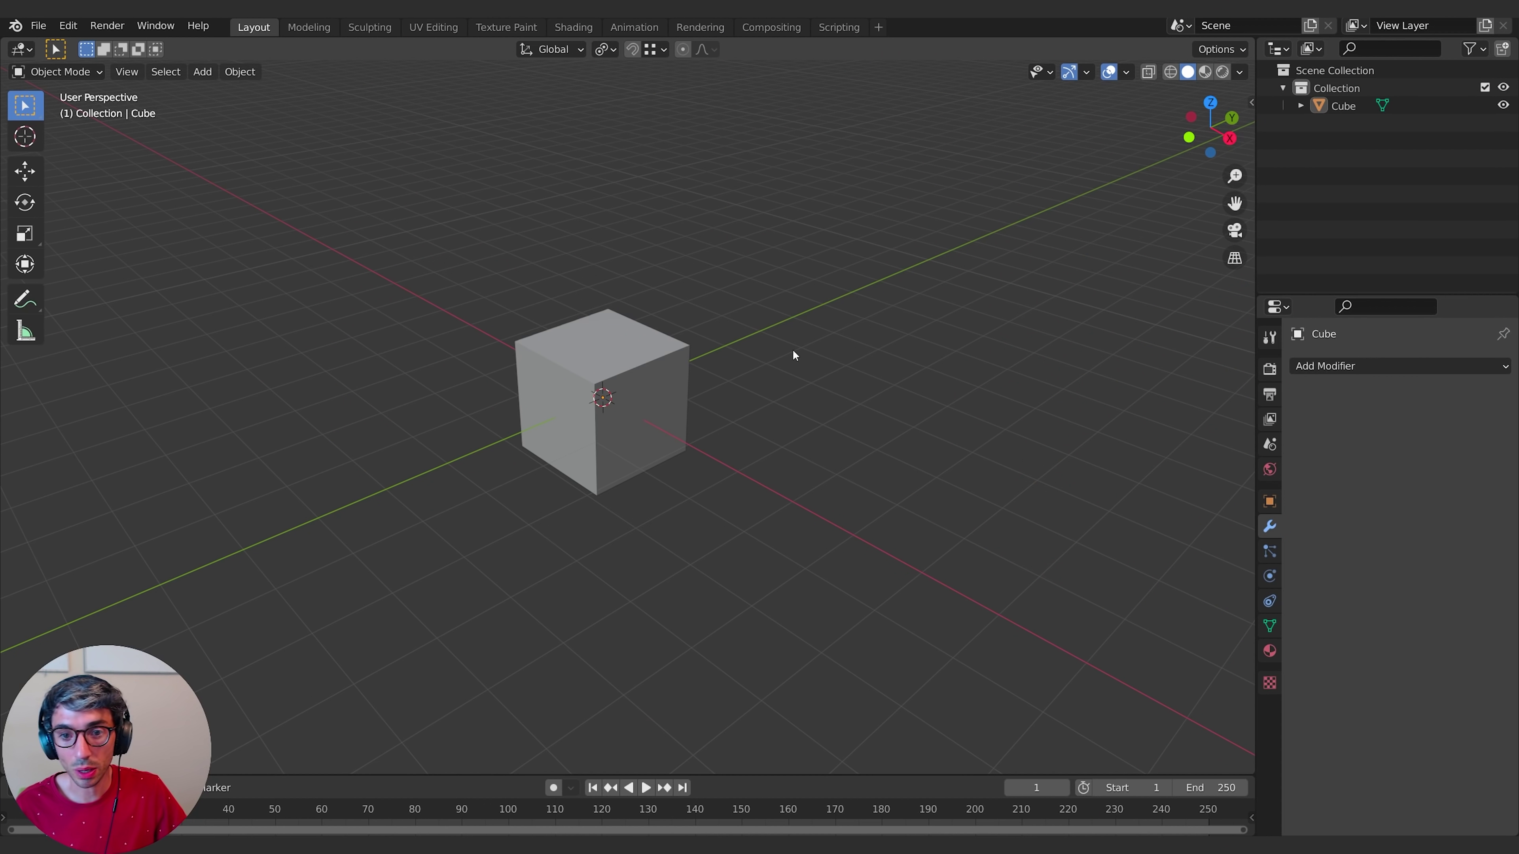
- Enter Edit Mode on the cube and scale the whole mesh along global Z by about 0.24 to flatten it
key(a)
key(Tab)
middle_drag(801, 411, 832, 410)
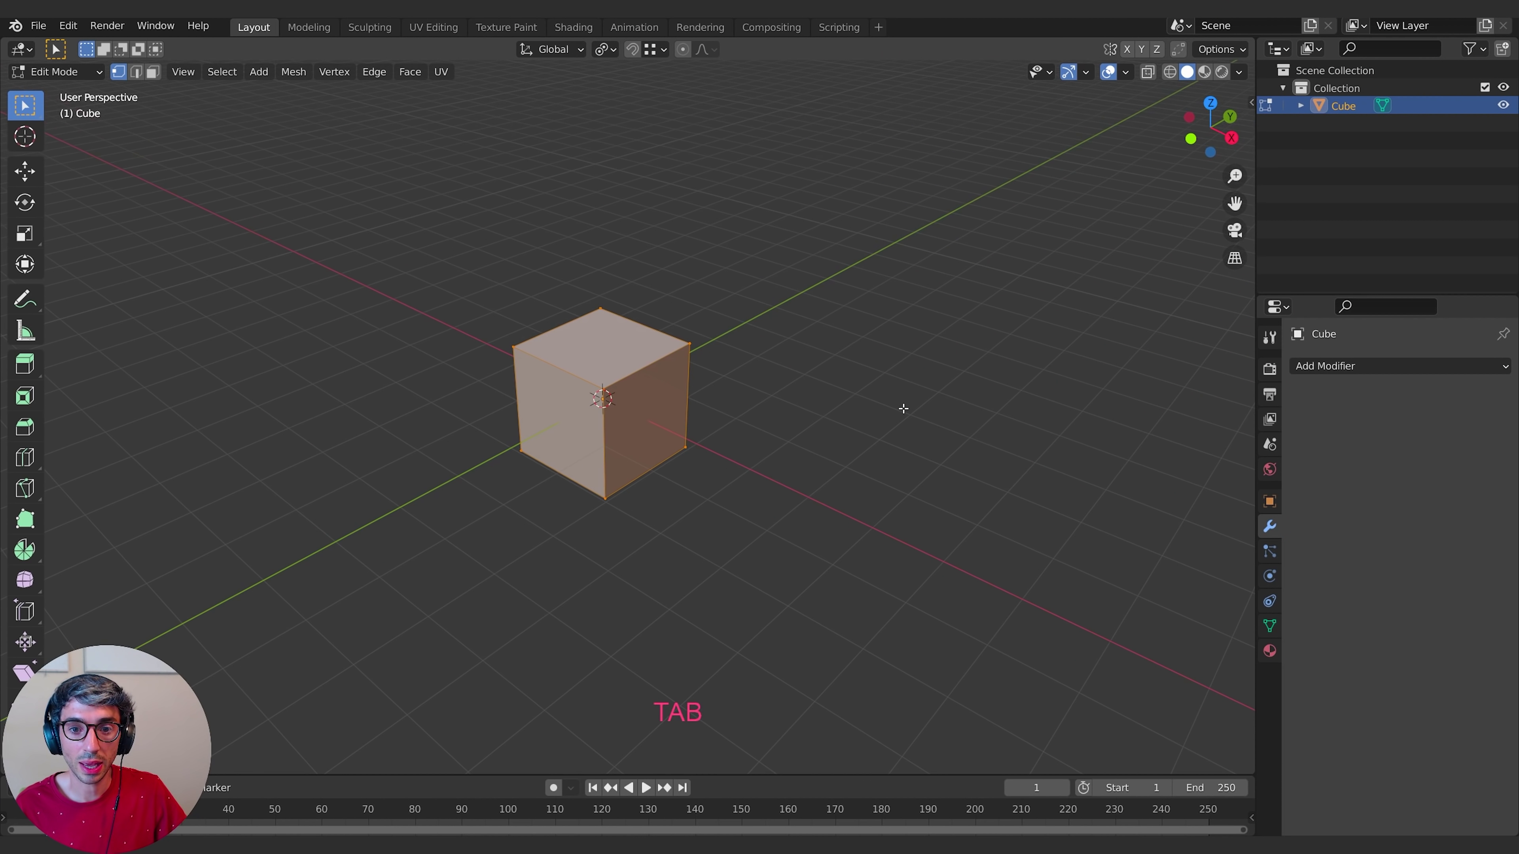
key(s)
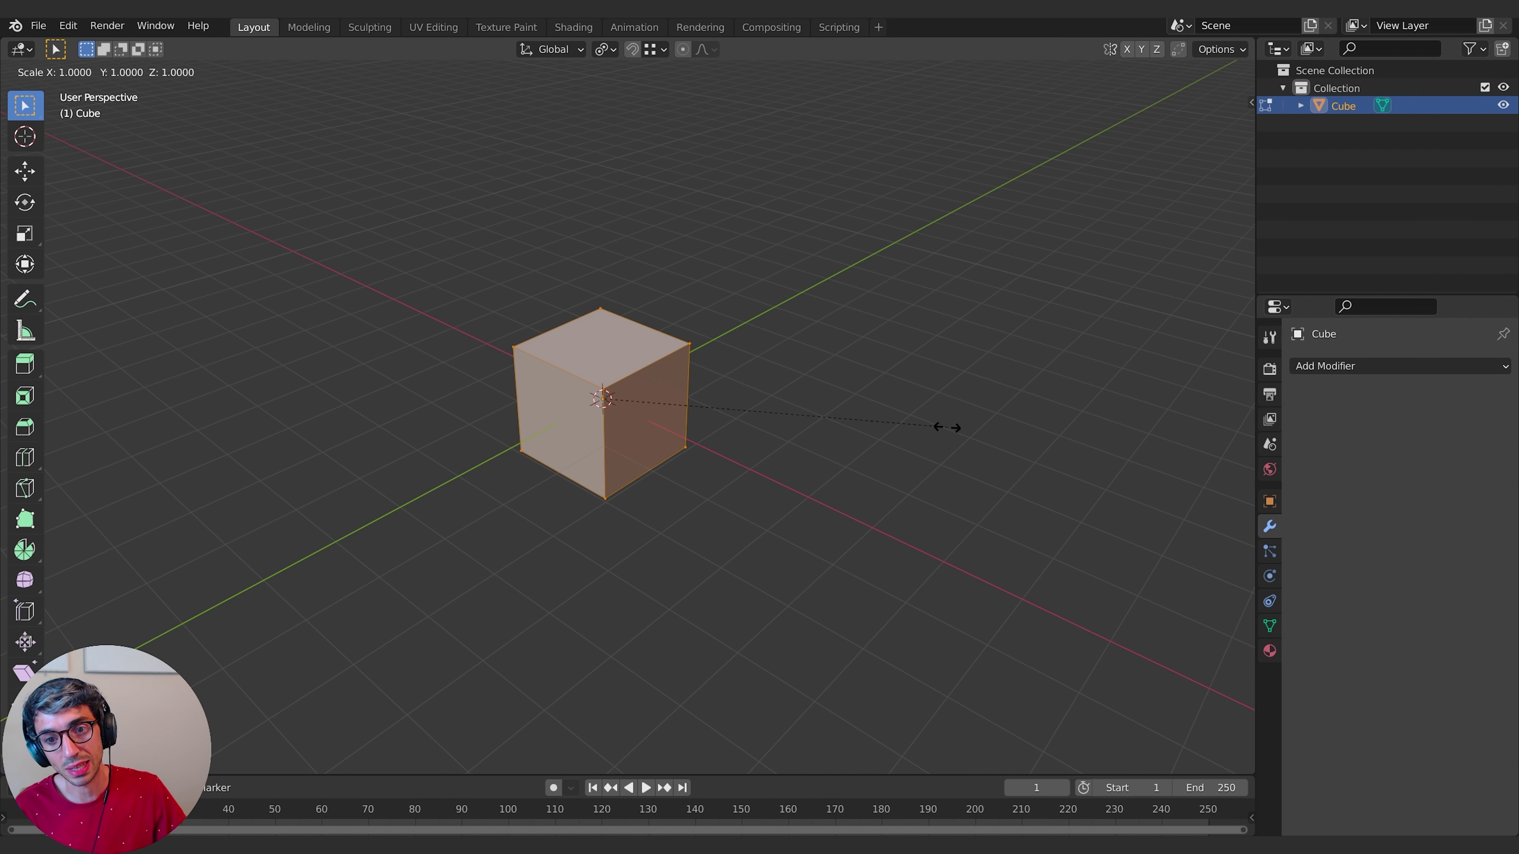
key(z)
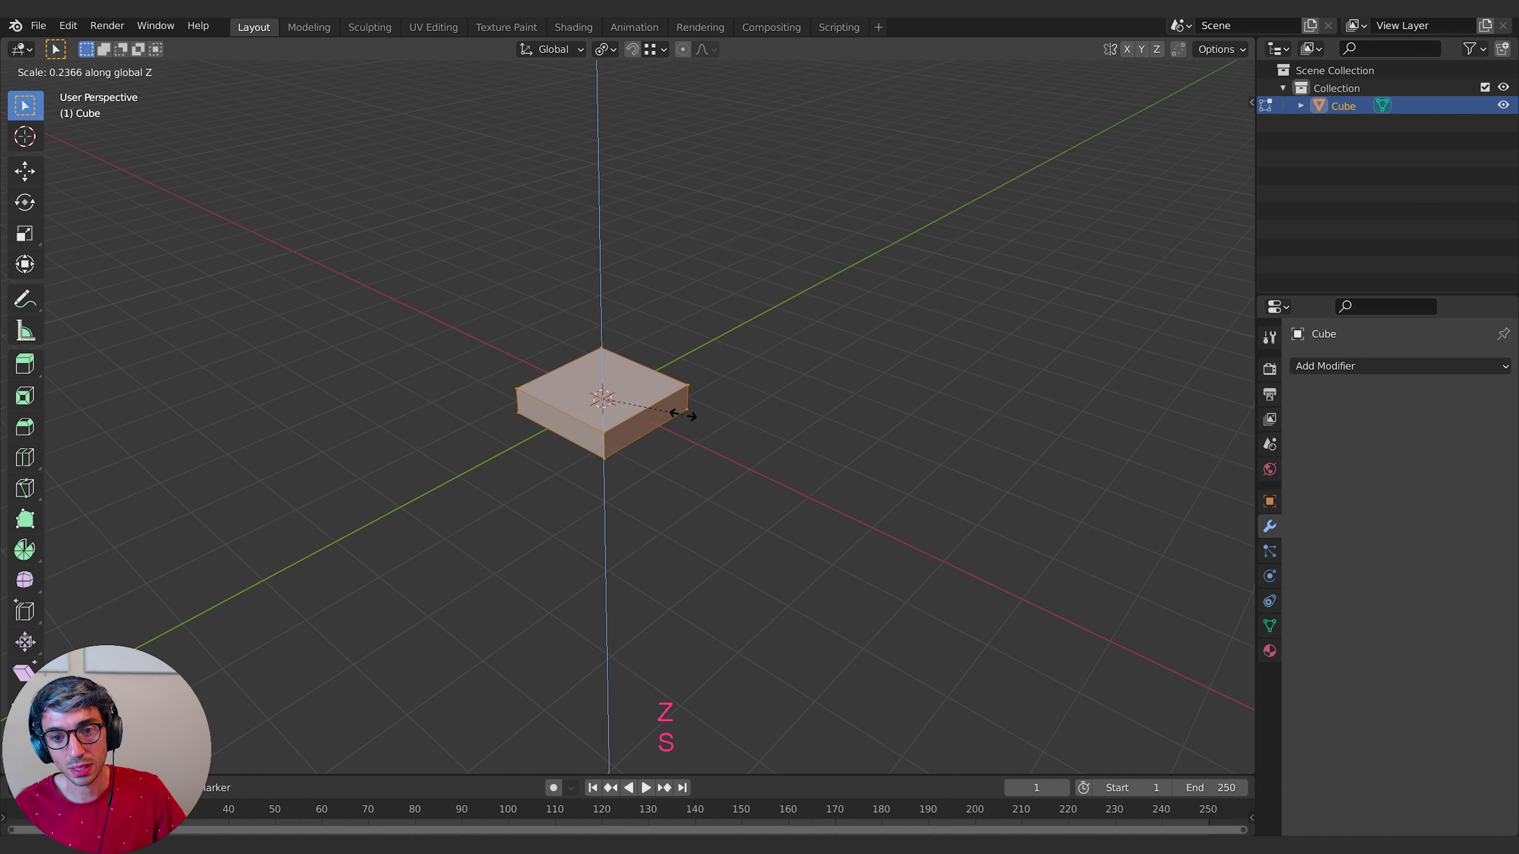
click(682, 409)
- Scale the flattened mesh uniformly by about 2.58 to make a larger slab
key(s)
click(833, 423)
middle_drag(834, 430, 910, 499)
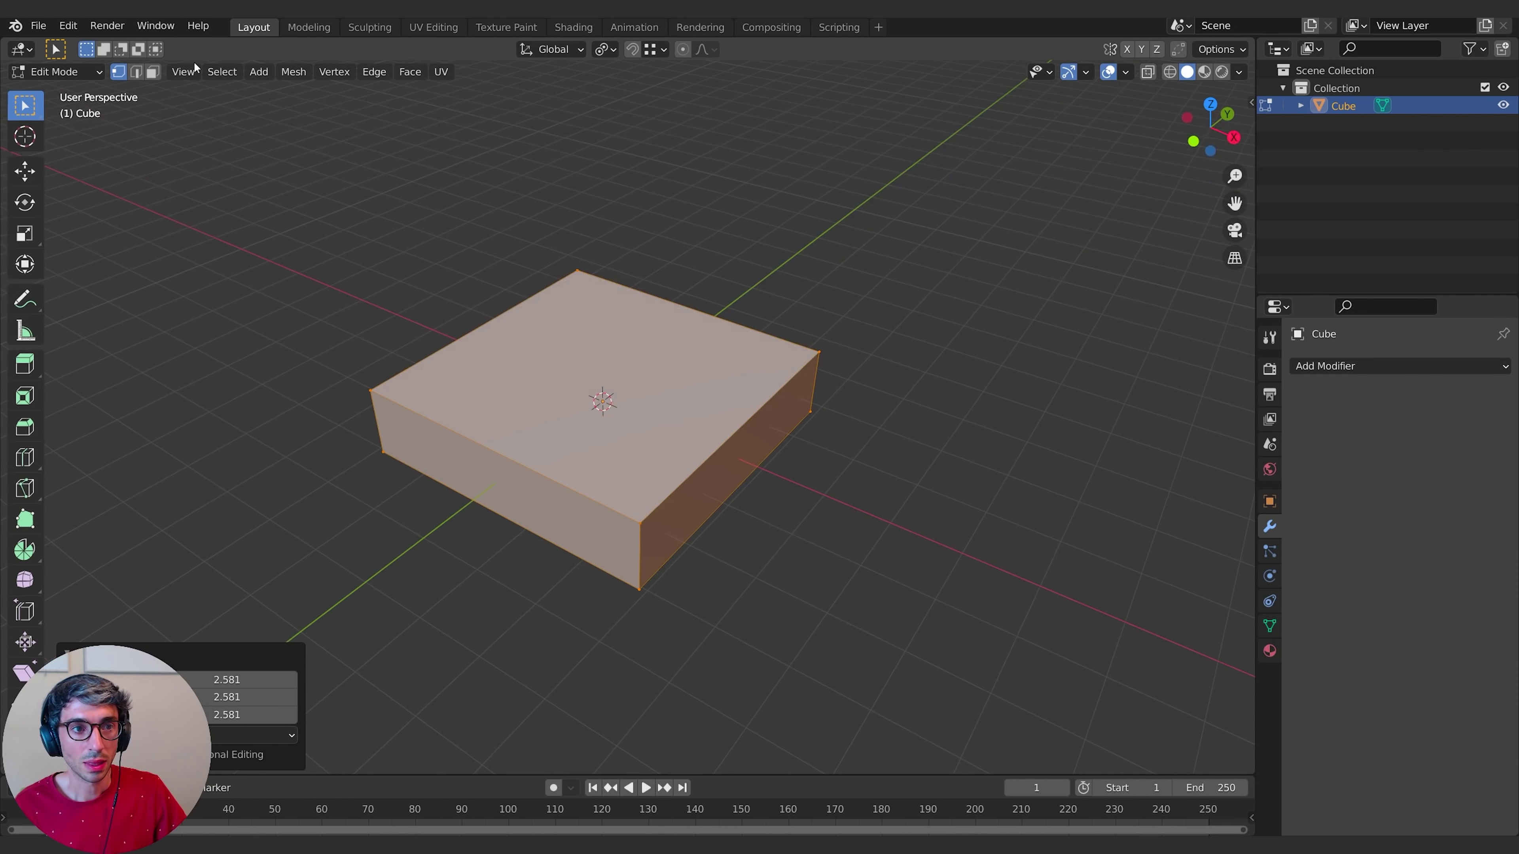
- Select the slab's top face, extrude it in place and scale the new face to about 0.638
click(153, 72)
click(830, 417)
middle_drag(831, 417, 811, 541)
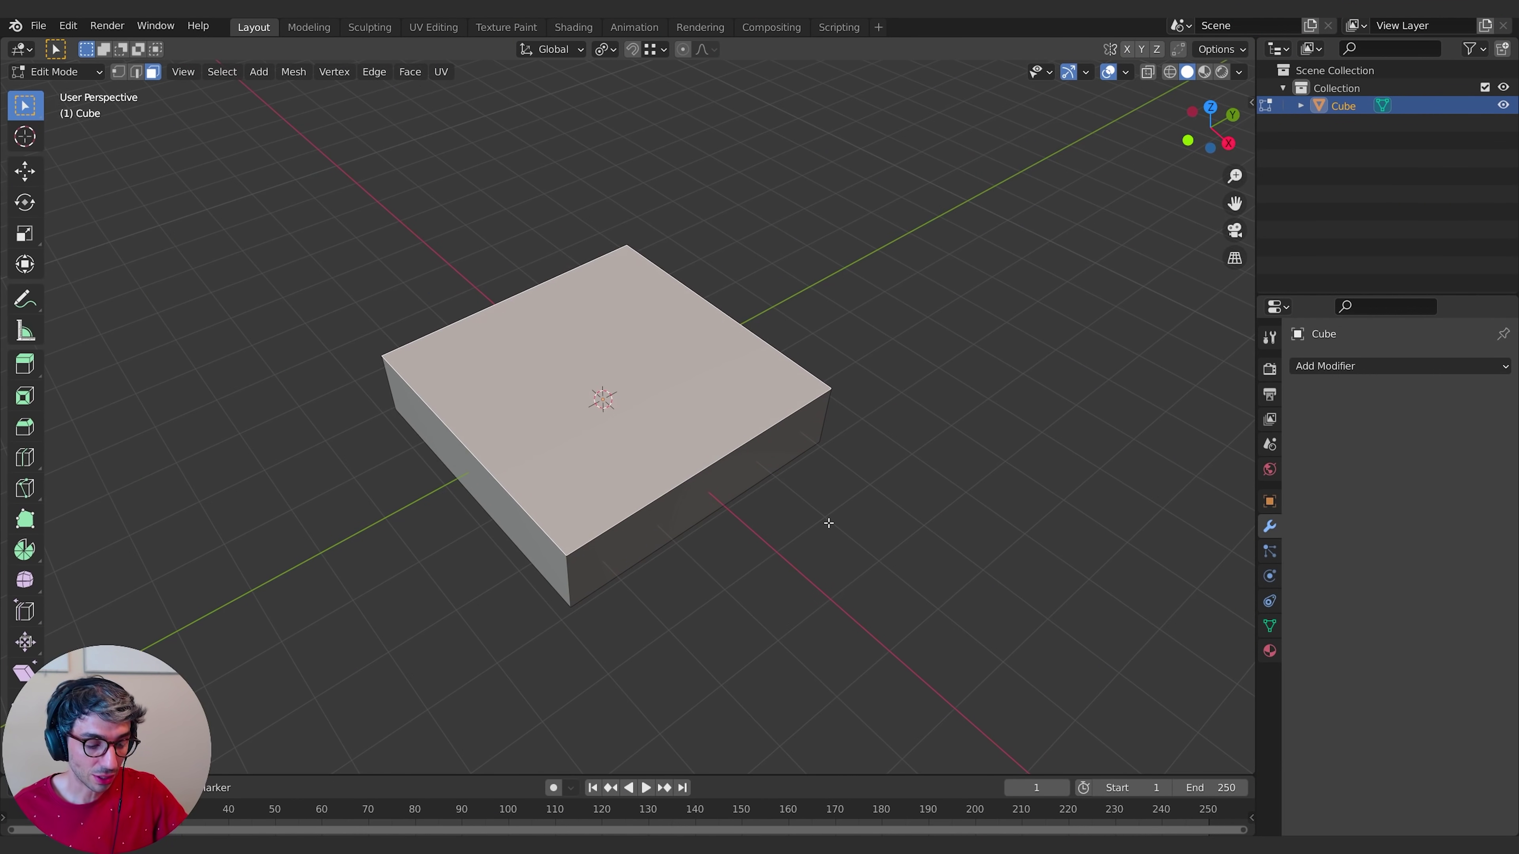
key(i)
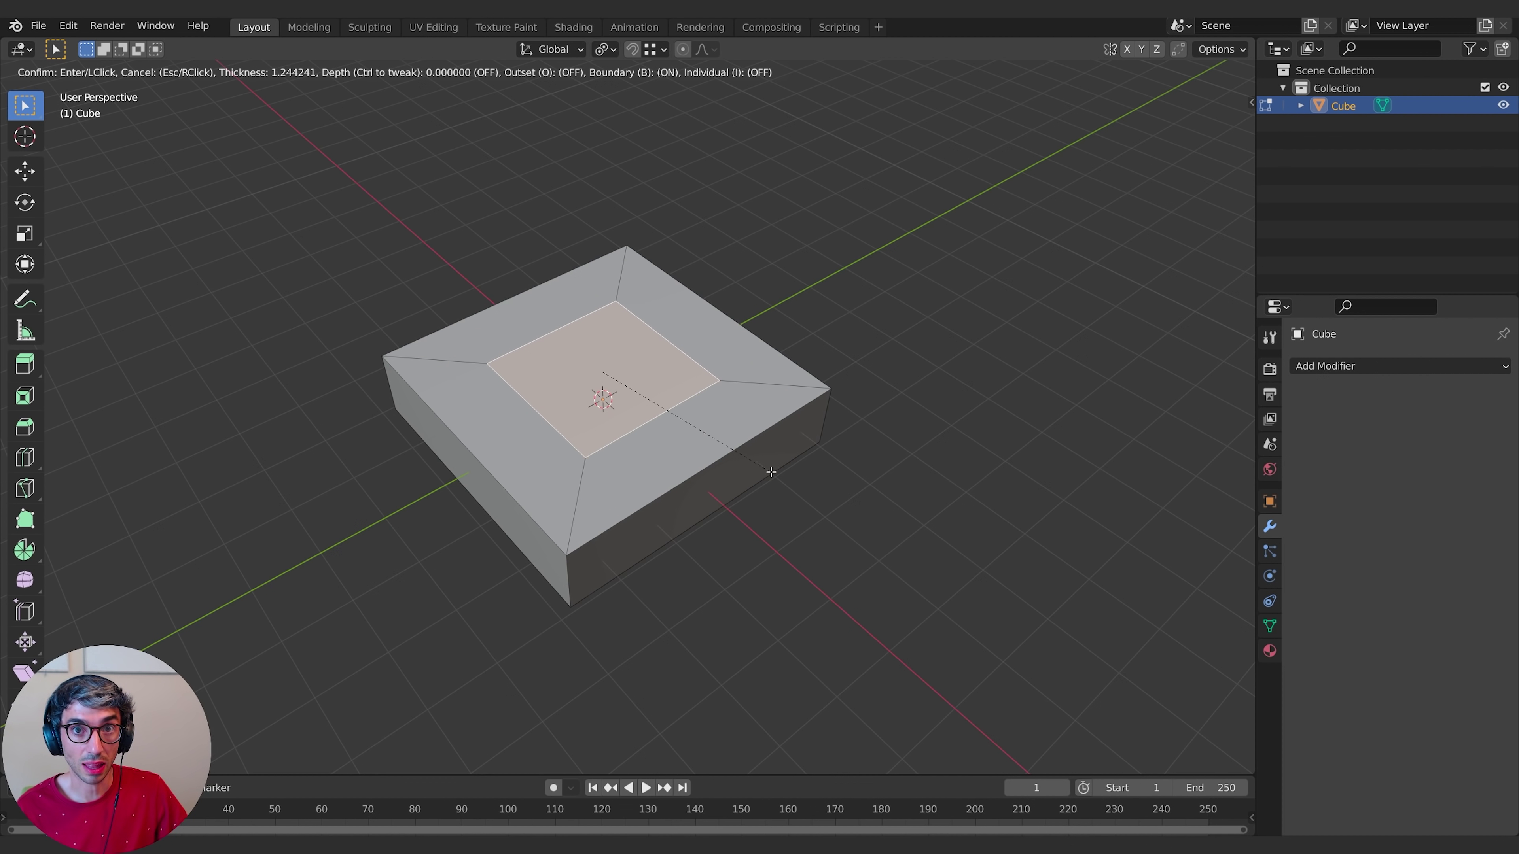
key(Escape)
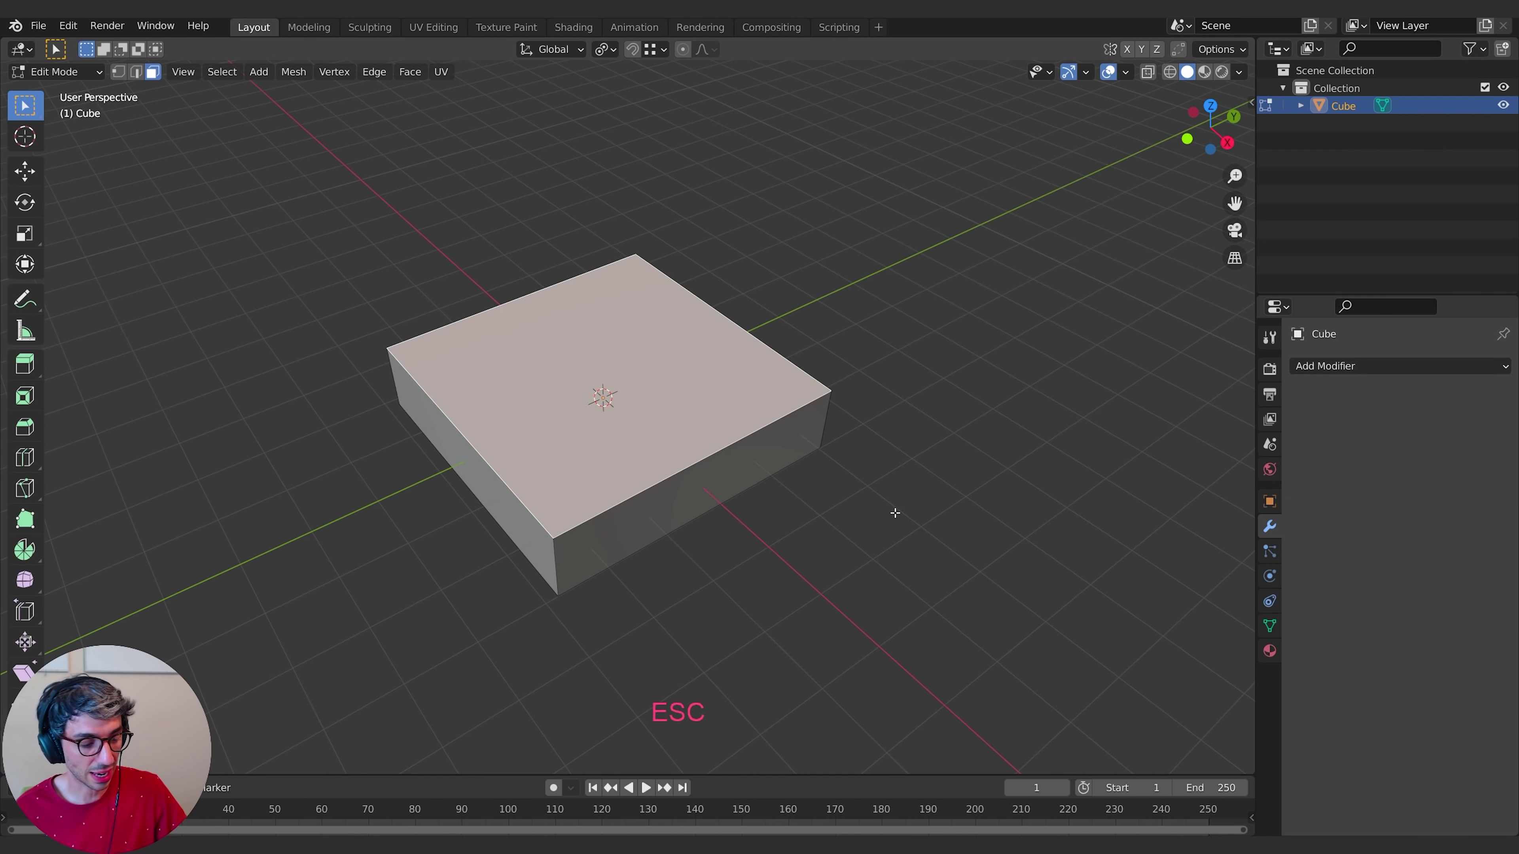
key(e)
key(Escape)
key(s)
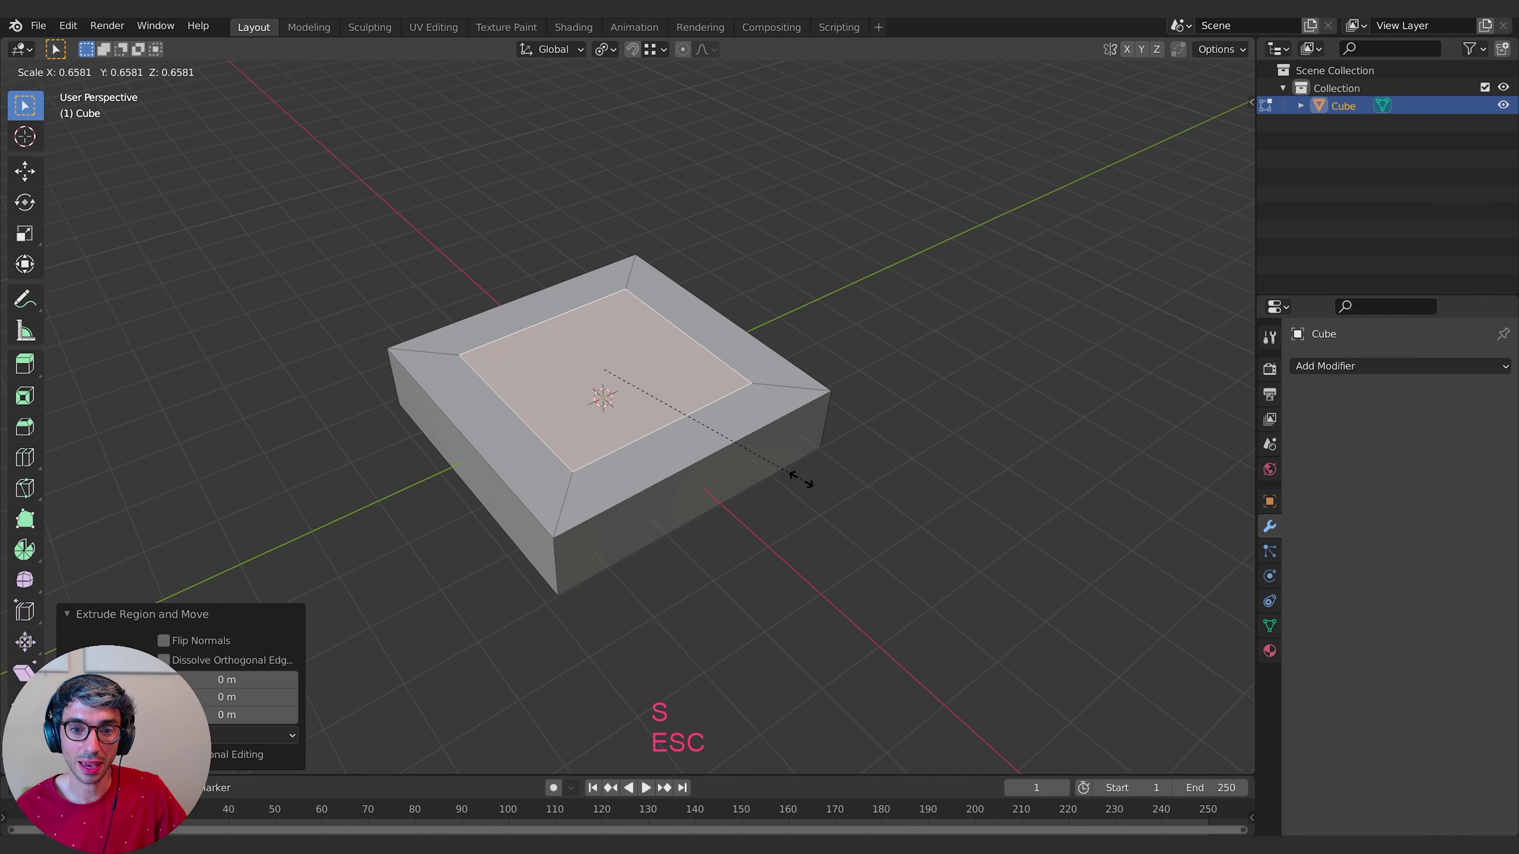
click(804, 486)
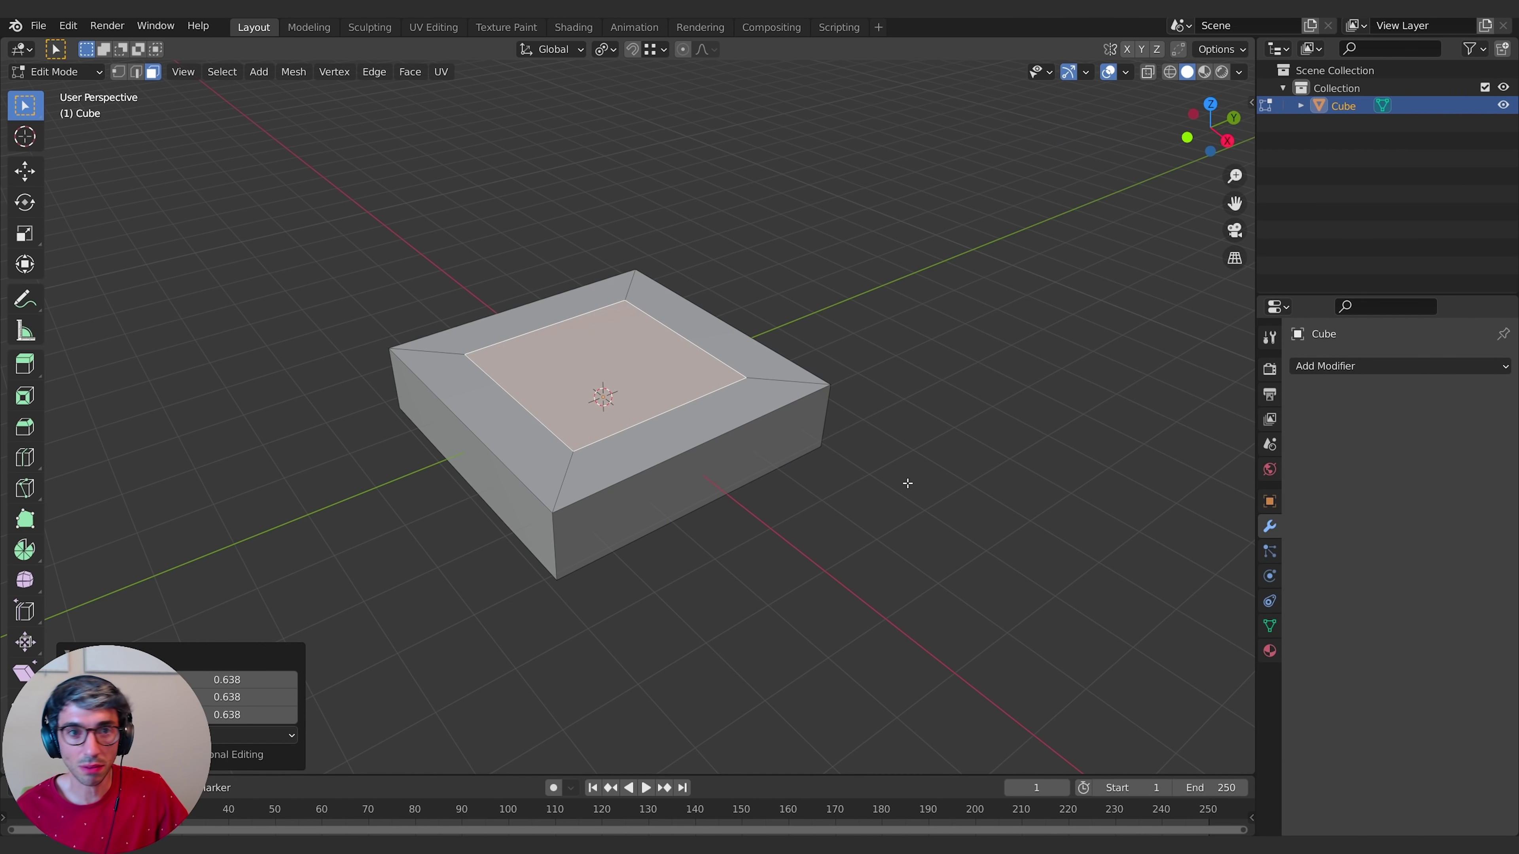
- Scale the inner top face further by about 0.706 to leave a wider border around it
middle_drag(898, 479, 1000, 468)
scroll(822, 499, up, 3)
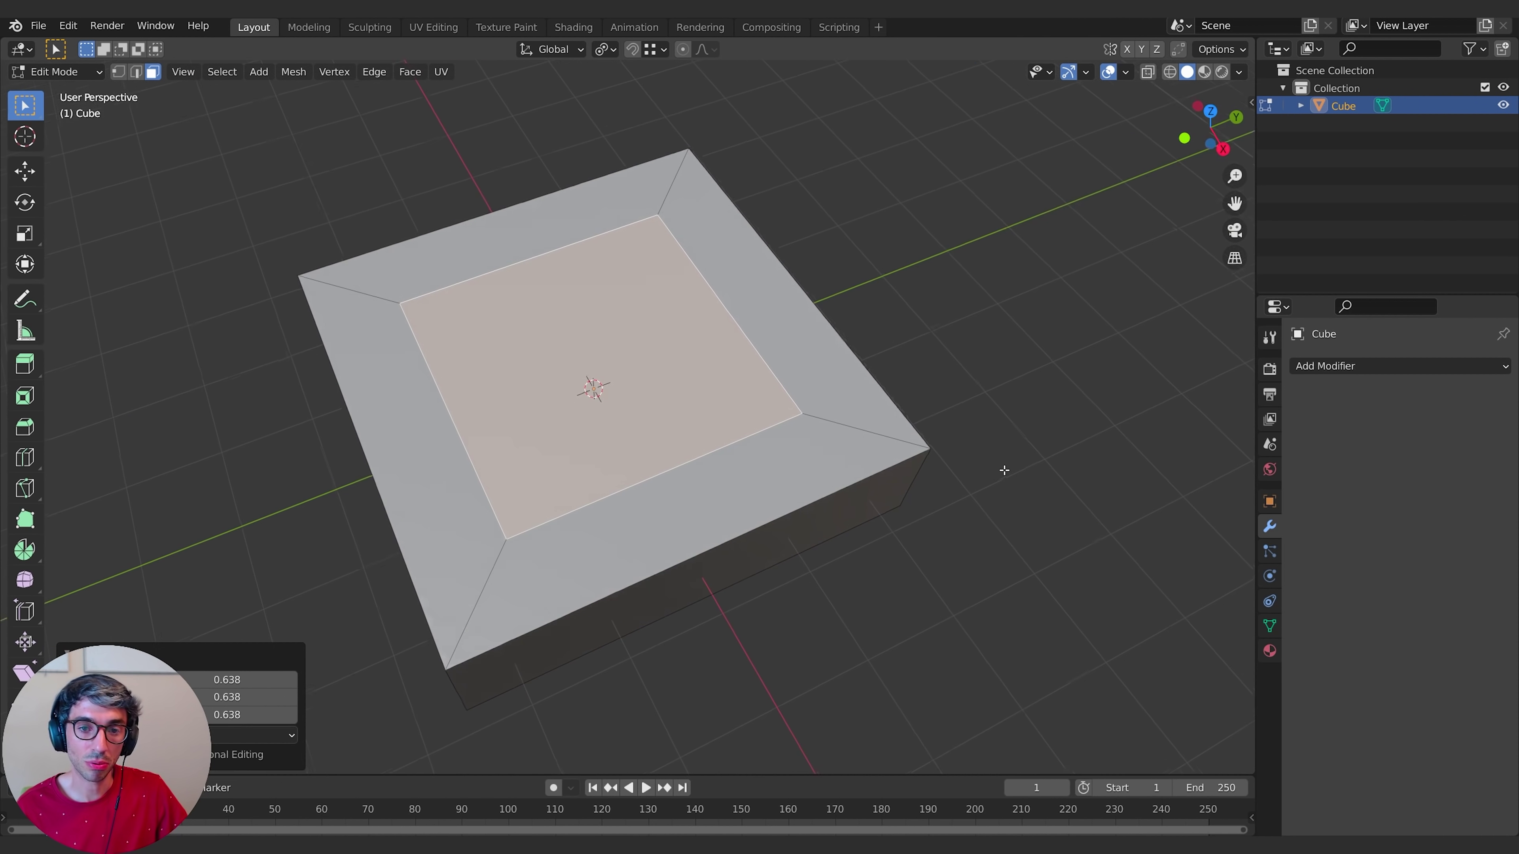
key(s)
click(899, 495)
middle_drag(898, 495, 790, 522)
scroll(789, 522, up, 2)
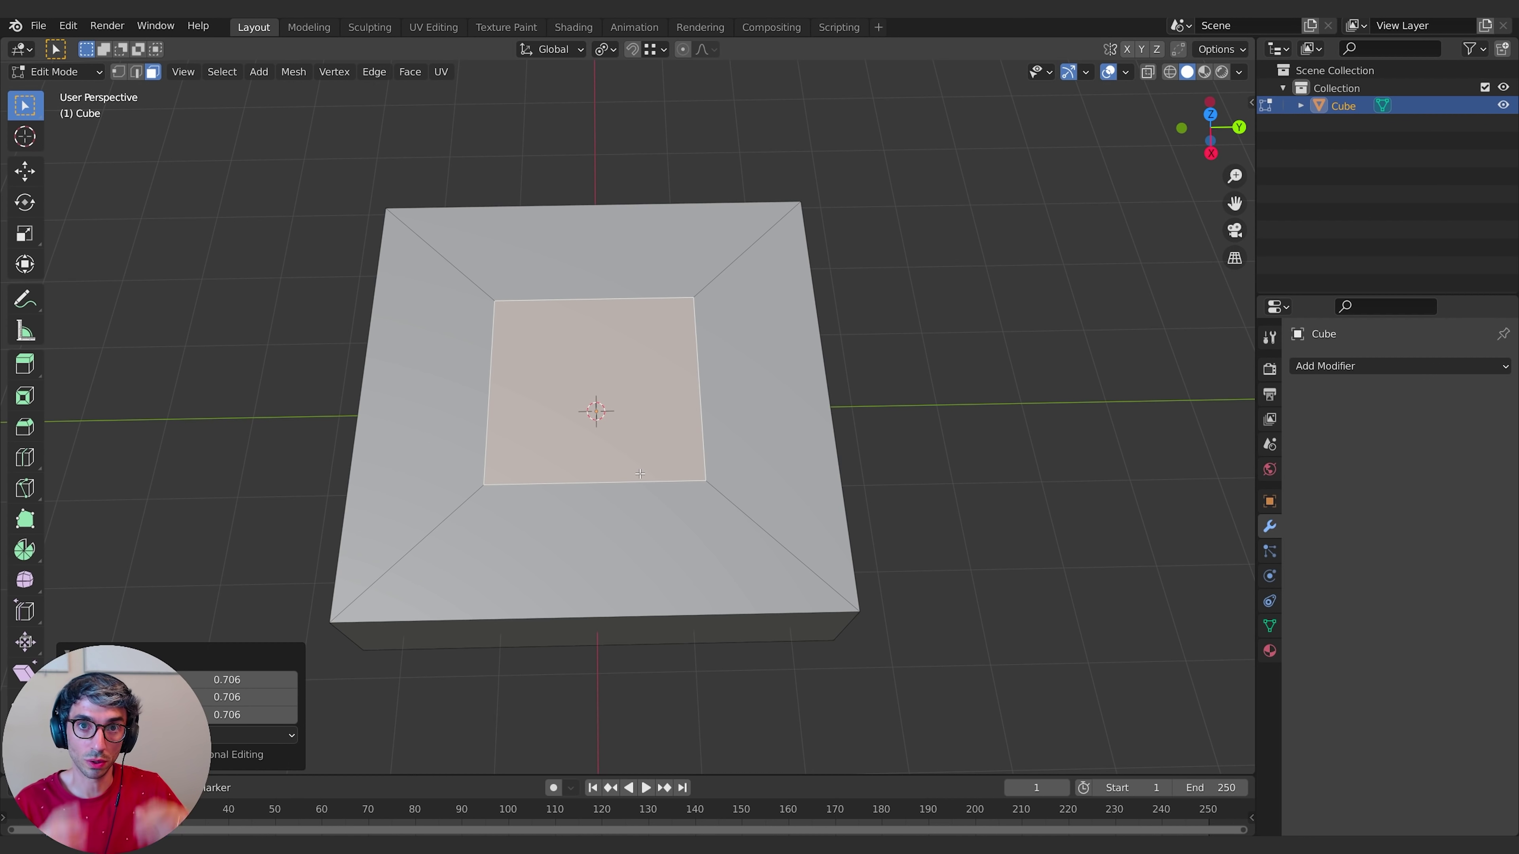
- Add four evenly spaced, centred loop cuts running along X through the slab's inner top face
middle_drag(673, 390, 596, 444)
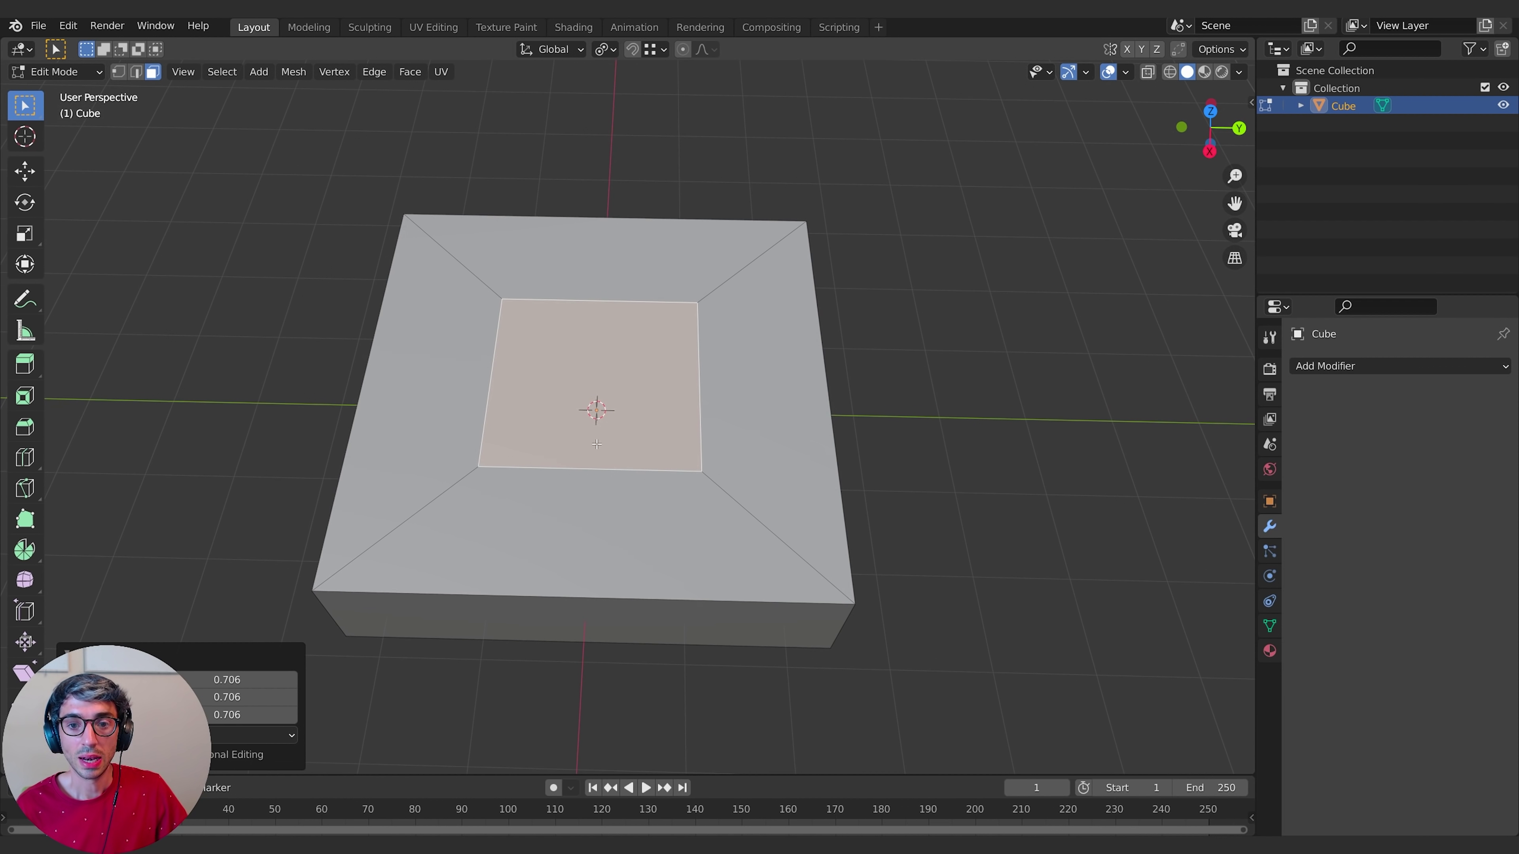
shift+middle_drag(753, 403, 807, 404)
middle_drag(570, 379, 627, 410)
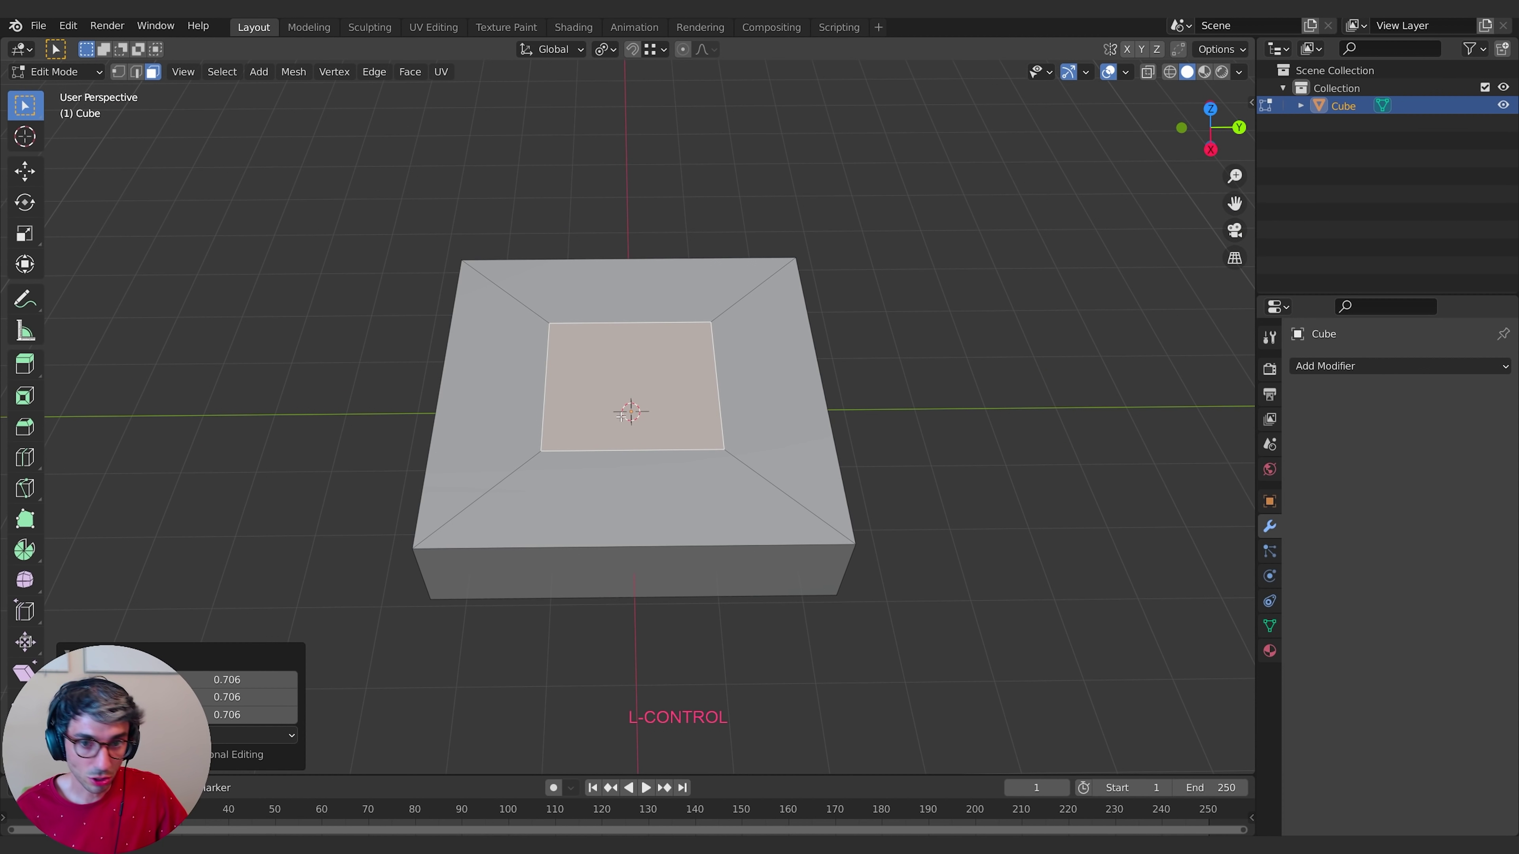
key(ctrl+r)
scroll(621, 466, up, 1)
scroll(622, 466, up, 2)
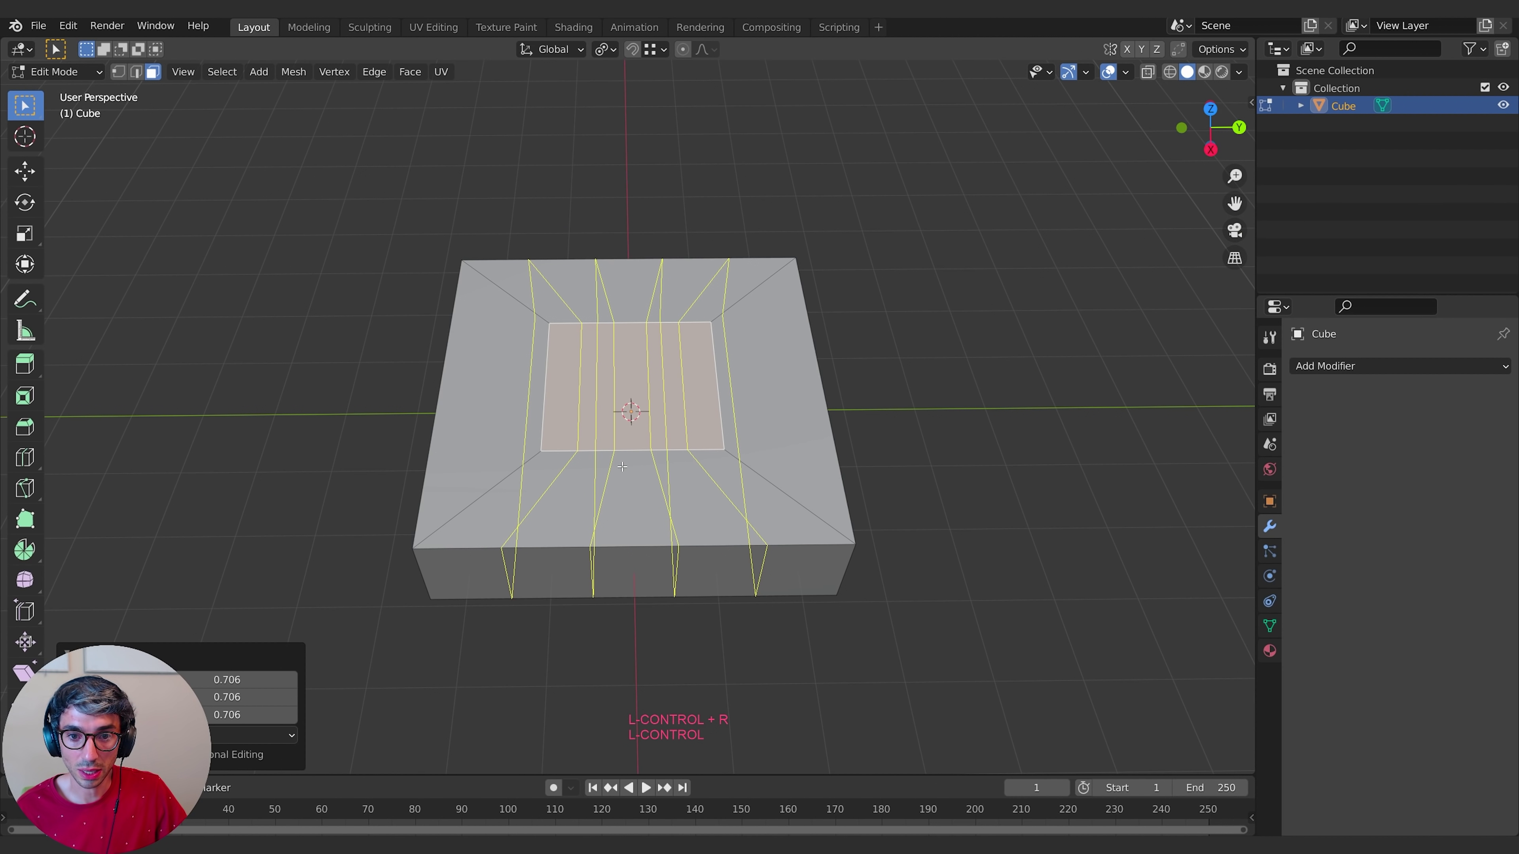
click(622, 466)
key(Escape)
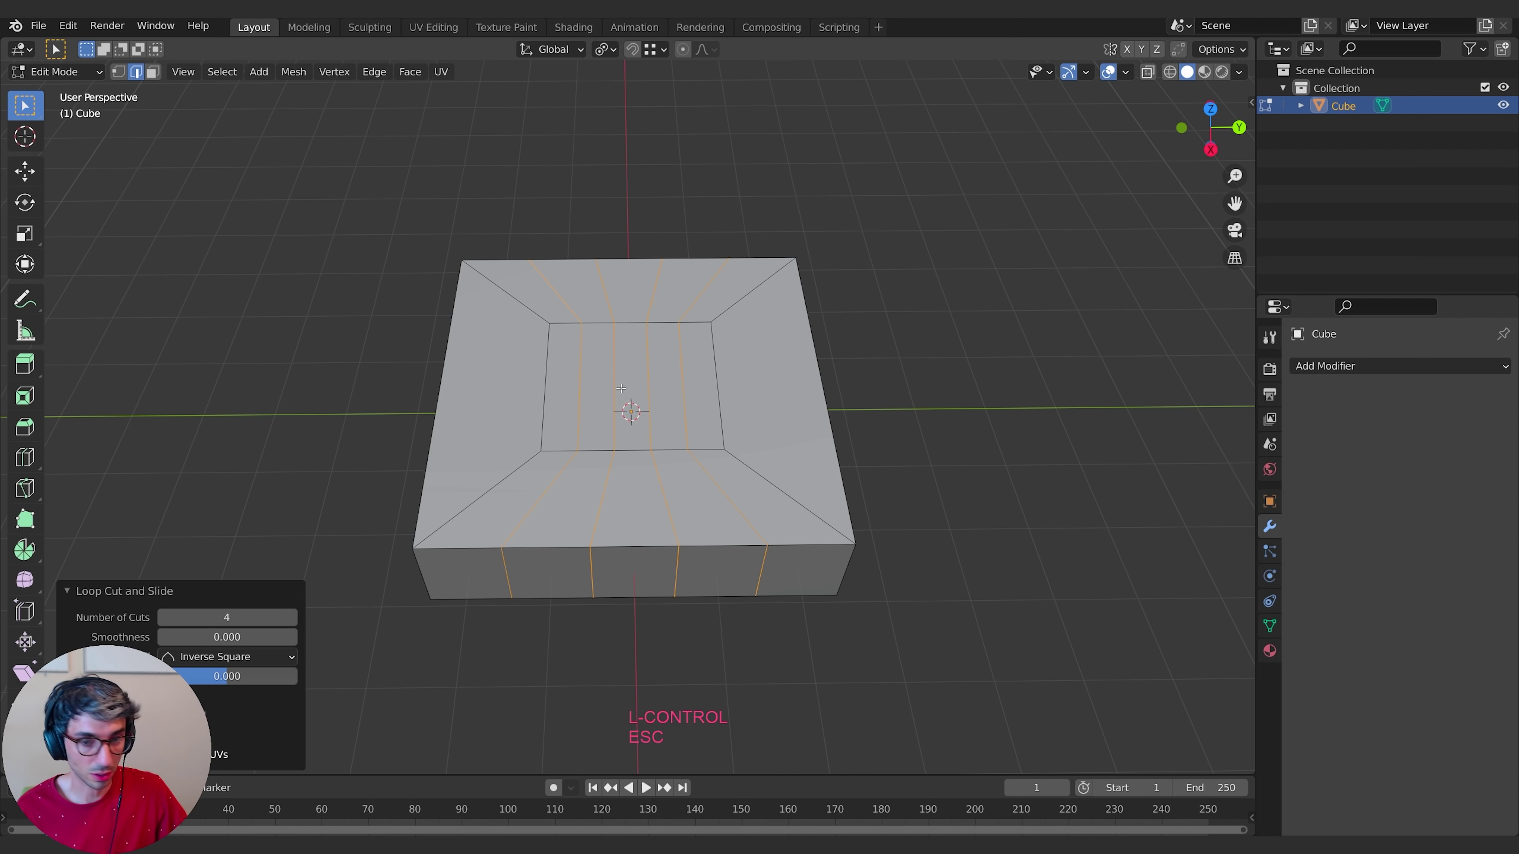
- Add four evenly spaced, centred loop cuts running along Y, dividing the inner top face into a grid
key(ctrl+r)
scroll(620, 388, up, 2)
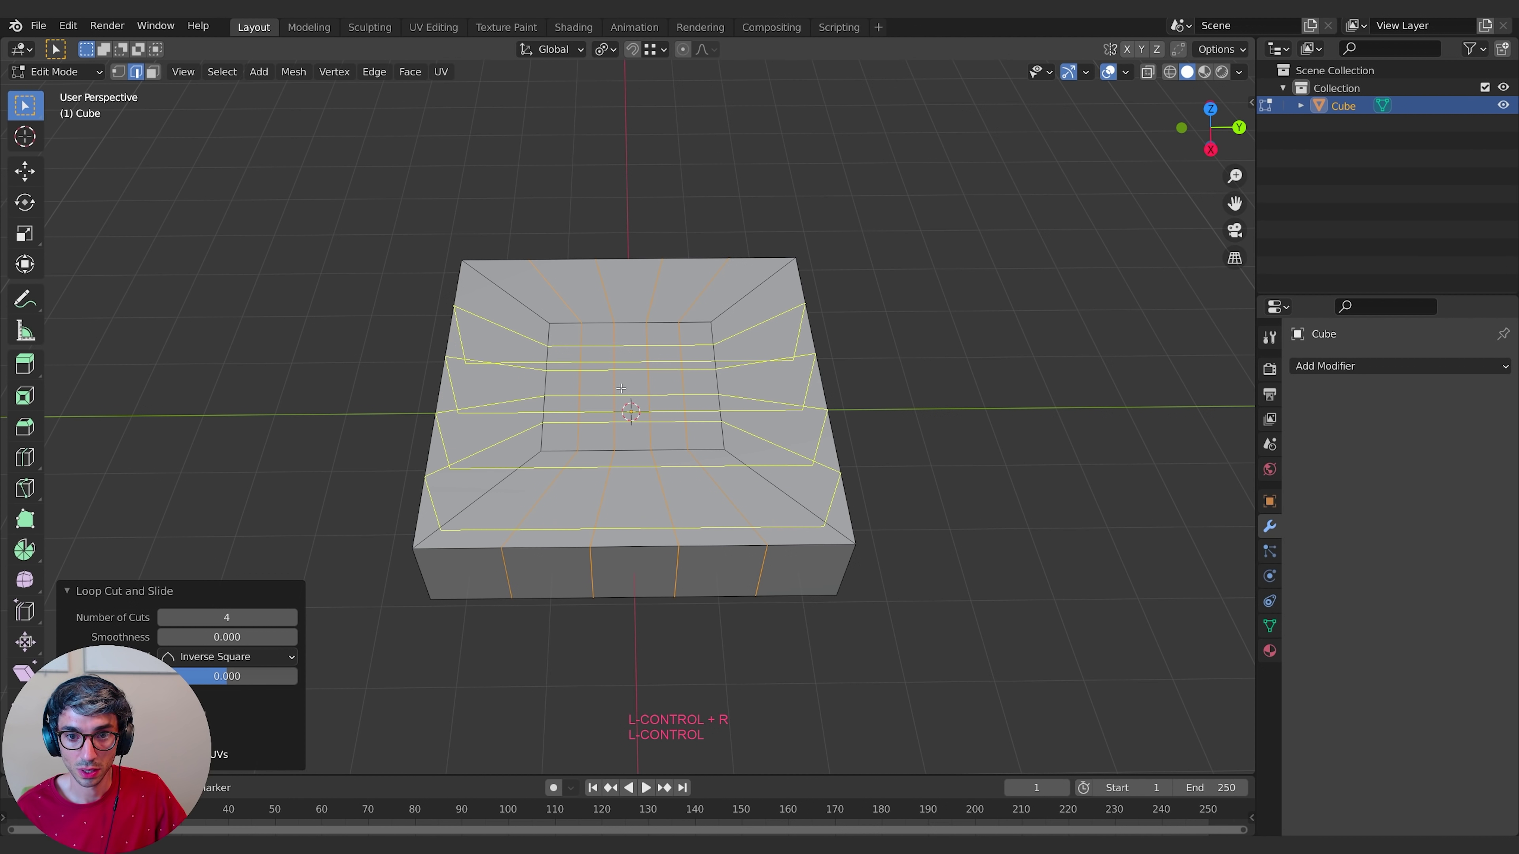
click(622, 388)
key(Escape)
- Select the centre face of the inner grid and grow the selection to cover the whole 5 by 5 grid
middle_drag(621, 388, 739, 399)
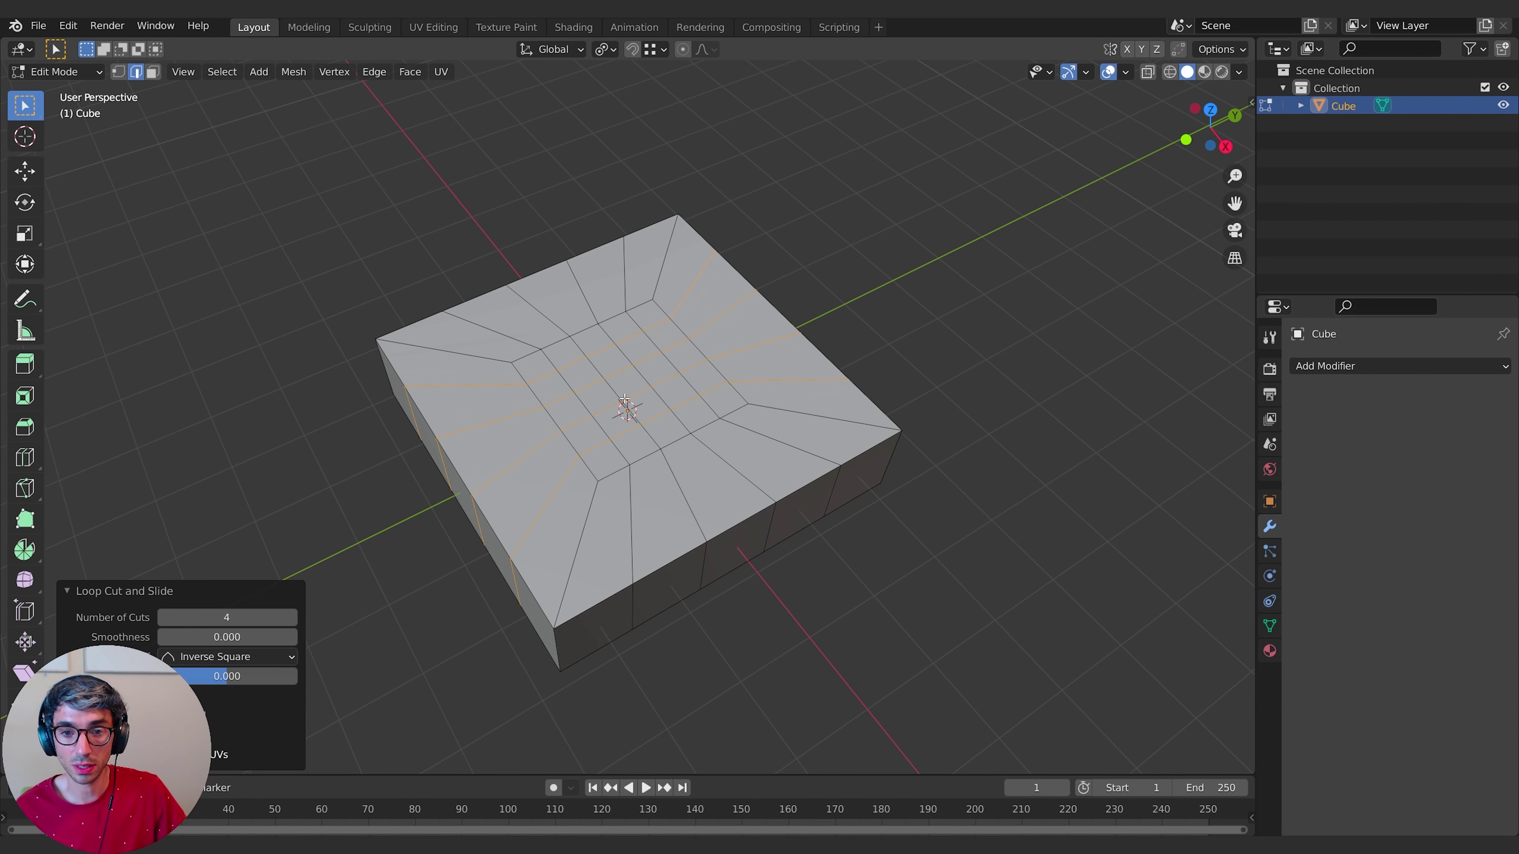
middle_drag(624, 399, 598, 359)
click(154, 71)
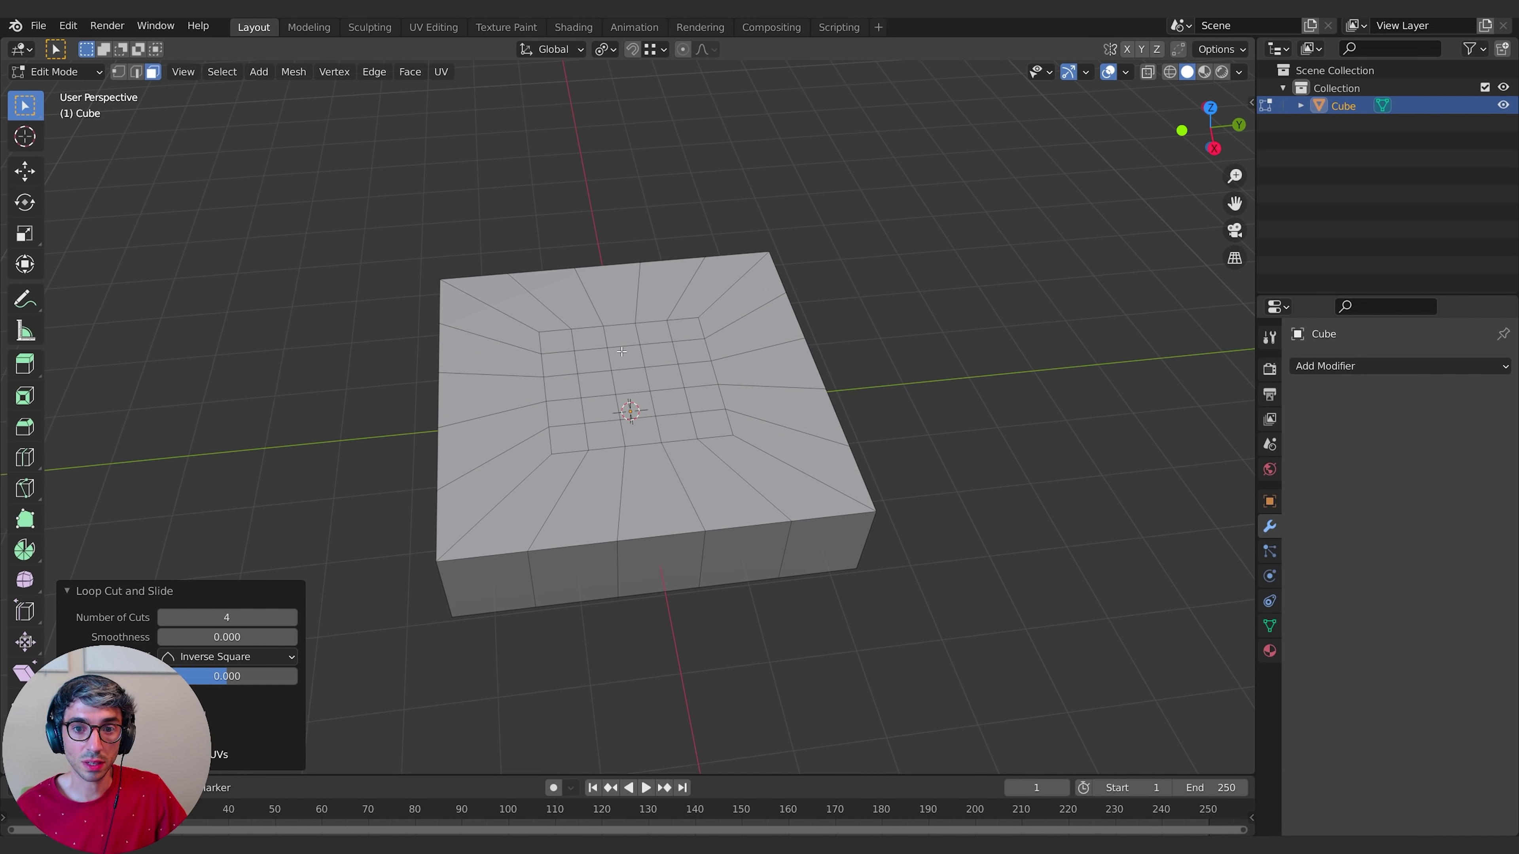
click(637, 371)
key(ctrl+KP_Add)
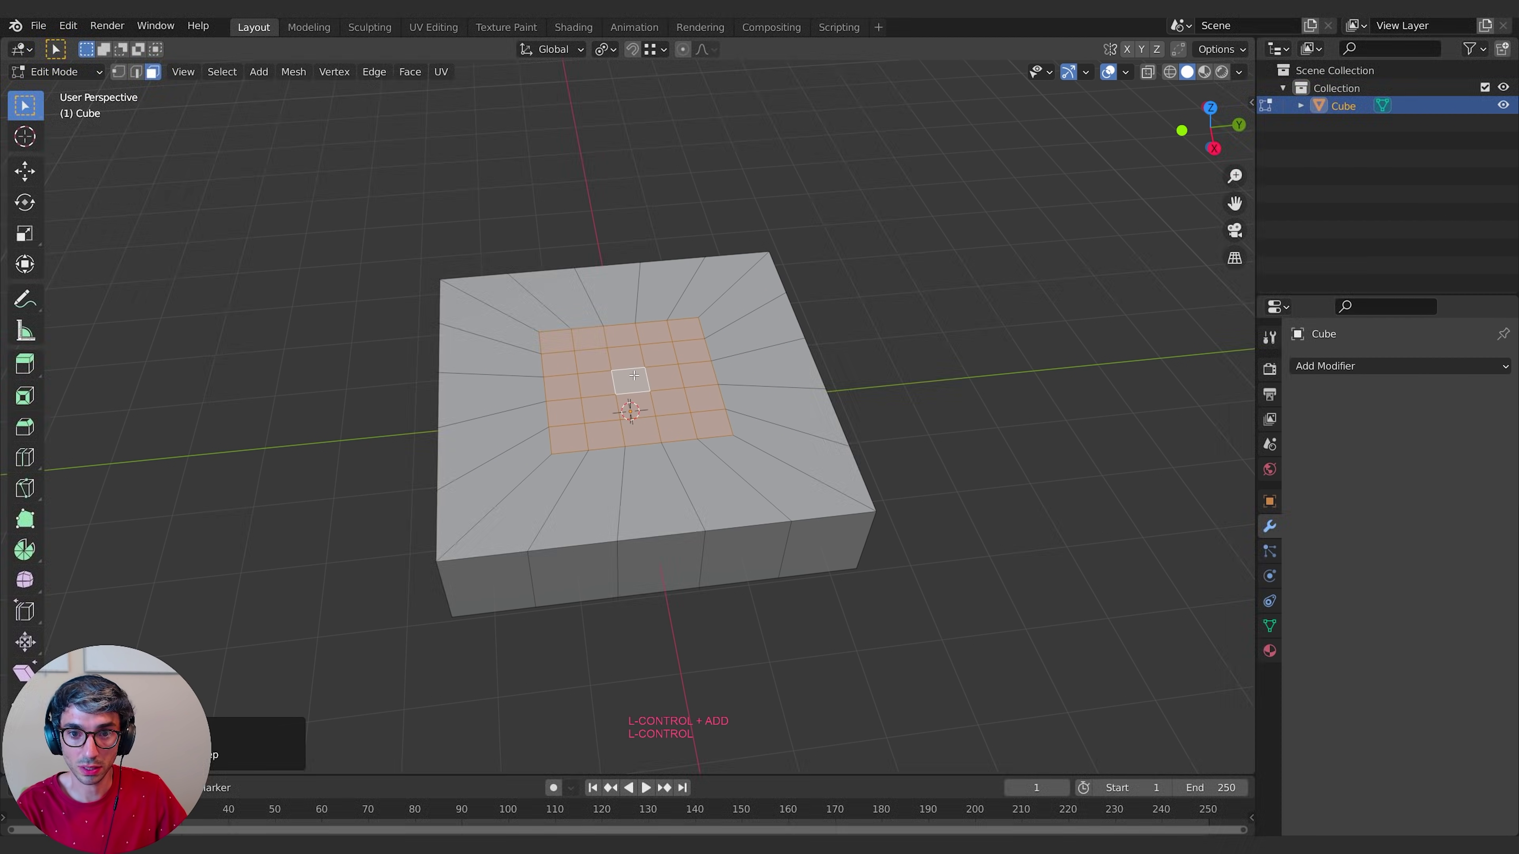
middle_drag(634, 375, 446, 283)
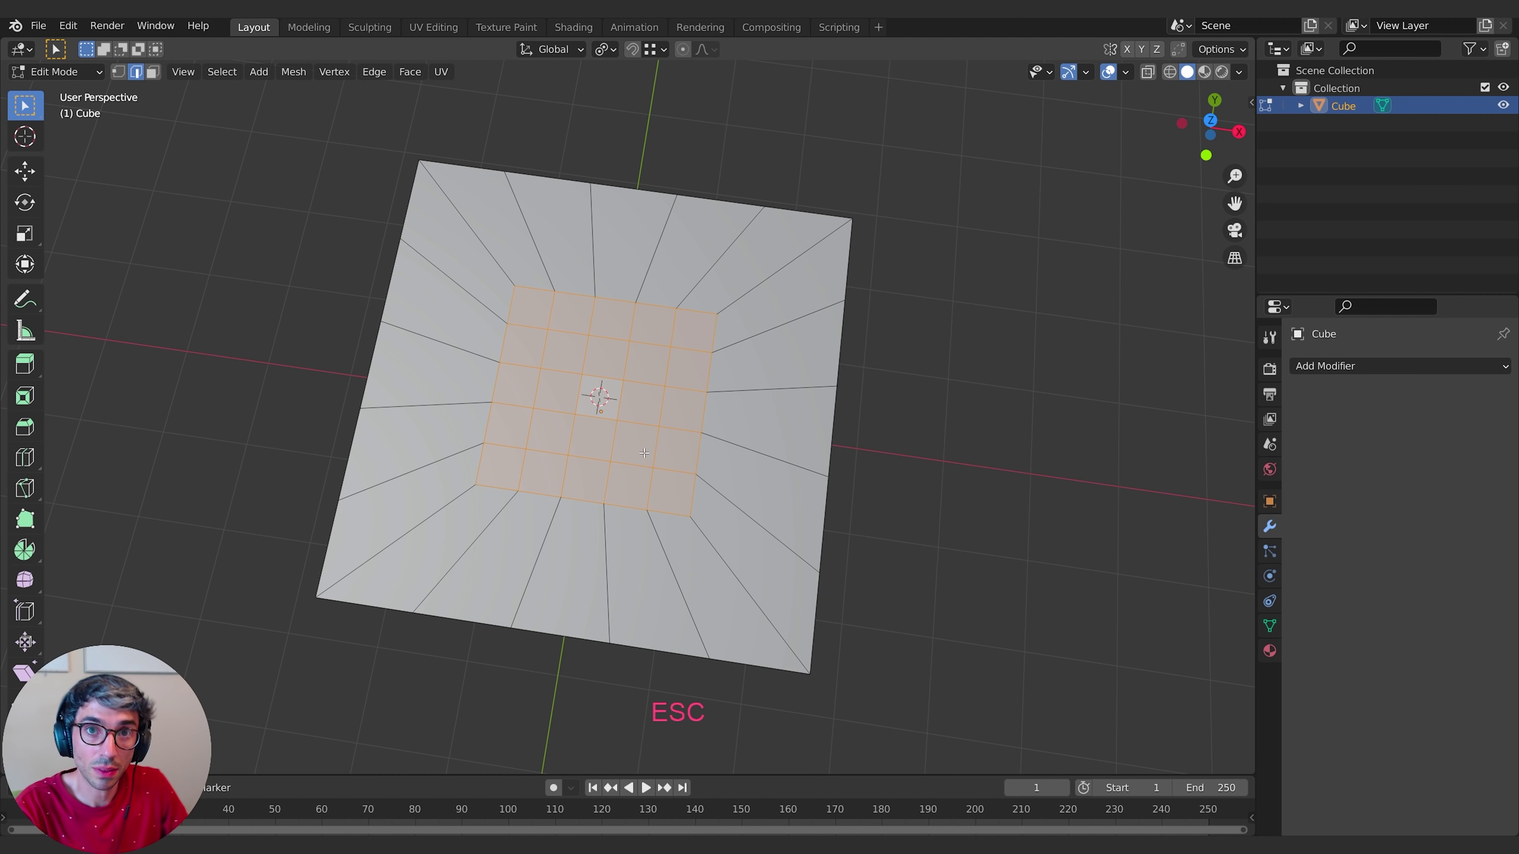
- Apply To Sphere with a factor of 1 to the selected grid to make its outline circular
key(F3)
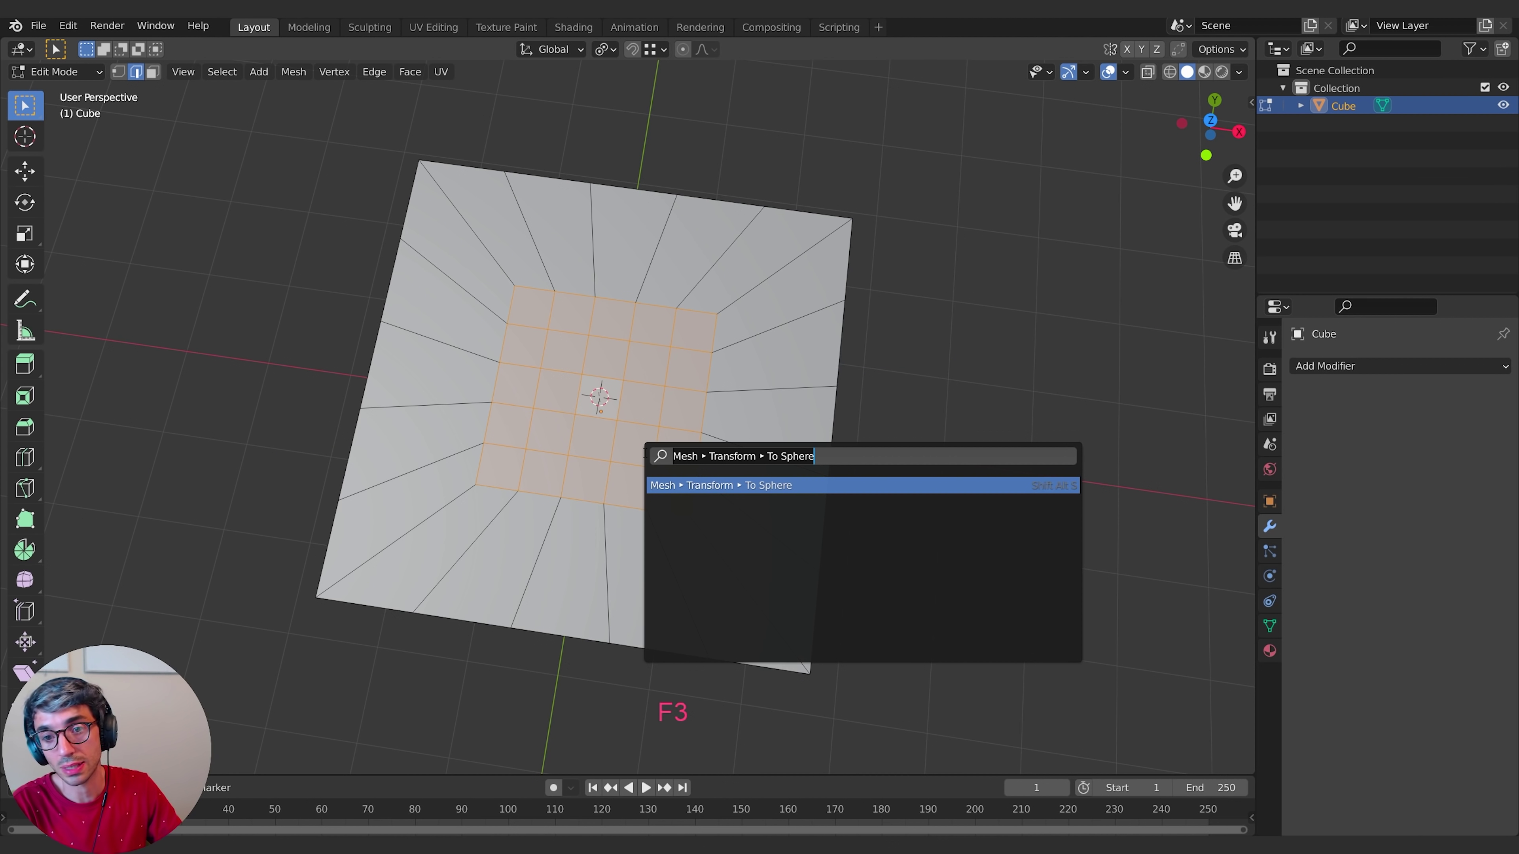
text(to shpe)
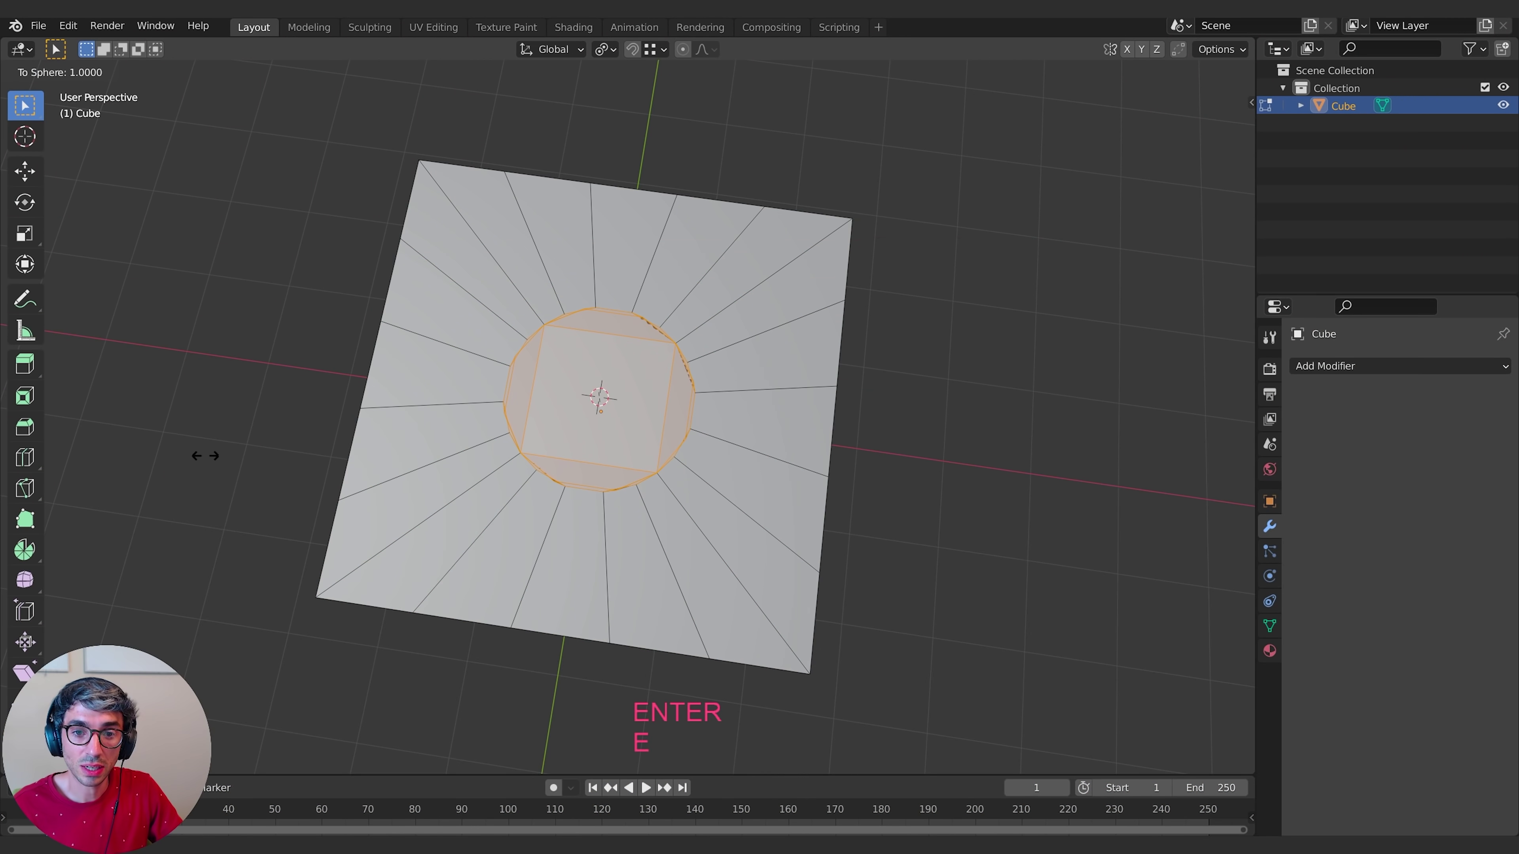
key(Return)
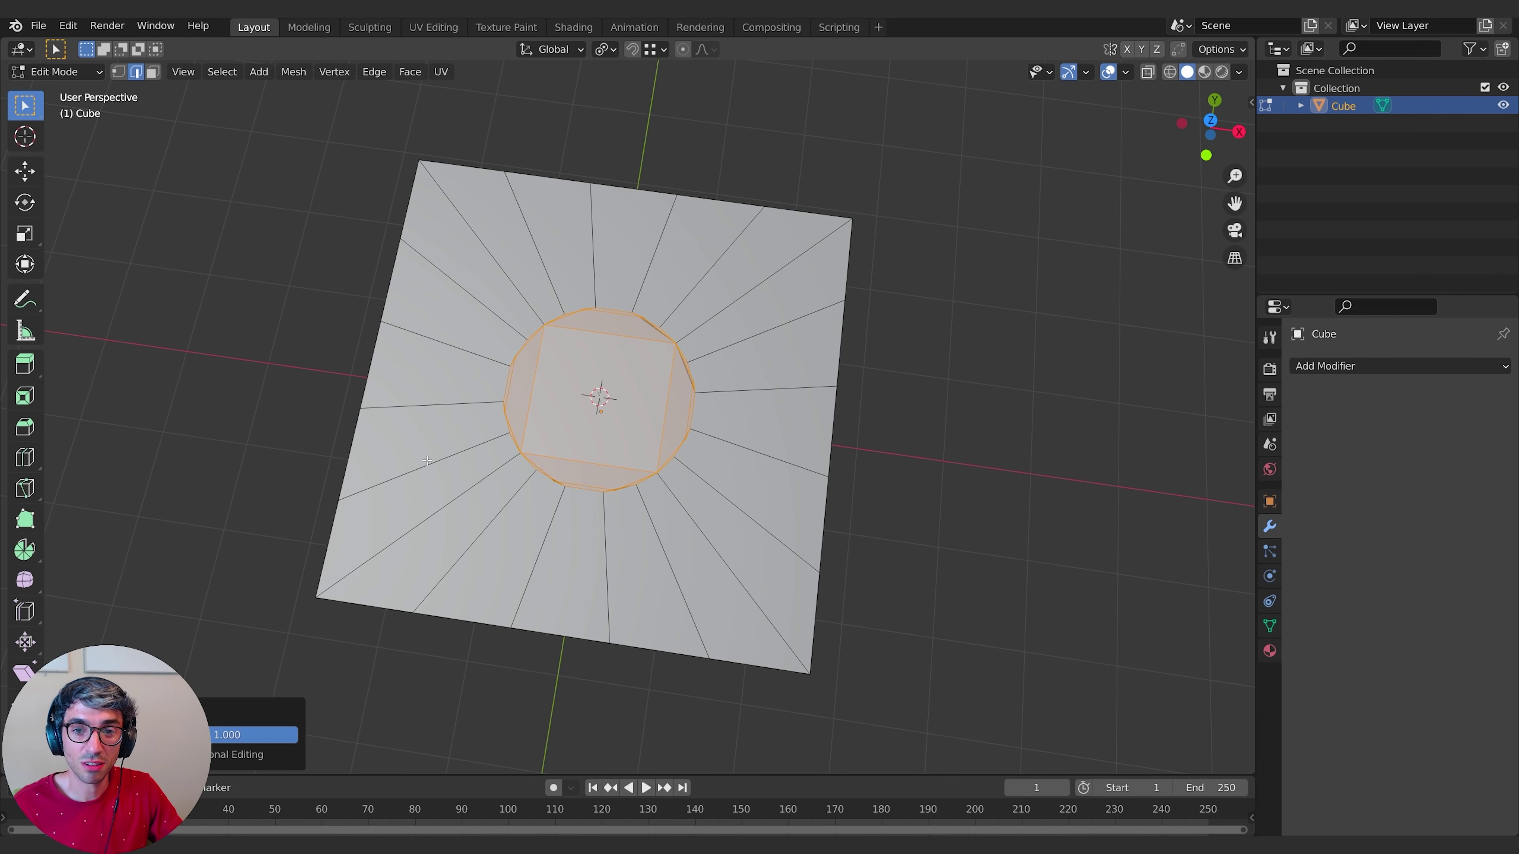
- Delete the selected faces inside the circular outline to open a round hole in the slab's top
middle_drag(831, 647, 678, 403)
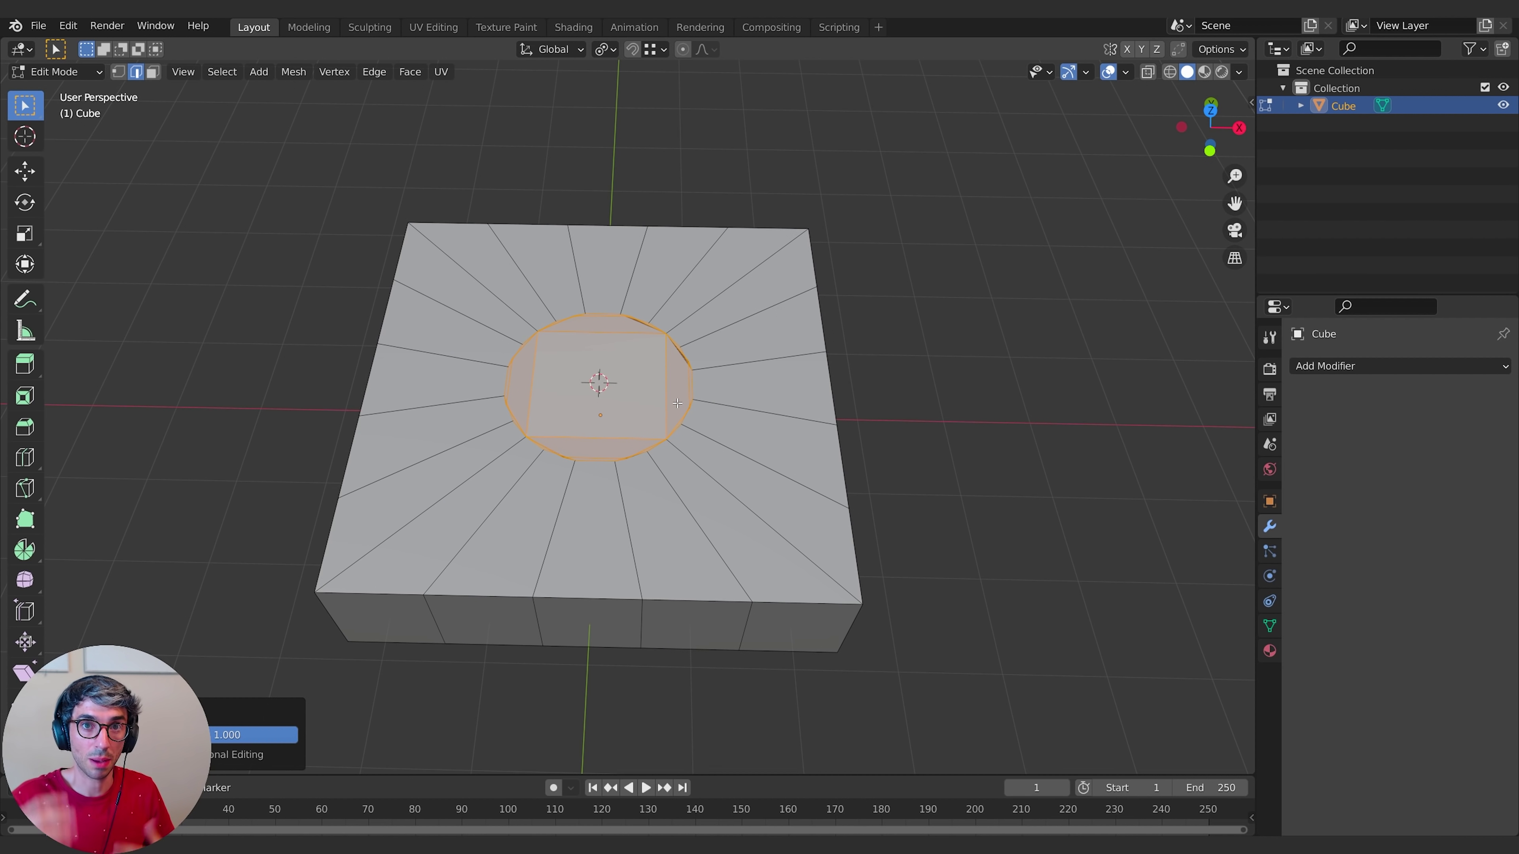
middle_drag(770, 477, 664, 362)
scroll(665, 363, up, 2)
middle_drag(630, 278, 671, 379)
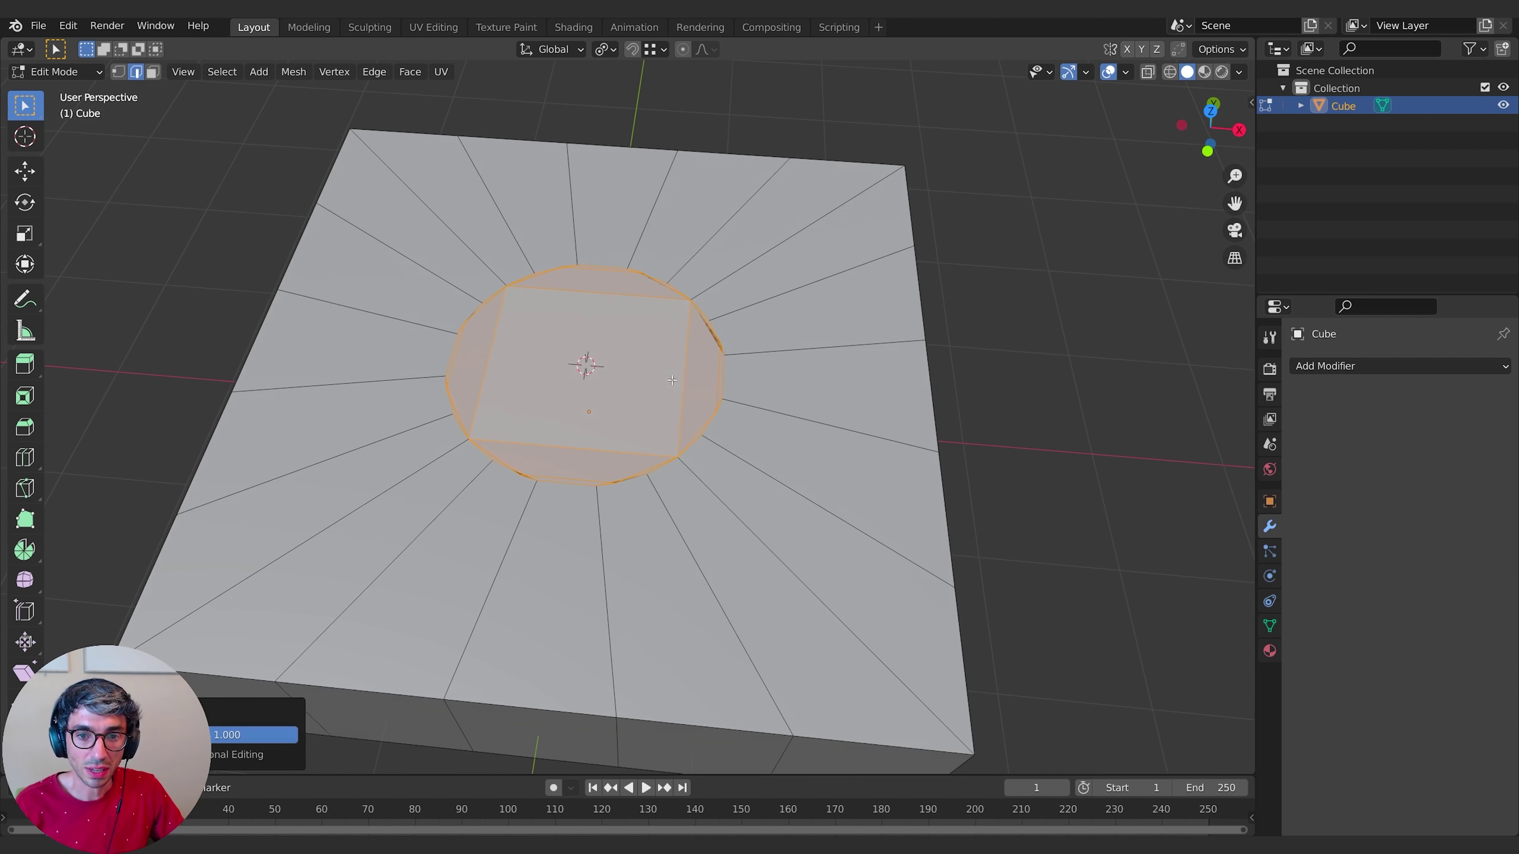
key(x)
click(672, 379)
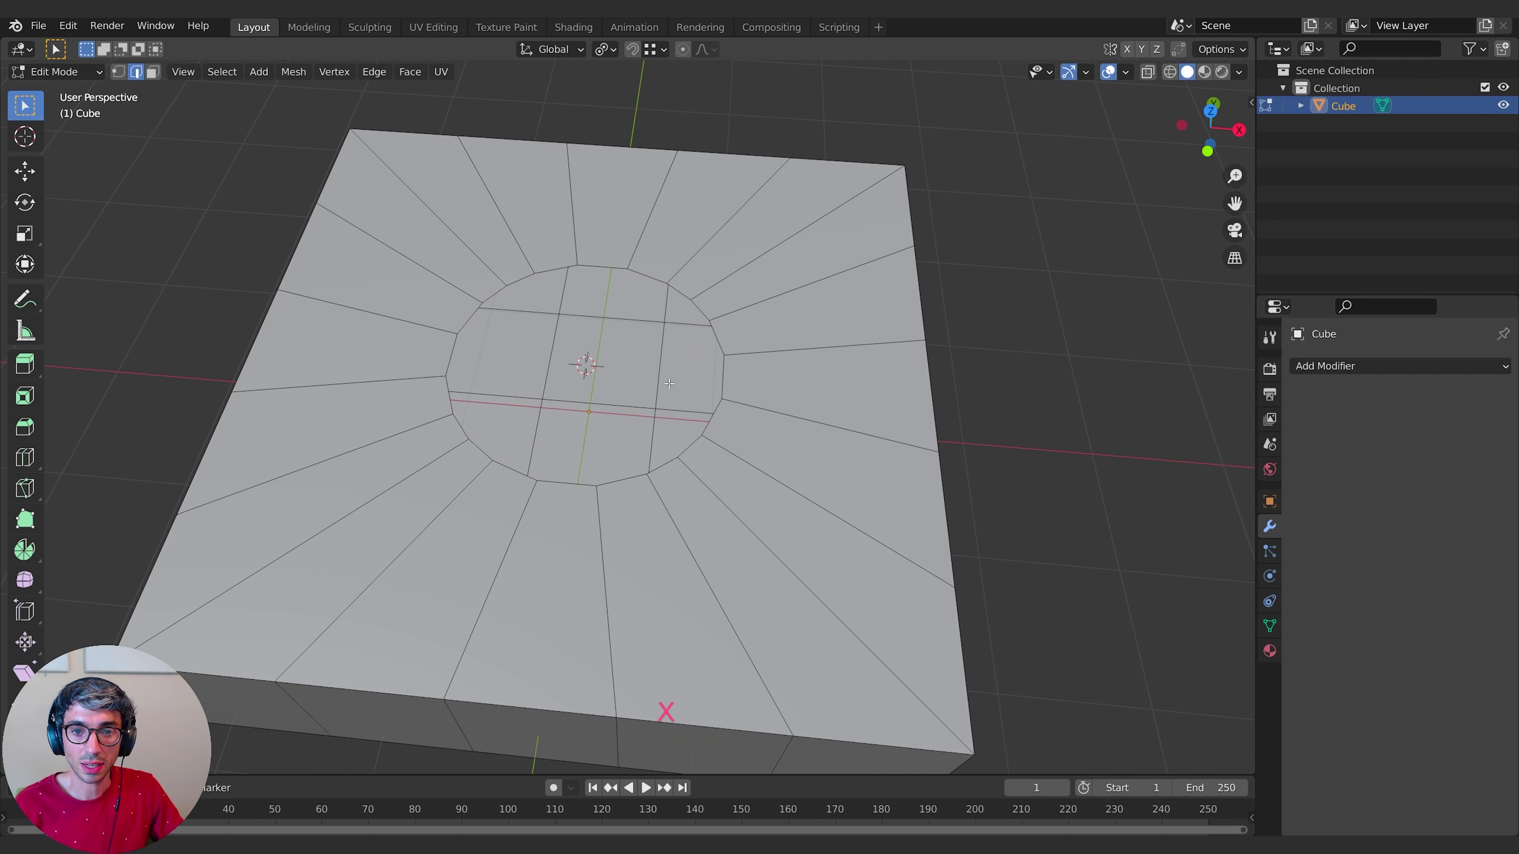
- Select the hole's boundary loop and snap the 3D cursor to the selection's centre
alt+click(602, 267)
middle_drag(762, 323, 632, 415)
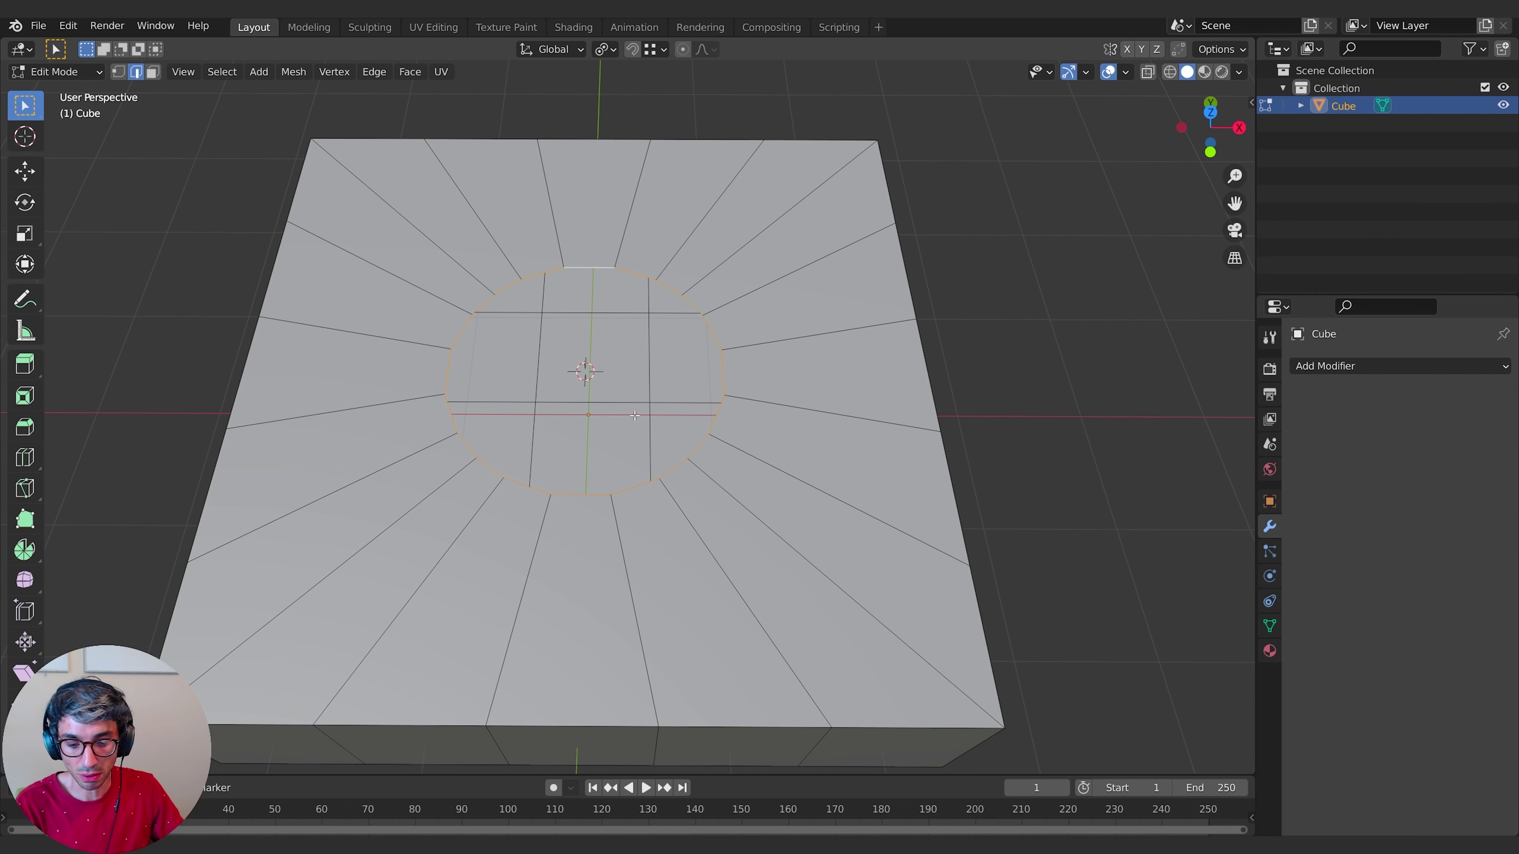
key(KP_7)
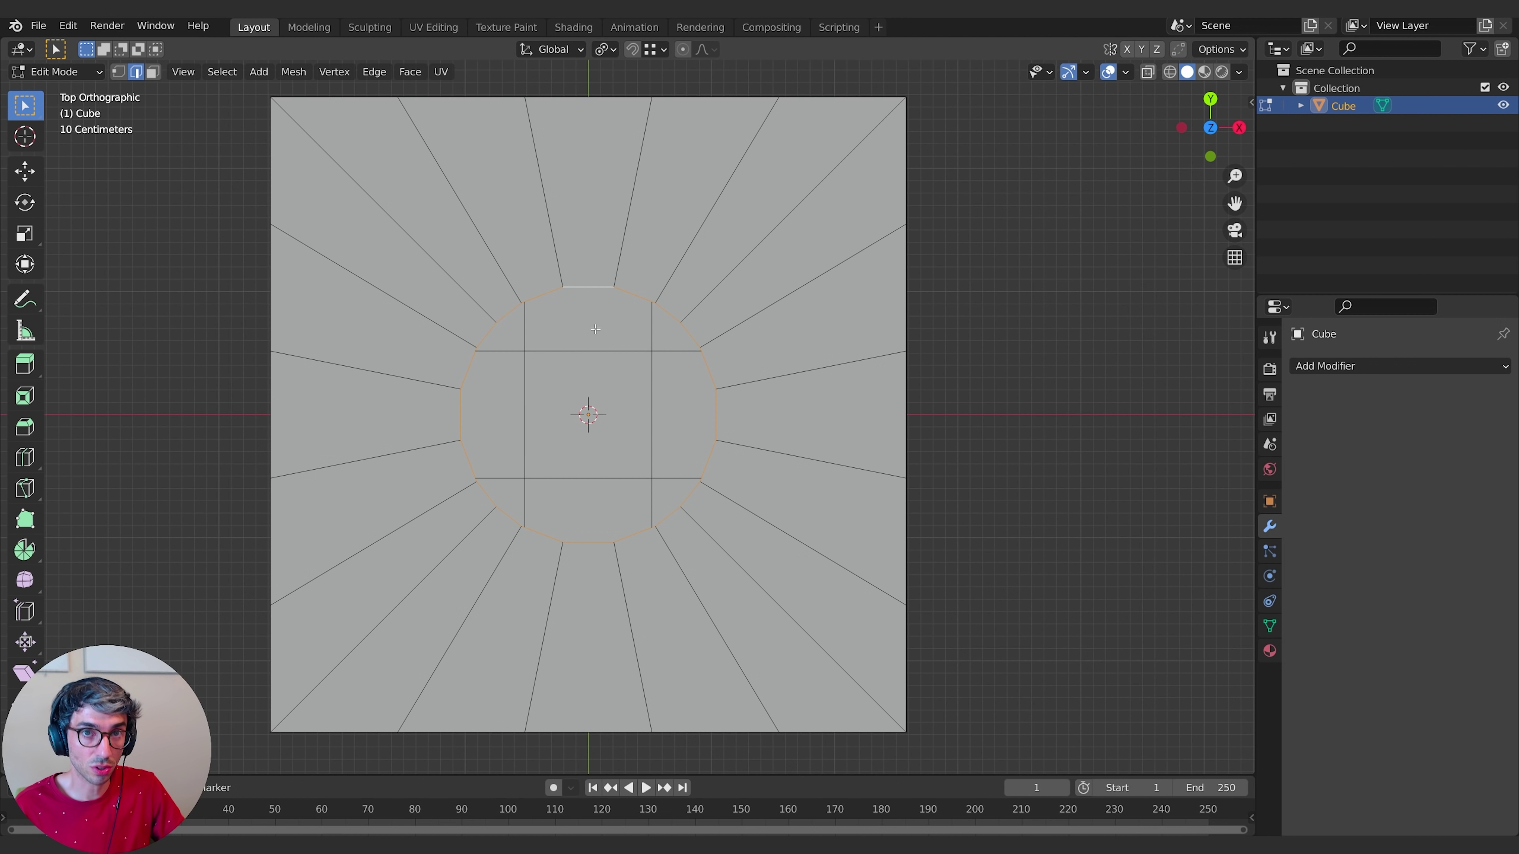
click(118, 72)
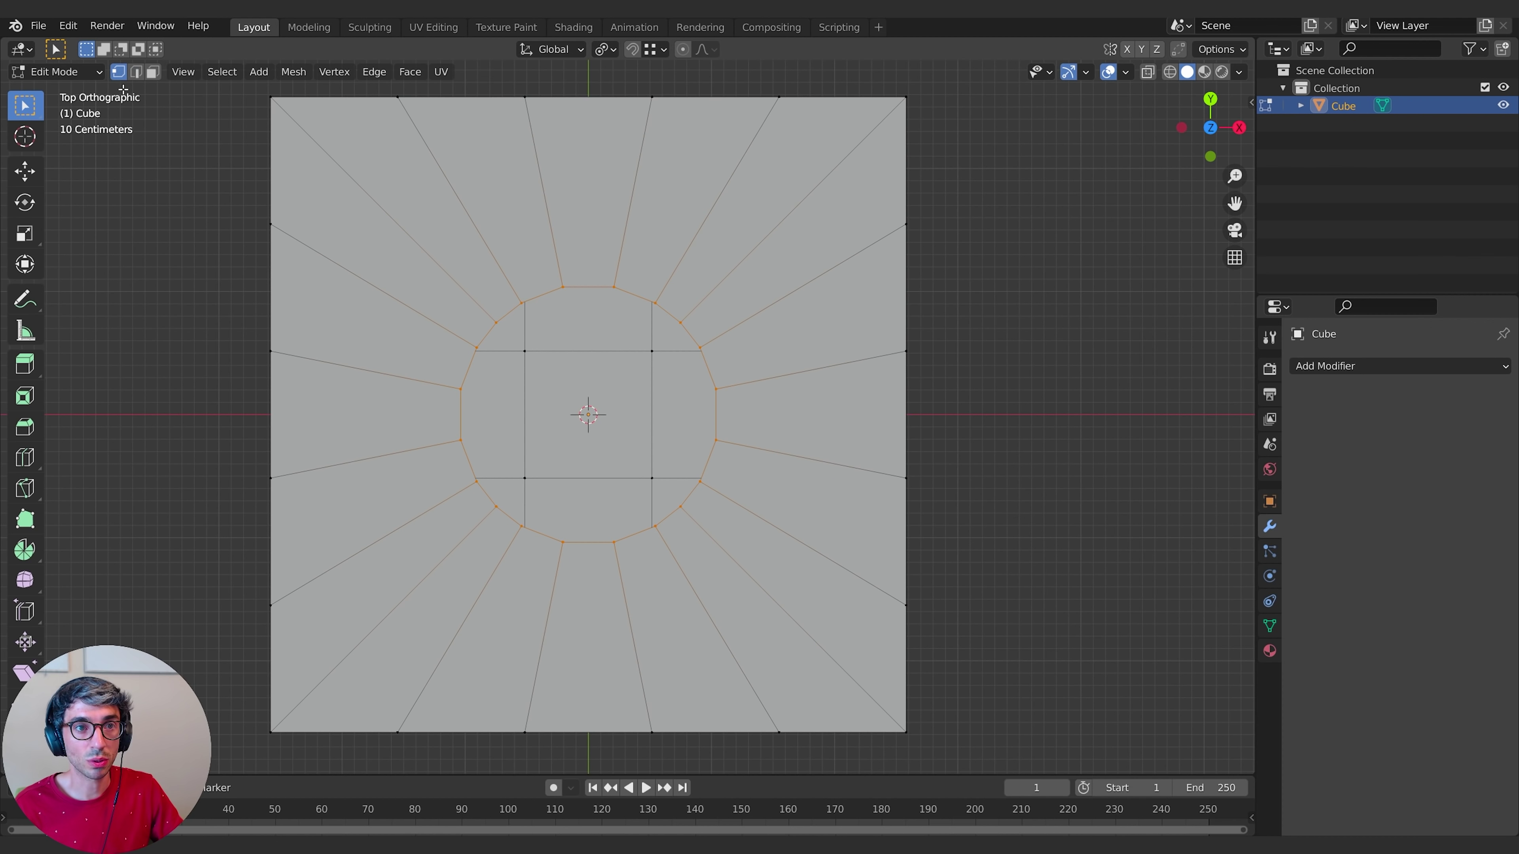
middle_drag(674, 452, 679, 272)
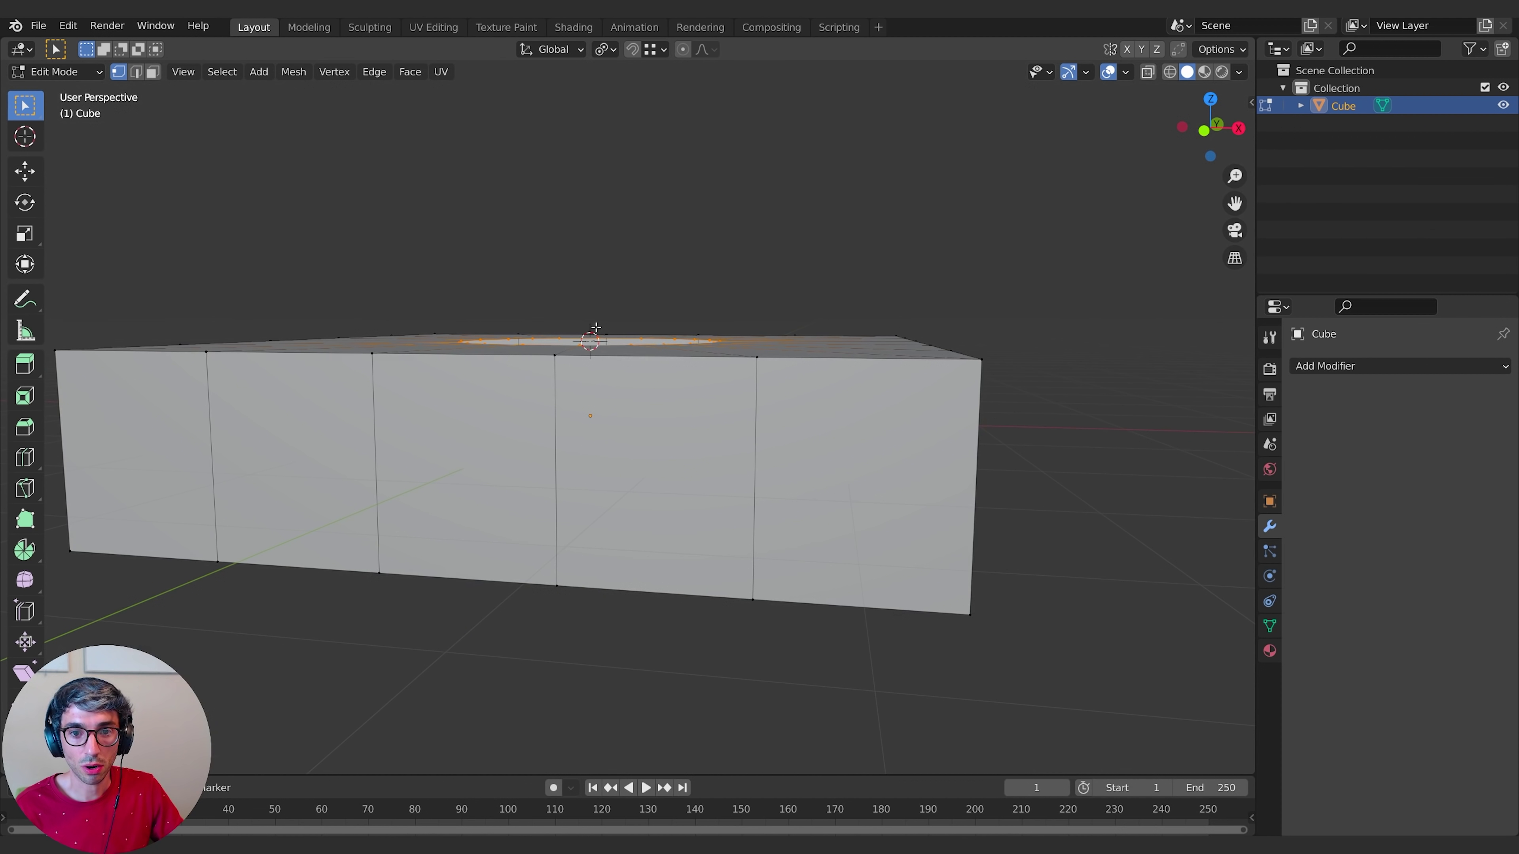
middle_drag(596, 328, 666, 383)
key(shift+s)
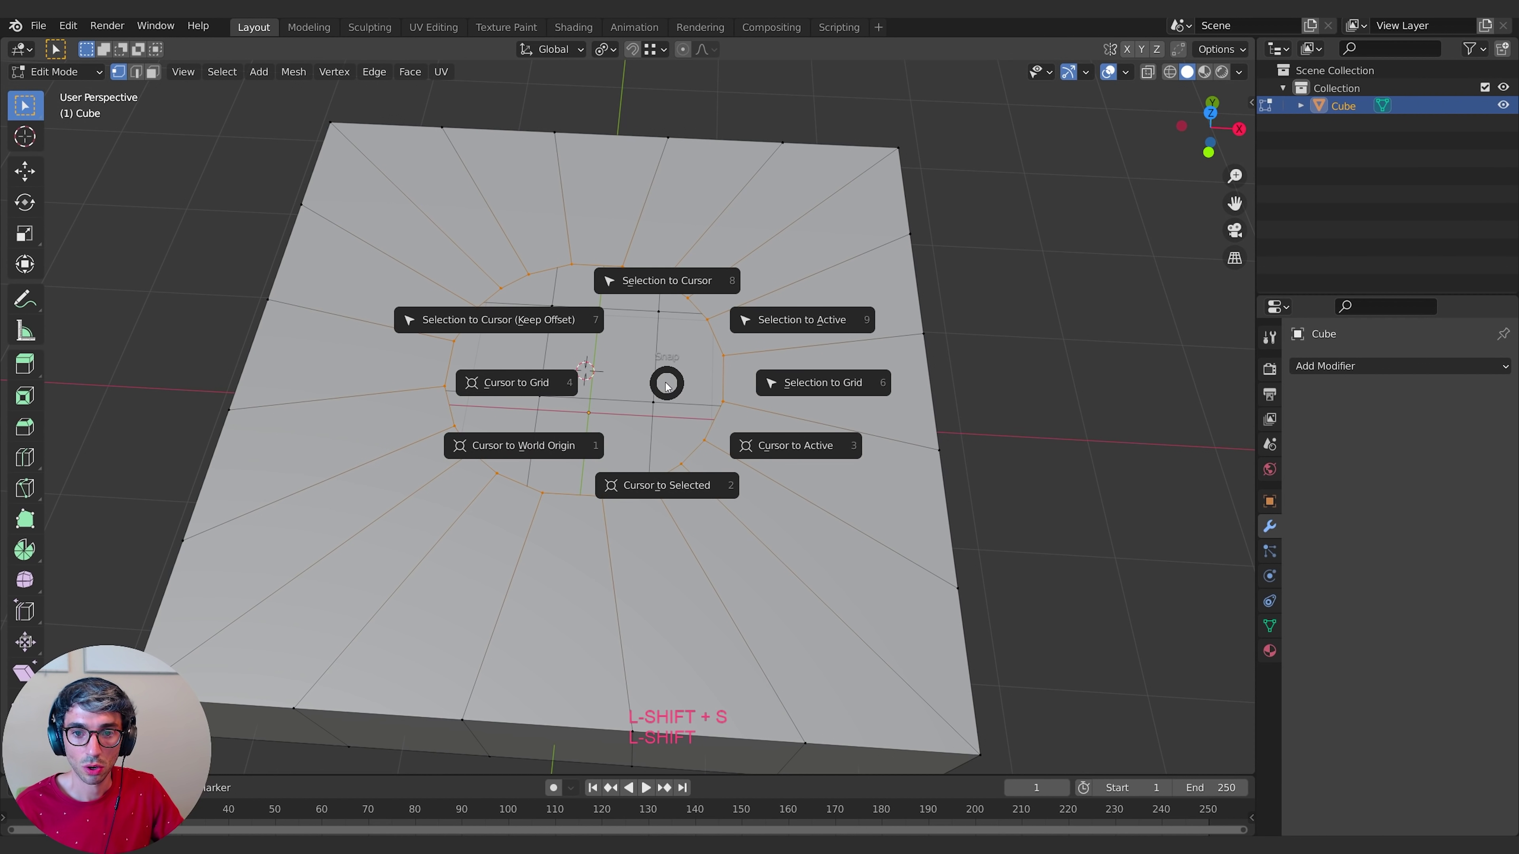
click(667, 485)
middle_drag(673, 486, 516, 348)
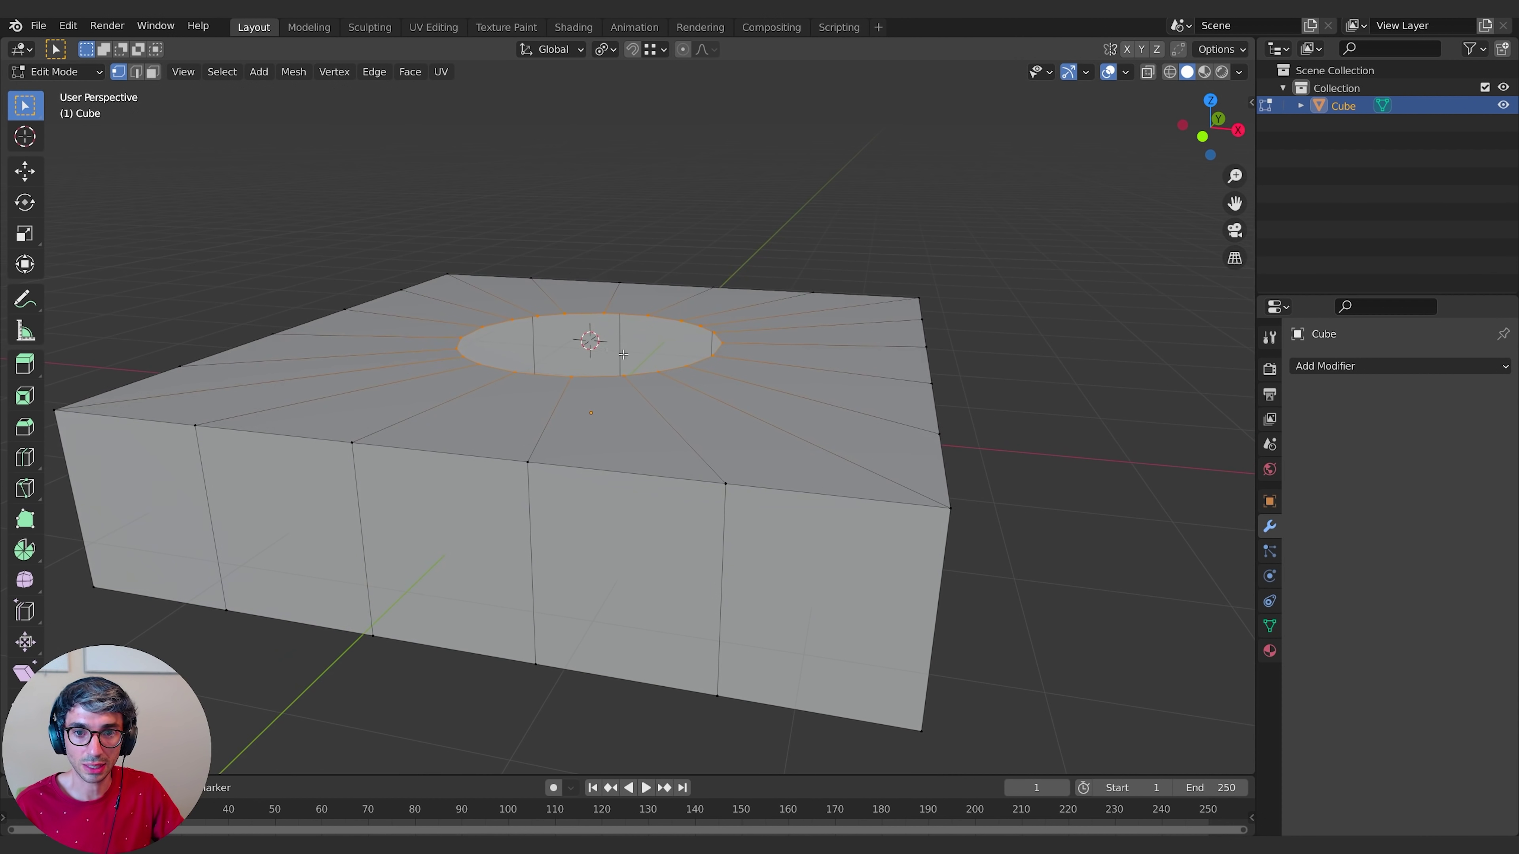
- Add a mesh circle at the 3D cursor with 20 vertices and a radius of 1.23 m around the hole
key(shift+a)
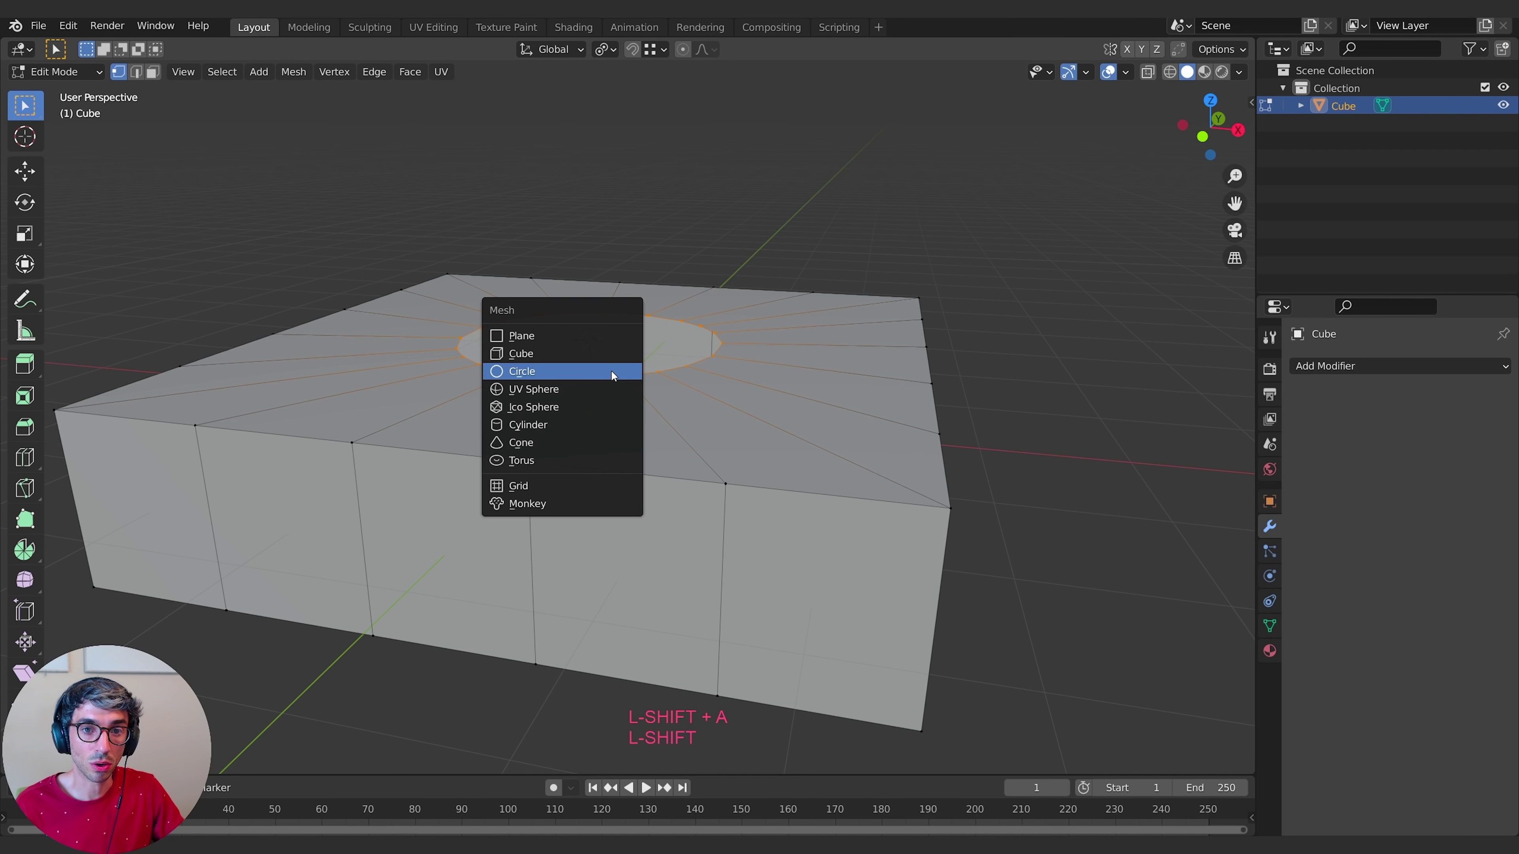
click(613, 375)
middle_drag(613, 371, 686, 396)
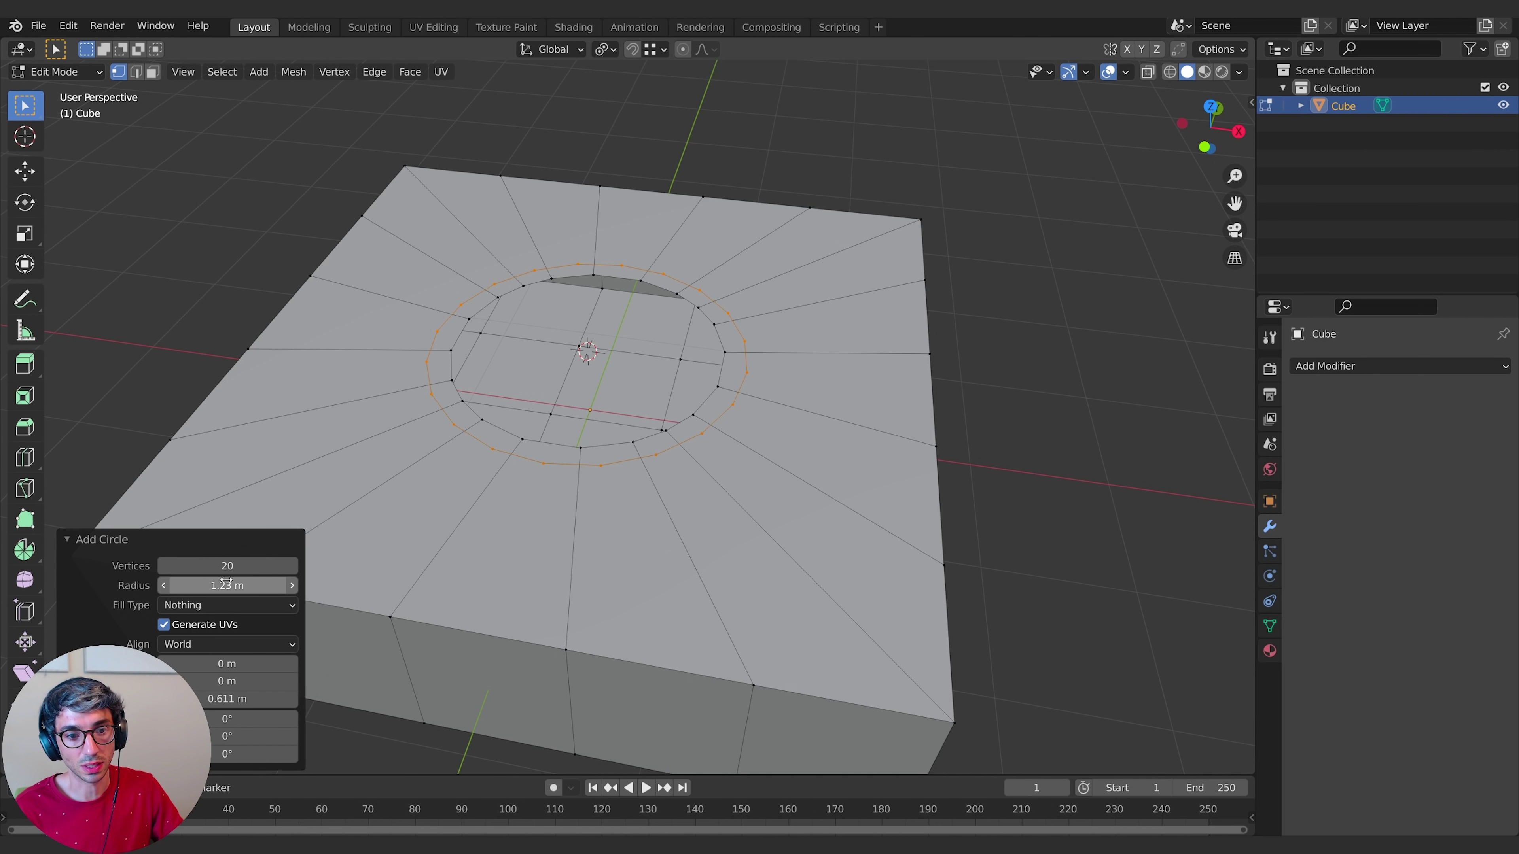
middle_drag(550, 455, 562, 538)
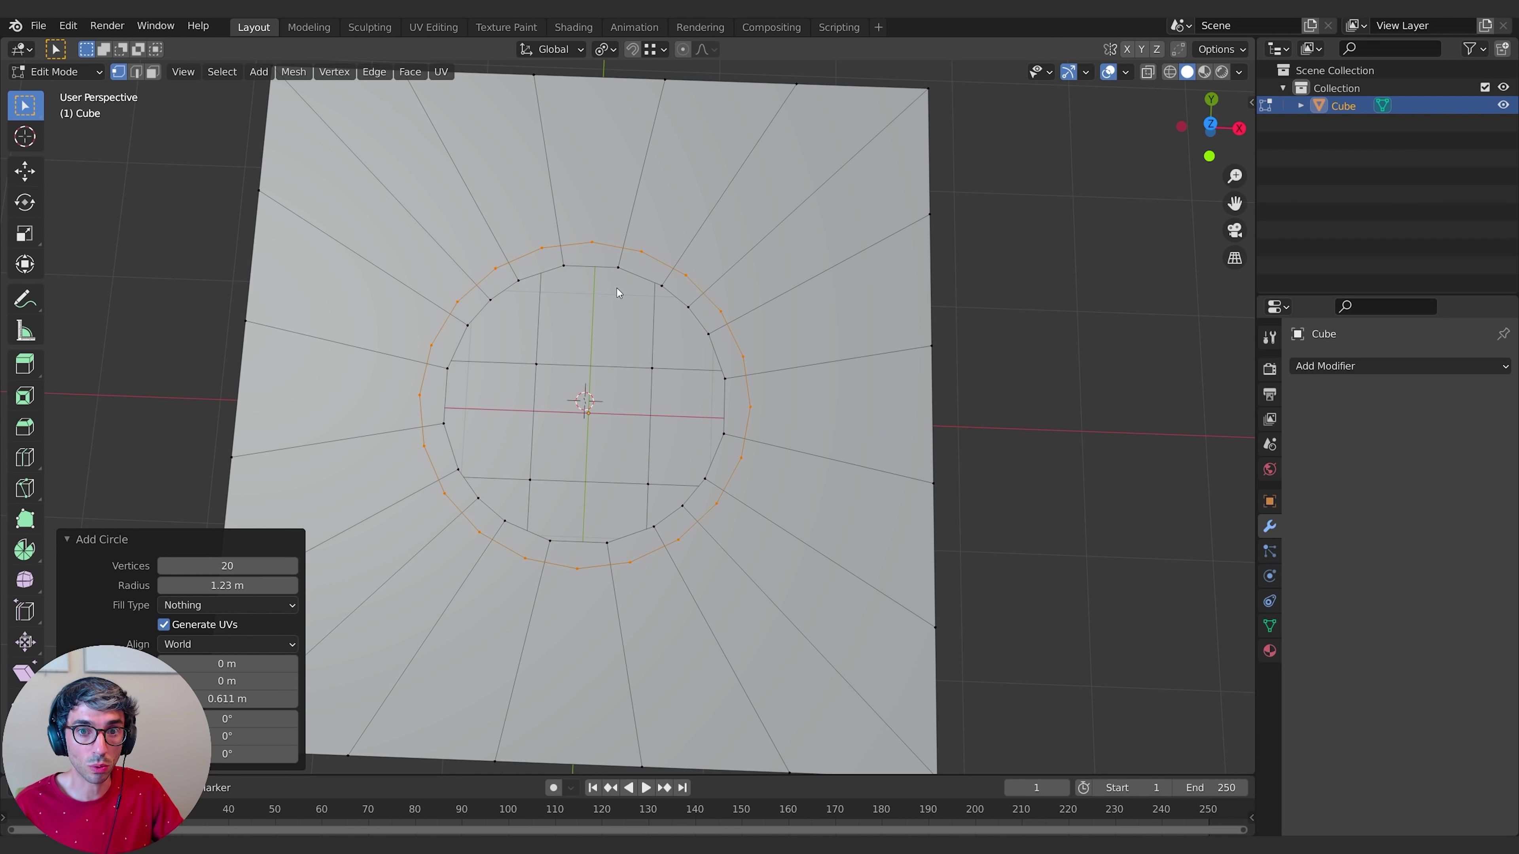
- Fit the circle inside the hole with a 0.97 m radius and 9.4° rotation, and add the hole's boundary loop to the selection
middle_drag(633, 453, 648, 503)
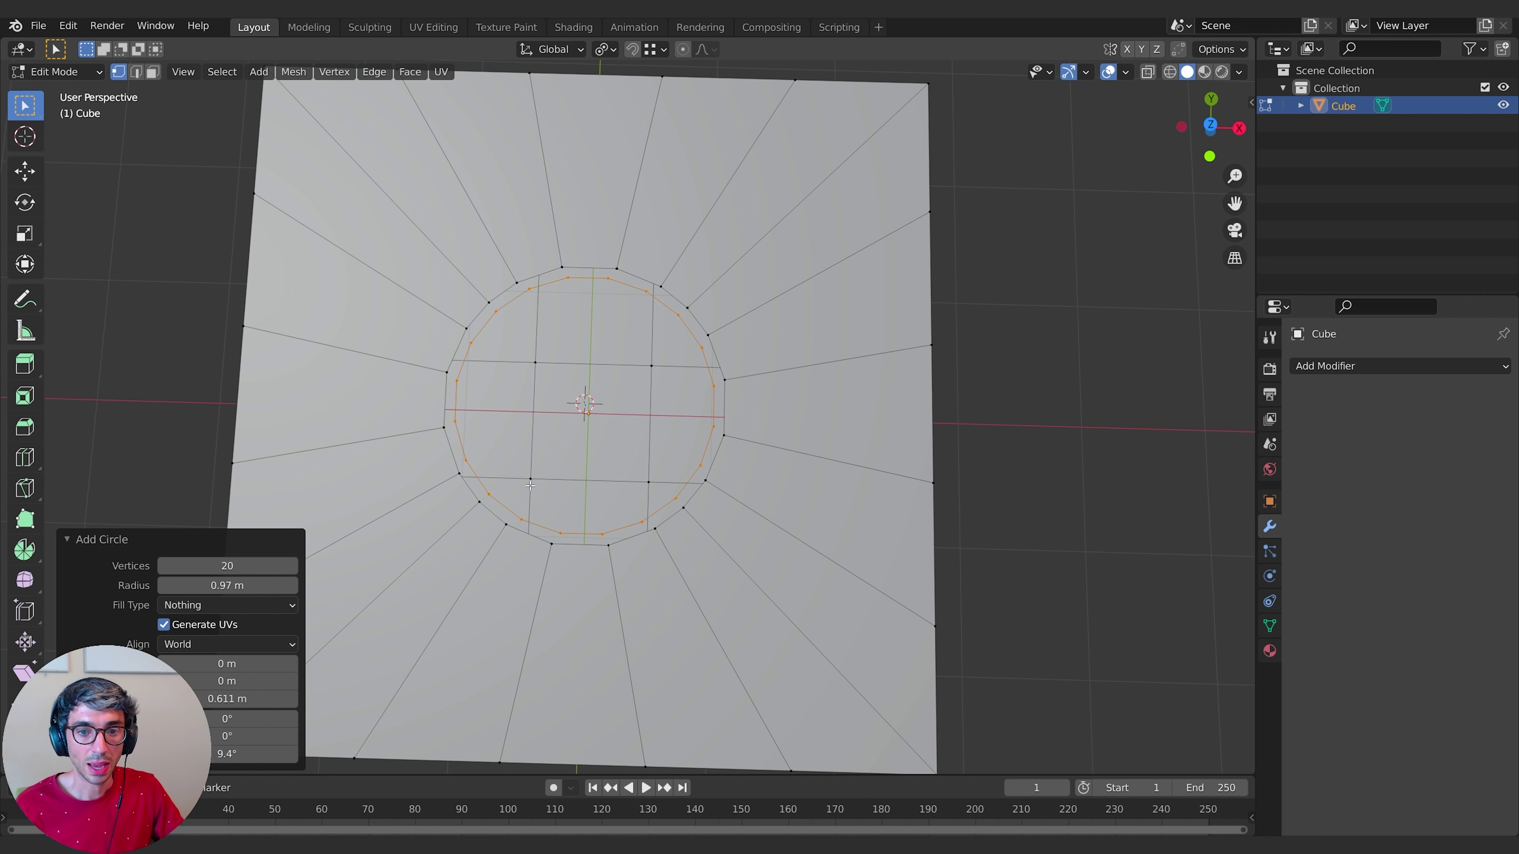
key(alt)
alt+shift+click(589, 541)
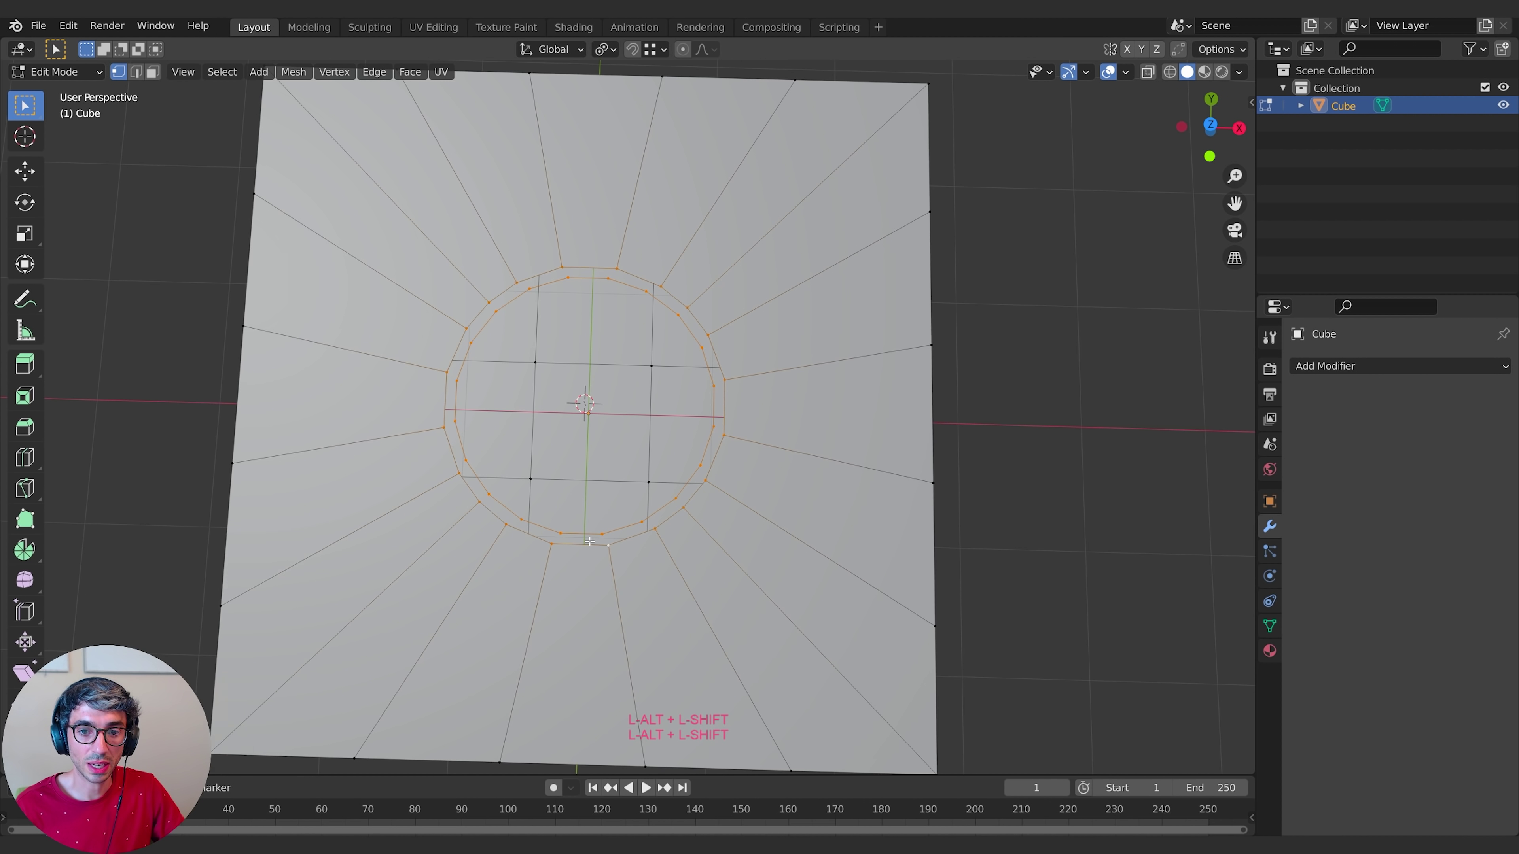
- Join the inner circle and the hole's boundary with Bridge Edge Loops to form a ring of faces
middle_drag(499, 338, 622, 482)
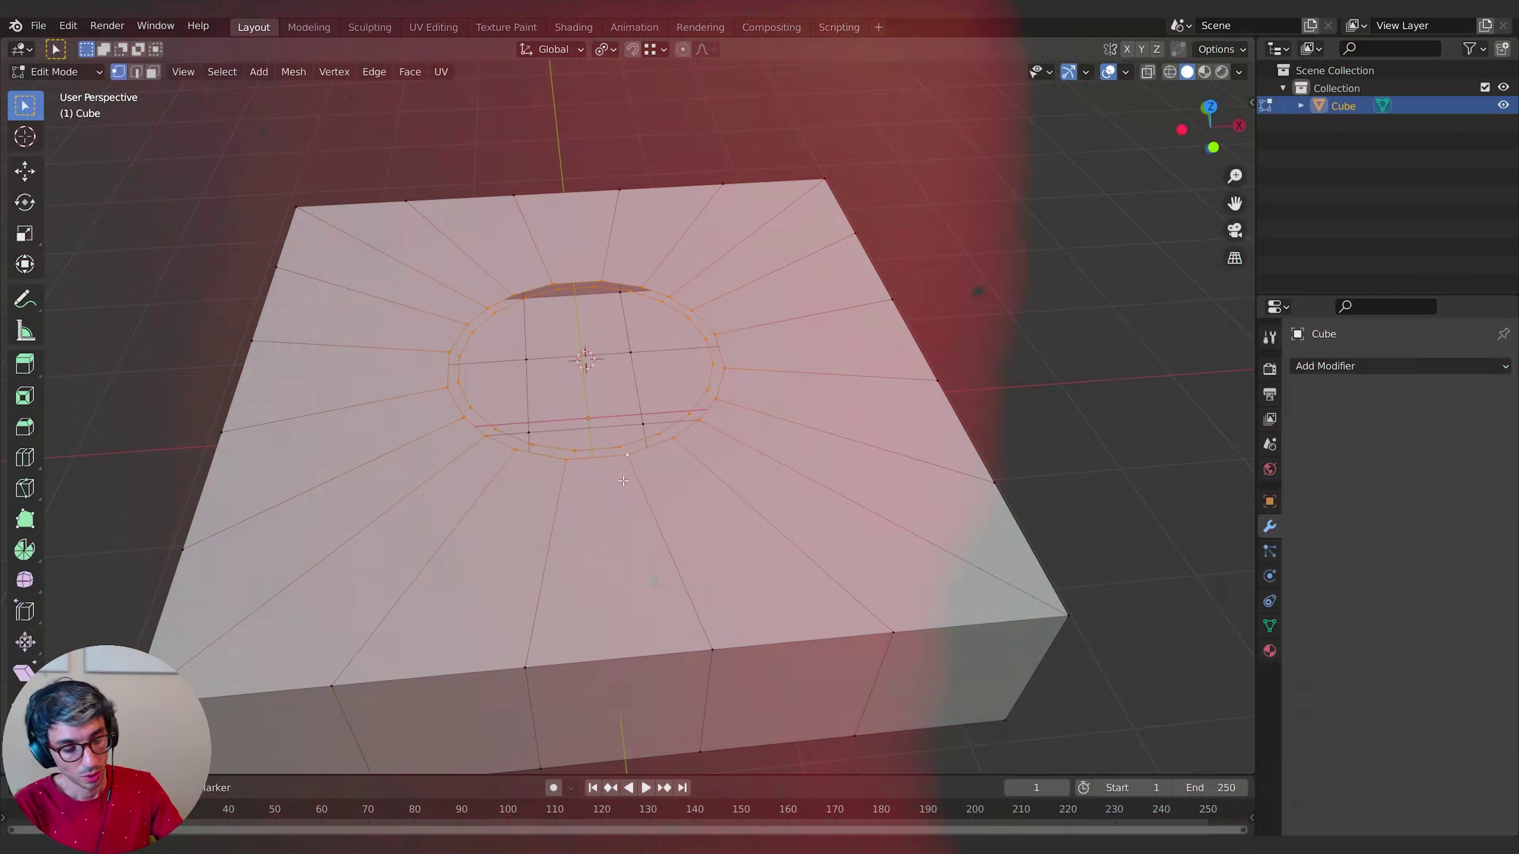
key(F3)
text(br)
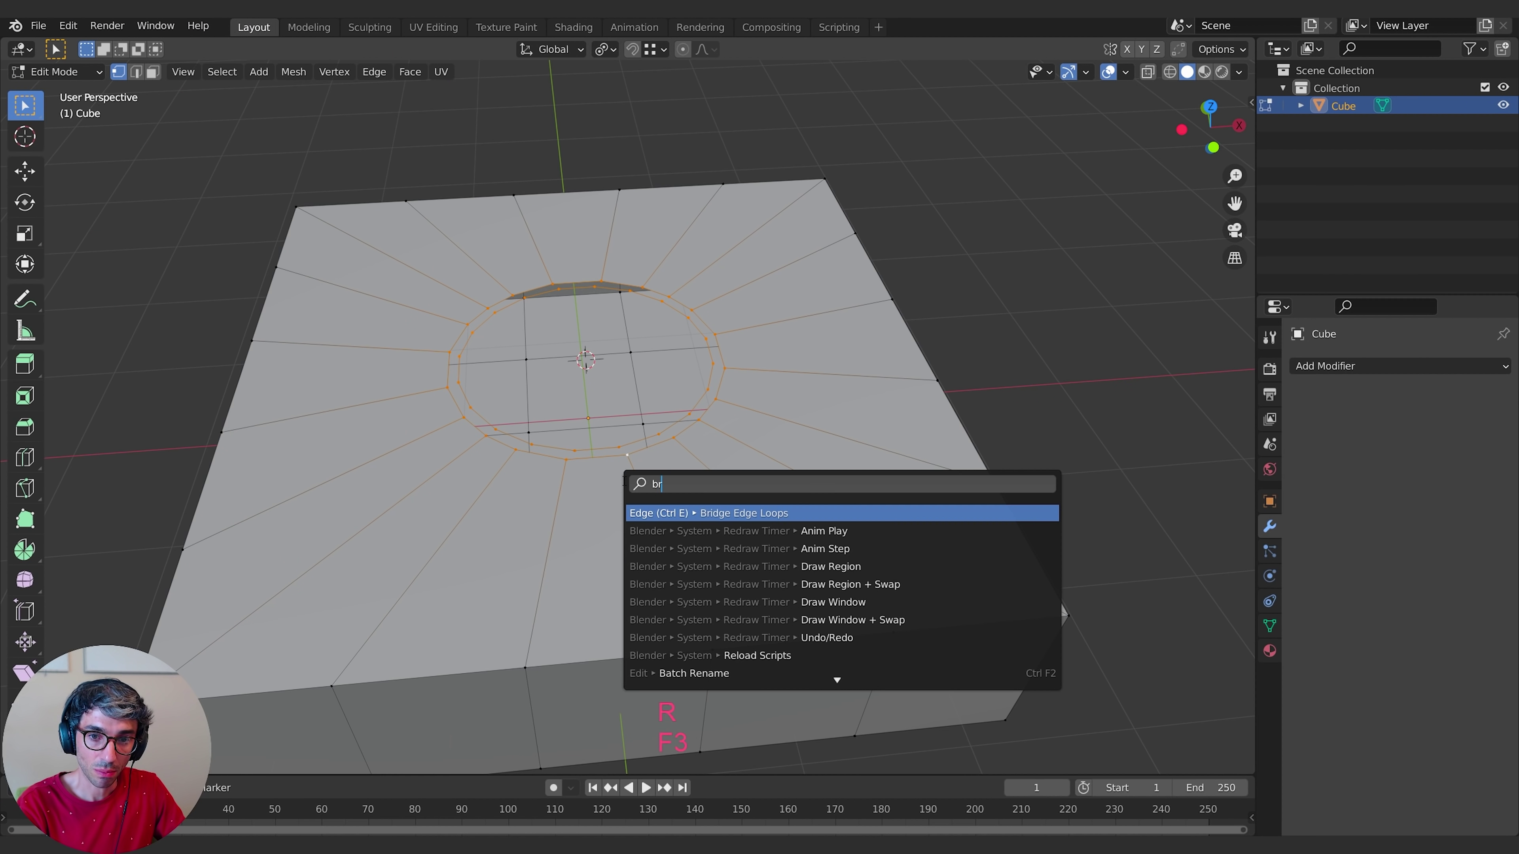
text(idge)
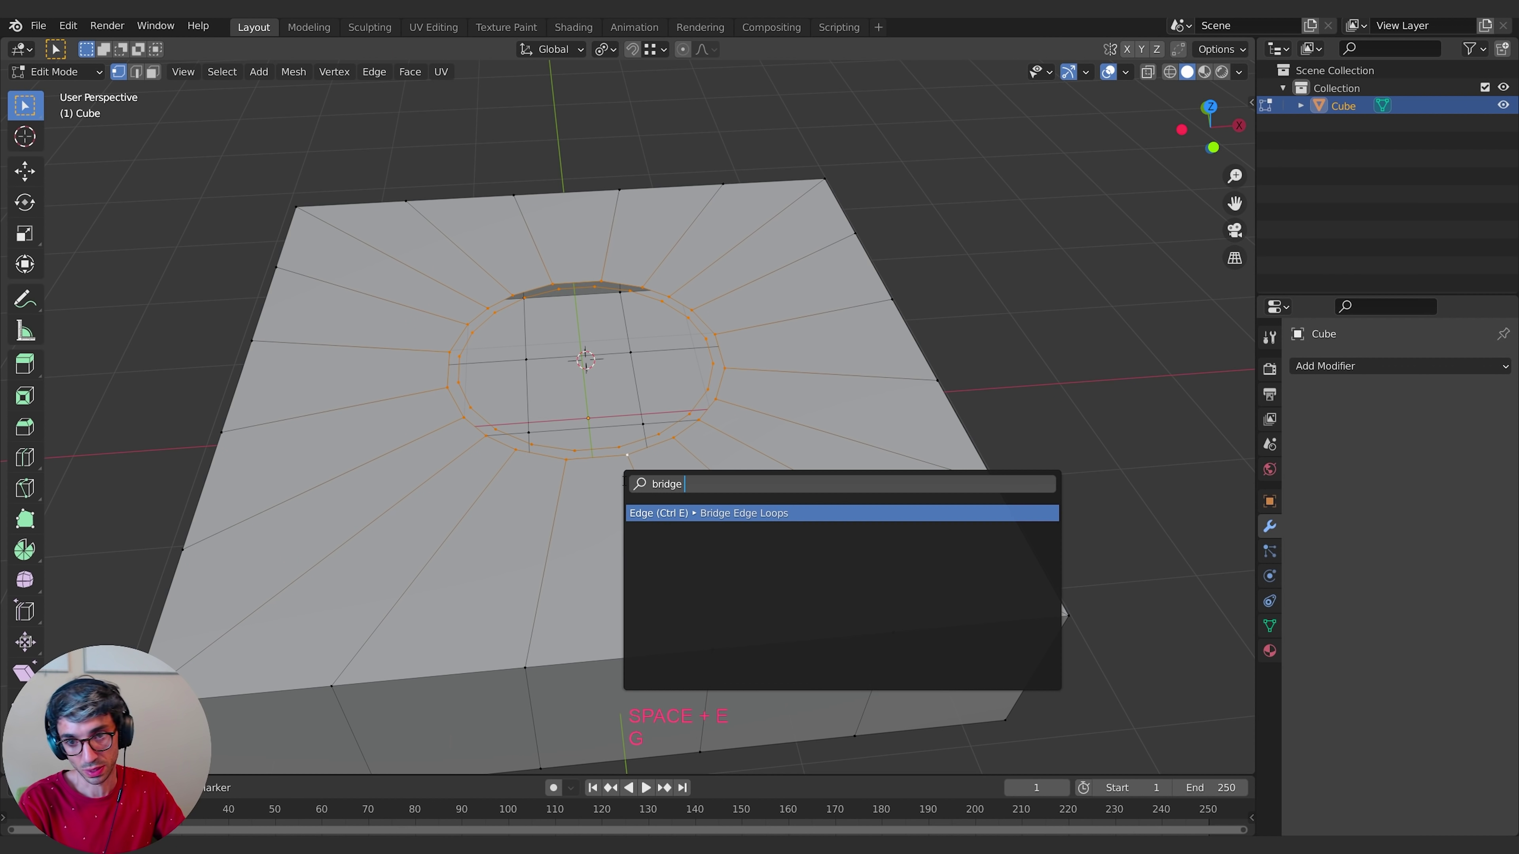
key(Return)
middle_drag(624, 479, 597, 553)
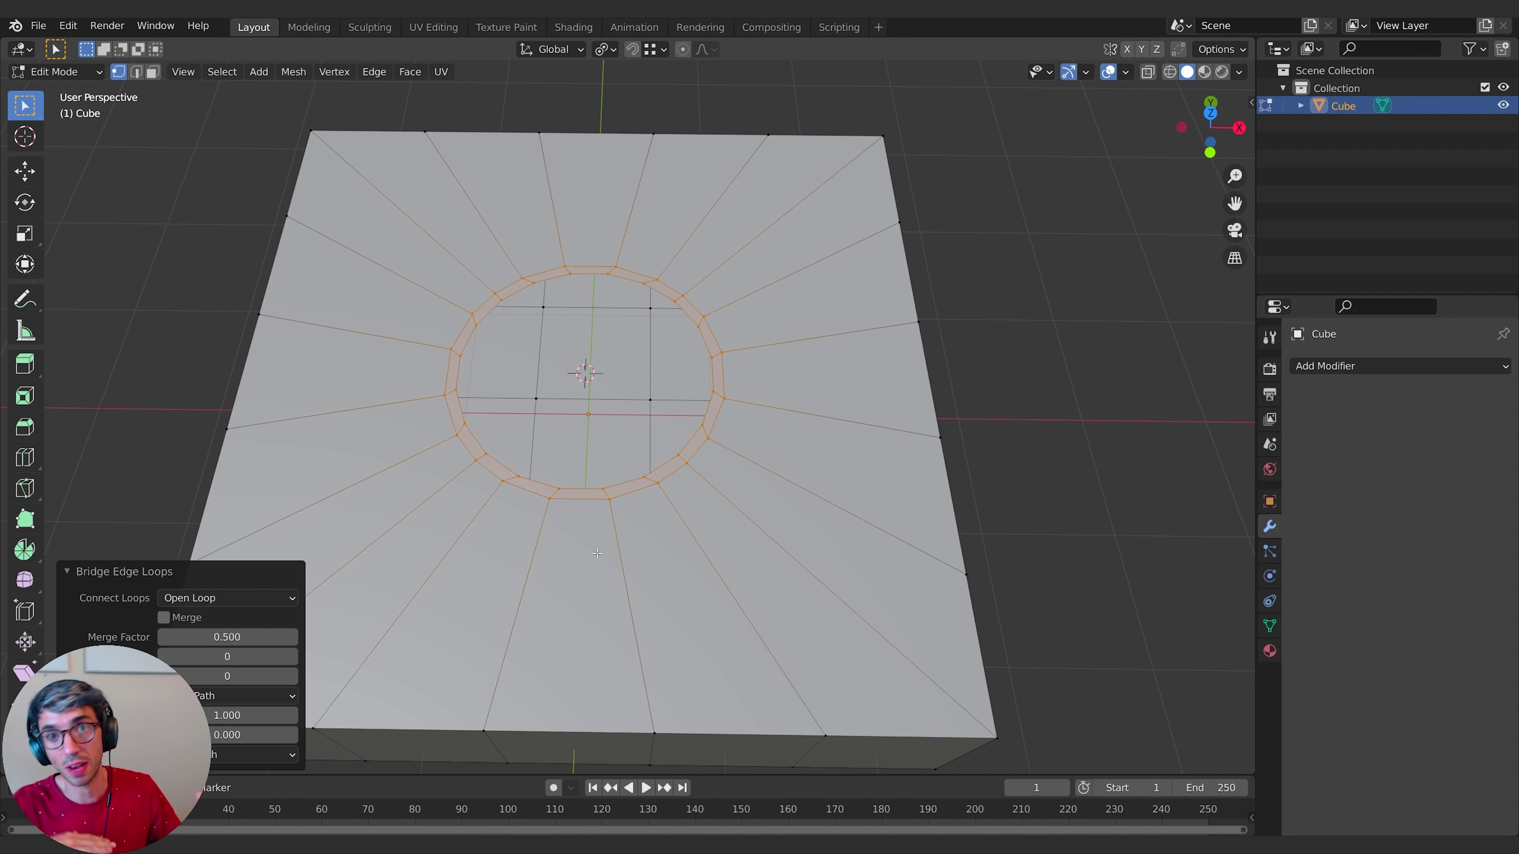
- Select the bridged ring's outer edge loop and edge-slide it fully onto the inner circle with a factor of 1
middle_drag(581, 536, 468, 480)
middle_drag(689, 551, 671, 512)
alt+click(633, 492)
alt+click(617, 484)
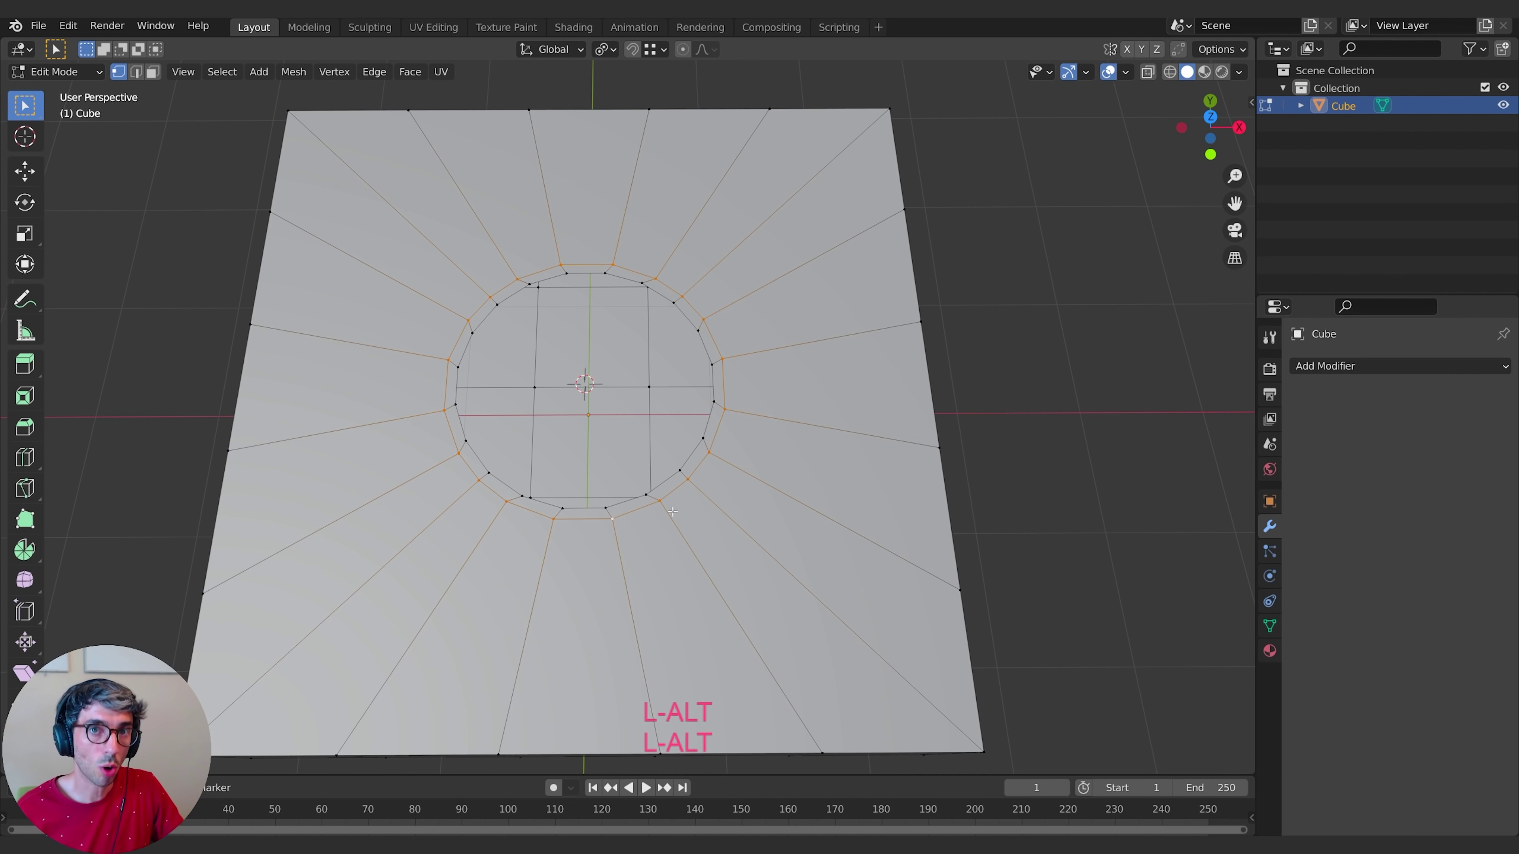
middle_drag(672, 511, 696, 551)
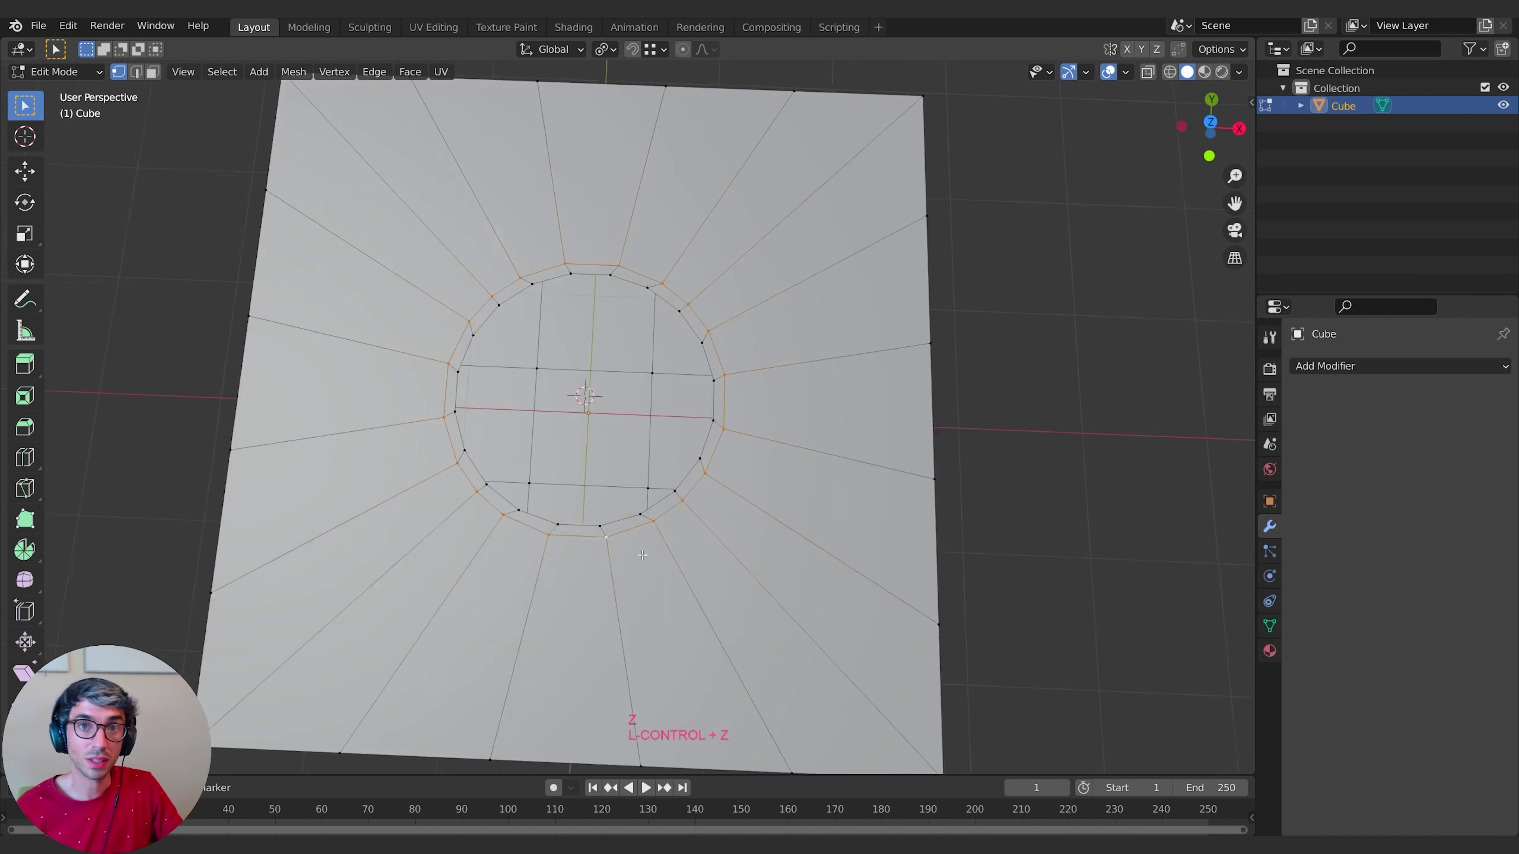
middle_drag(643, 556, 847, 592)
alt+click(662, 492)
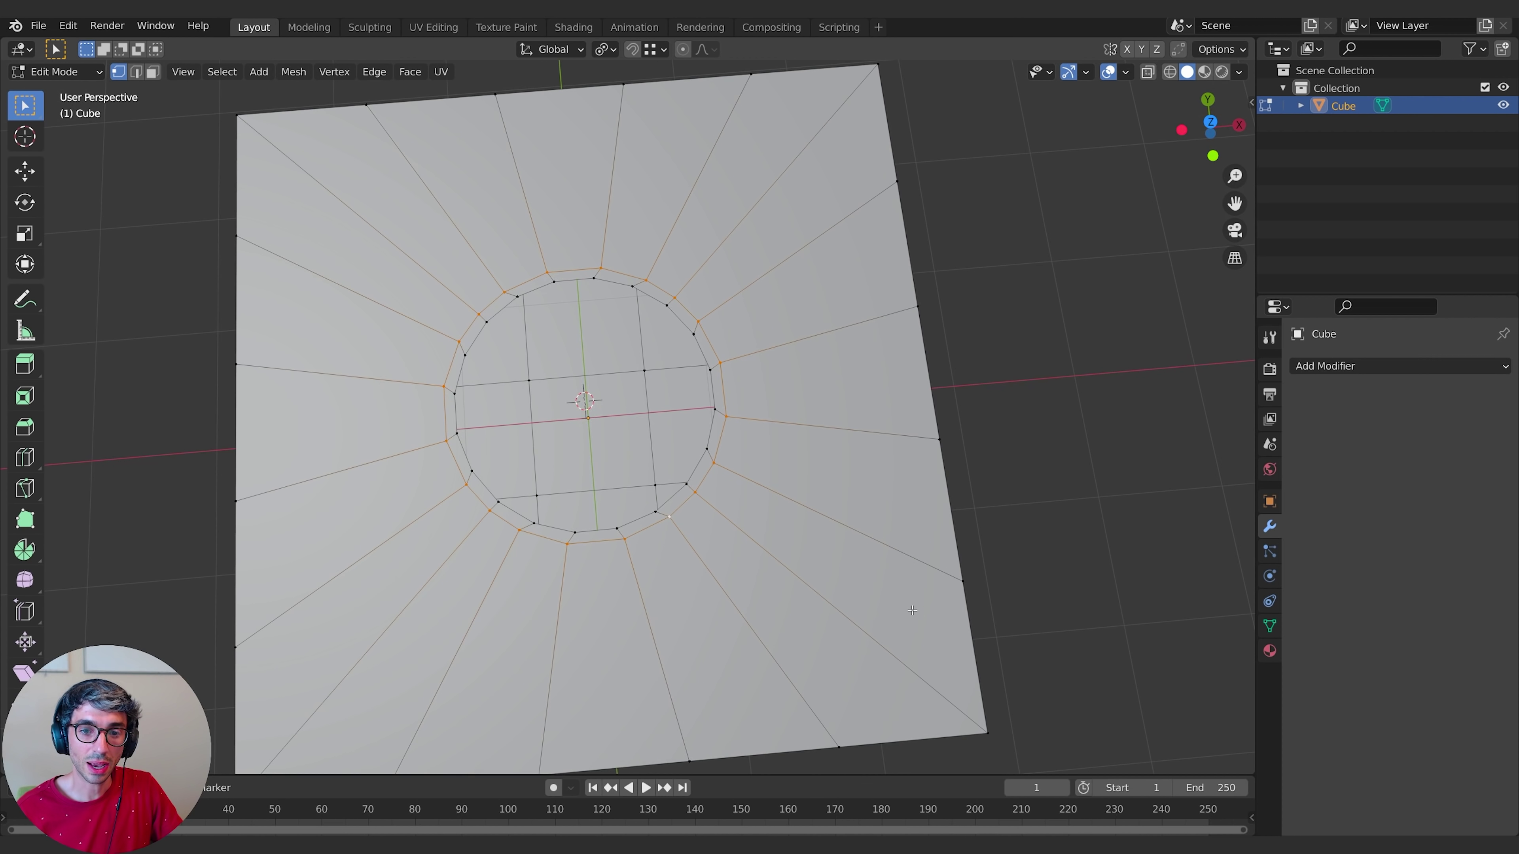
key(g)
key(g)
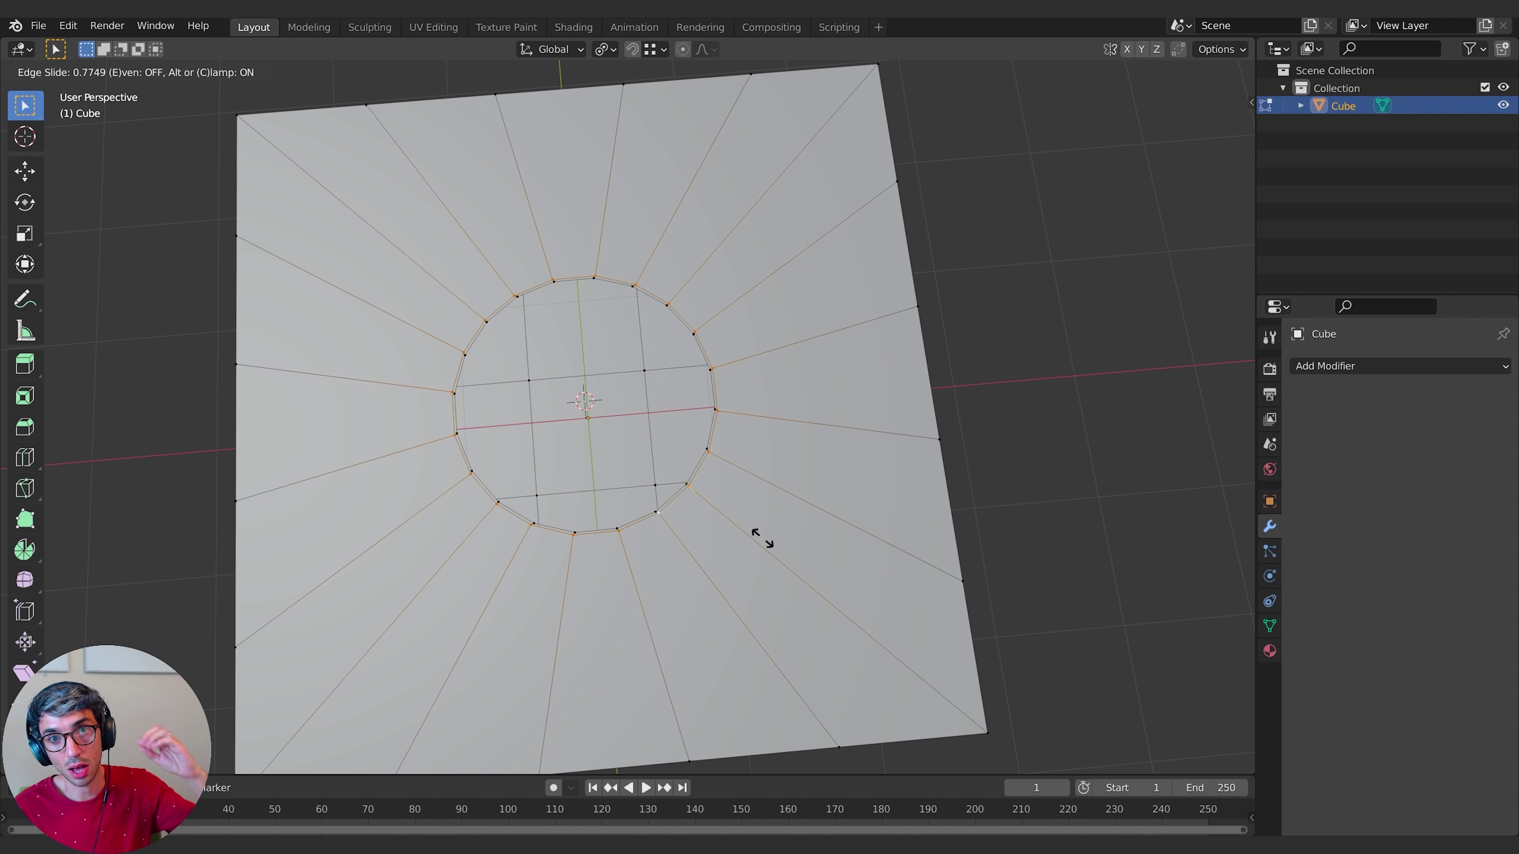
click(597, 453)
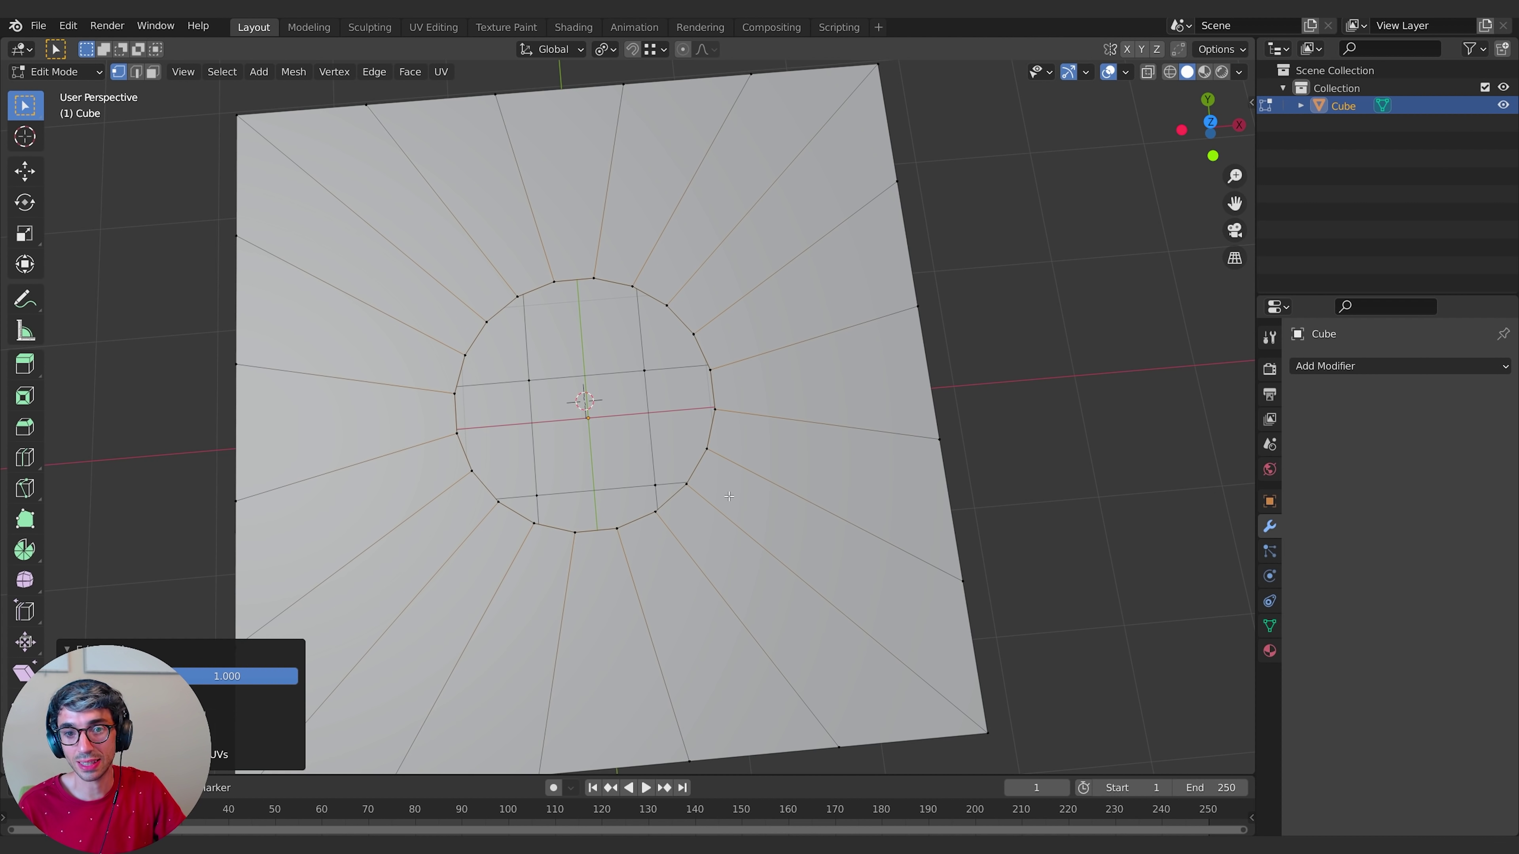
- Scale the selected loop outward by 1.245 in X and Y only, forming an even supporting ring around the hole
key(s)
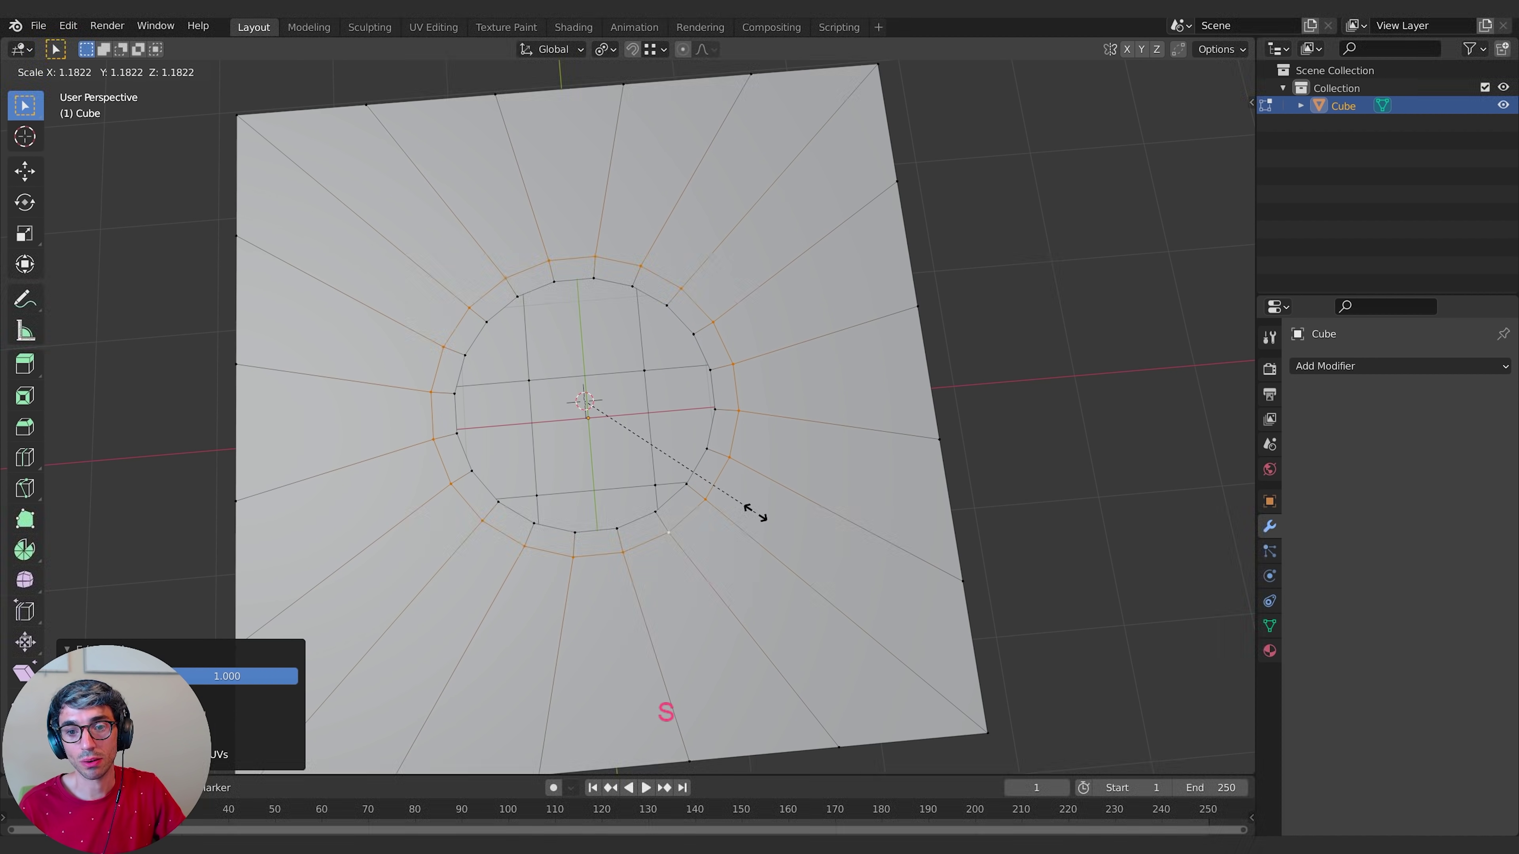
key(shift+z)
click(766, 519)
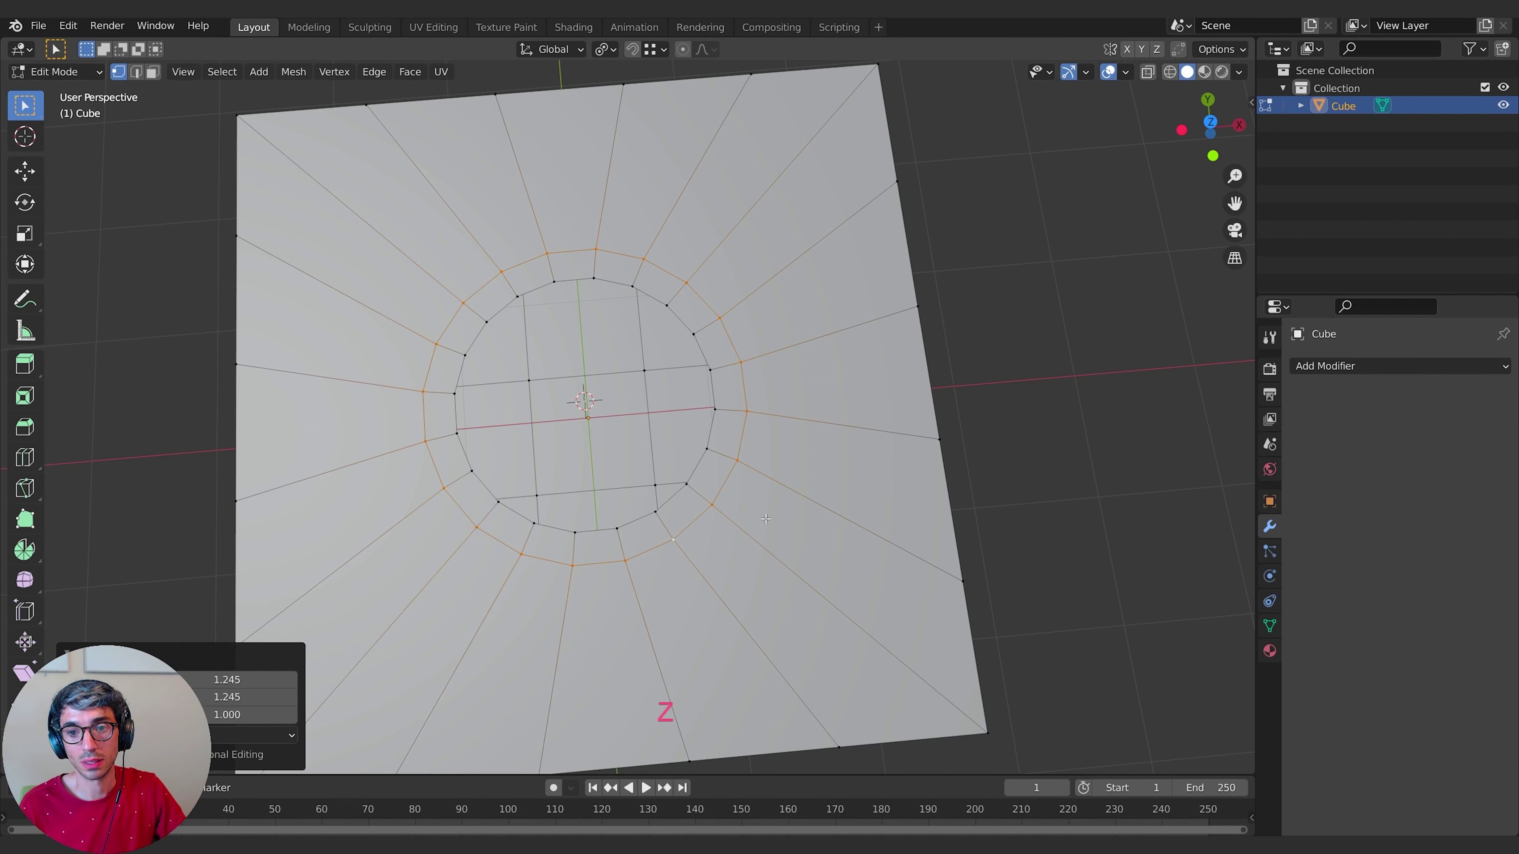
mouse_move(766, 519)
middle_down()
mouse_move(723, 543)
mouse_move(757, 531)
middle_up()
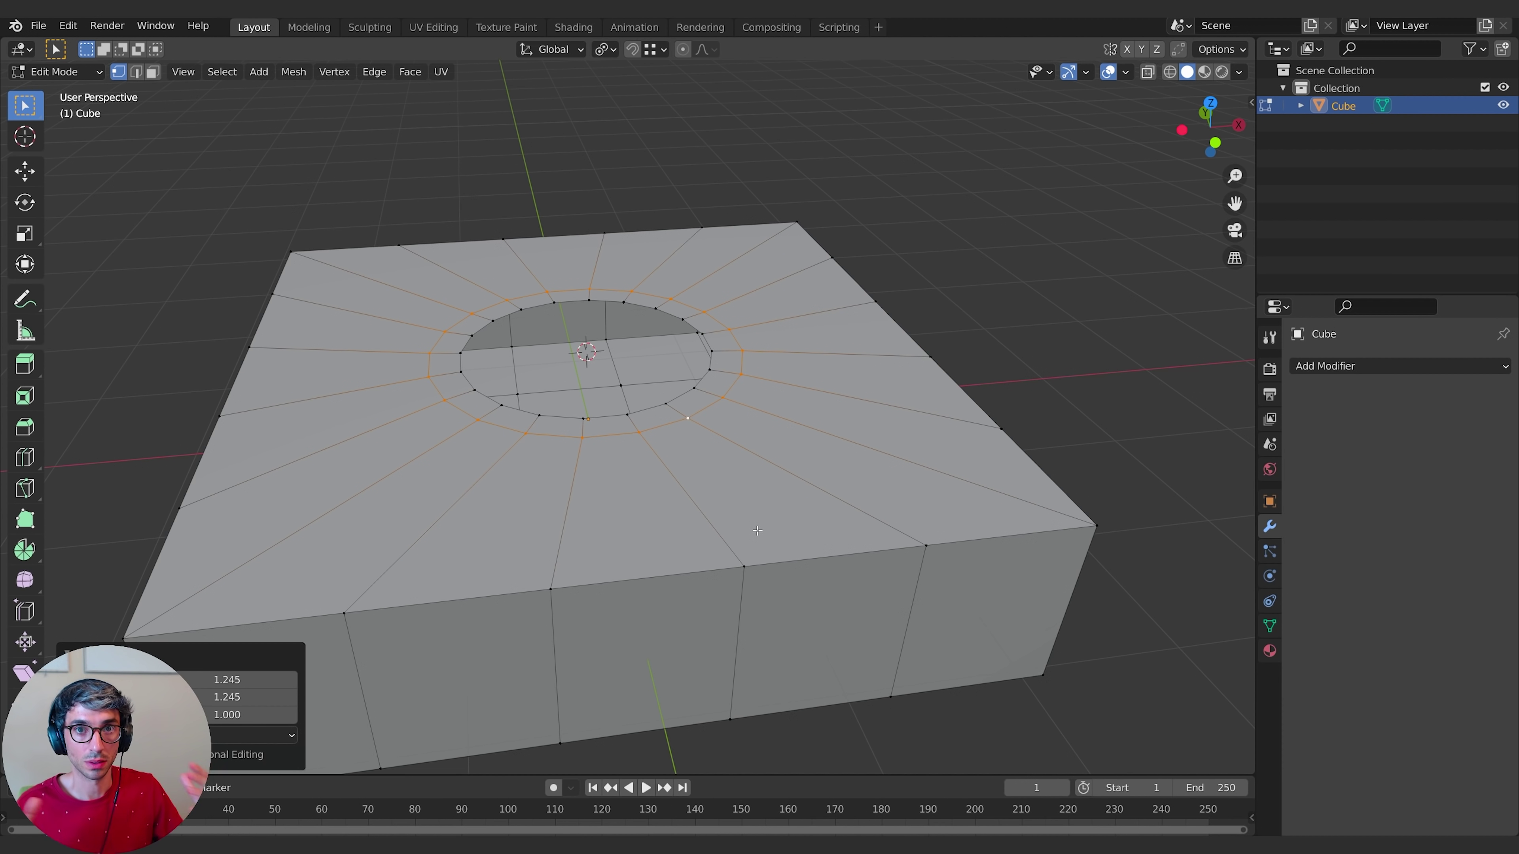
- Select the hole's inner edge loop, extrude it and lower it along Z to form the hole's wall
middle_drag(750, 525, 418, 243)
middle_drag(660, 591, 765, 474)
alt+click(632, 543)
key(e)
key(Escape)
key(g)
key(z)
click(762, 458)
- Extrude the lower loop of the hole's wall and scale it inward by 0.888 to make a ledge
key(e)
key(Escape)
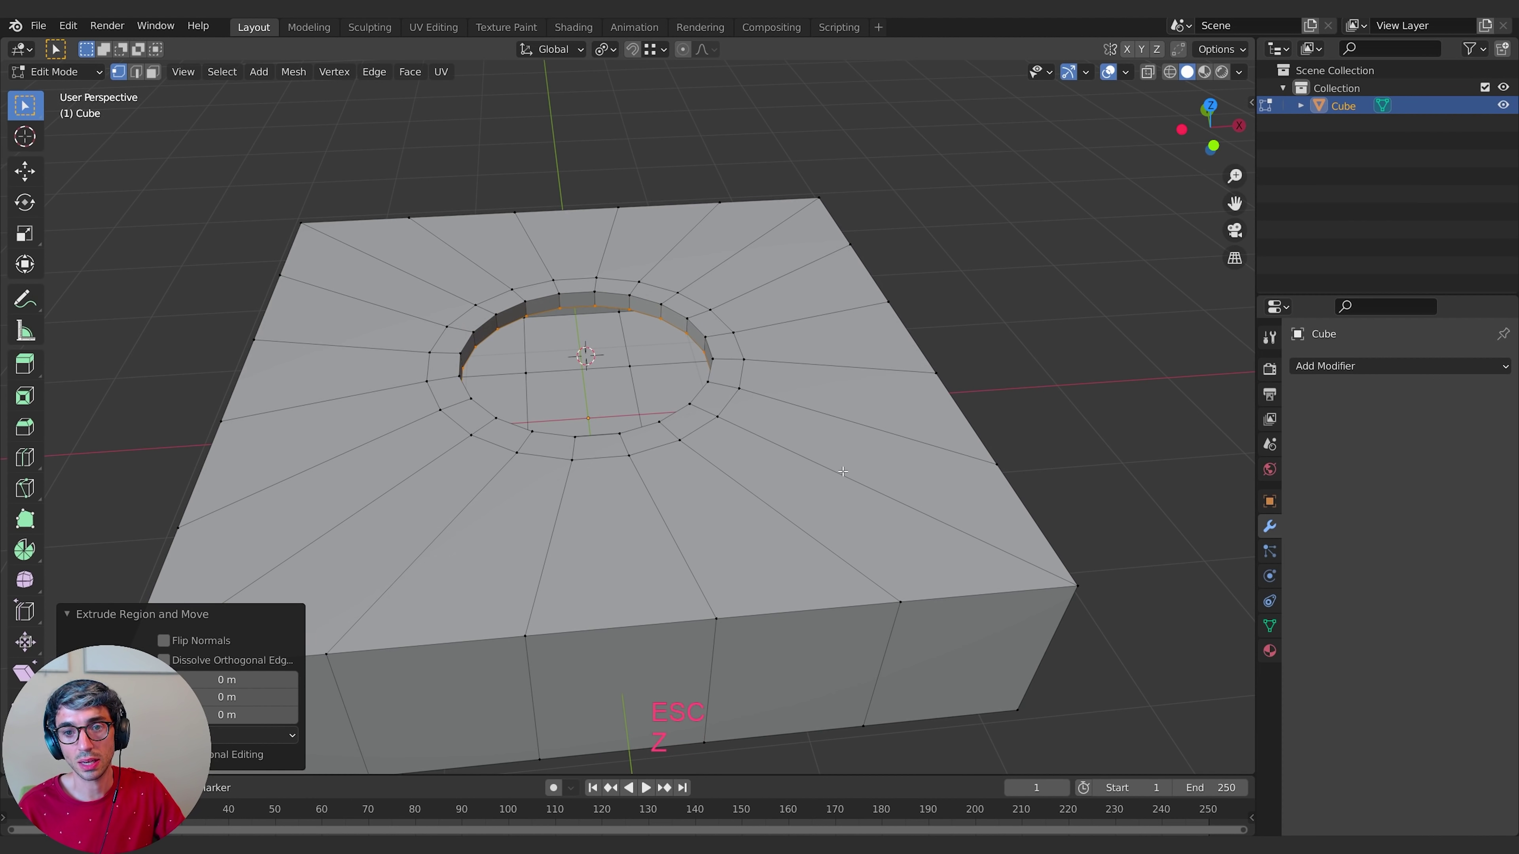
key(s)
click(809, 466)
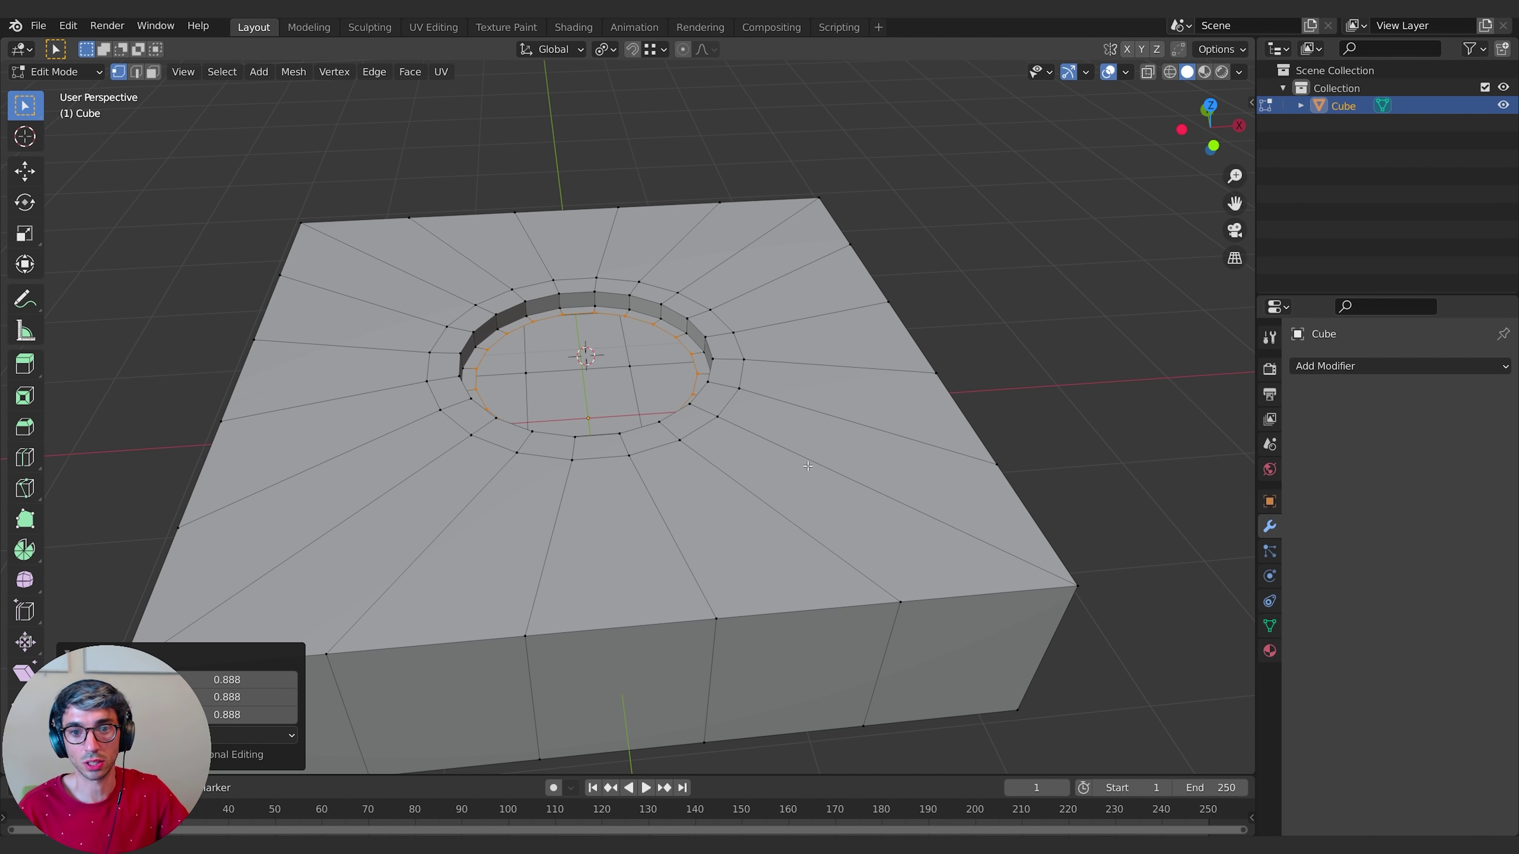
- Extrude the ledge's inner loop and raise it along Z to form the outer concentric ring's wall
middle_drag(807, 466, 796, 437)
key(e)
key(Escape)
key(g)
key(z)
click(776, 431)
- Extrude the raised loop inward with scaling, and extrude it again along Z to continue the stepped concentric rings
key(e)
key(Escape)
key(s)
click(858, 445)
key(e)
key(Escape)
key(g)
key(z)
click(748, 371)
- Extrude the innermost loop and raise it about 0.34 m along Z to form the smallest ring's wall
key(e)
key(Escape)
key(g)
key(z)
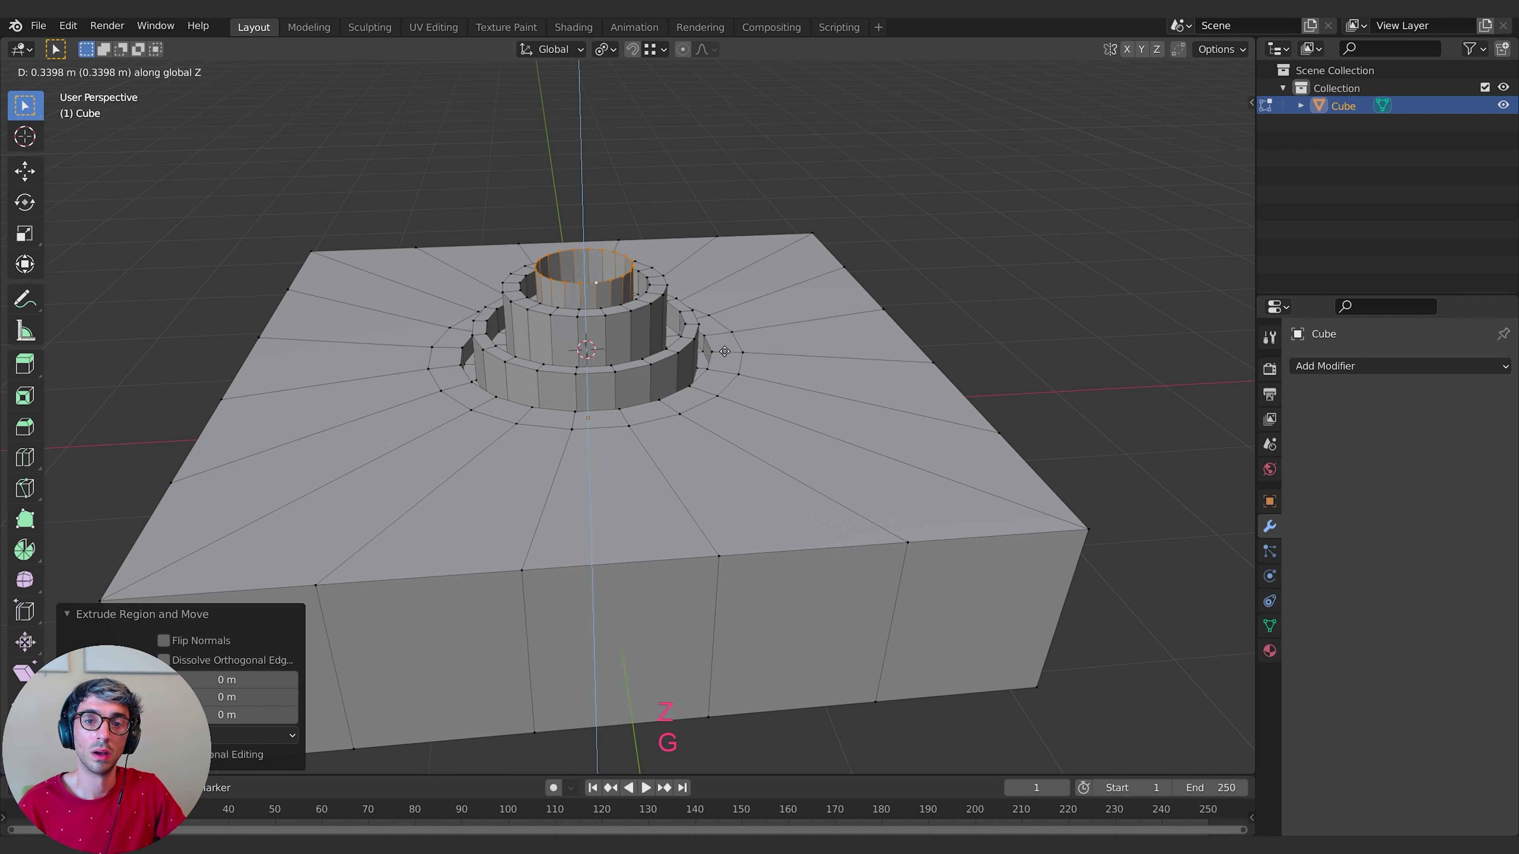
click(724, 351)
- Extrude the smallest ring's top loop and scale it inward to set the central column's base
shift+middle_drag(792, 258, 749, 444)
key(ctrl+z)
key(Escape)
key(e)
key(Escape)
key(s)
click(709, 471)
- Extrude the innermost loop and raise it along Z into a tall central column above the rings
scroll(708, 455, down, 4)
key(e)
key(Escape)
key(g)
key(z)
click(691, 309)
shift+middle_drag(648, 433, 694, 419)
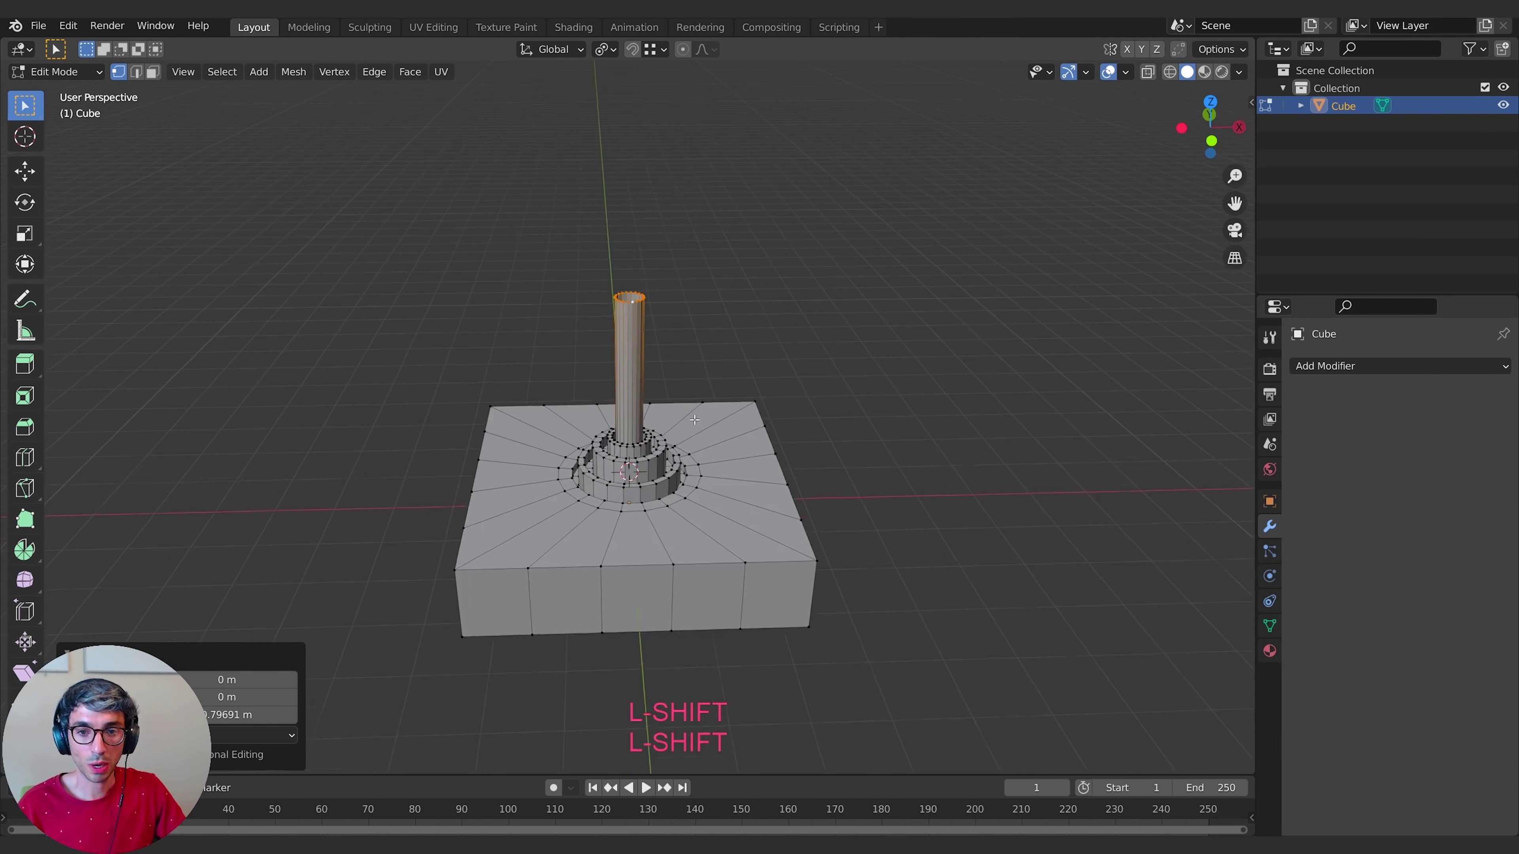
- Extrude the column's top loop and scale it inward by 0.62 to form a rim
scroll(694, 419, up, 2)
shift+middle_drag(672, 241, 658, 396)
scroll(658, 396, up, 2)
key(e)
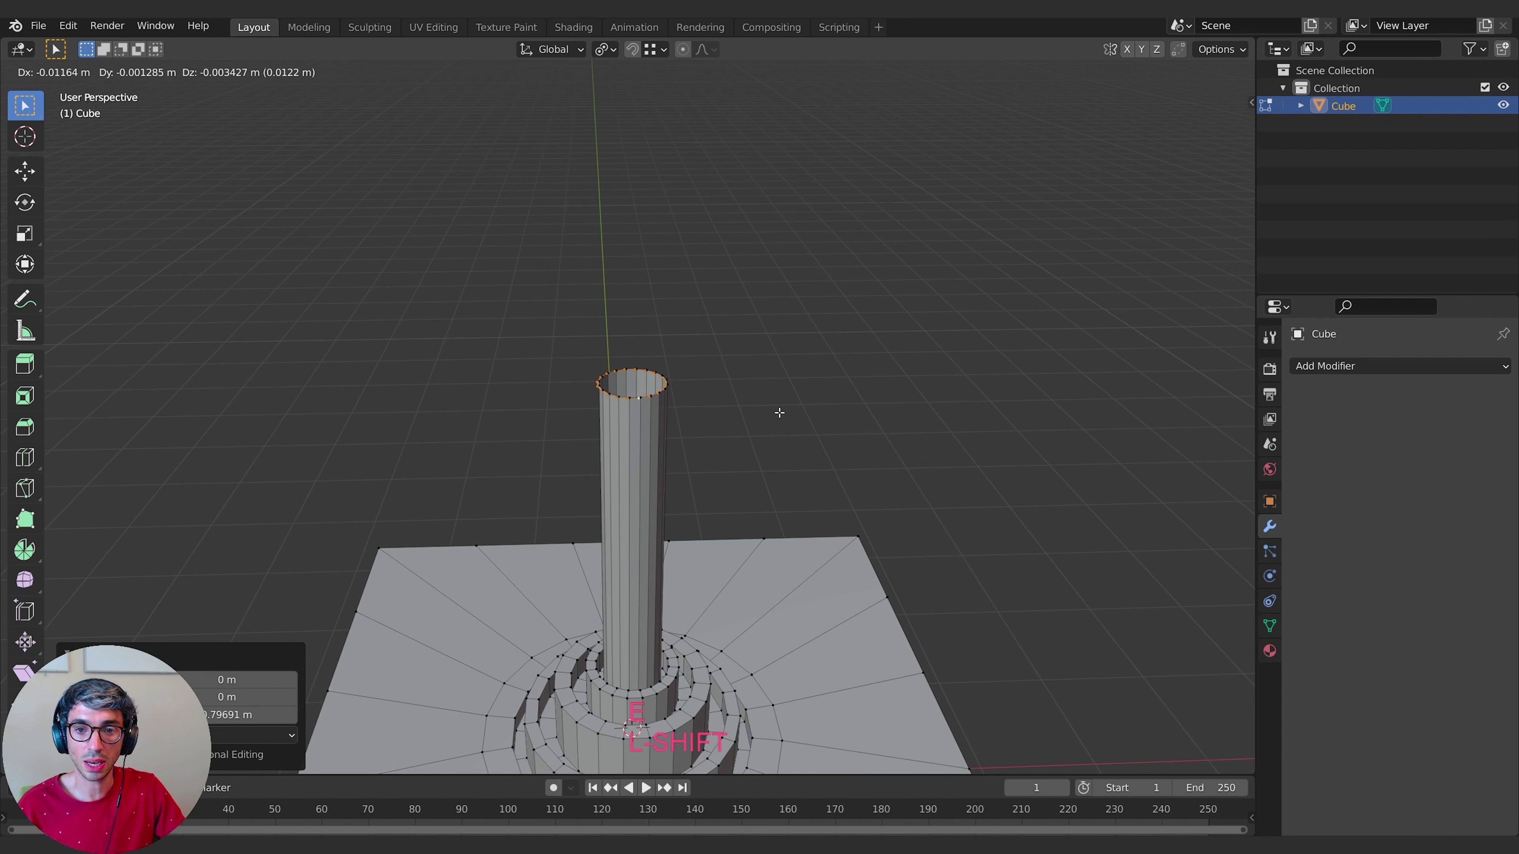
right_click(783, 416)
key(s)
click(678, 392)
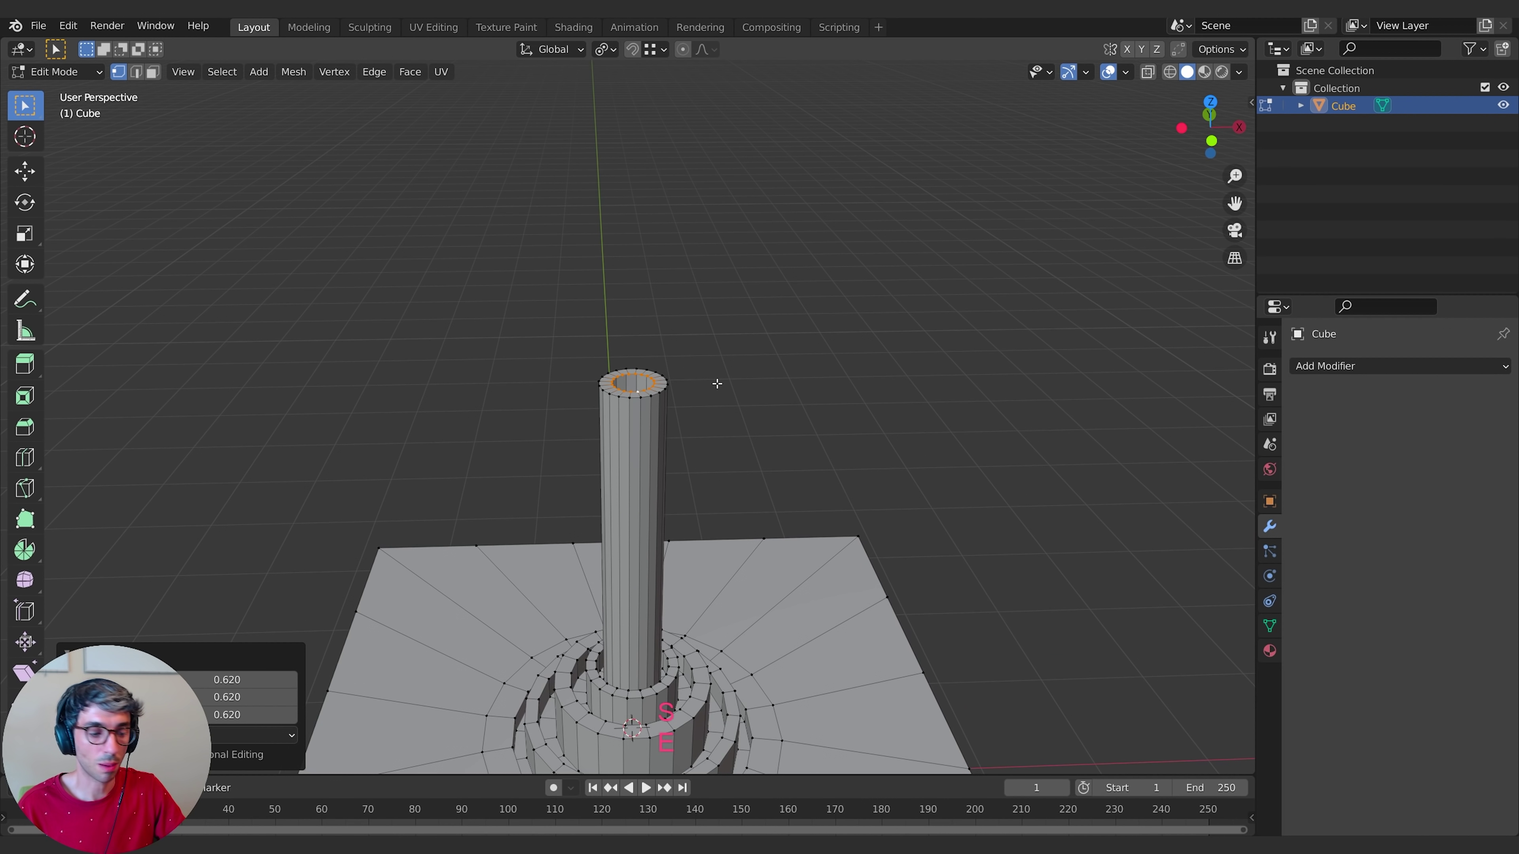
- Close the opening at the column's top with Grid Fill
key(F3)
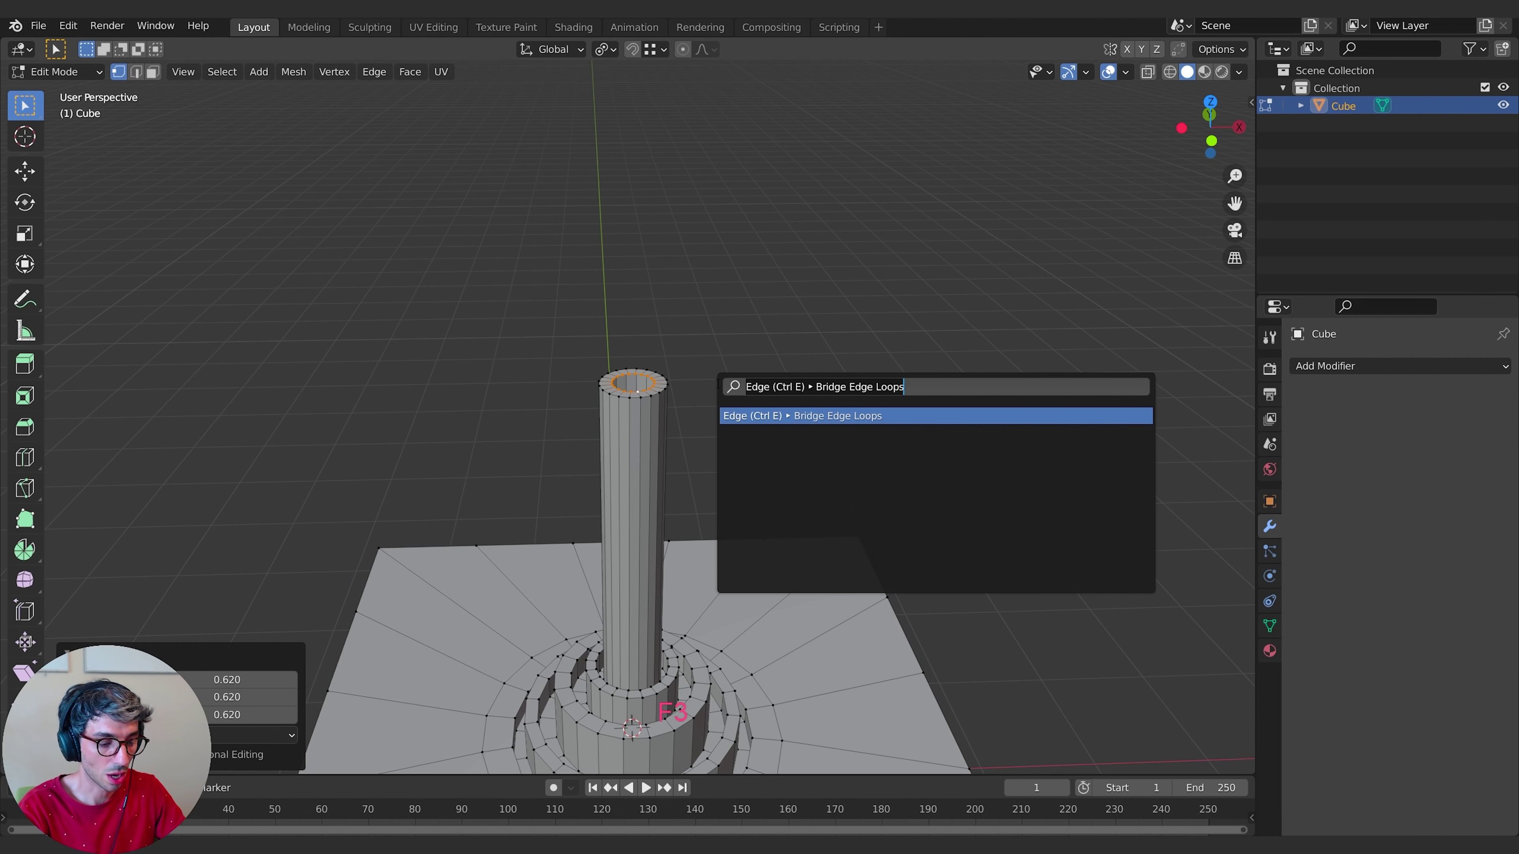
text(fill)
key(Down)
key(Return)
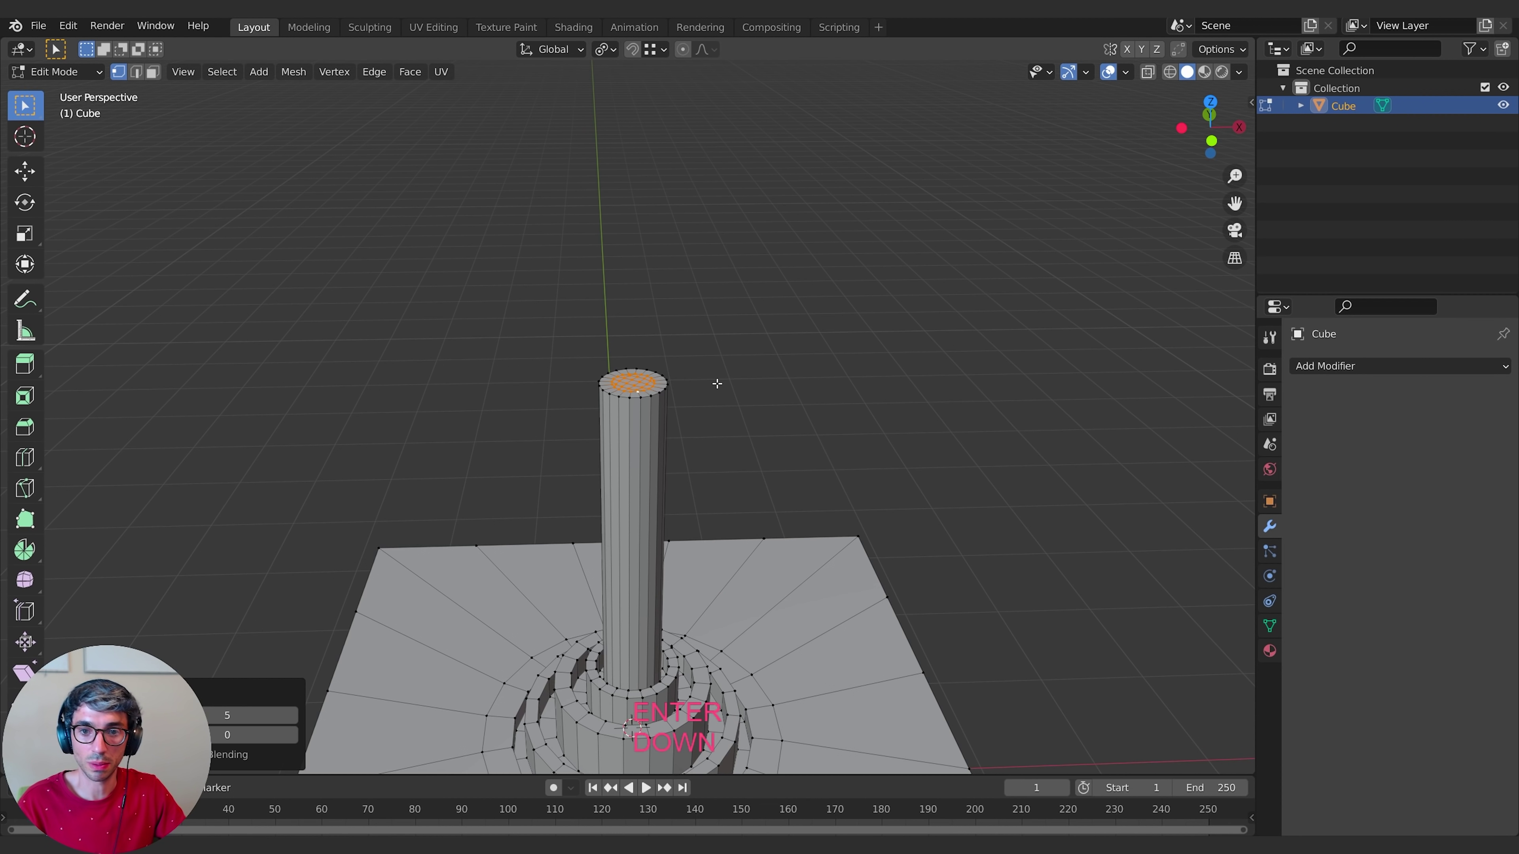
- Grow the selection from the column's cap down over the column, the concentric rings and the loop surrounding the hole
scroll(741, 433, down, 4)
shift+middle_drag(766, 483, 817, 394)
scroll(817, 393, up, 4)
scroll(901, 534, down, 5)
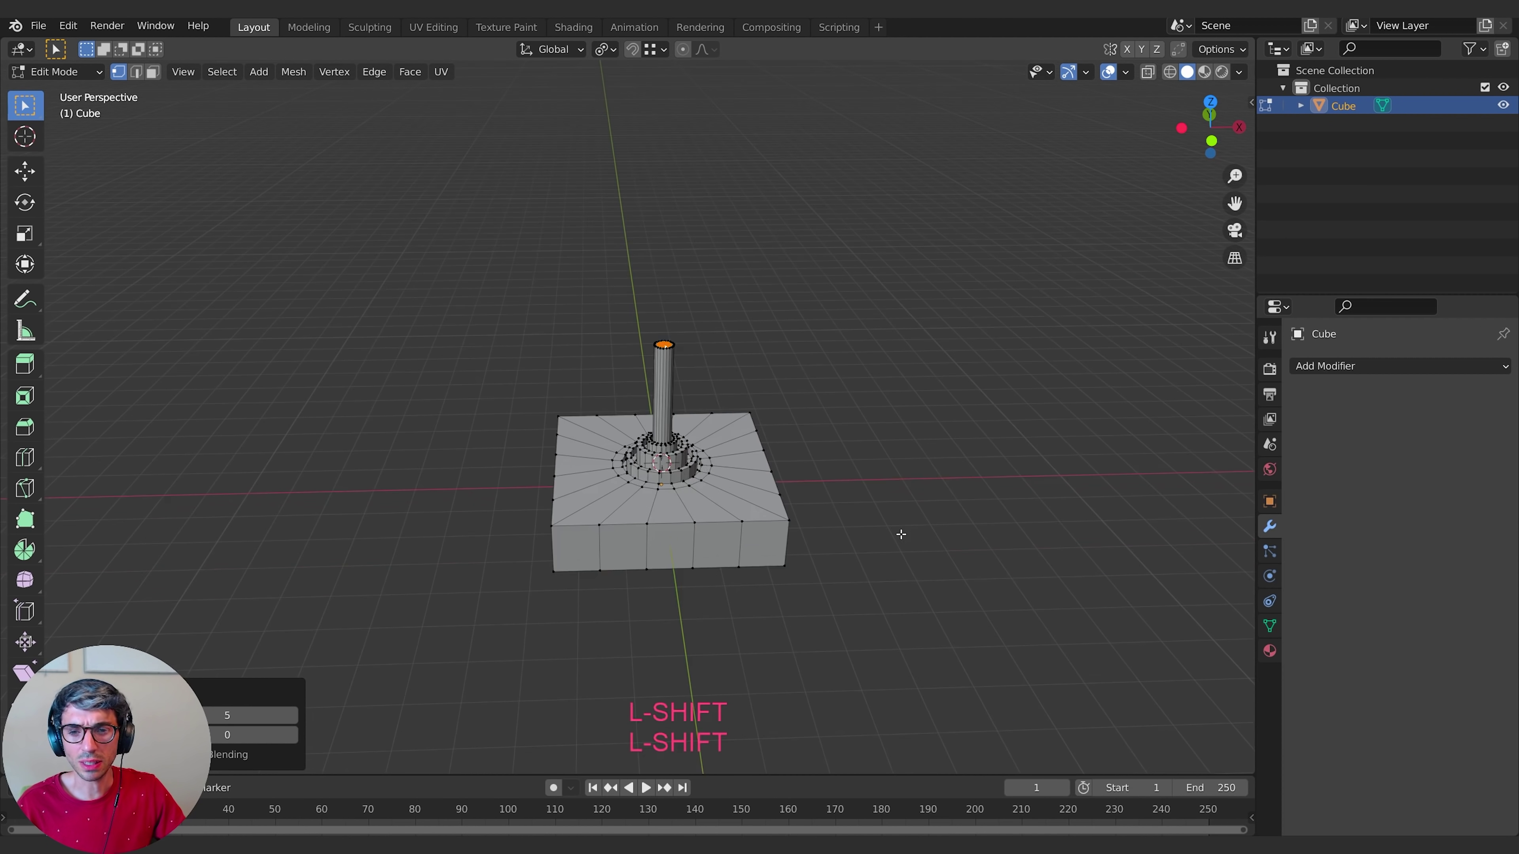
middle_drag(901, 534, 503, 433)
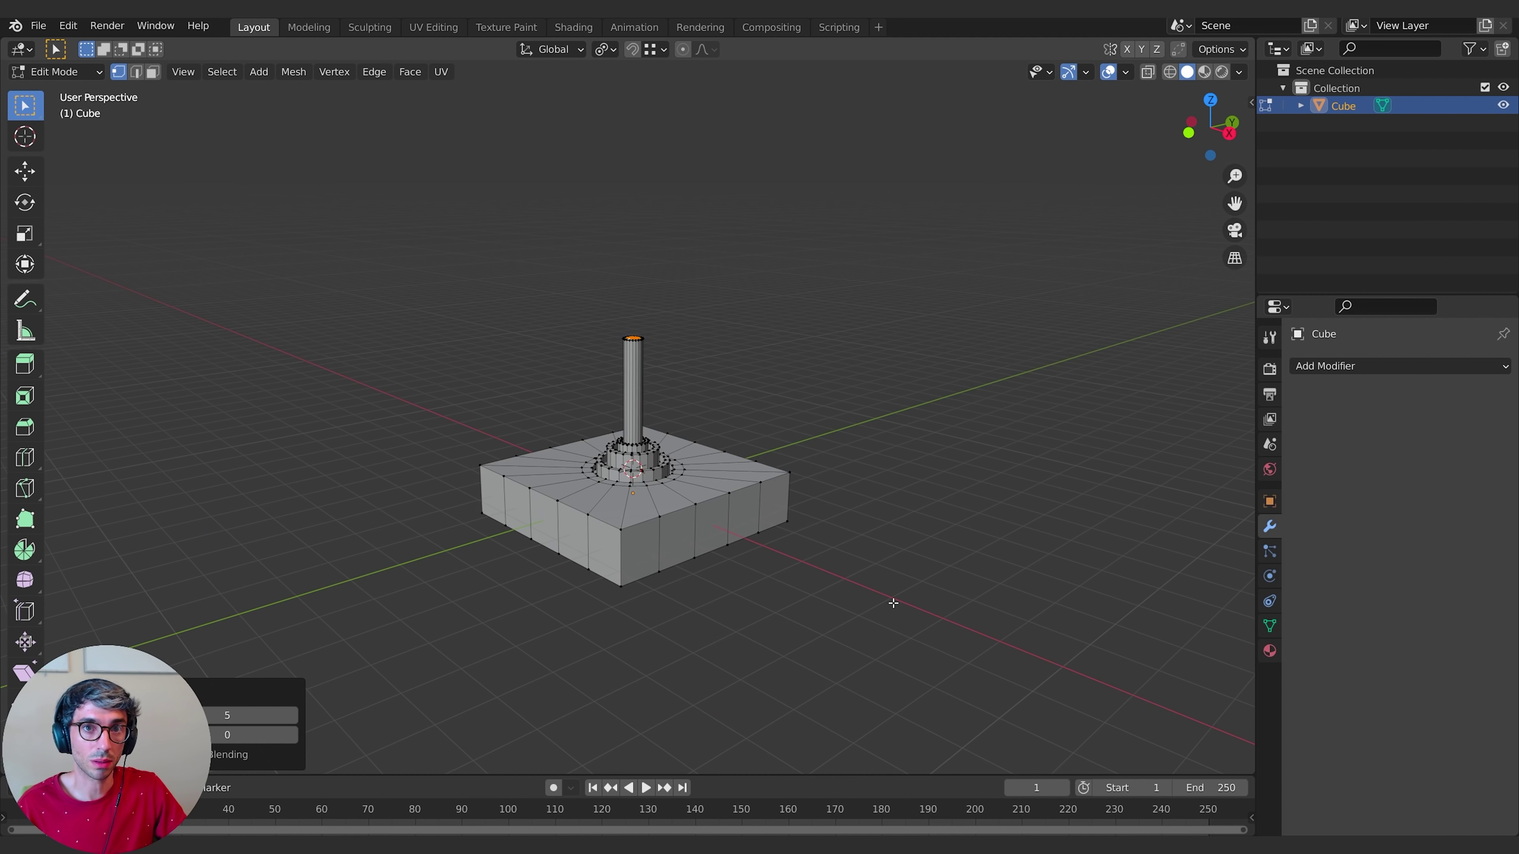
middle_drag(741, 531, 751, 386)
scroll(688, 431, up, 4)
key(ctrl+KP_Add)
key(ctrl+KP_Add)
key(ctrl+KP_Add)
key(ctrl+KP_Add)
key(ctrl+KP_Add)
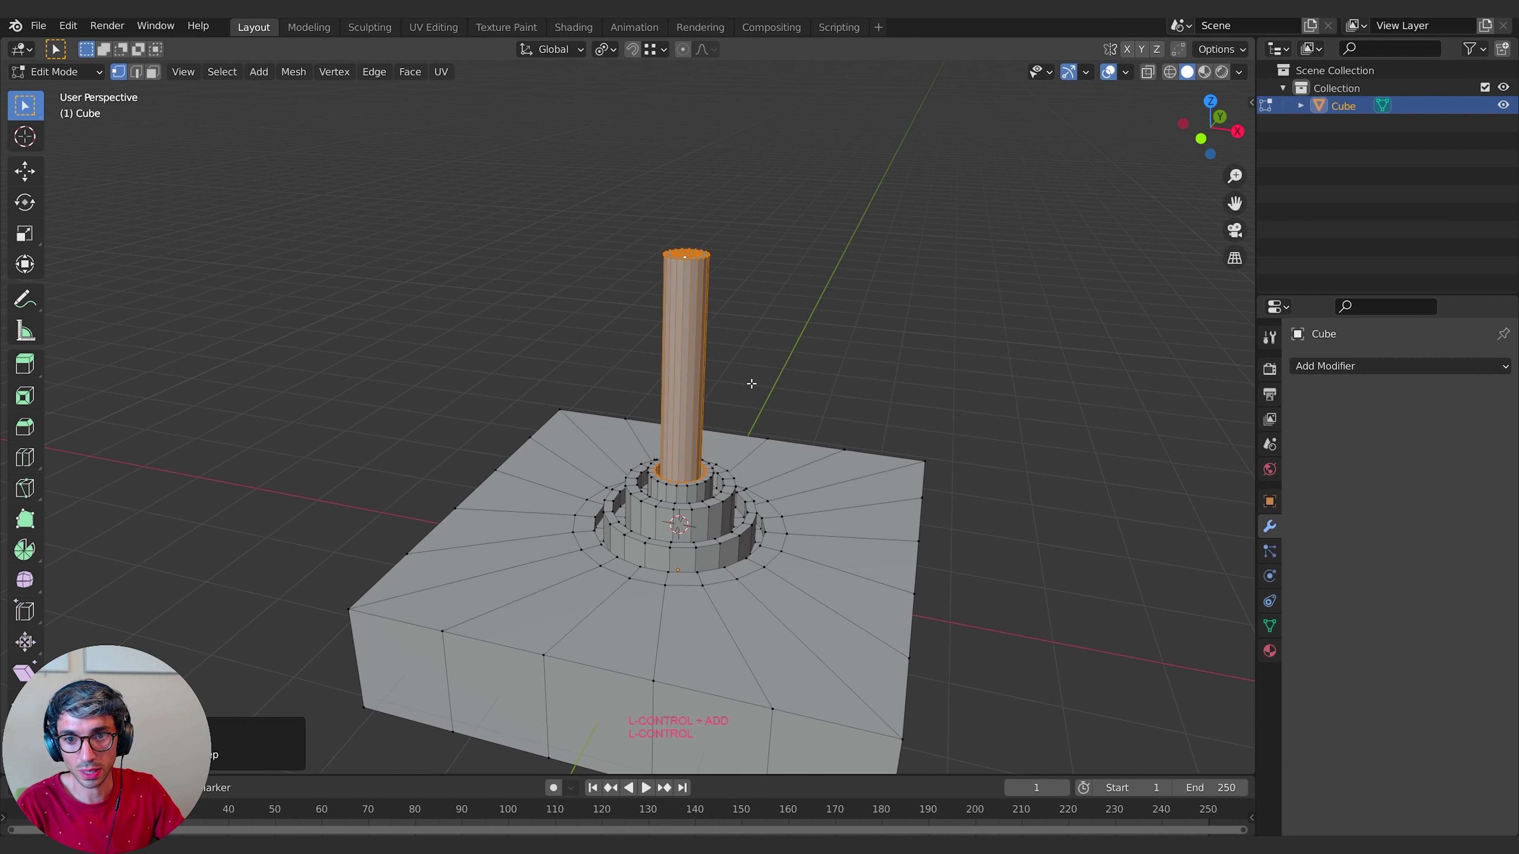
key(ctrl+KP_Add)
key(ctrl+KP_Add)
key(ctrl+KP_Add)
key(ctrl+KP_Add)
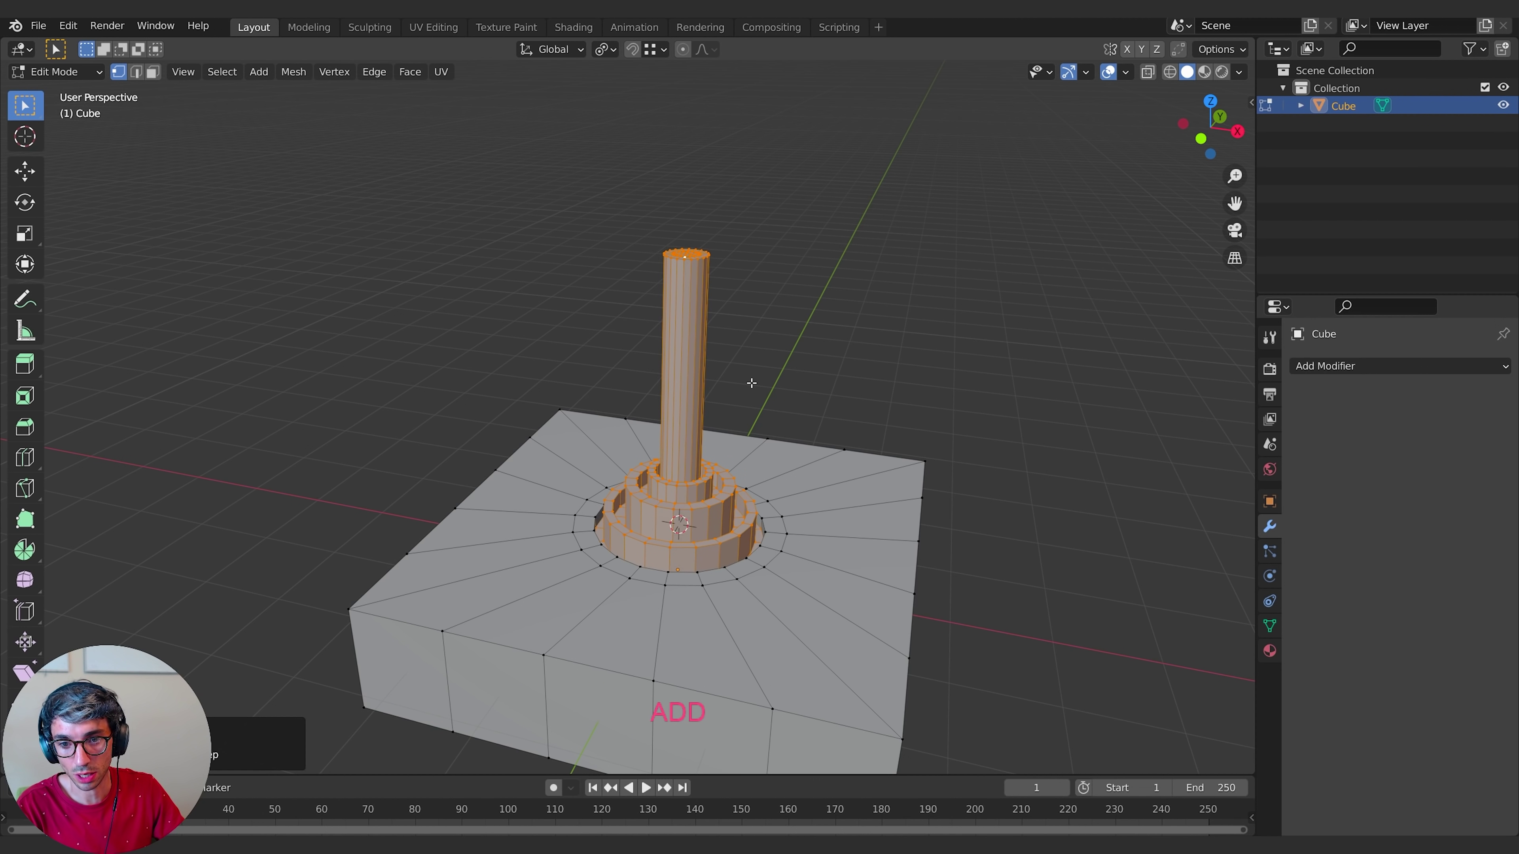
shift+middle_drag(730, 368, 525, 285)
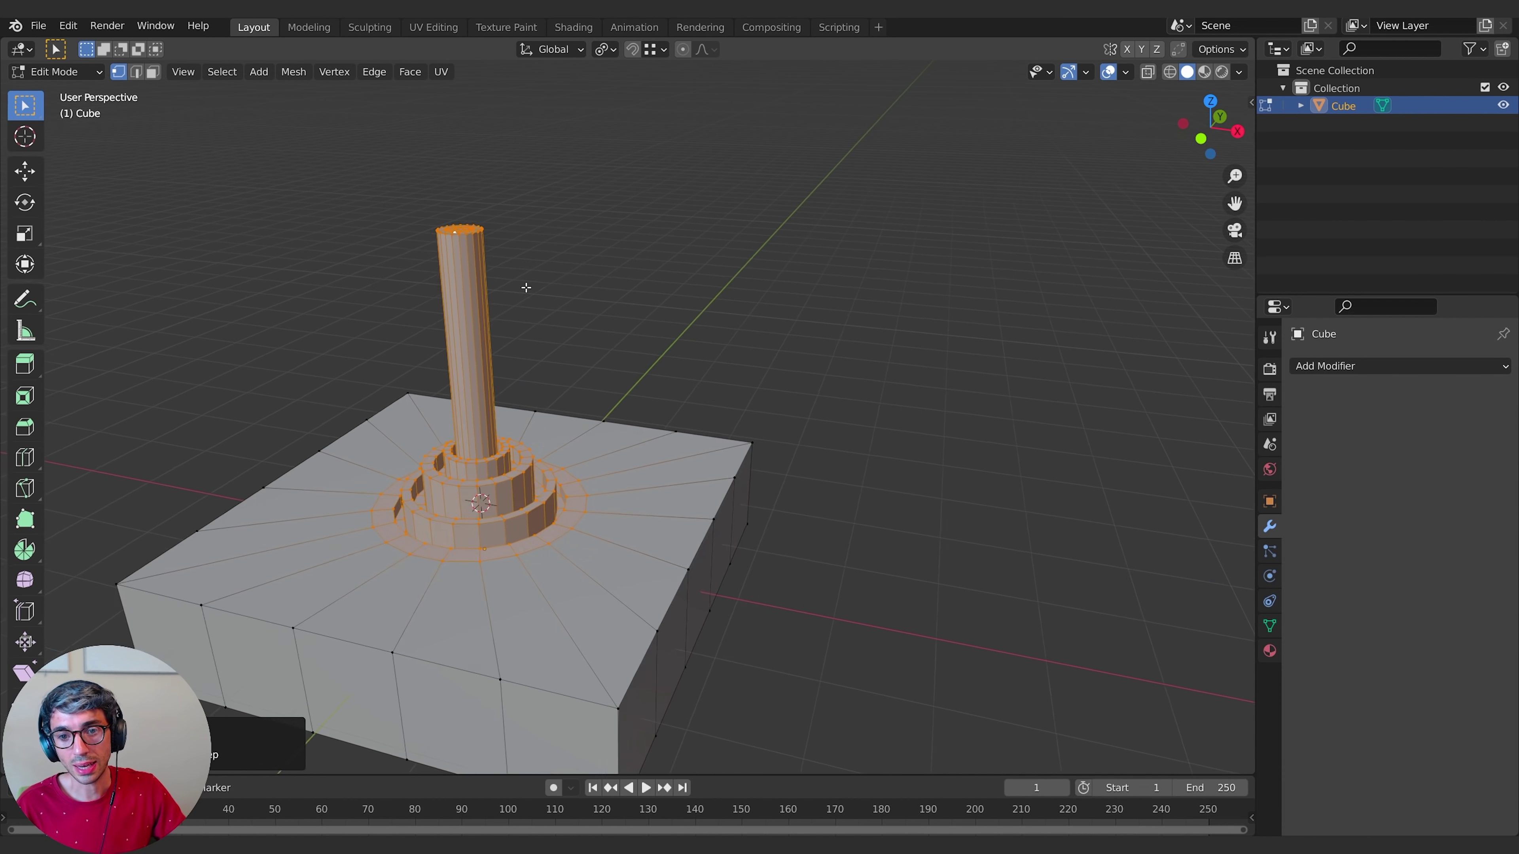
- Scale the column and rings outward horizontally with Z excluded, and return to Object Mode
key(s)
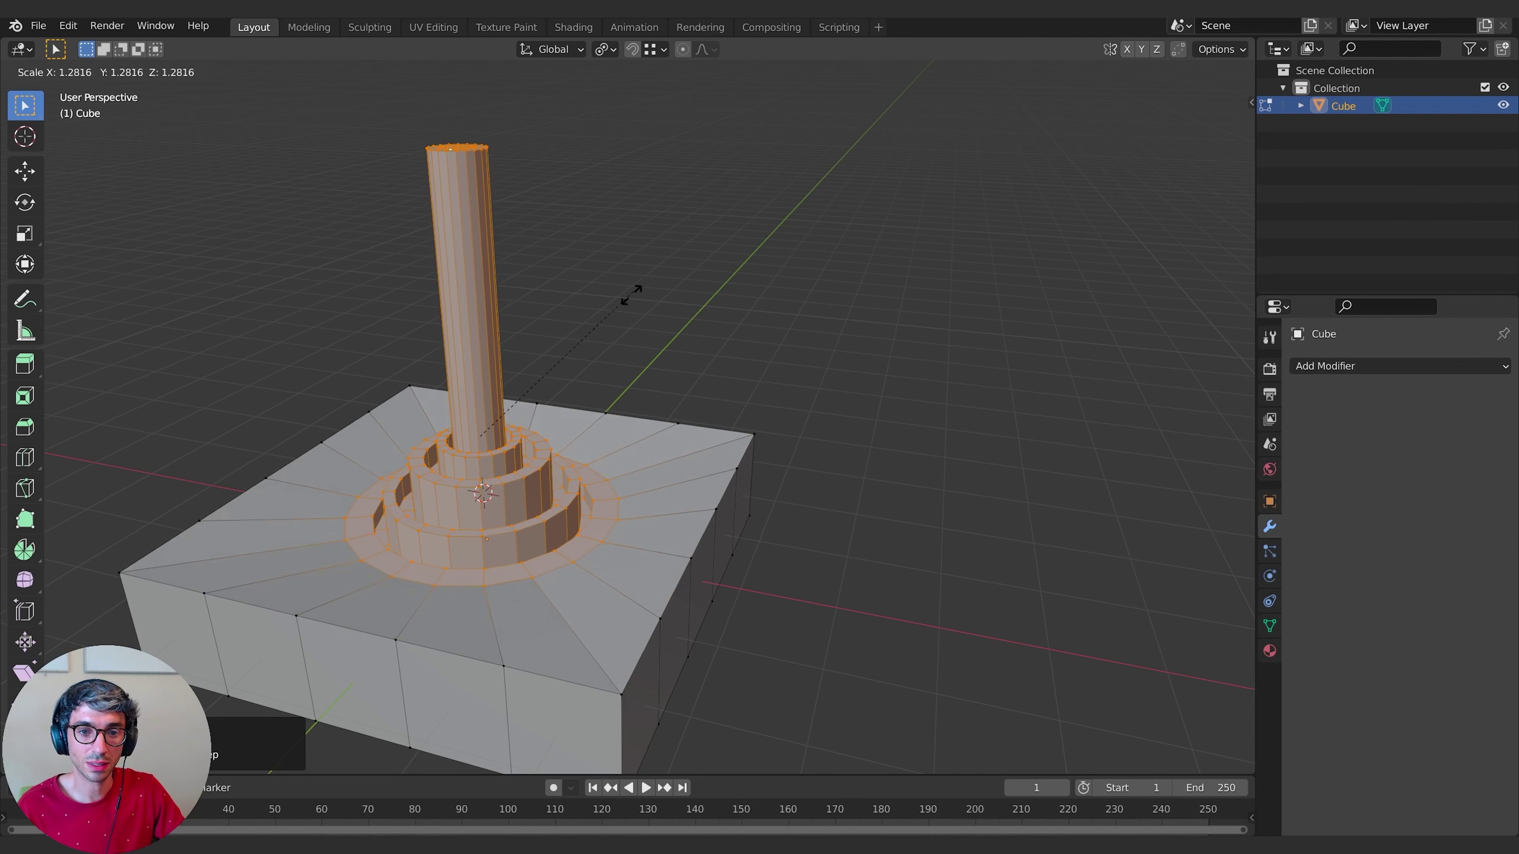
key(shift)
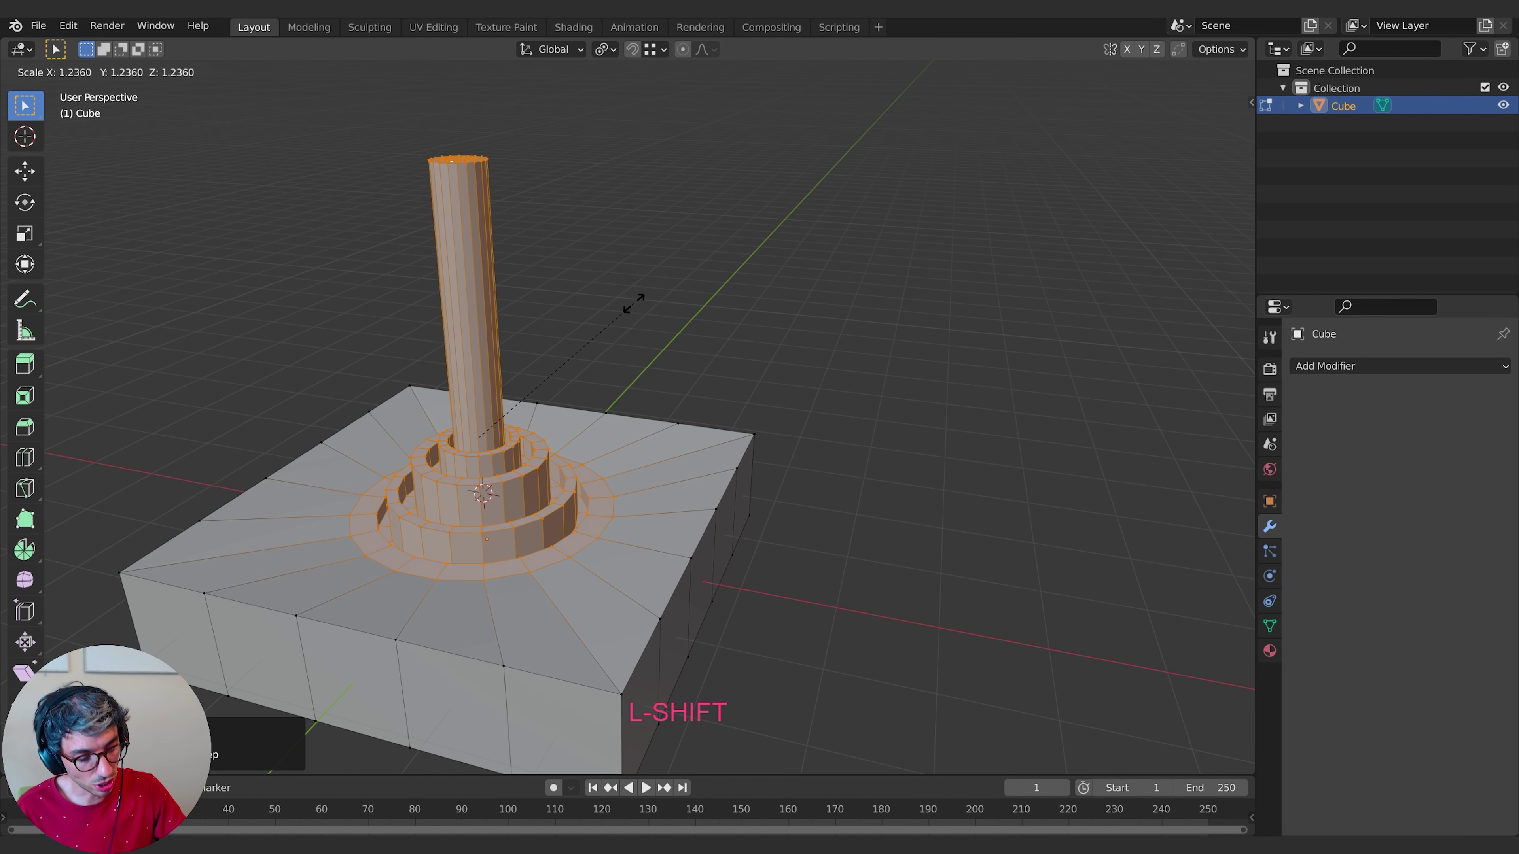
key(shift+z)
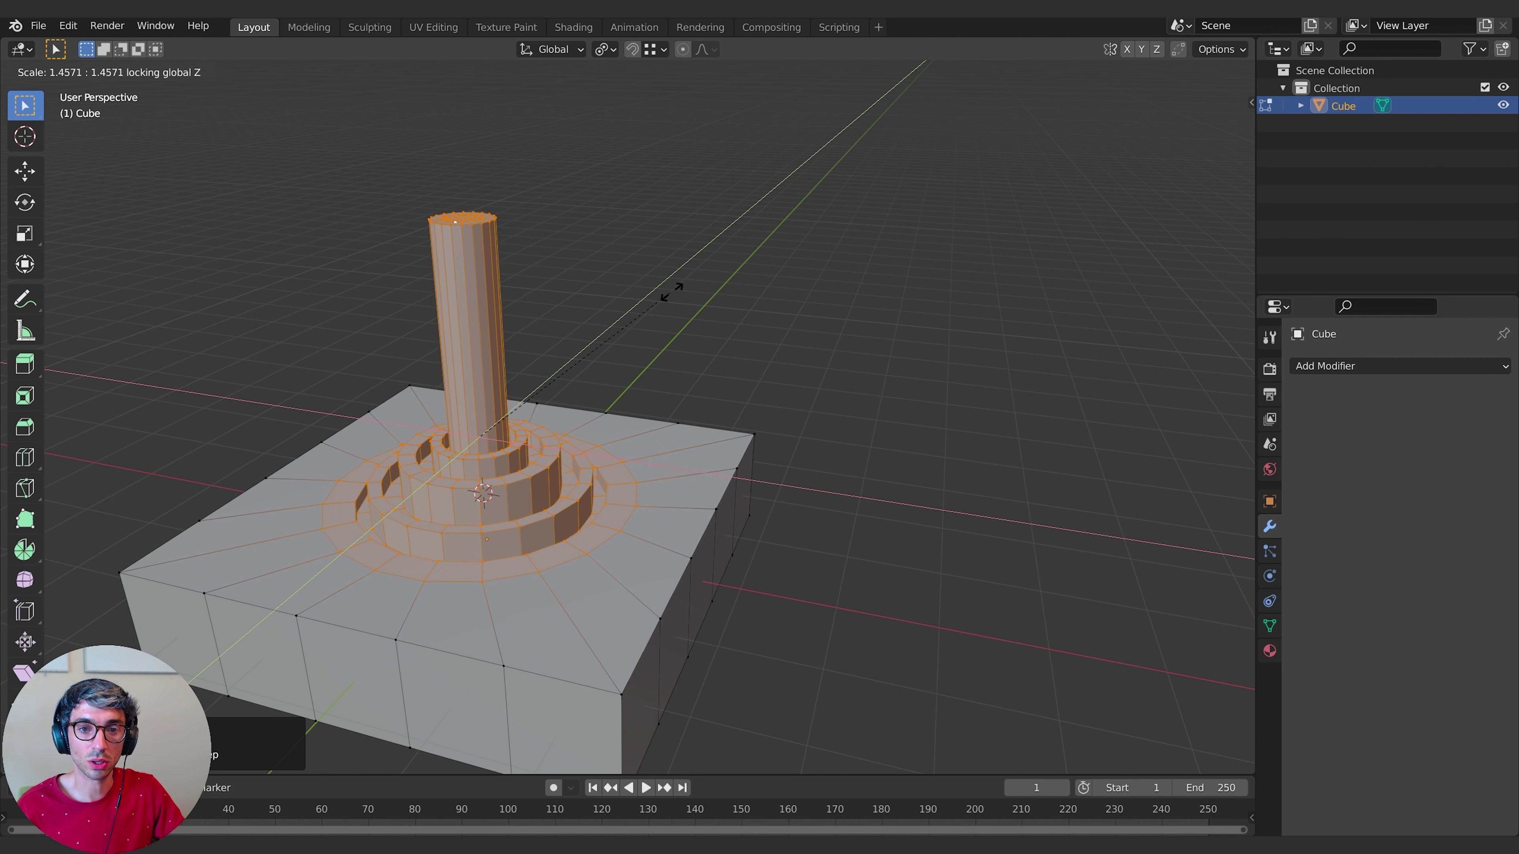
click(692, 278)
middle_drag(692, 278, 730, 537)
key(Tab)
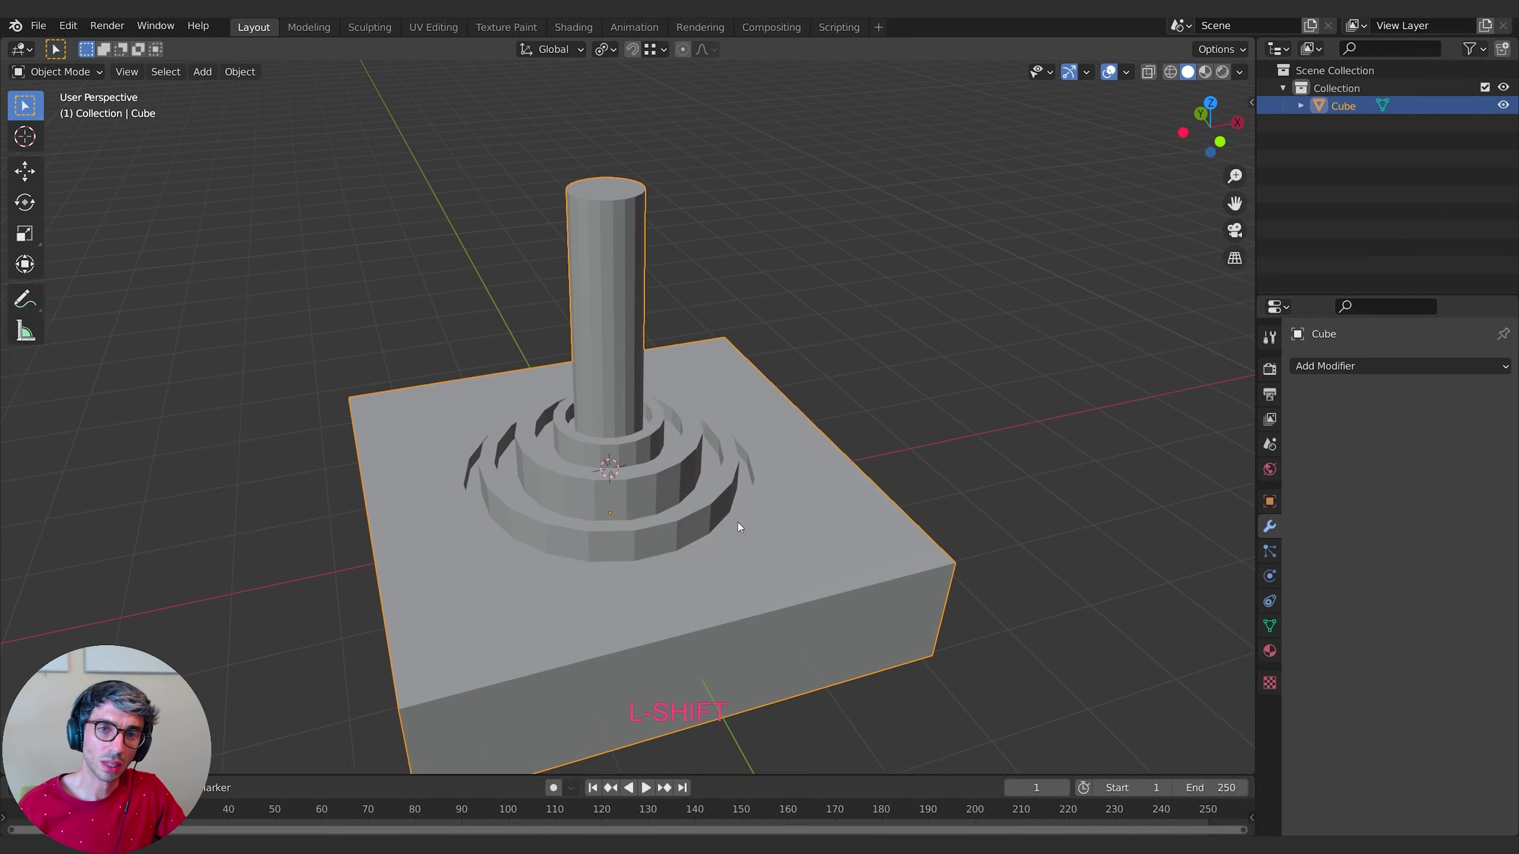
- Add a Bevel modifier to the slab object and set its segments to 2
middle_drag(810, 591, 788, 572)
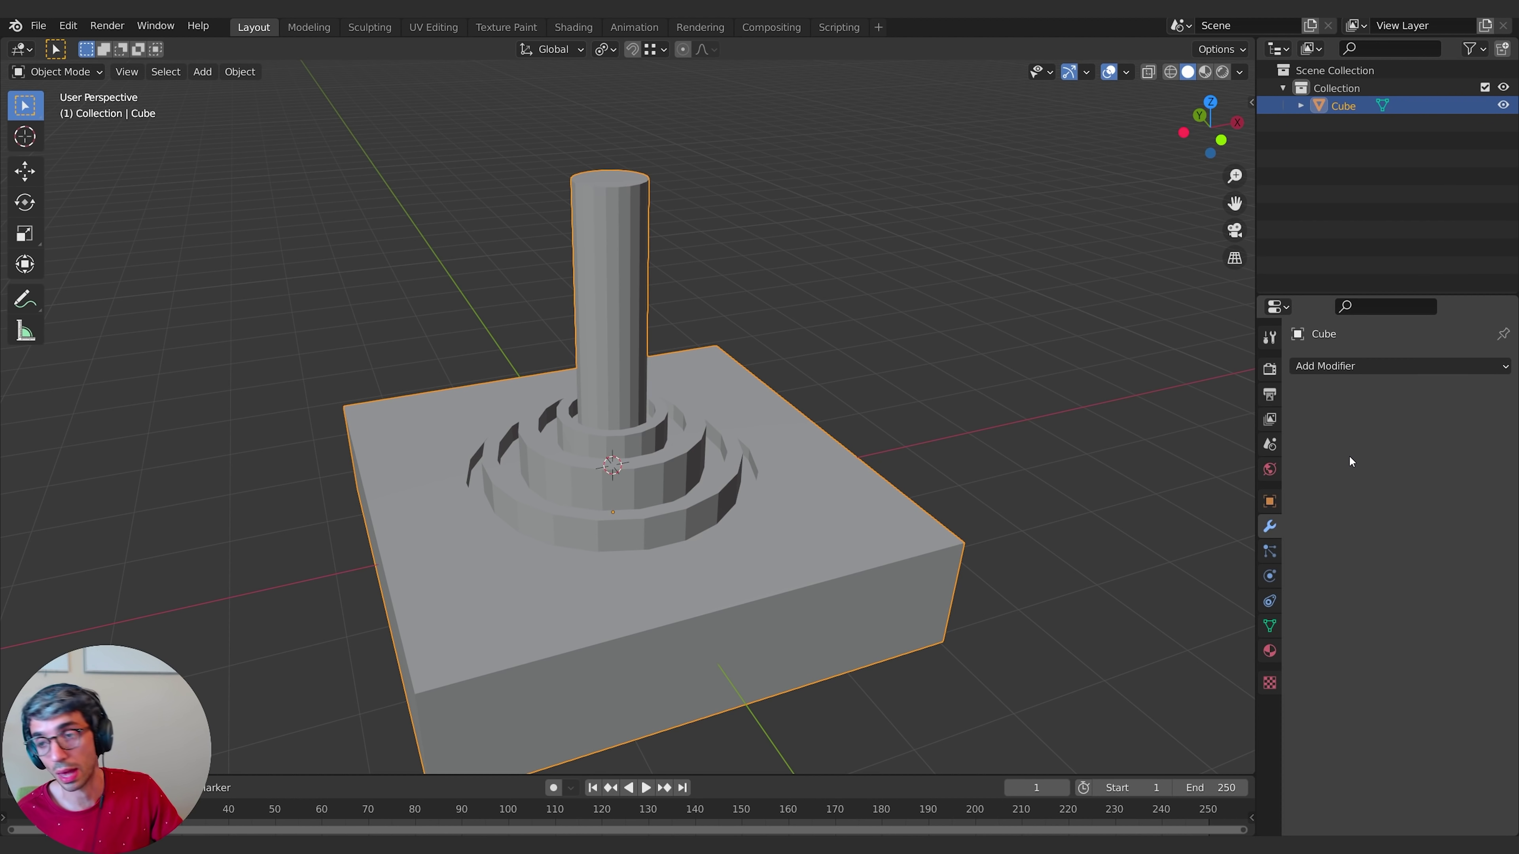
click(1361, 365)
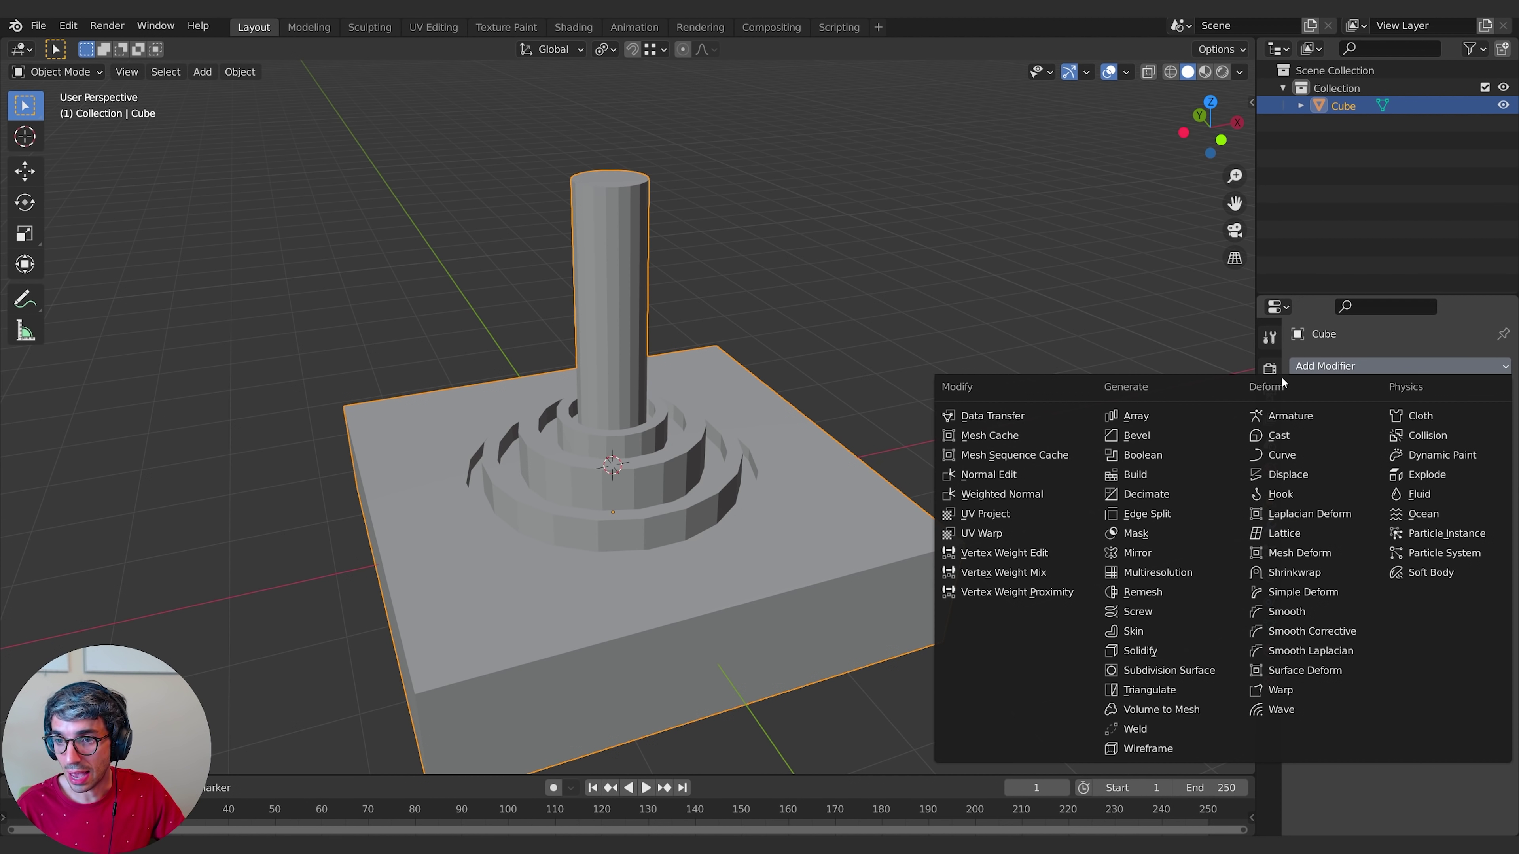
click(1154, 435)
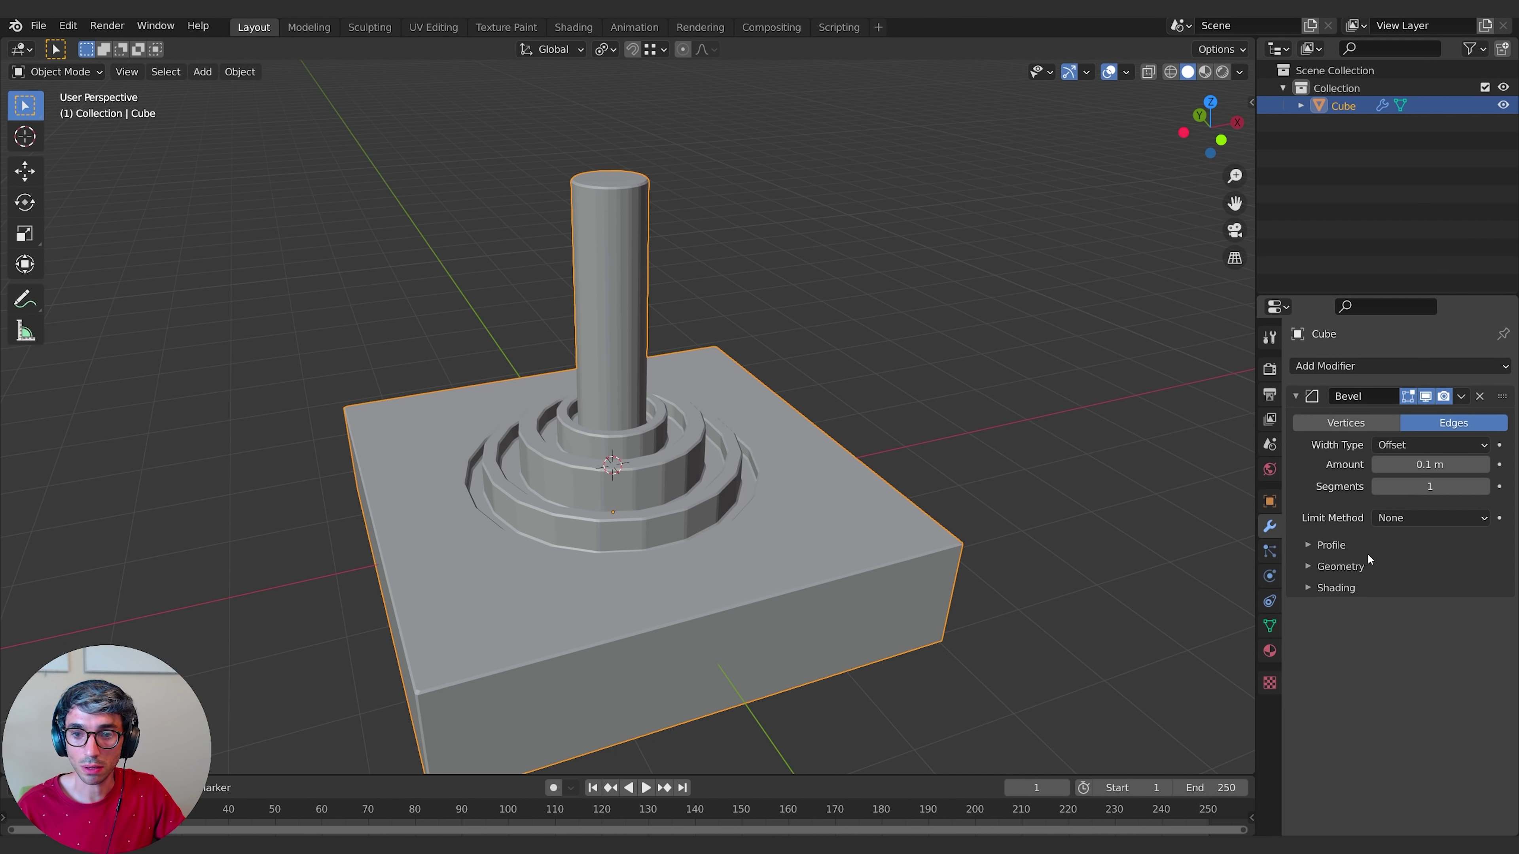
click(1485, 486)
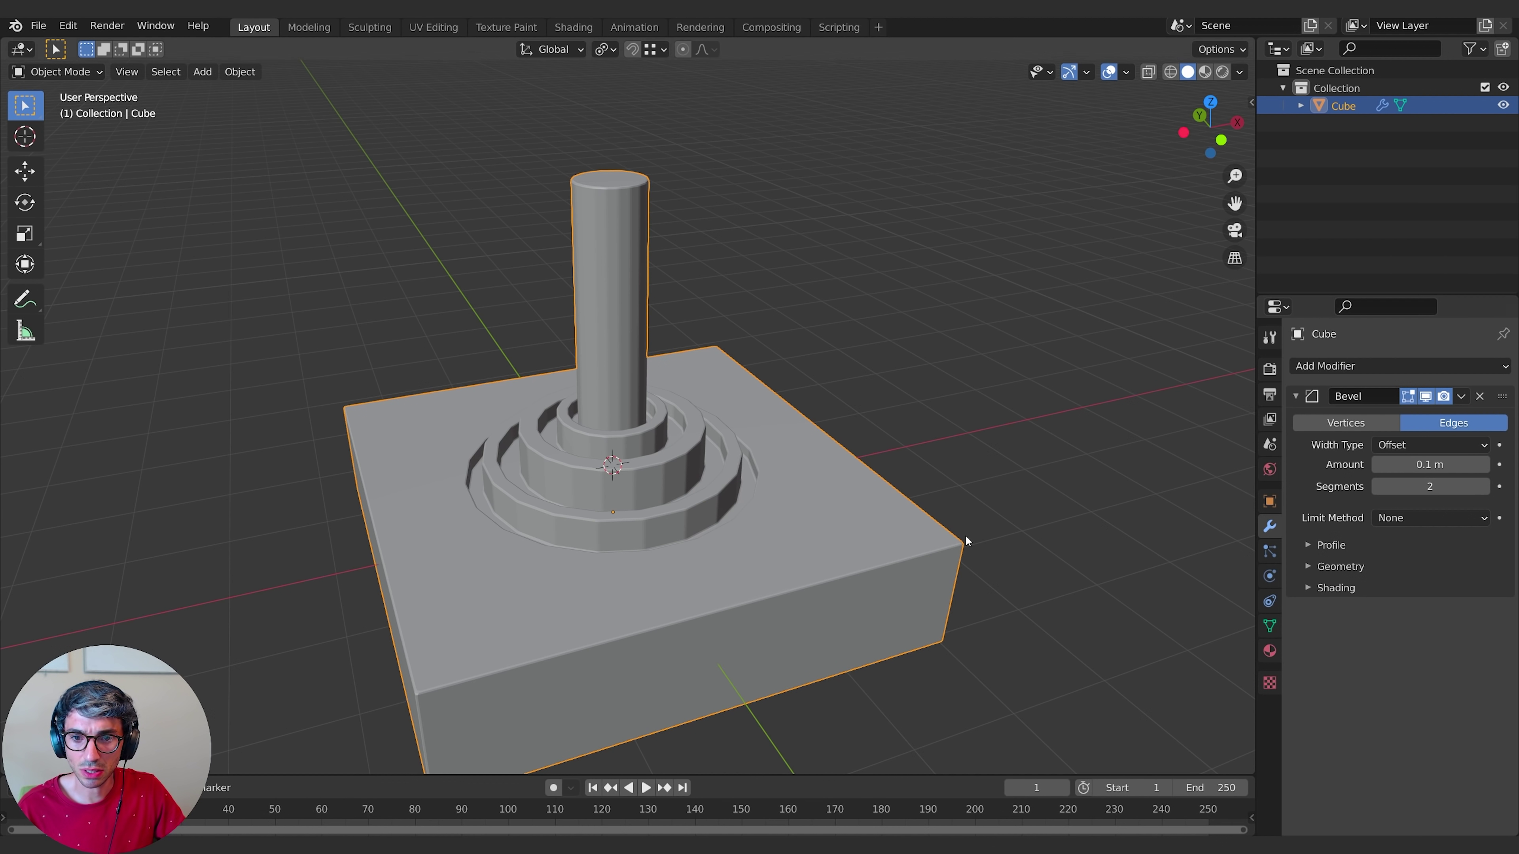
- Enable Auto Smooth at 30° in the mesh's normals settings and shade the object smooth
middle_drag(556, 509, 877, 502)
middle_drag(1174, 489, 1150, 482)
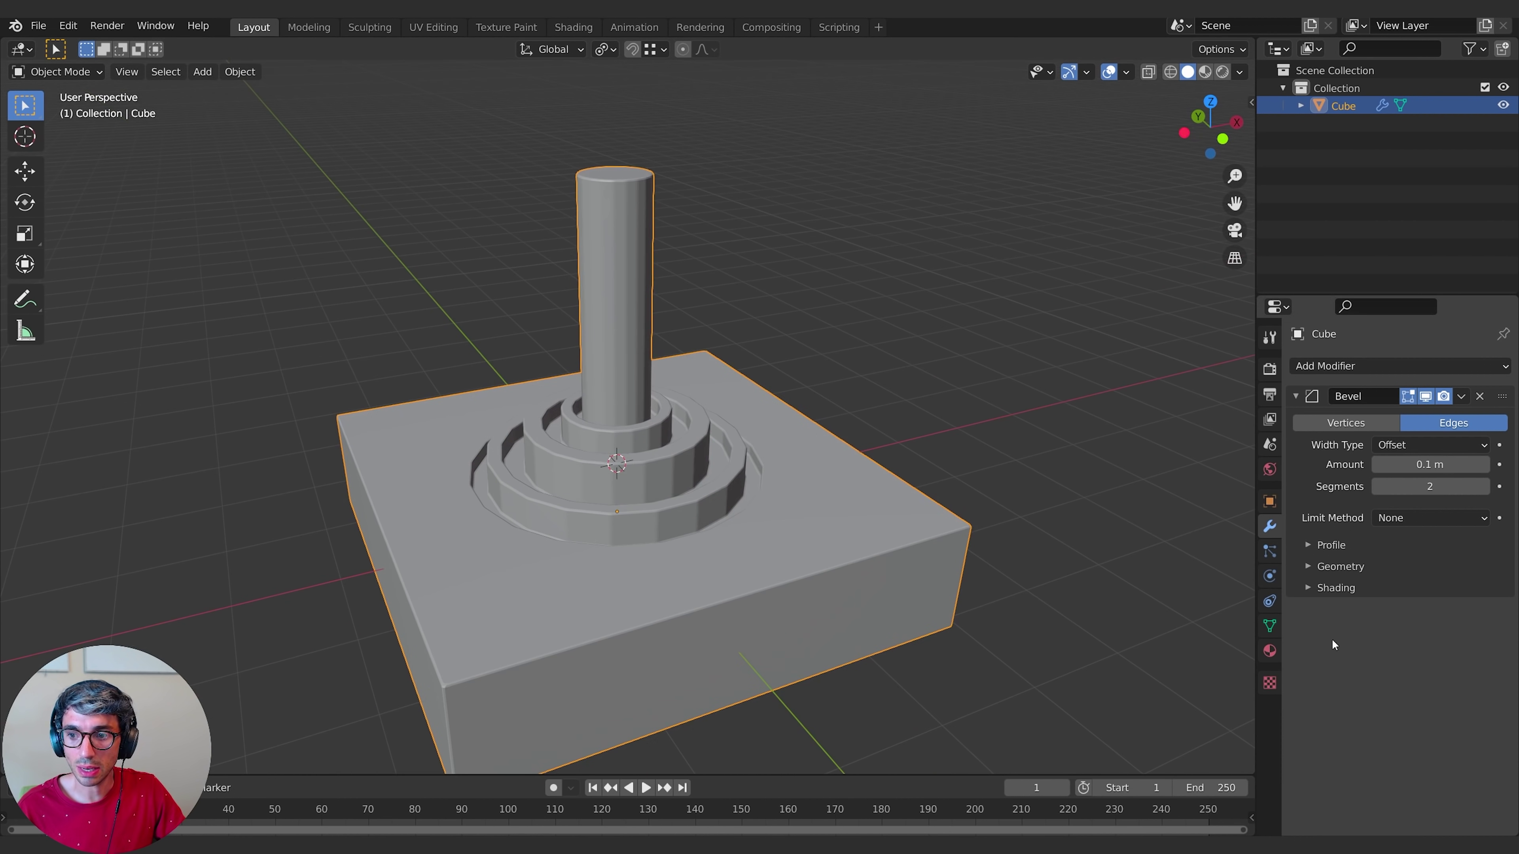
click(1271, 627)
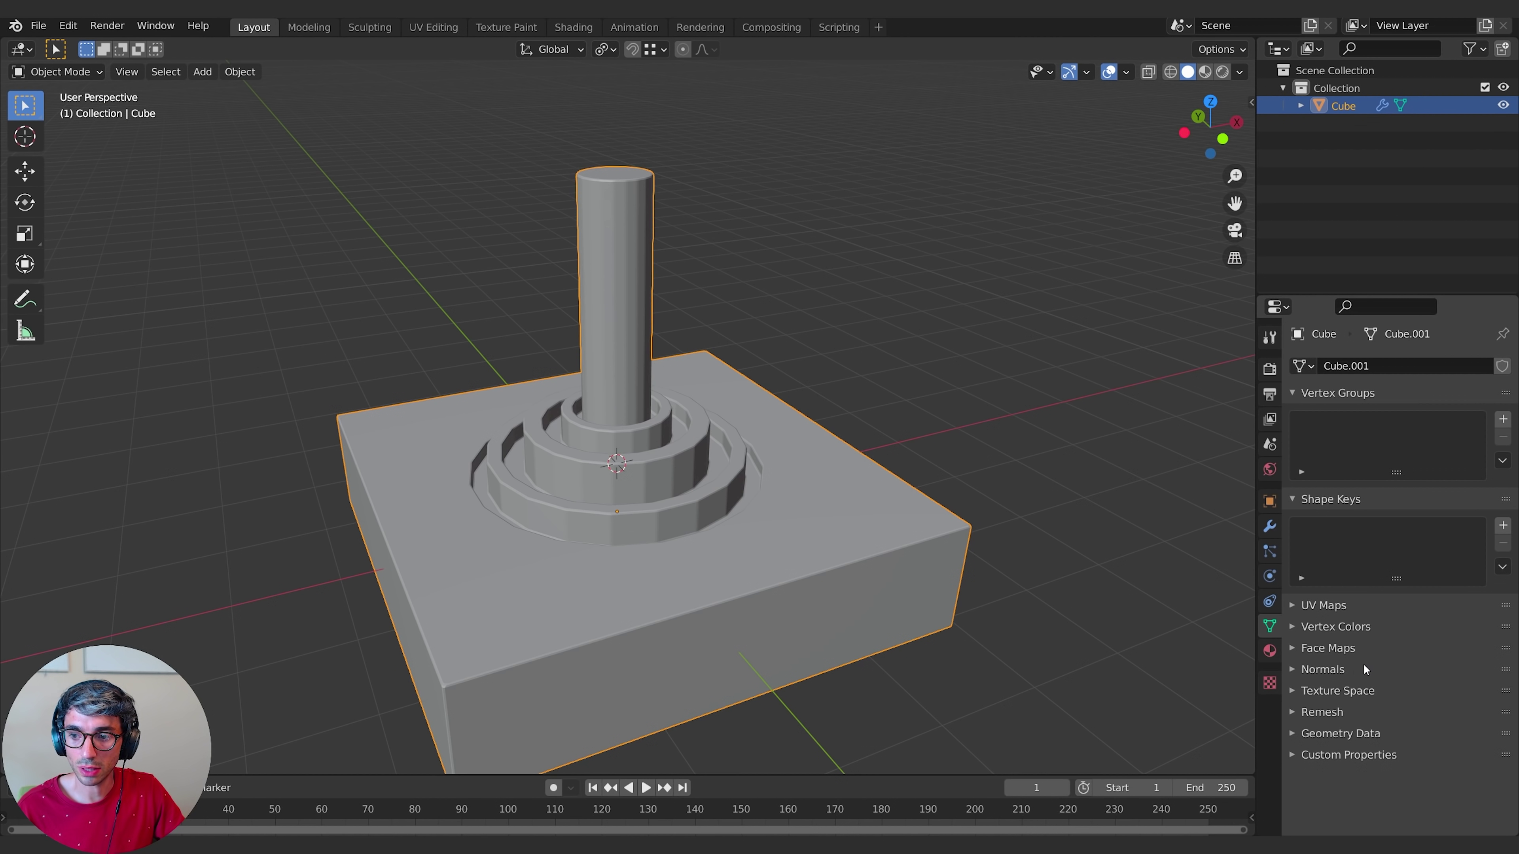
click(1329, 670)
click(1376, 695)
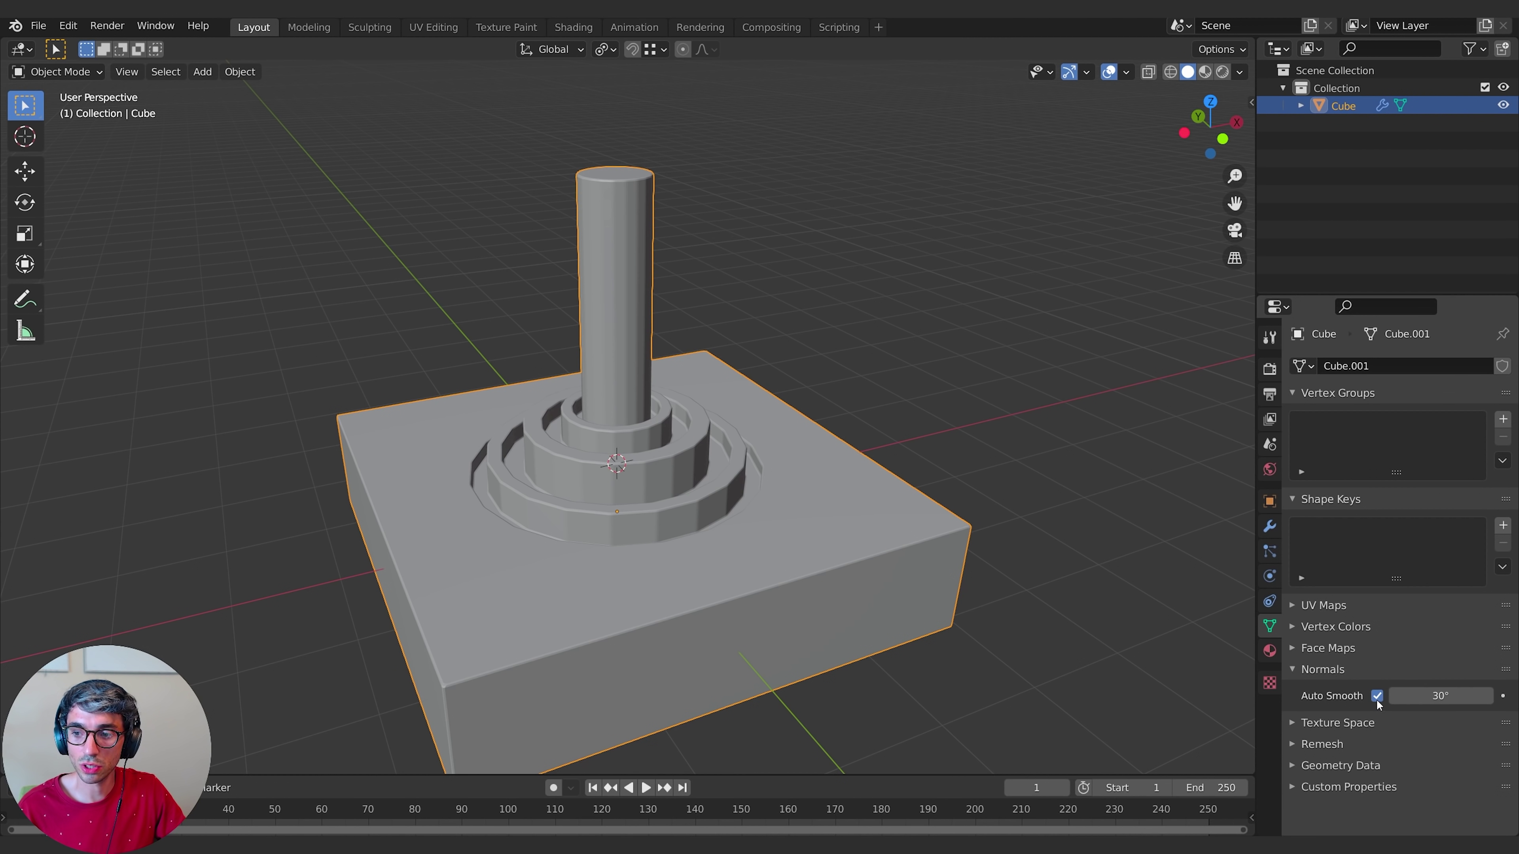
middle_drag(873, 577, 838, 564)
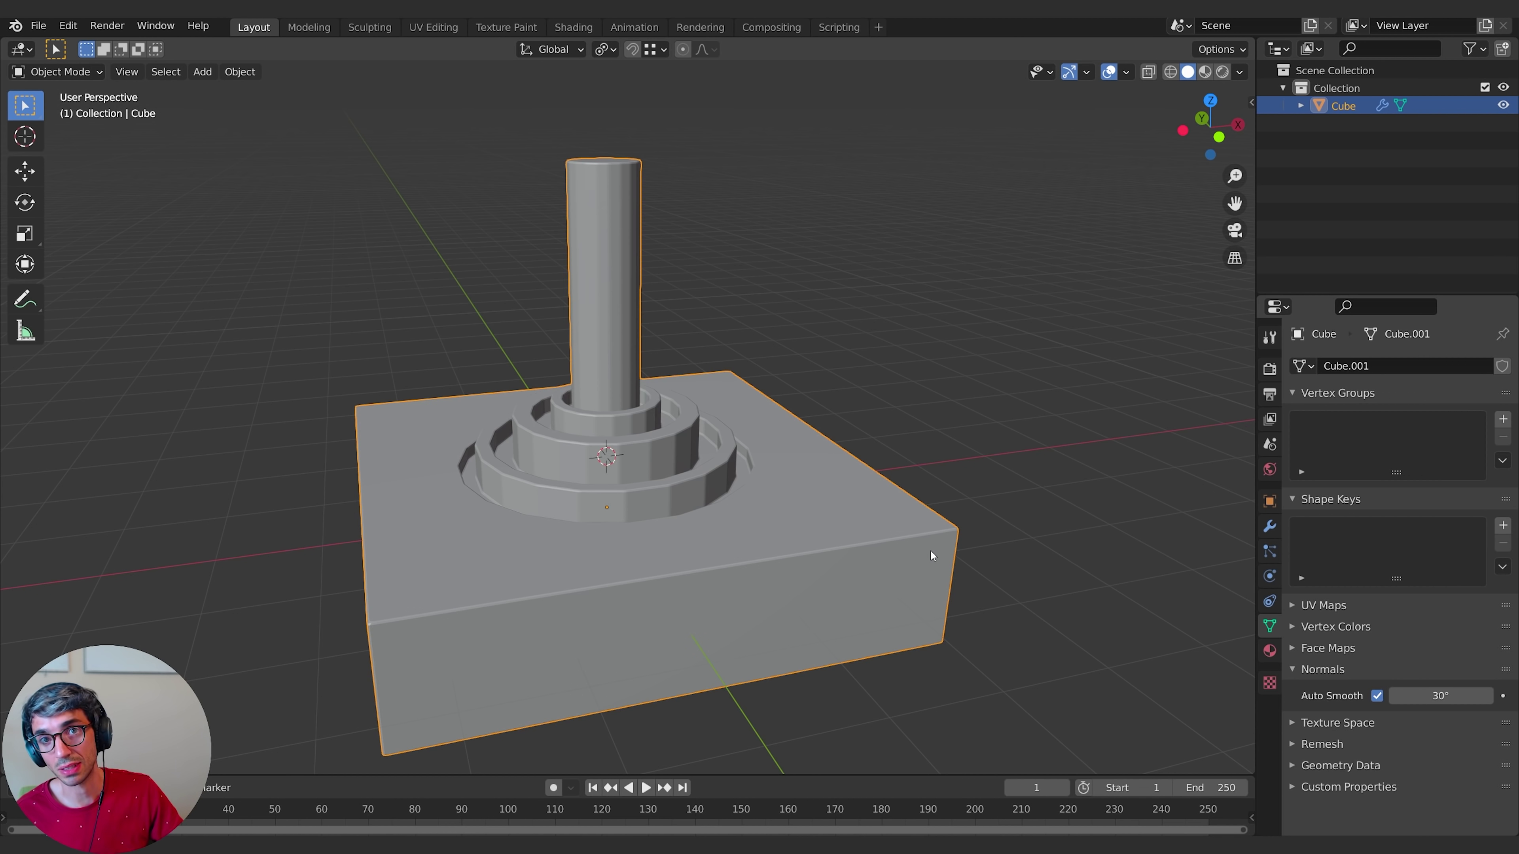
right_click(625, 527)
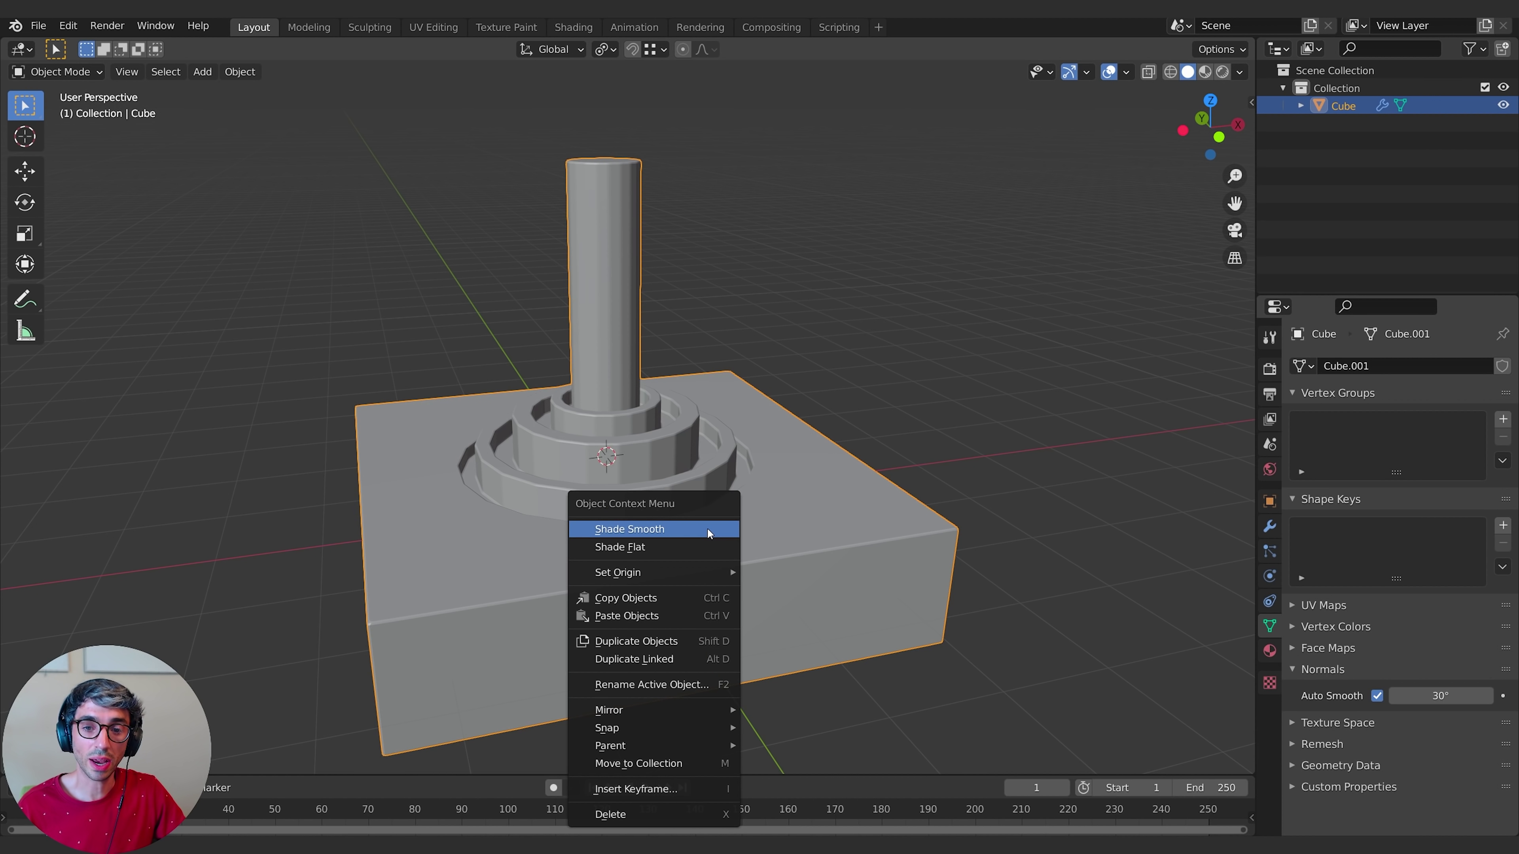
click(682, 529)
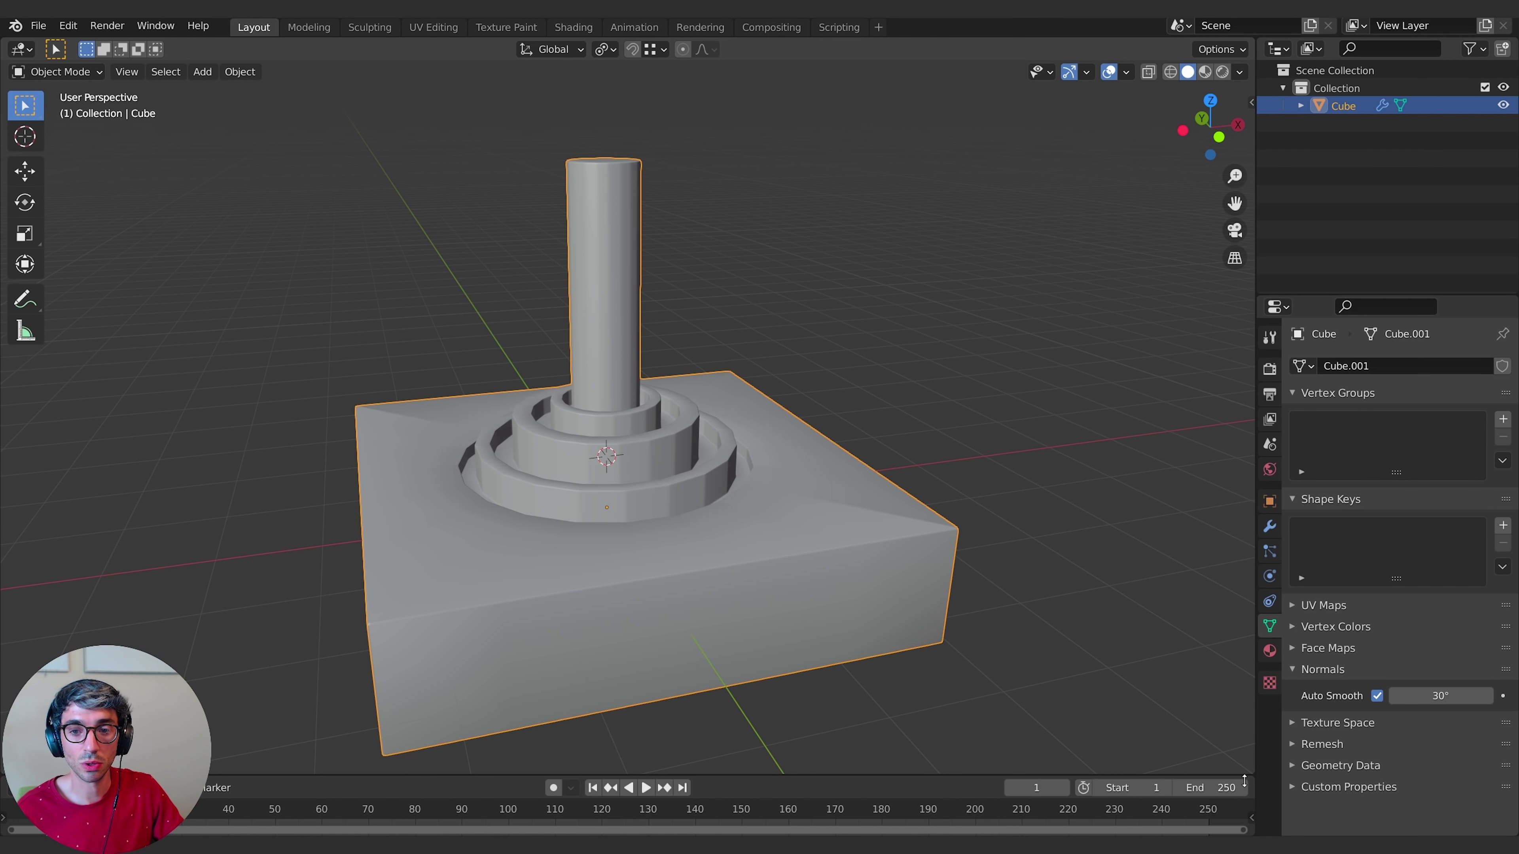
- Add a Subdivision Surface modifier to the slab object after its Bevel modifier
middle_drag(771, 595, 1100, 574)
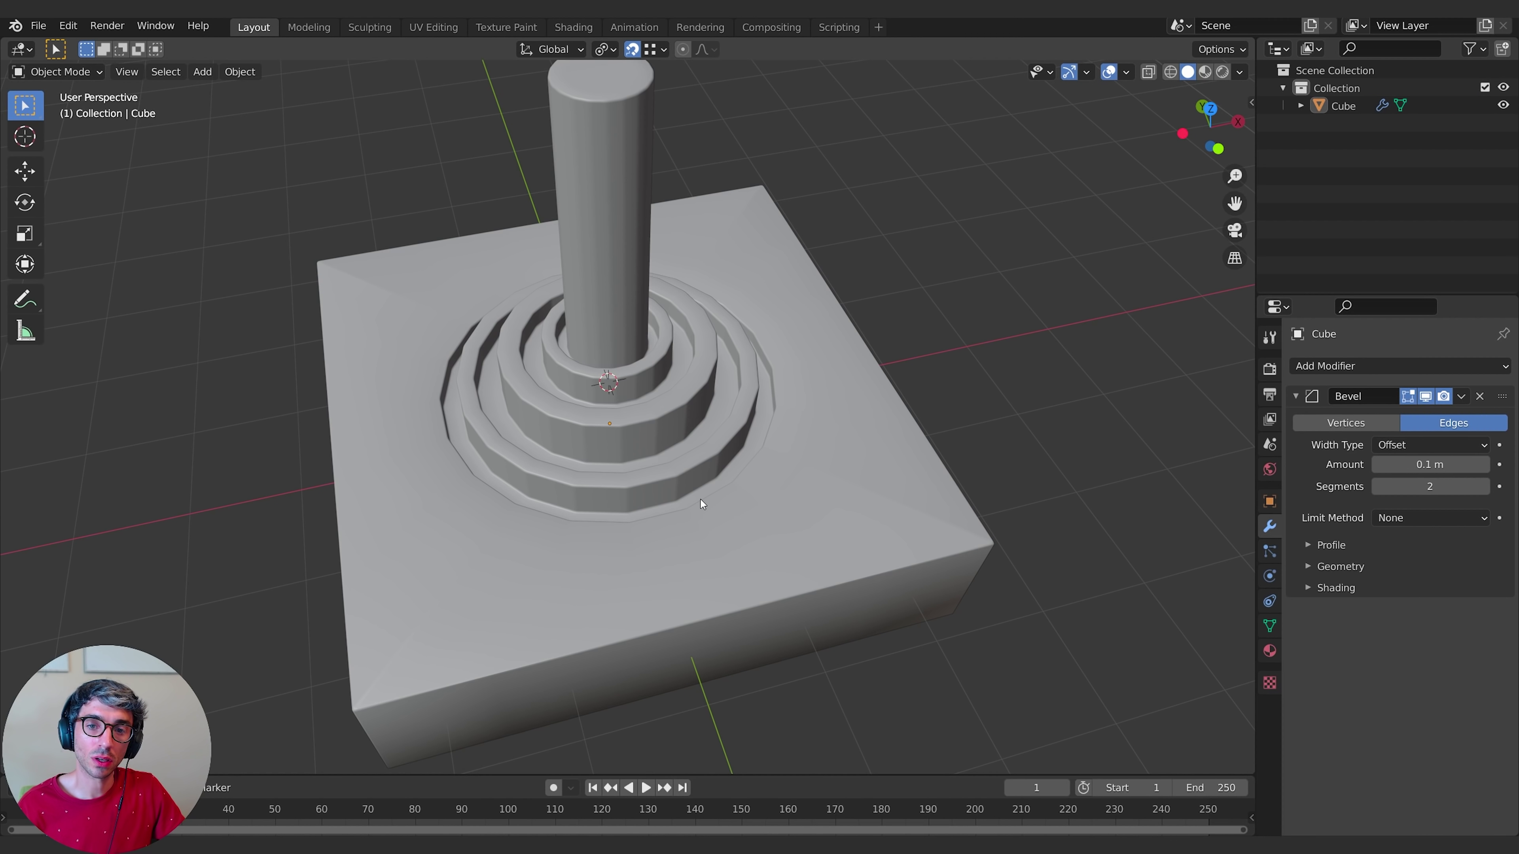
middle_drag(678, 470, 617, 452)
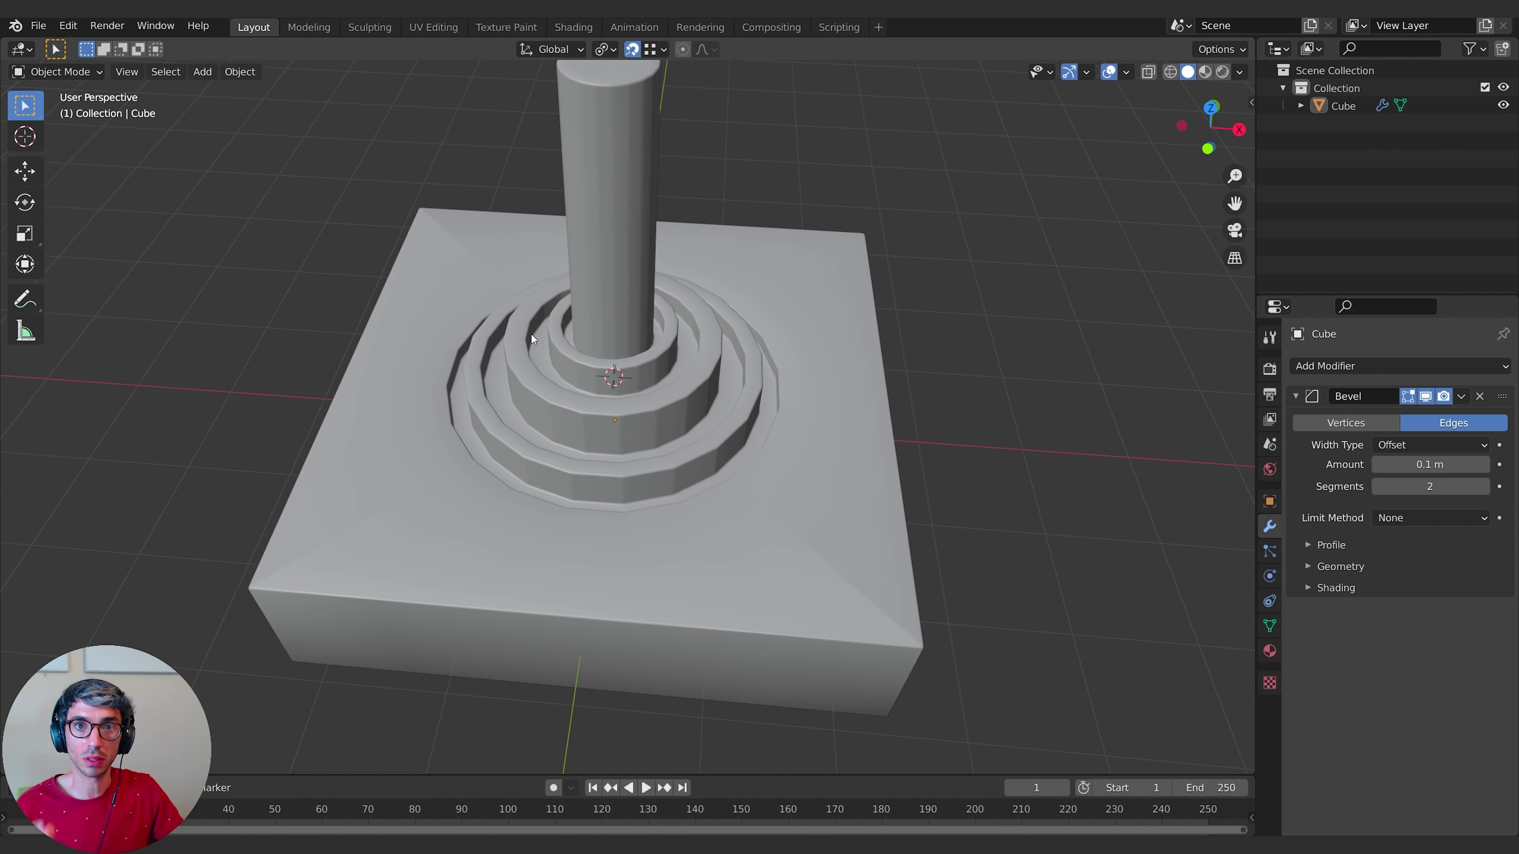
click(1404, 364)
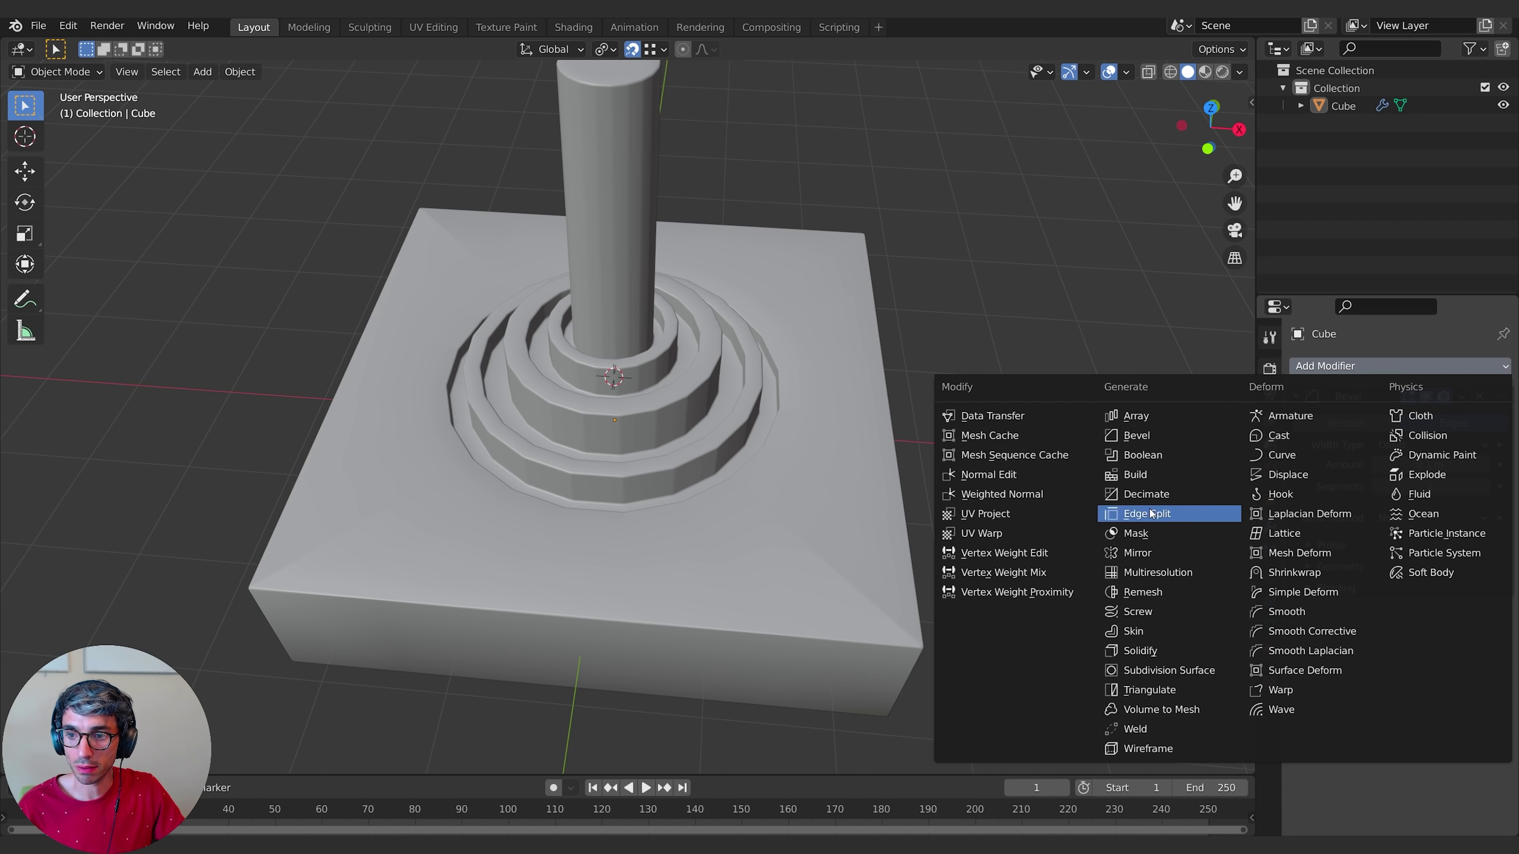
click(1117, 677)
middle_drag(948, 366, 939, 458)
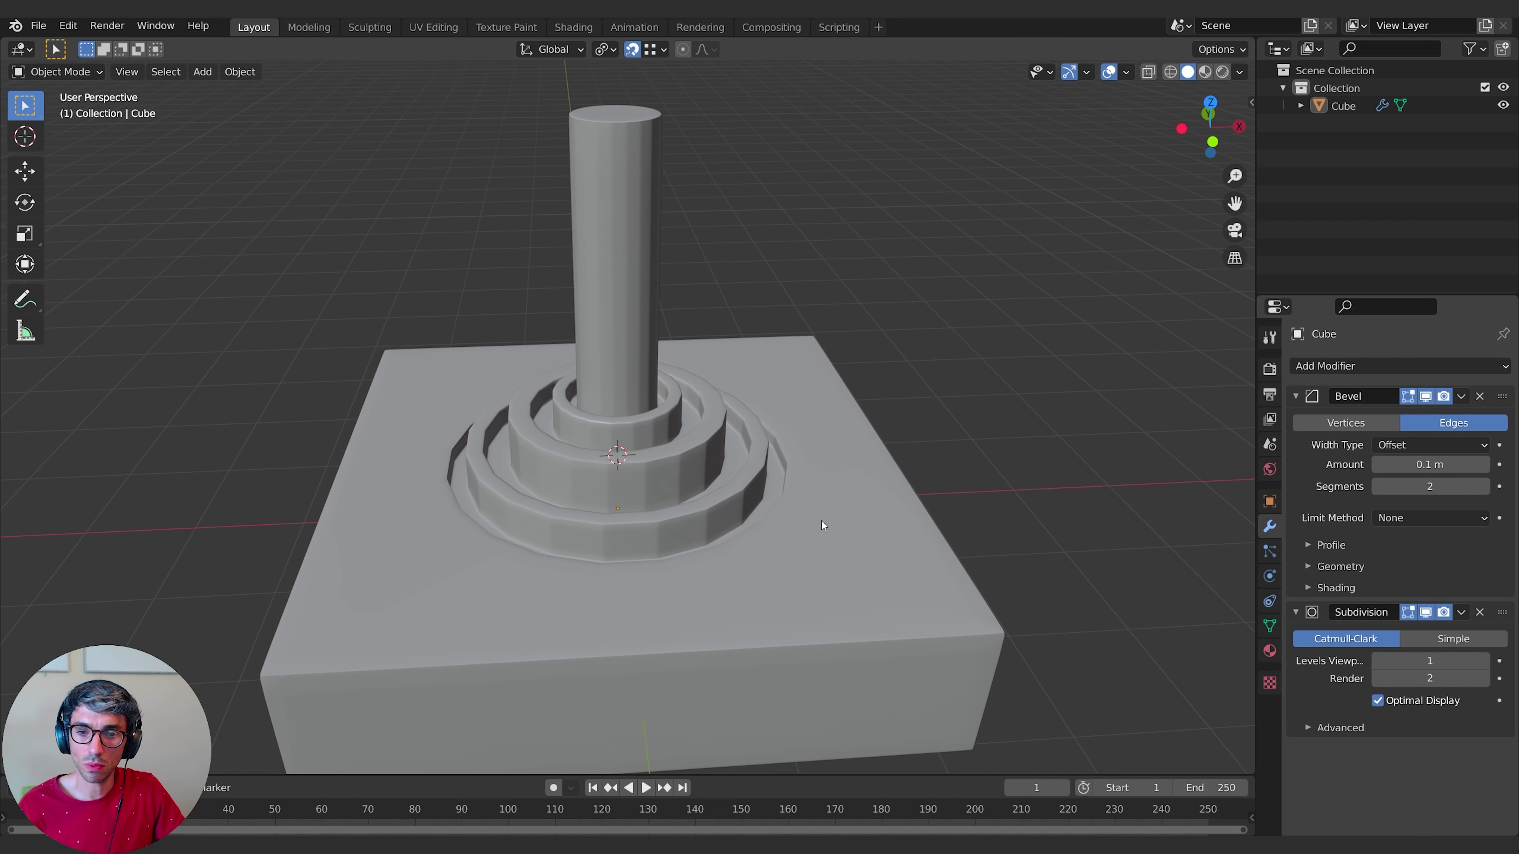
- Set the Bevel modifier's limit method to Angle
click(1424, 518)
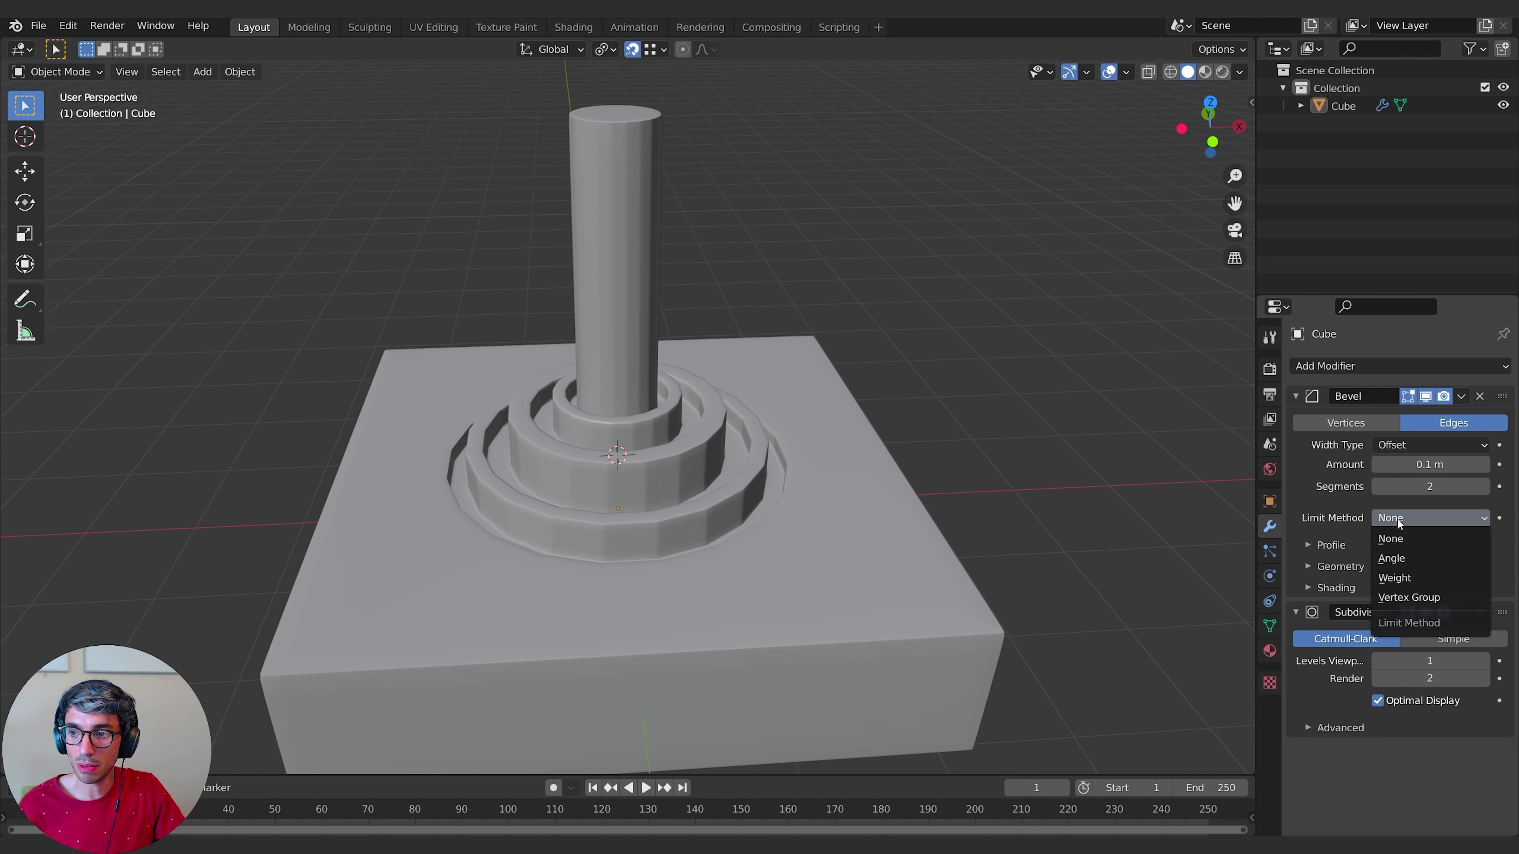
click(1435, 548)
middle_drag(867, 502, 741, 426)
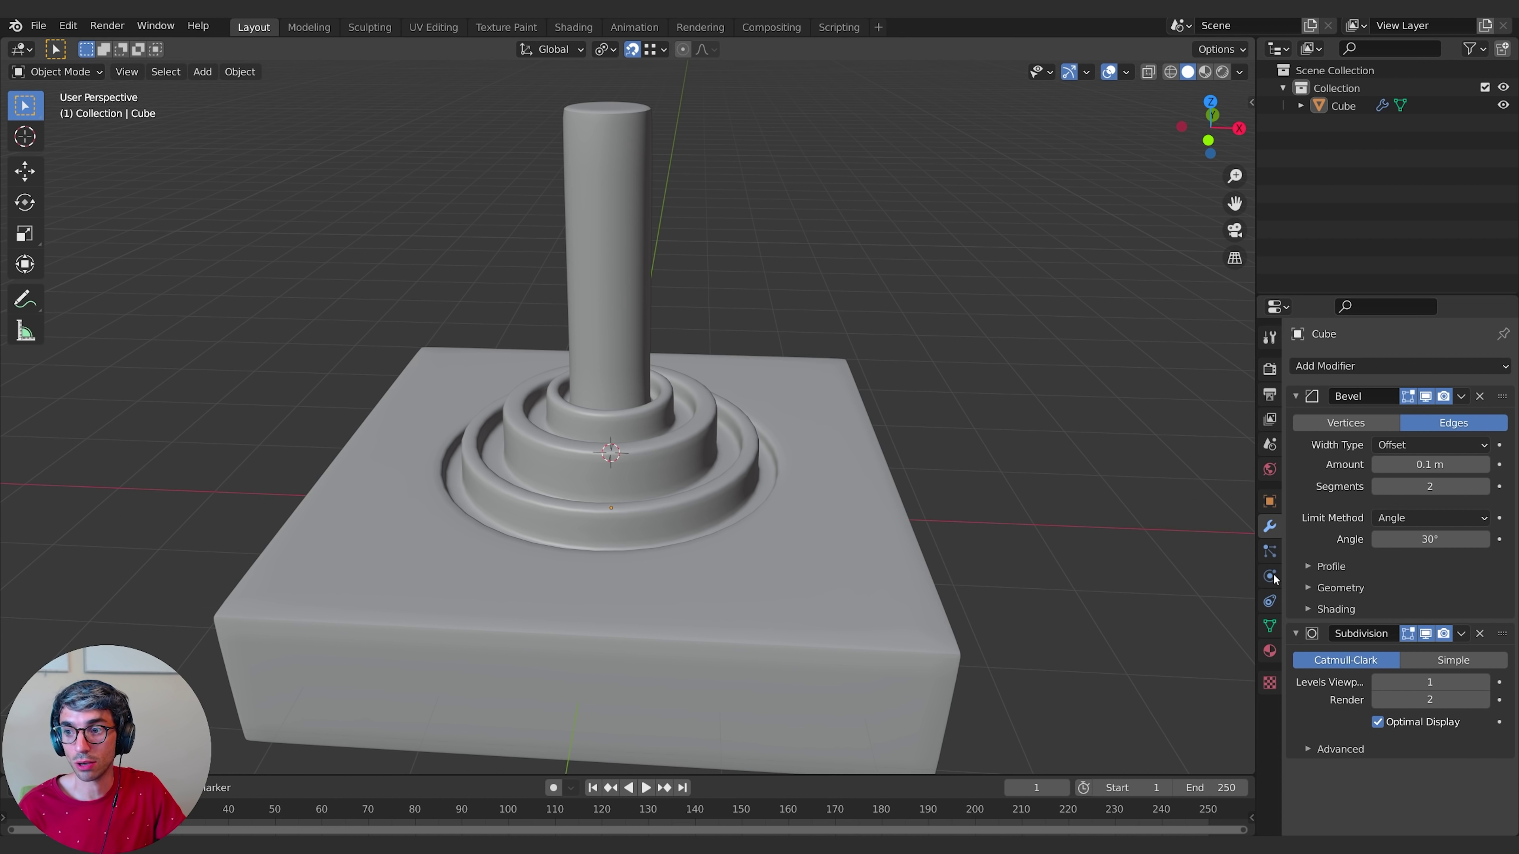
middle_drag(779, 450, 852, 585)
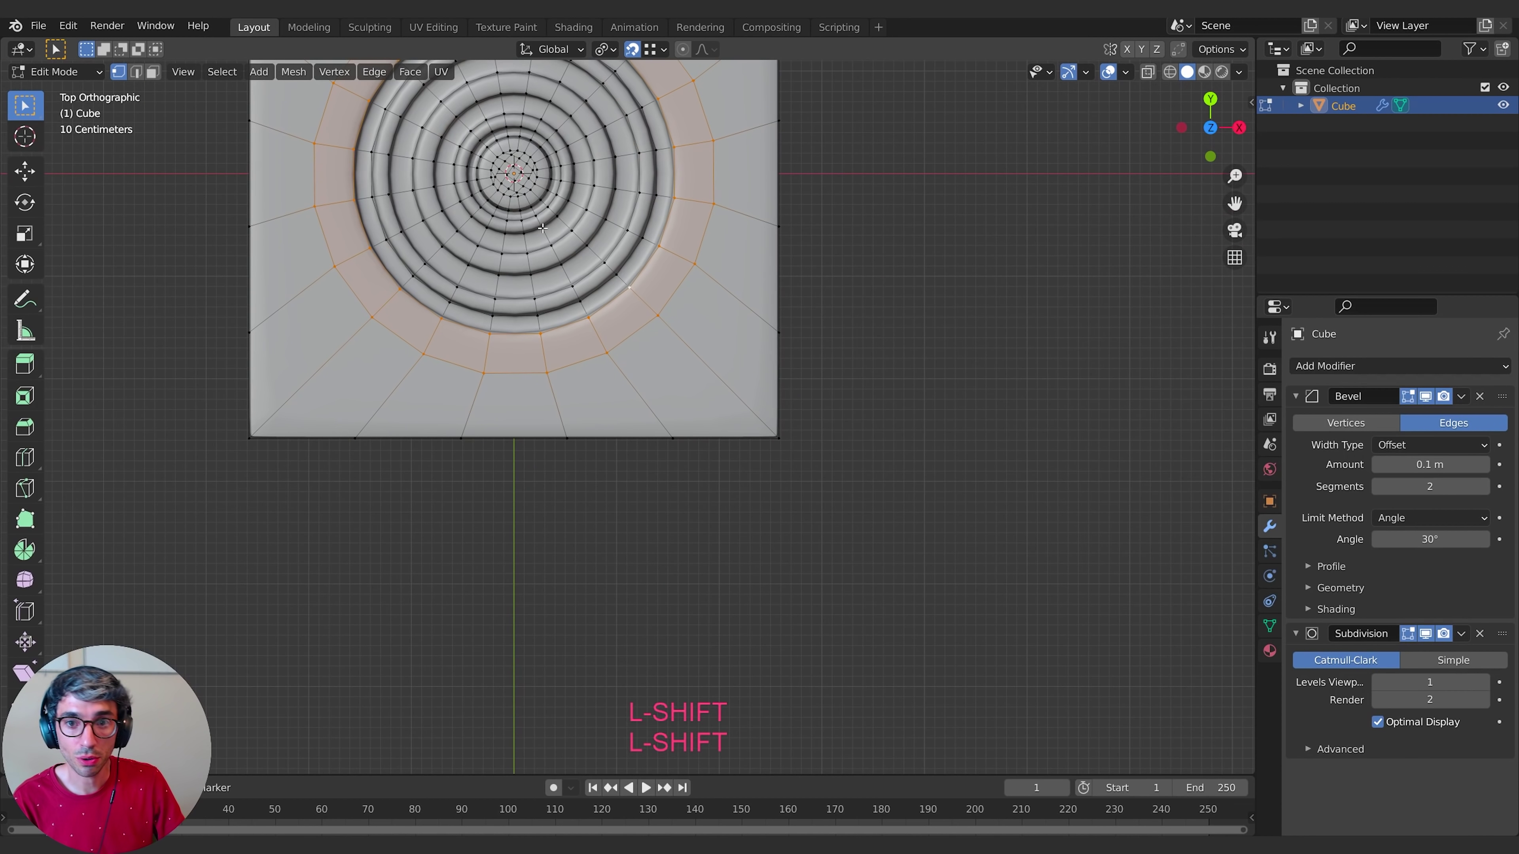
- In top view, cut one edge loop around the slab's top between the hole's surrounding loop and the outer border, sliding it fully to the border
shift+middle_drag(952, 401, 954, 400)
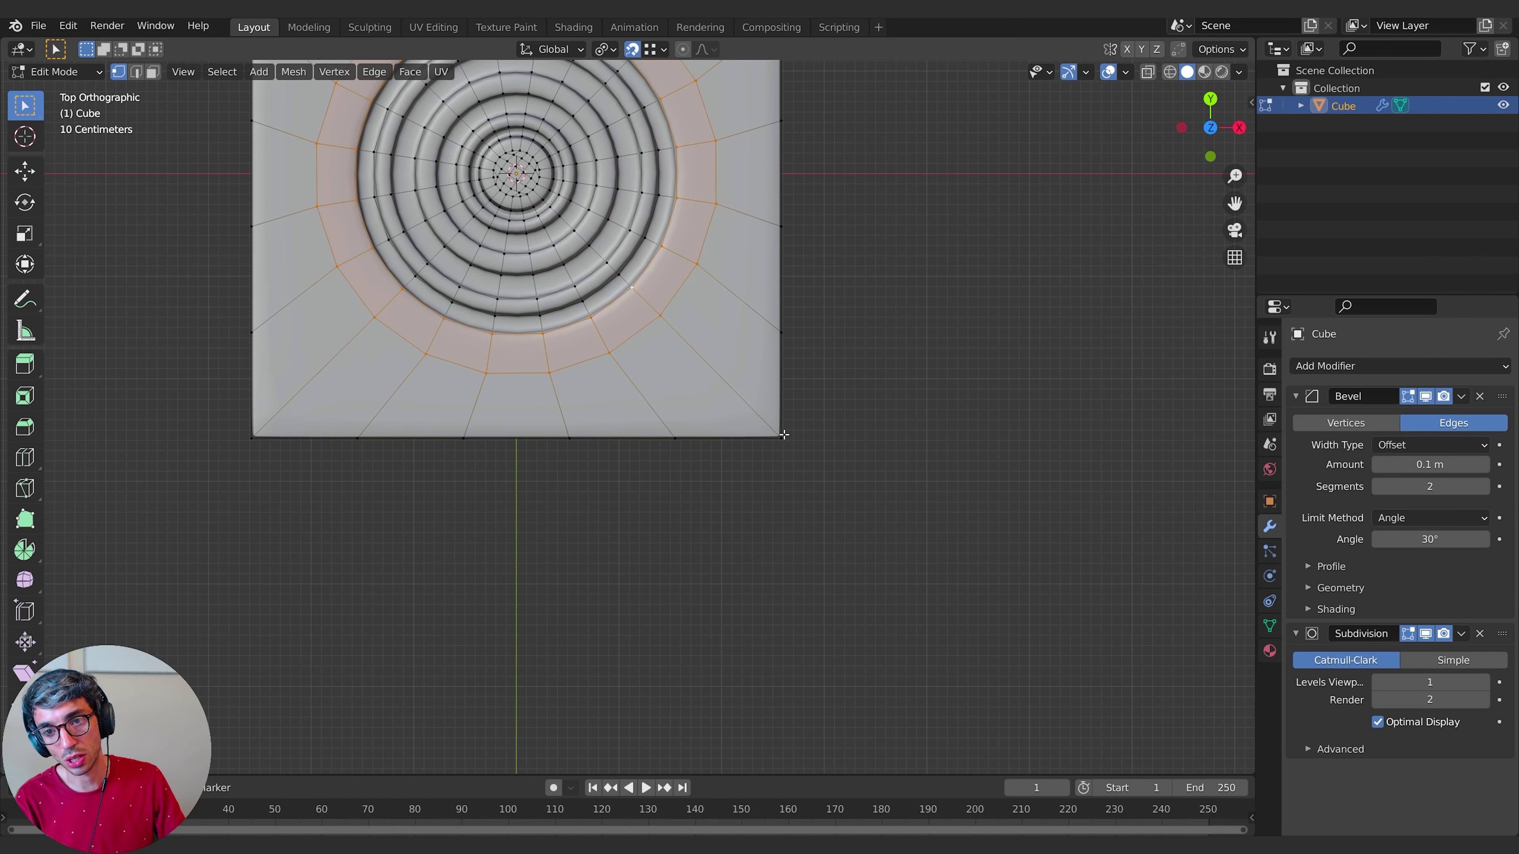
scroll(766, 397, up, 1)
mouse_move(712, 433)
shift+middle_down()
mouse_move(678, 406)
mouse_move(698, 452)
shift+middle_up()
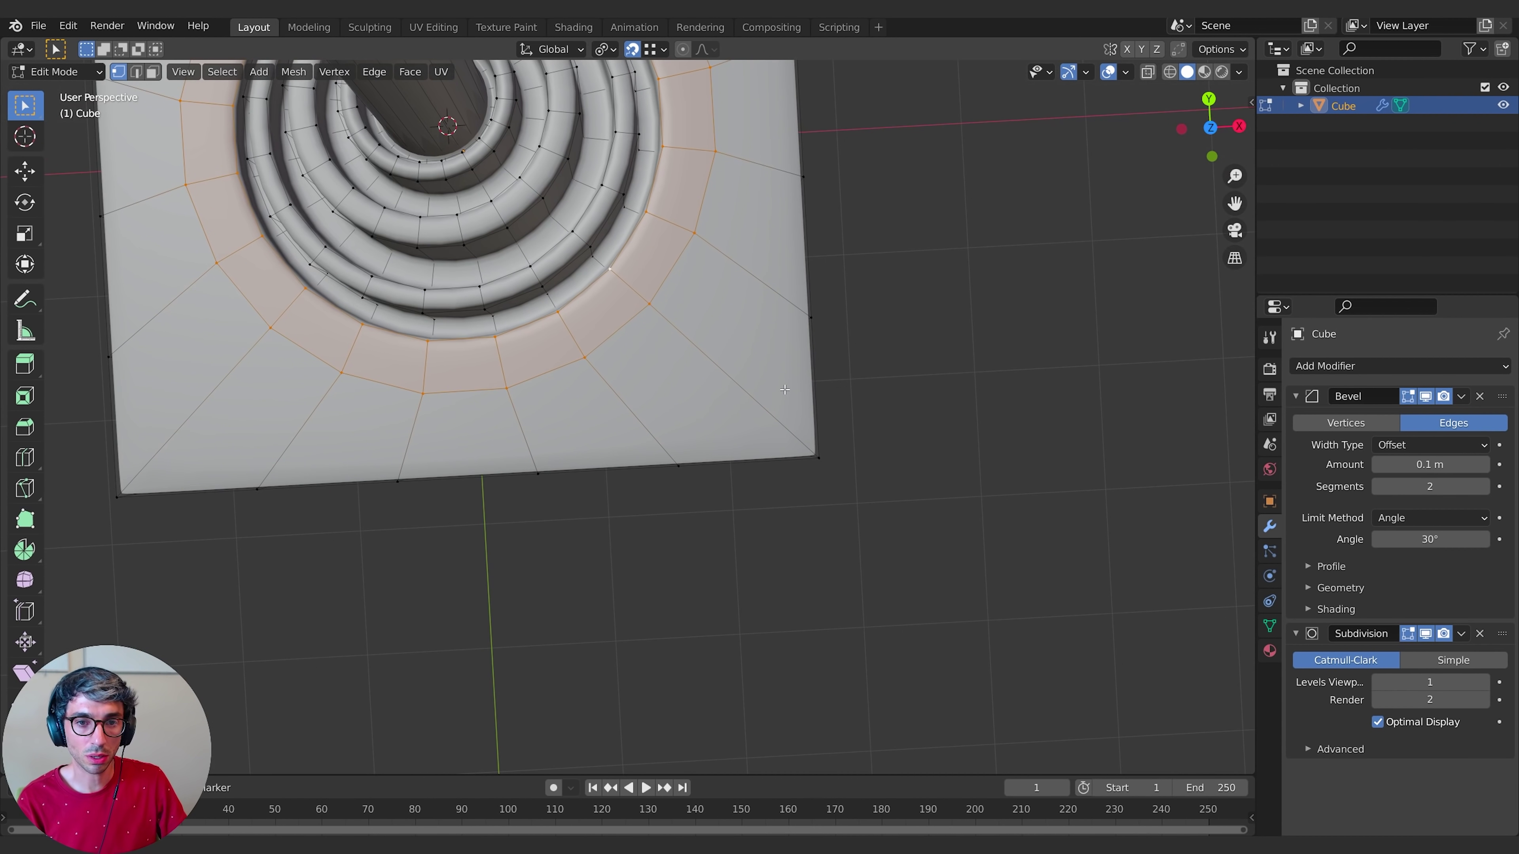
key(KP_1)
key(KP_4)
key(KP_7)
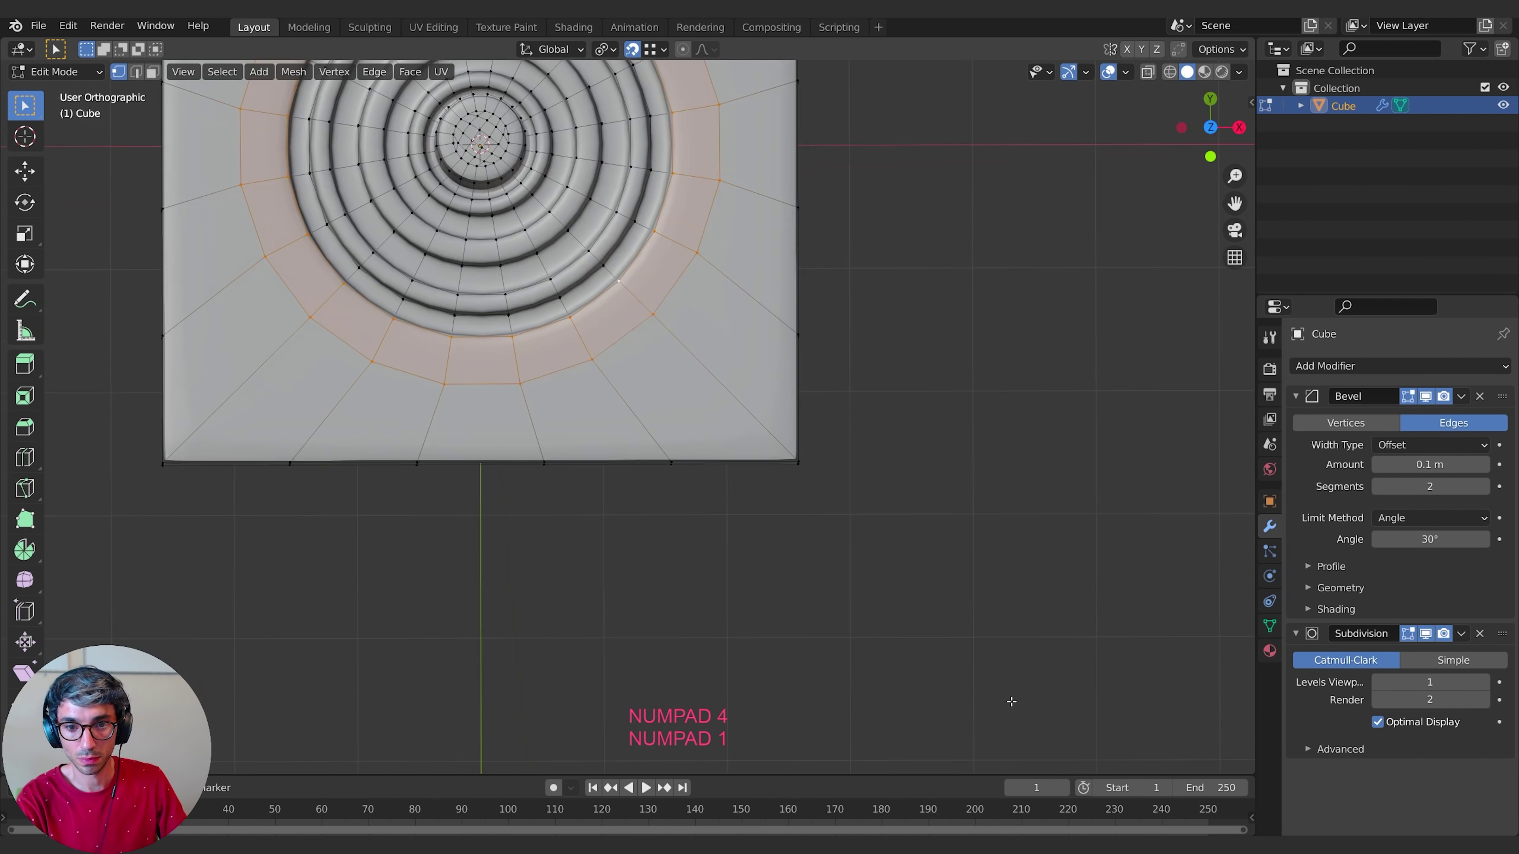
scroll(944, 309, down, 2)
shift+scroll(944, 309, up, 2)
key(ctrl+r)
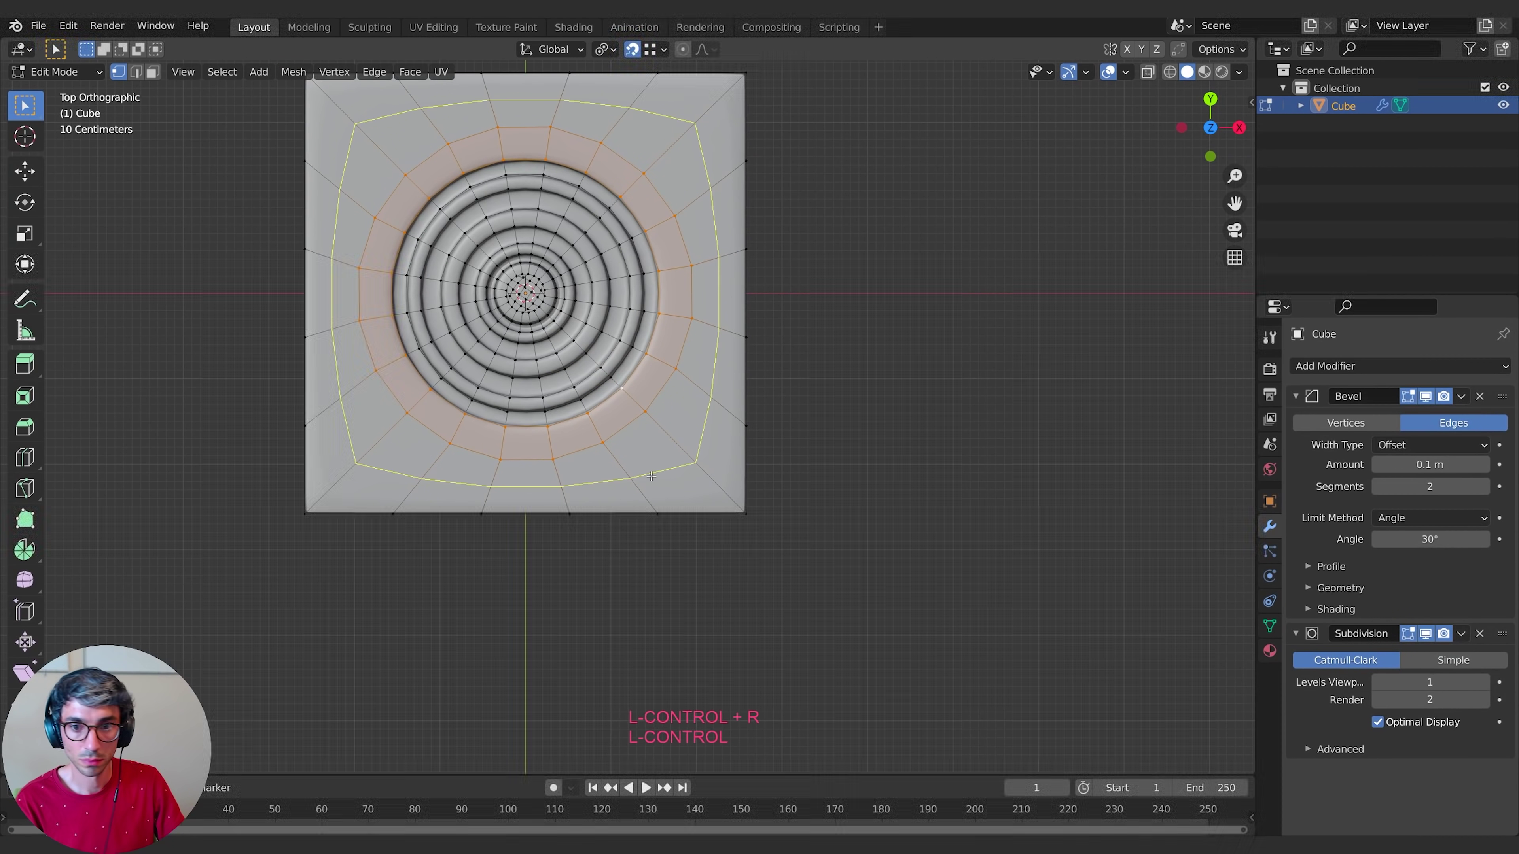
click(670, 467)
click(802, 568)
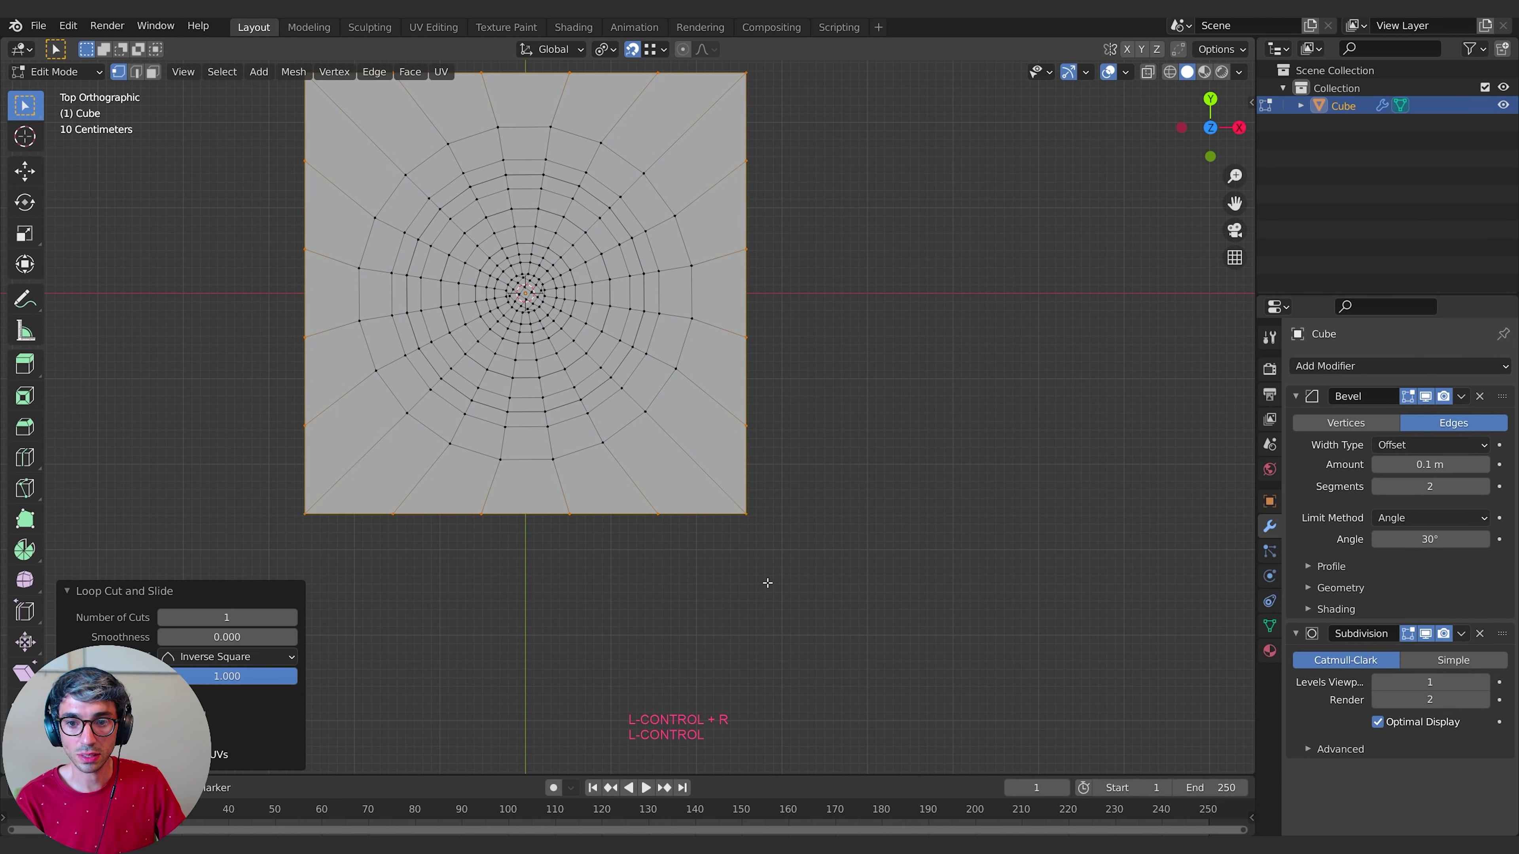
- Turn off snapping and scale the new border loop inward to about 0.9
key(shift+Tab)
key(s)
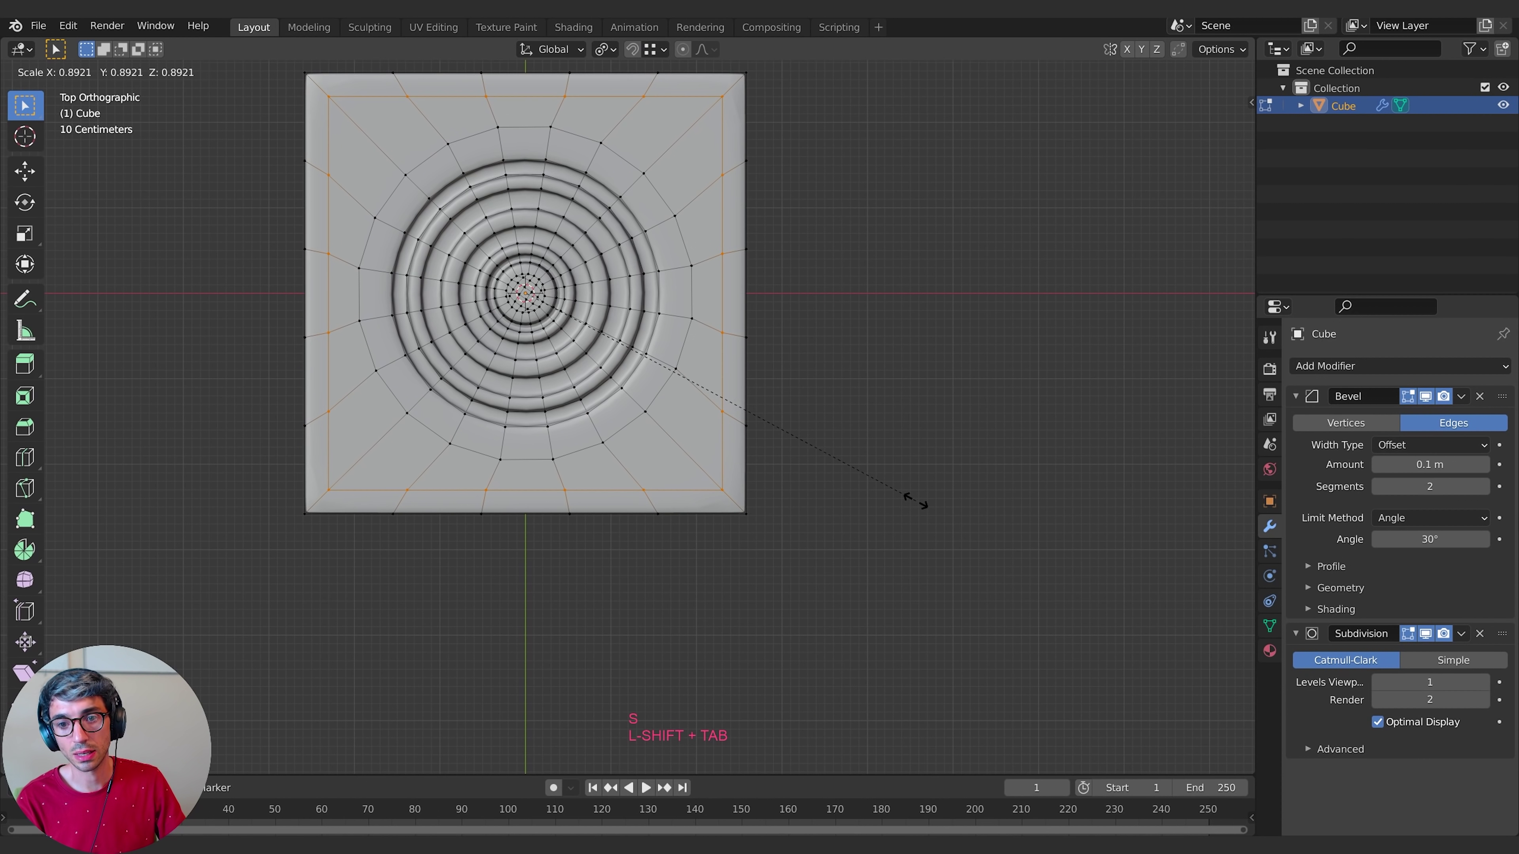
click(918, 501)
shift+middle_drag(828, 579, 902, 571)
scroll(834, 588, up, 2)
scroll(894, 559, down, 2)
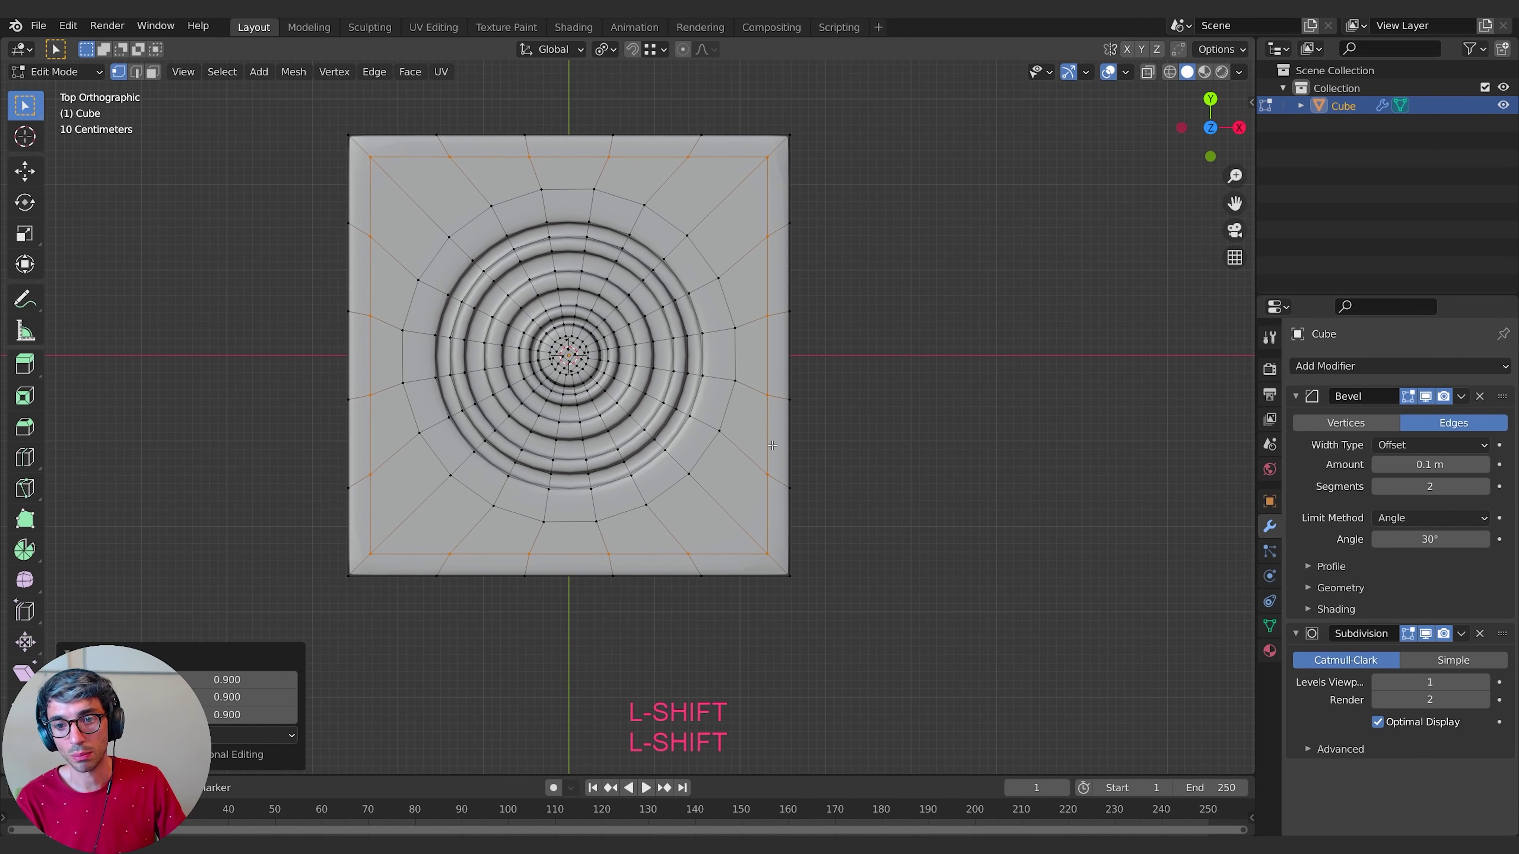
- Nudge the two inset-loop vertices next to the slab's +X/-Y corner, one along X and the other about -0.035 m along Y
click(739, 555)
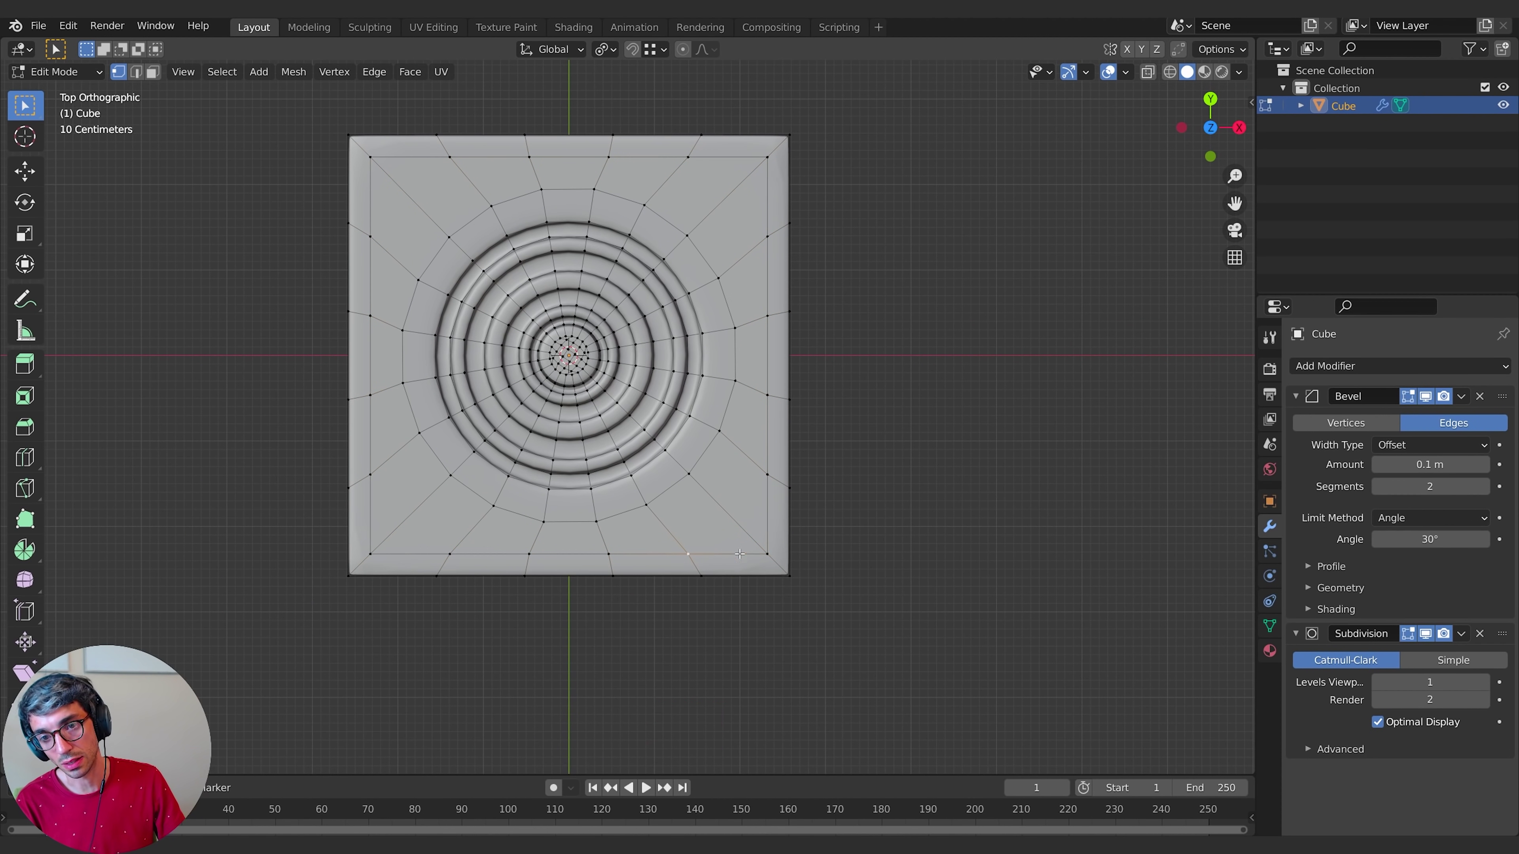
key(x)
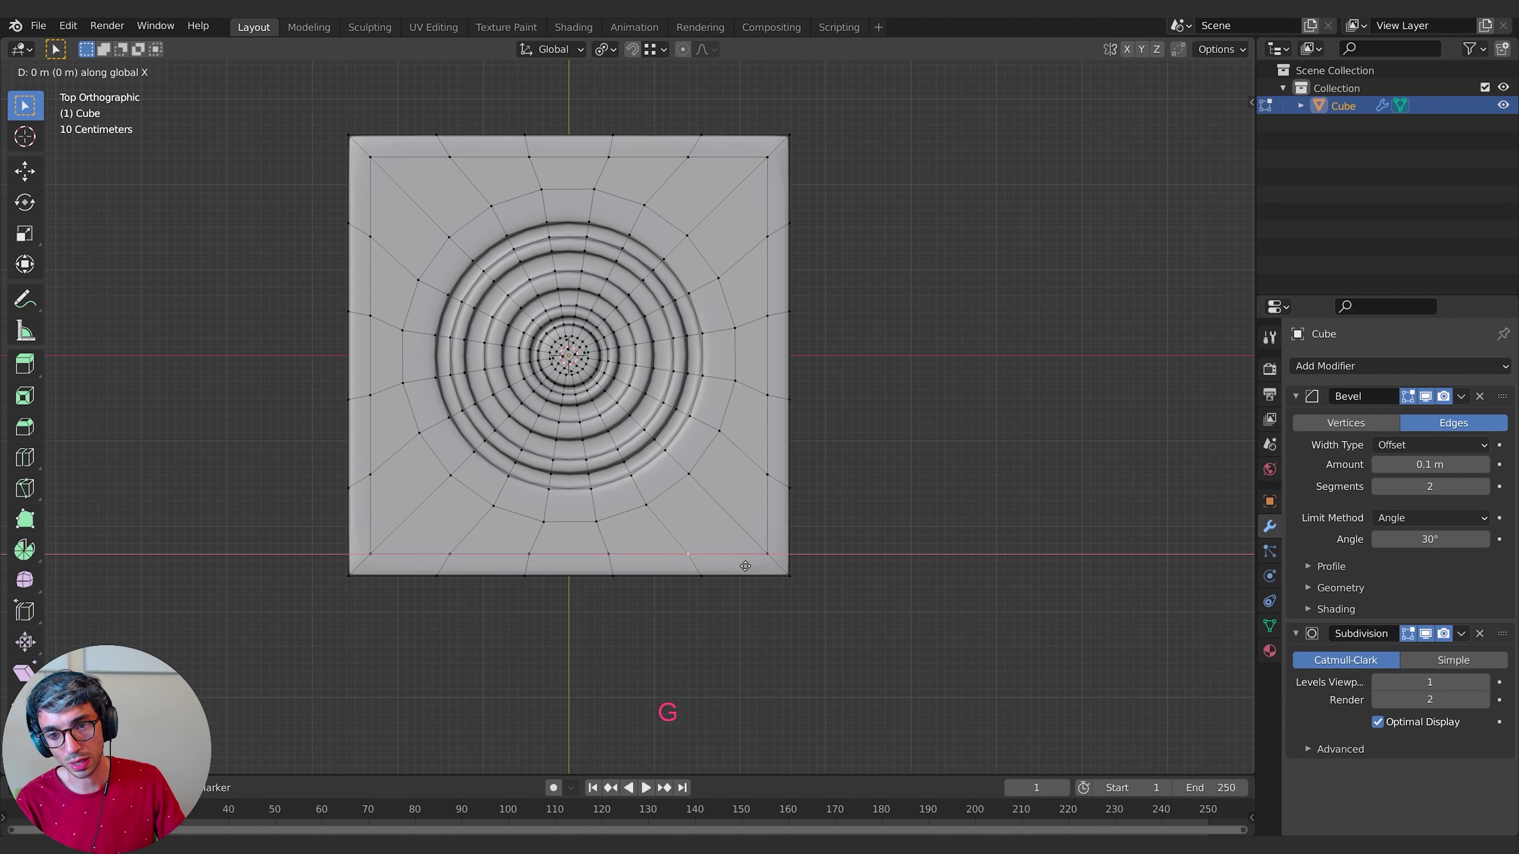
key(g)
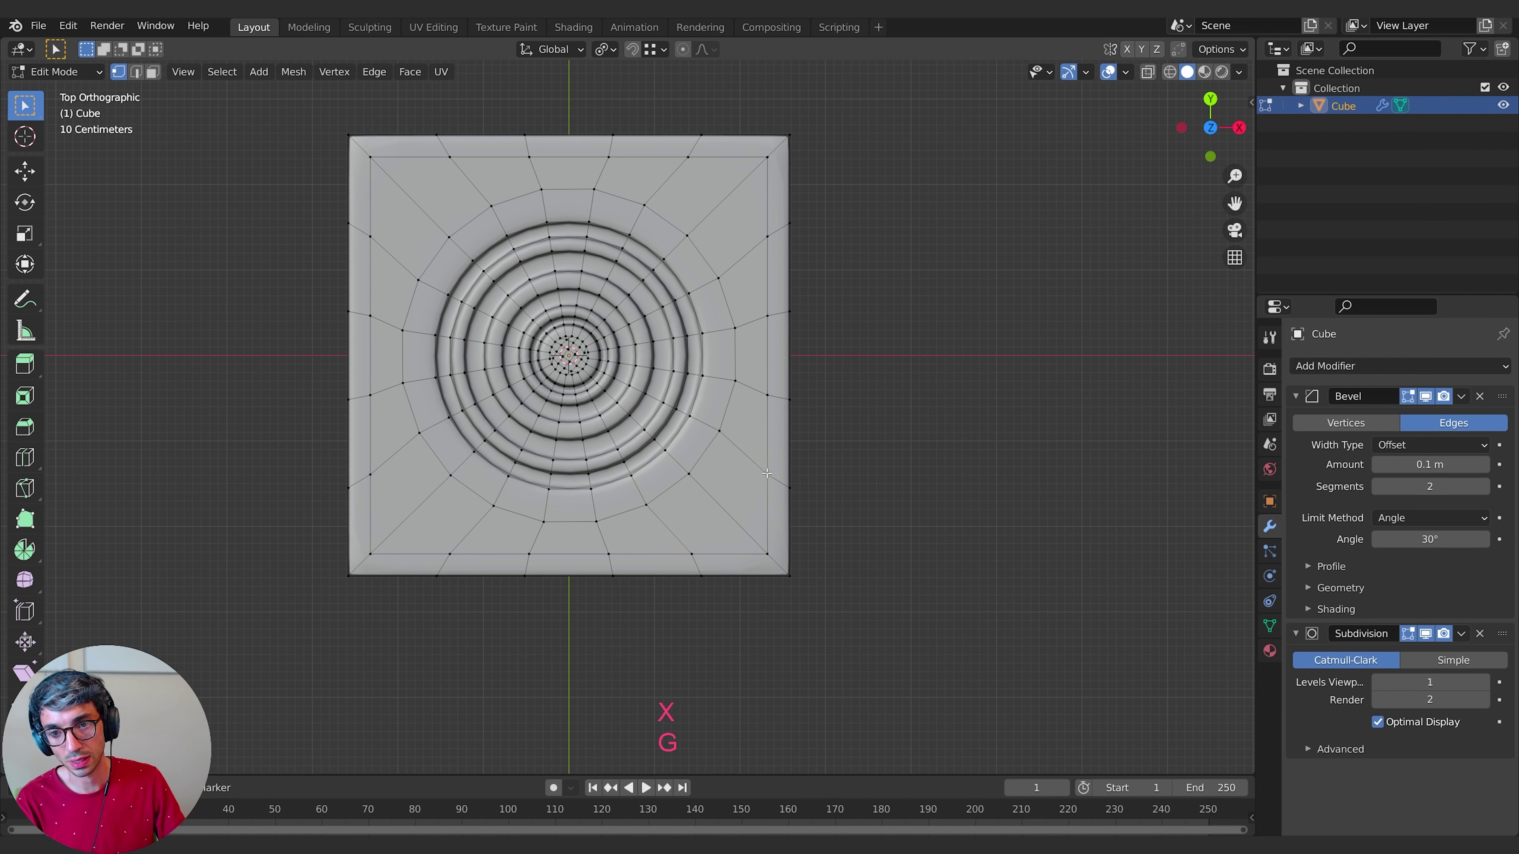
key(g)
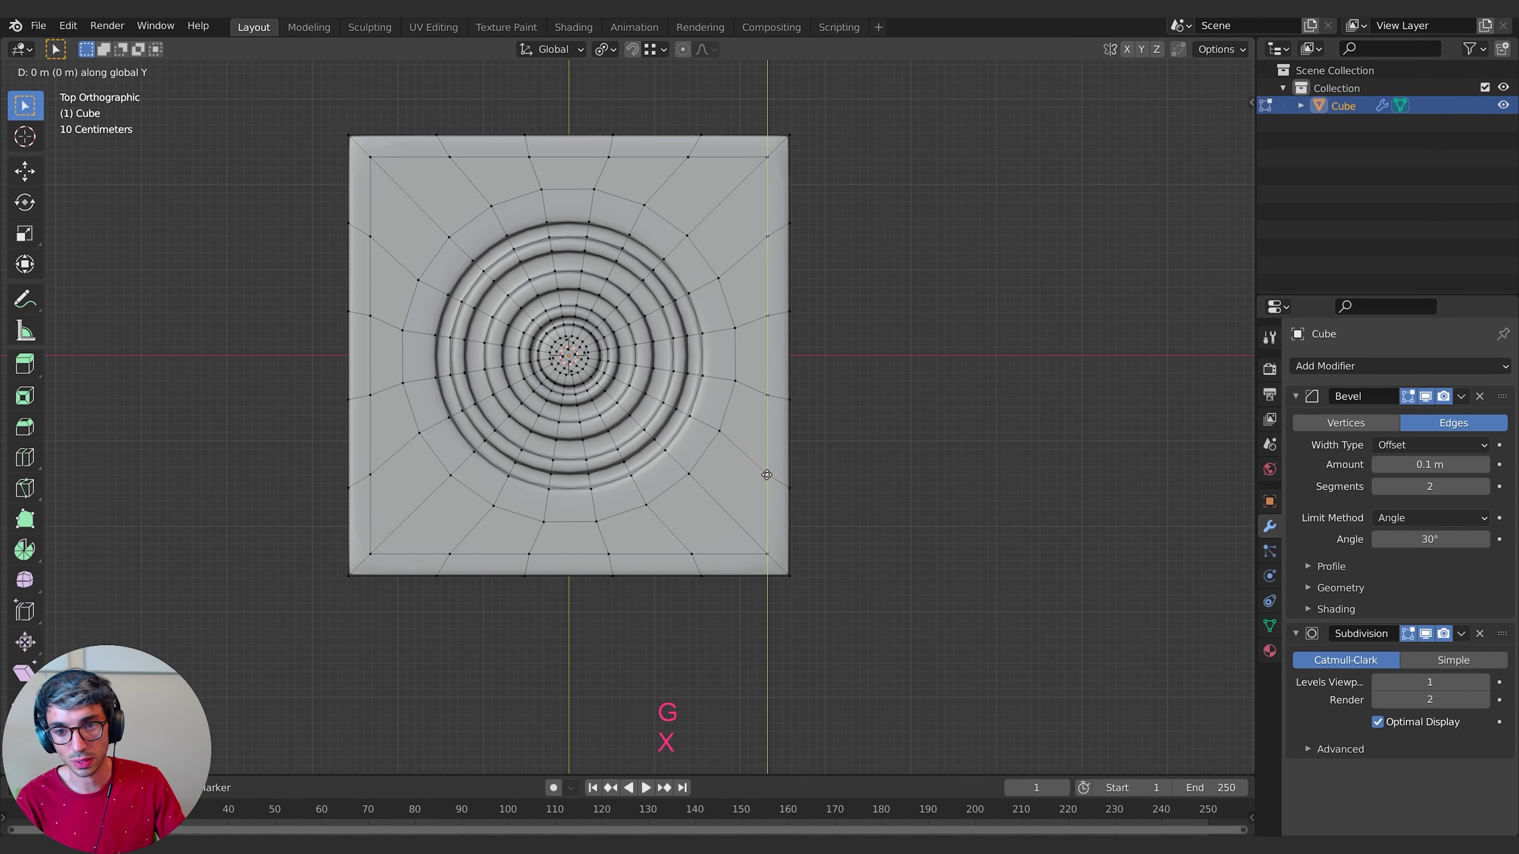
key(y)
click(766, 494)
scroll(716, 560, up, 3)
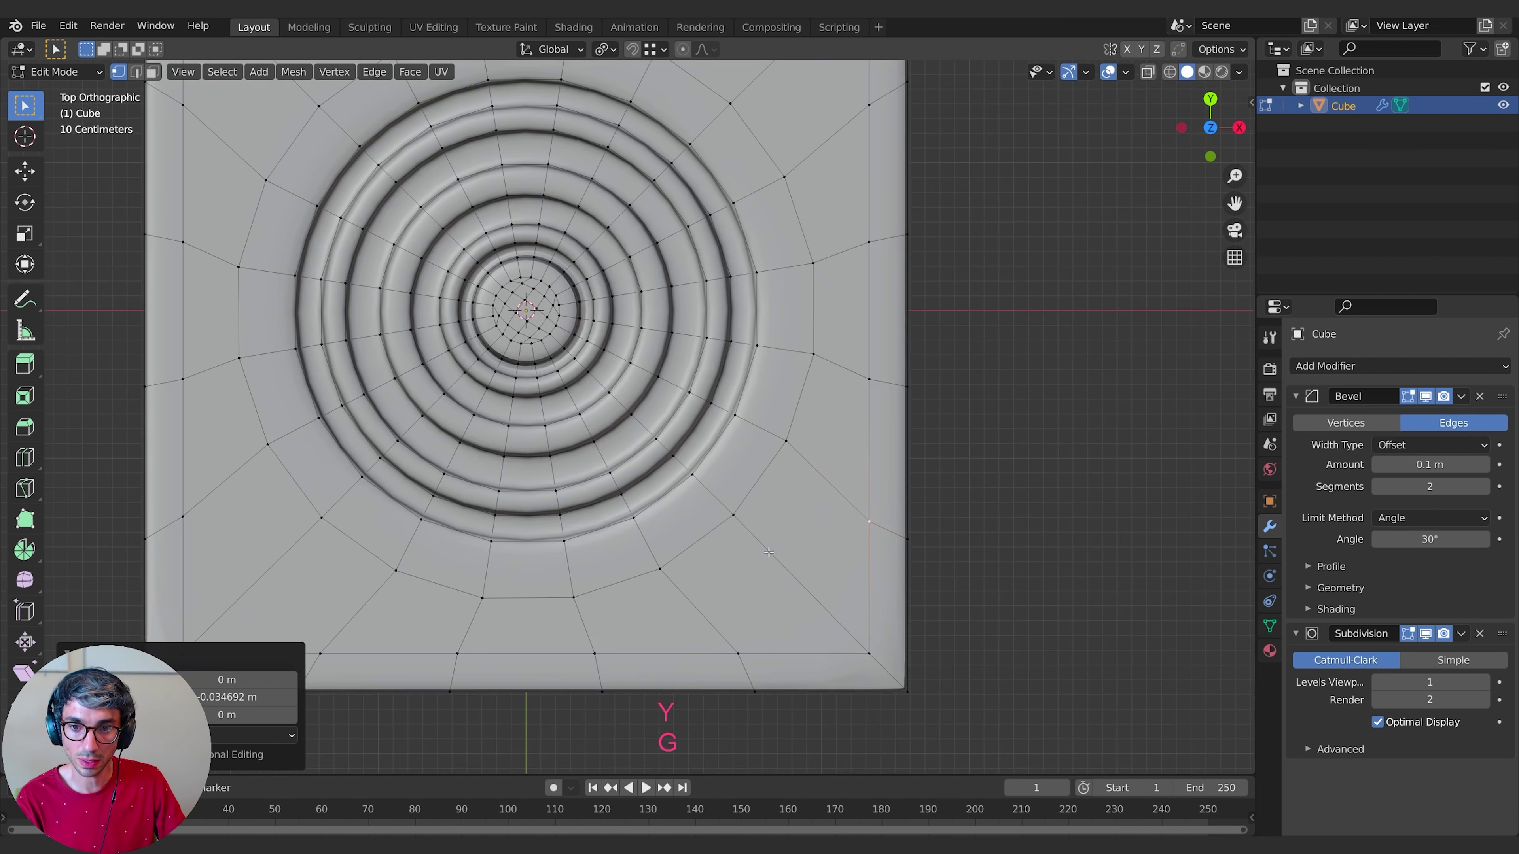
- Select the inset loop's +X/-Y corner vertex with its two neighbours and snap the 3D cursor to the selection
shift+middle_drag(897, 638, 793, 543)
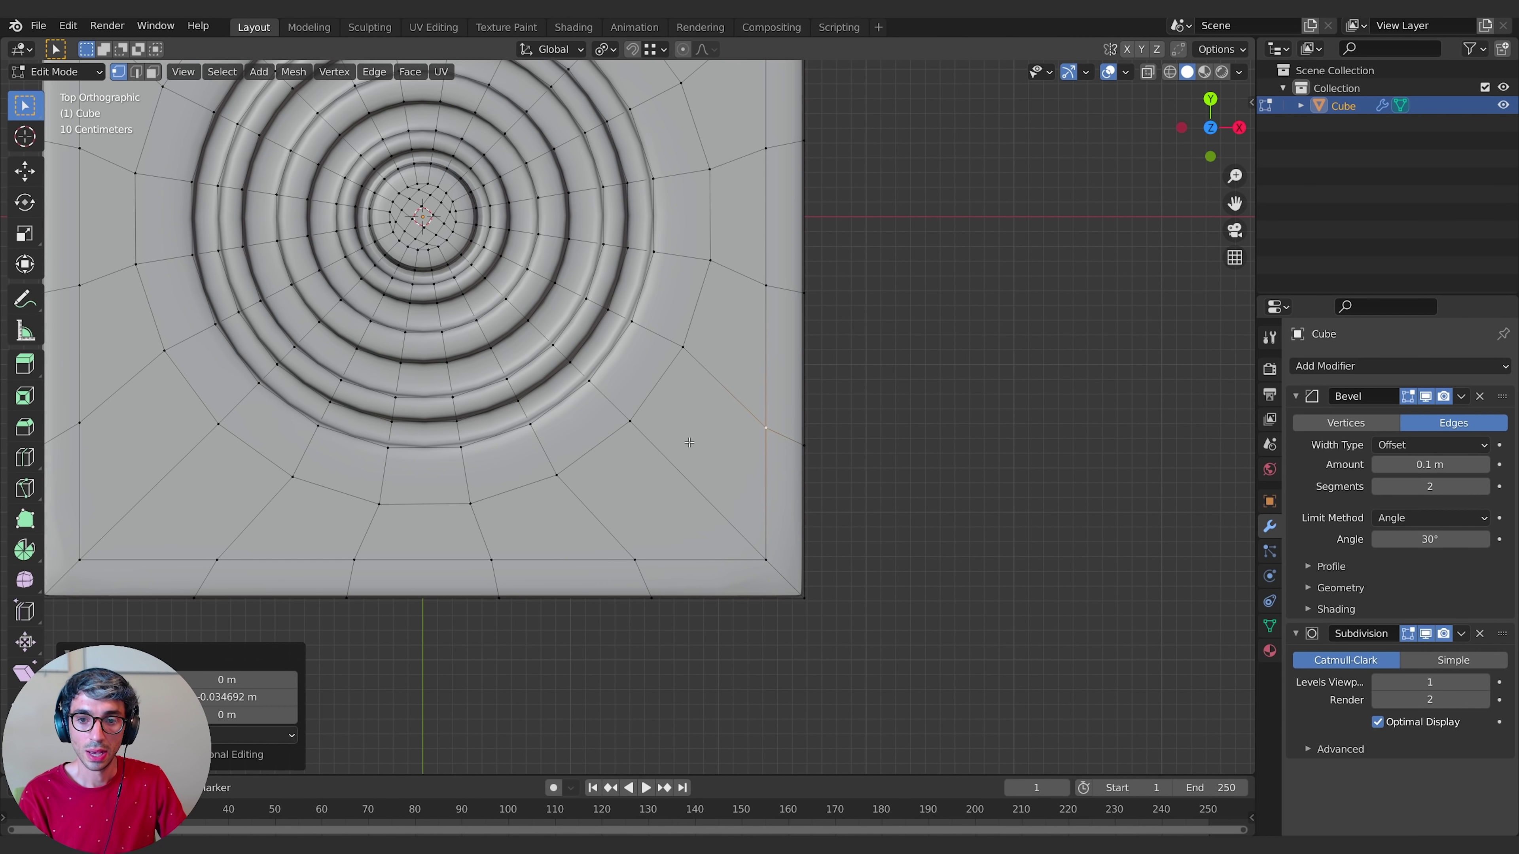
key(shift)
shift+click(771, 558)
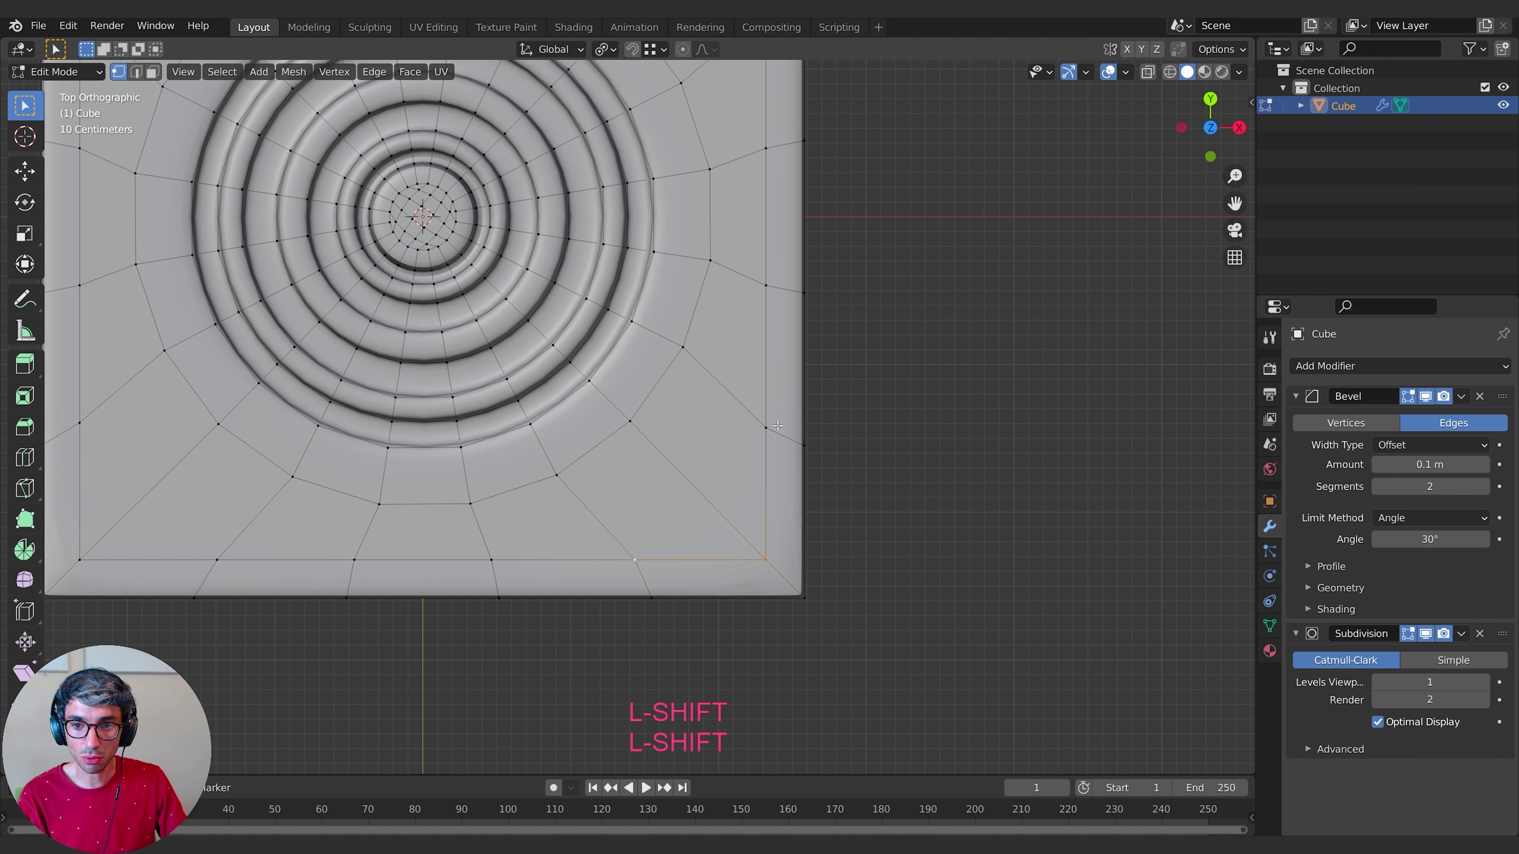
key(shift+s)
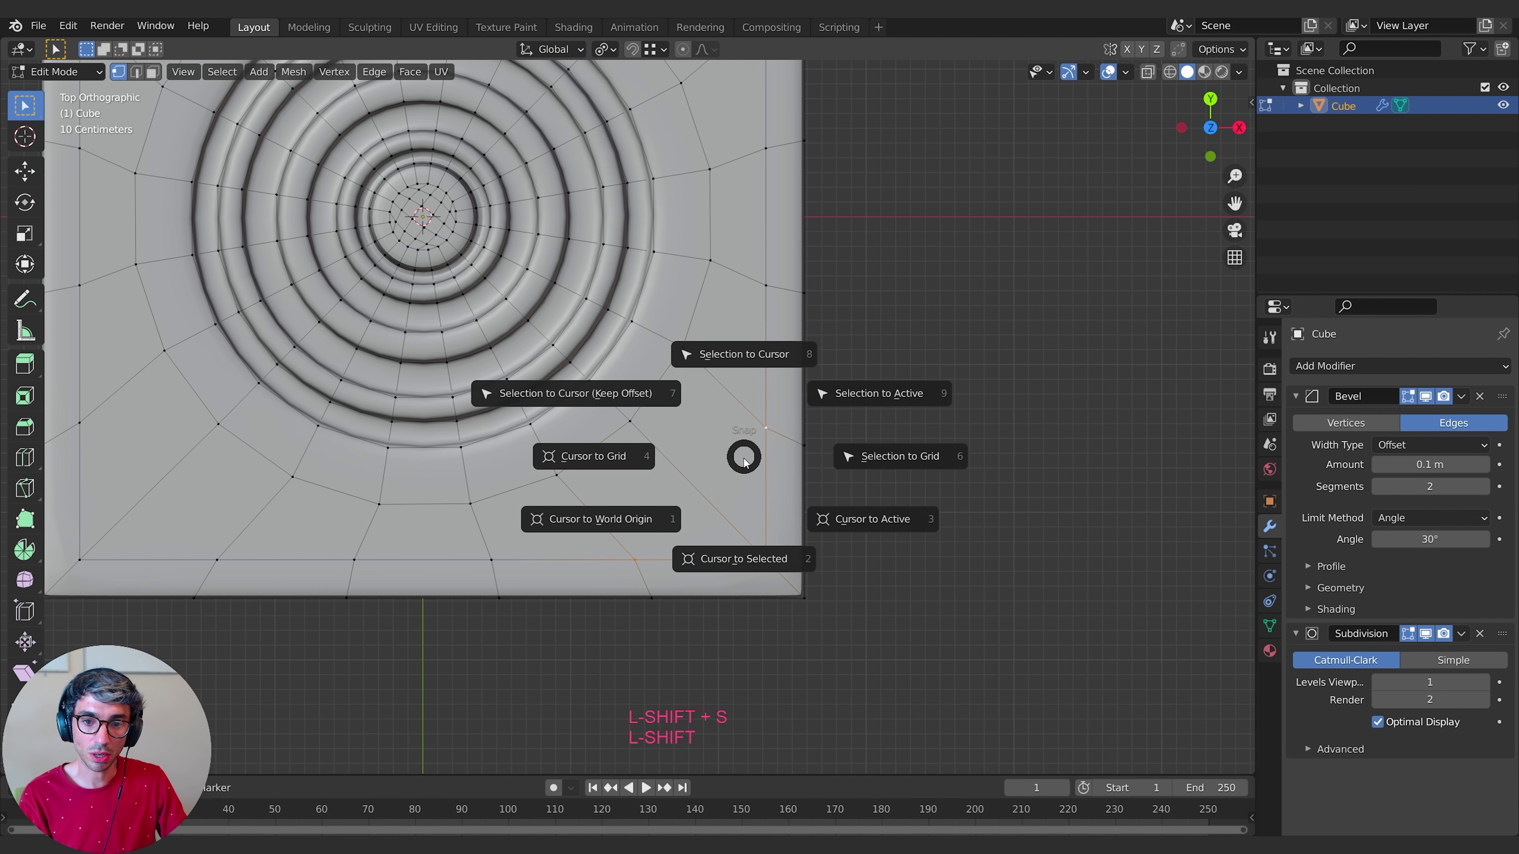
click(747, 551)
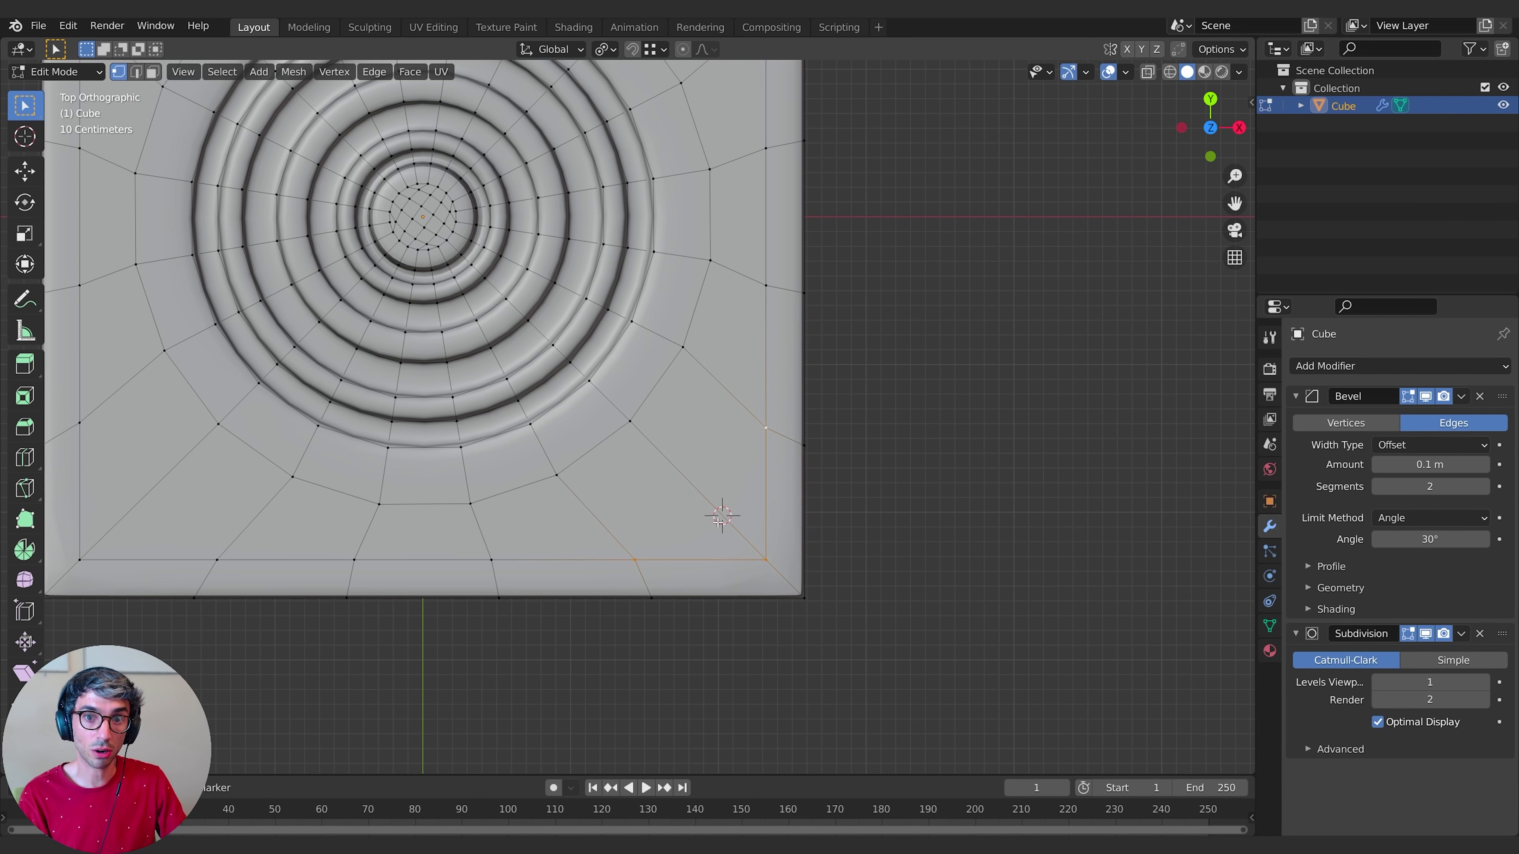
- Add a mesh circle of radius 0.97 m at the 3D cursor and reduce it to 8 vertices
key(Escape)
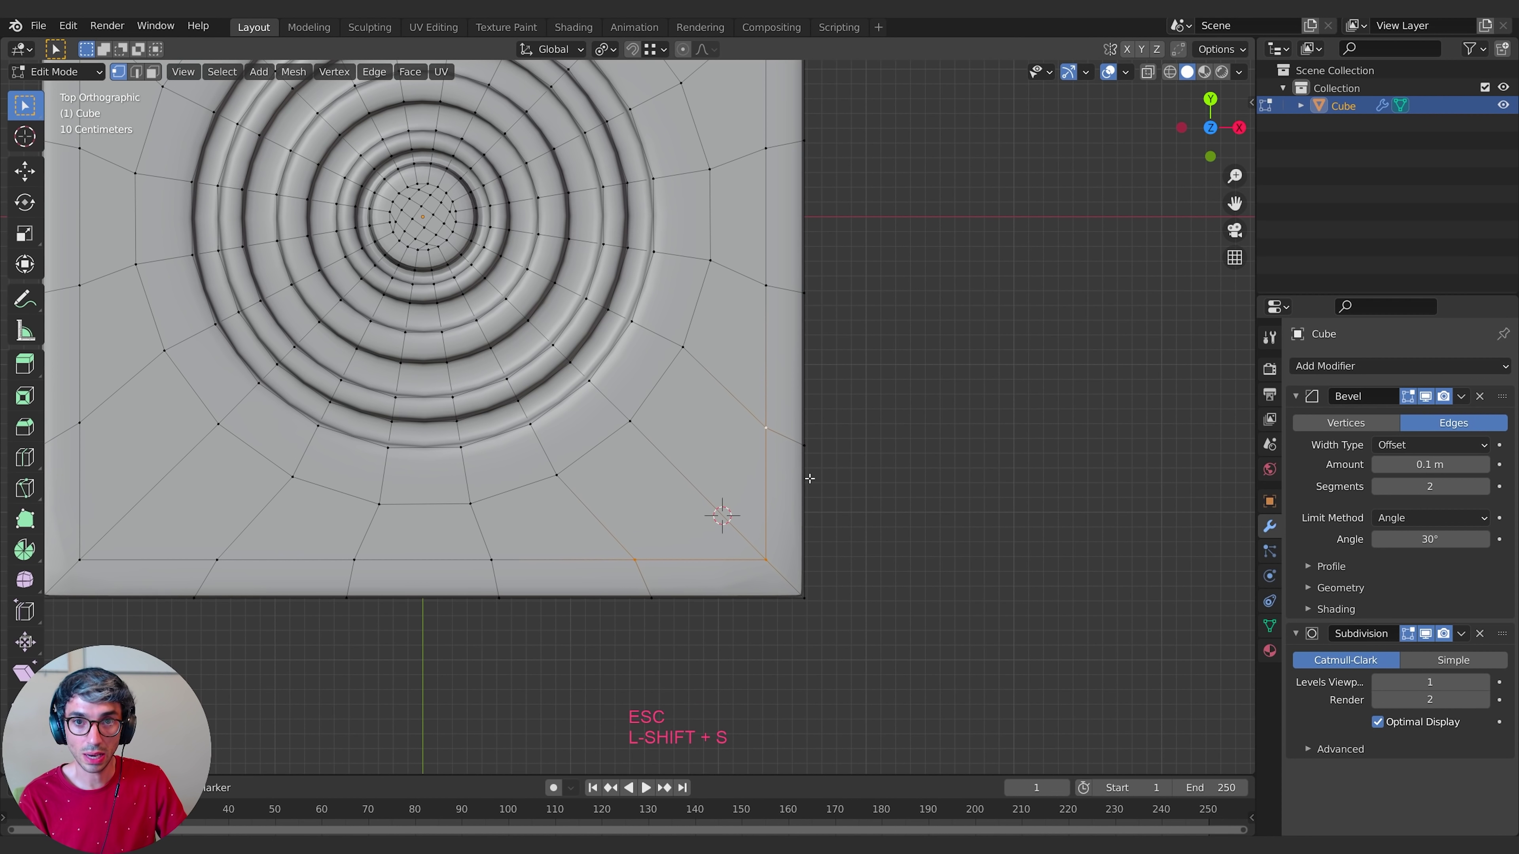
key(shift+a)
click(737, 469)
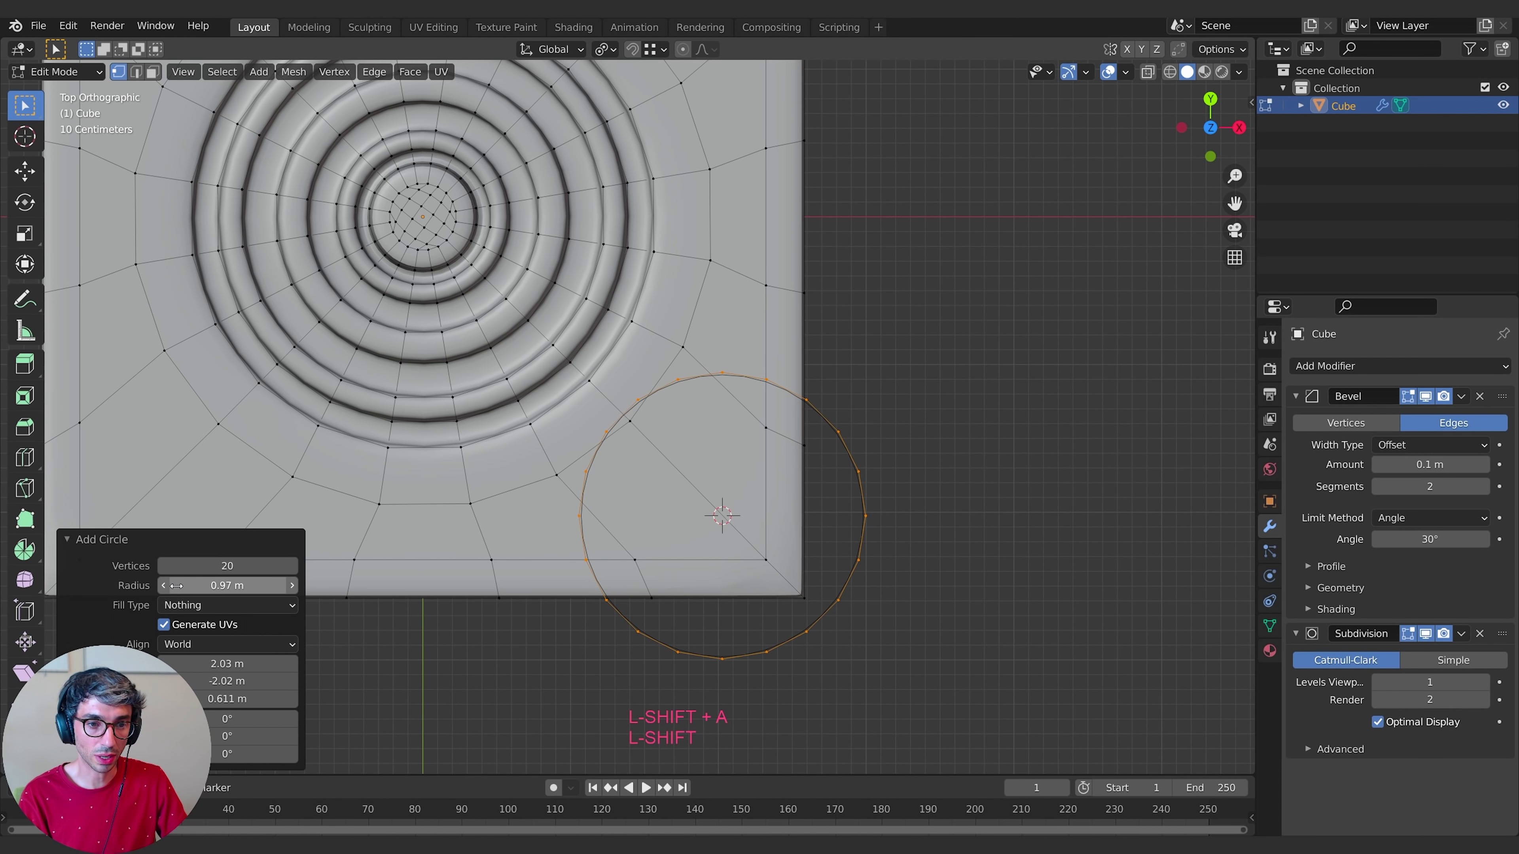
drag(227, 566, 185, 565)
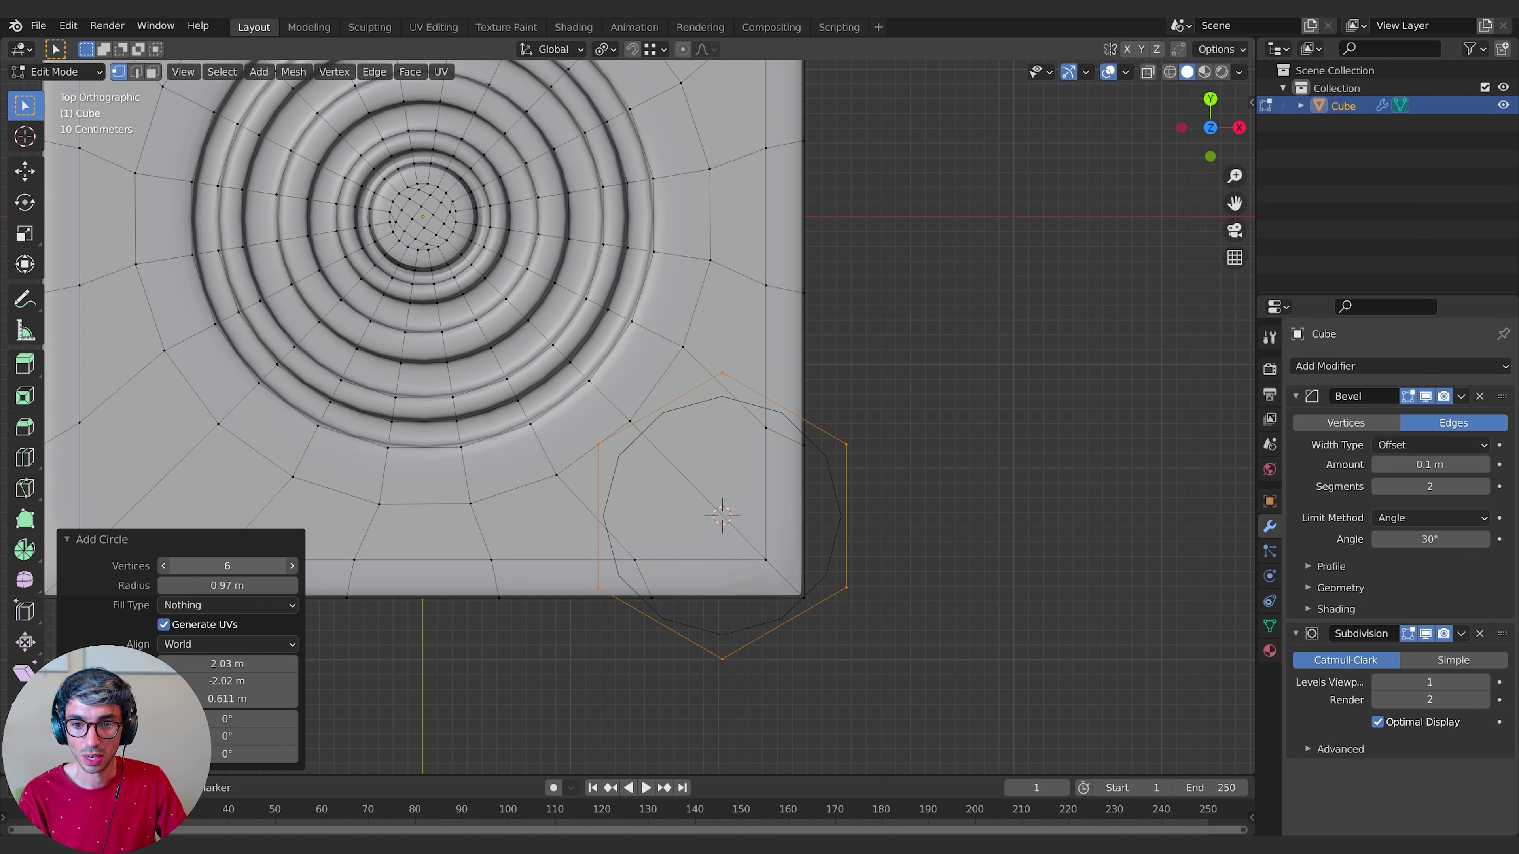
click(163, 565)
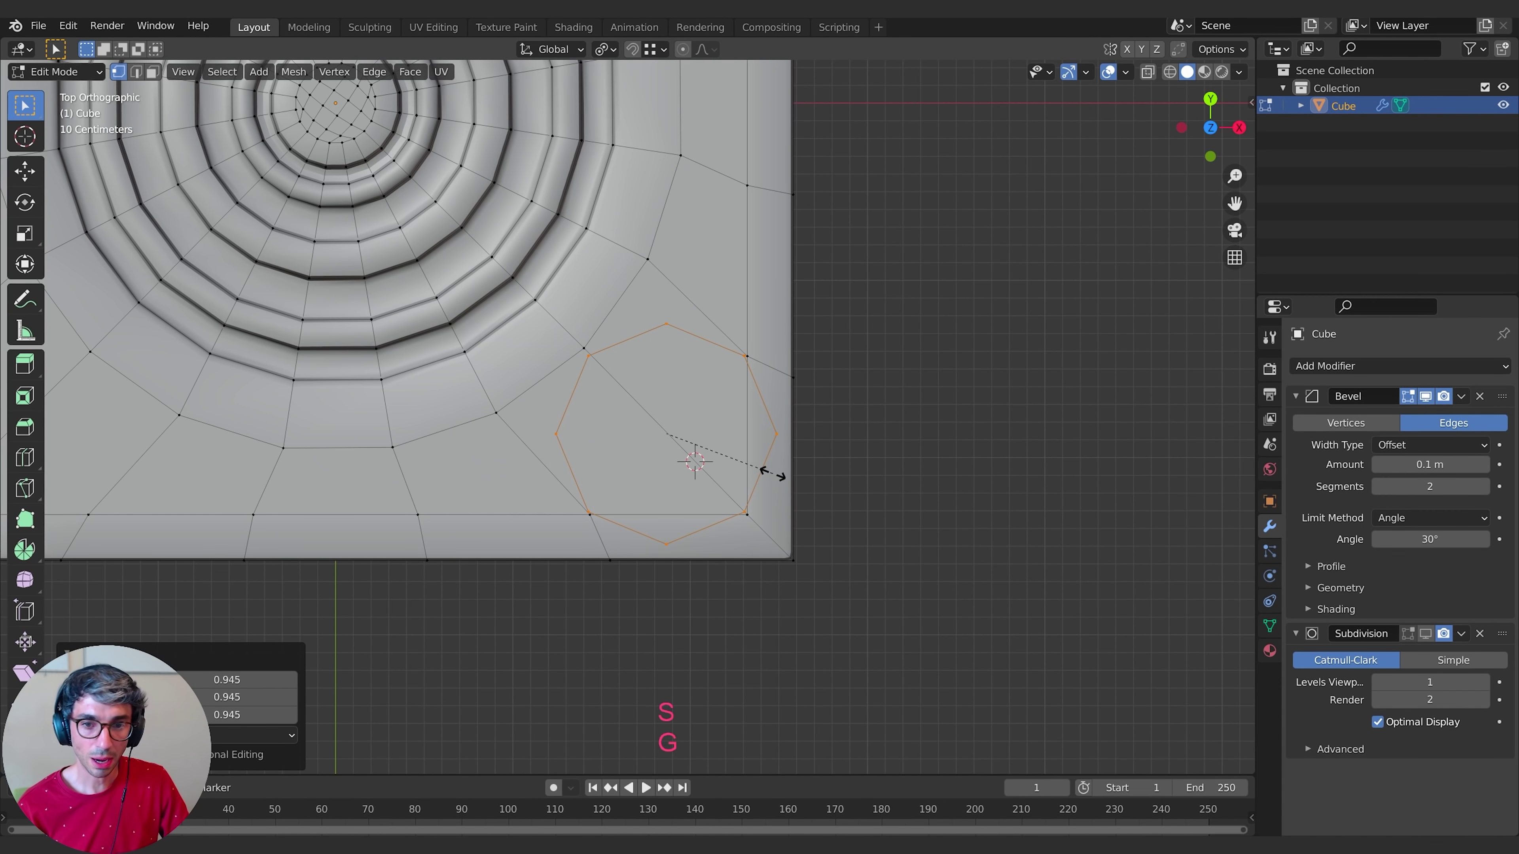
- Move and scale the circle so its vertices line up with the inset loop's vertices, with a final scale of about 1.03
key(g)
click(773, 475)
key(s)
click(769, 475)
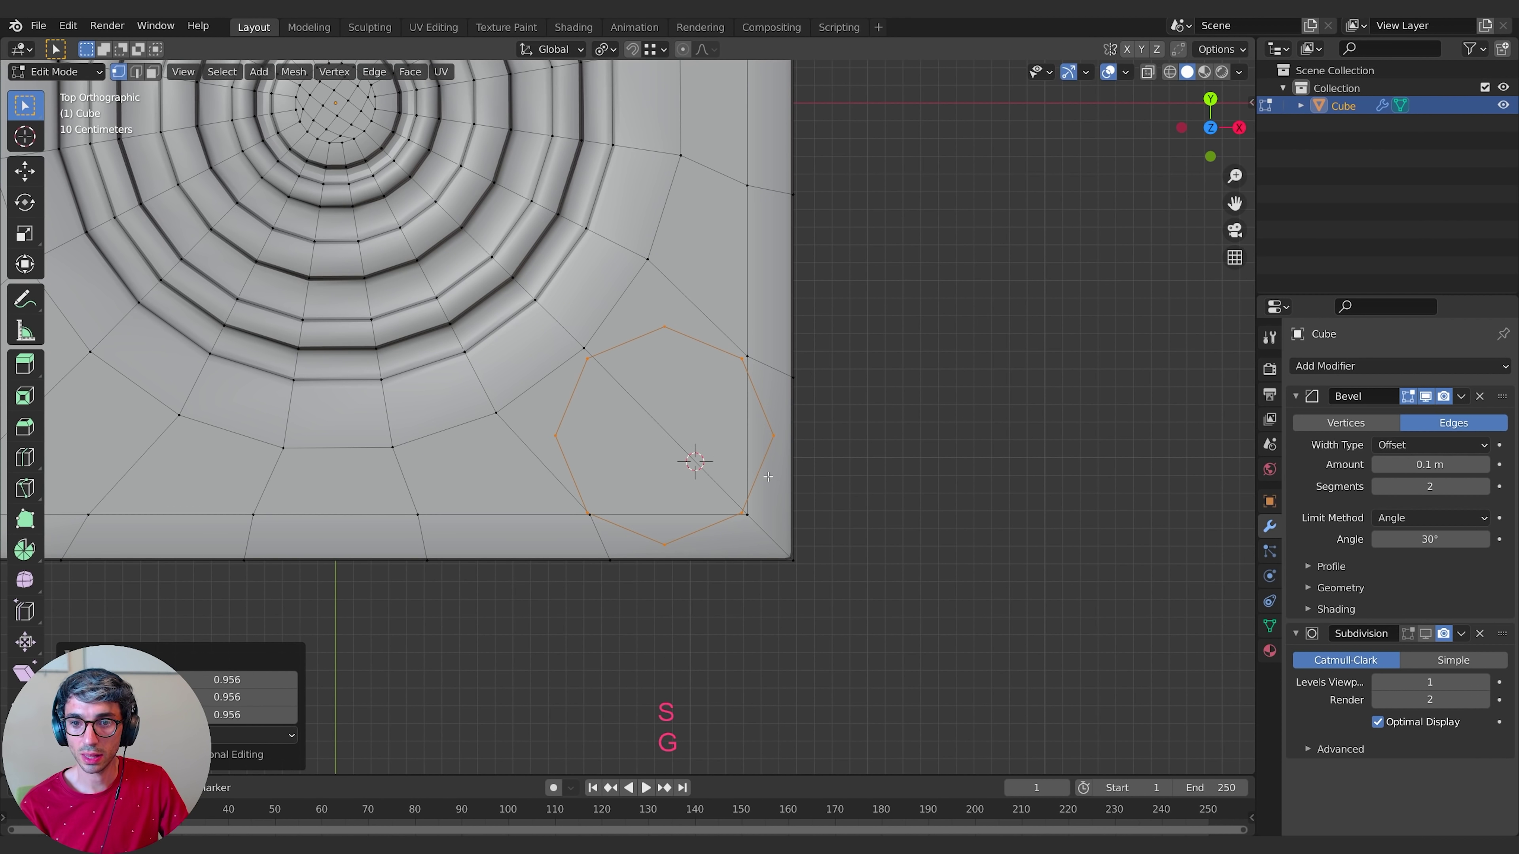
key(g)
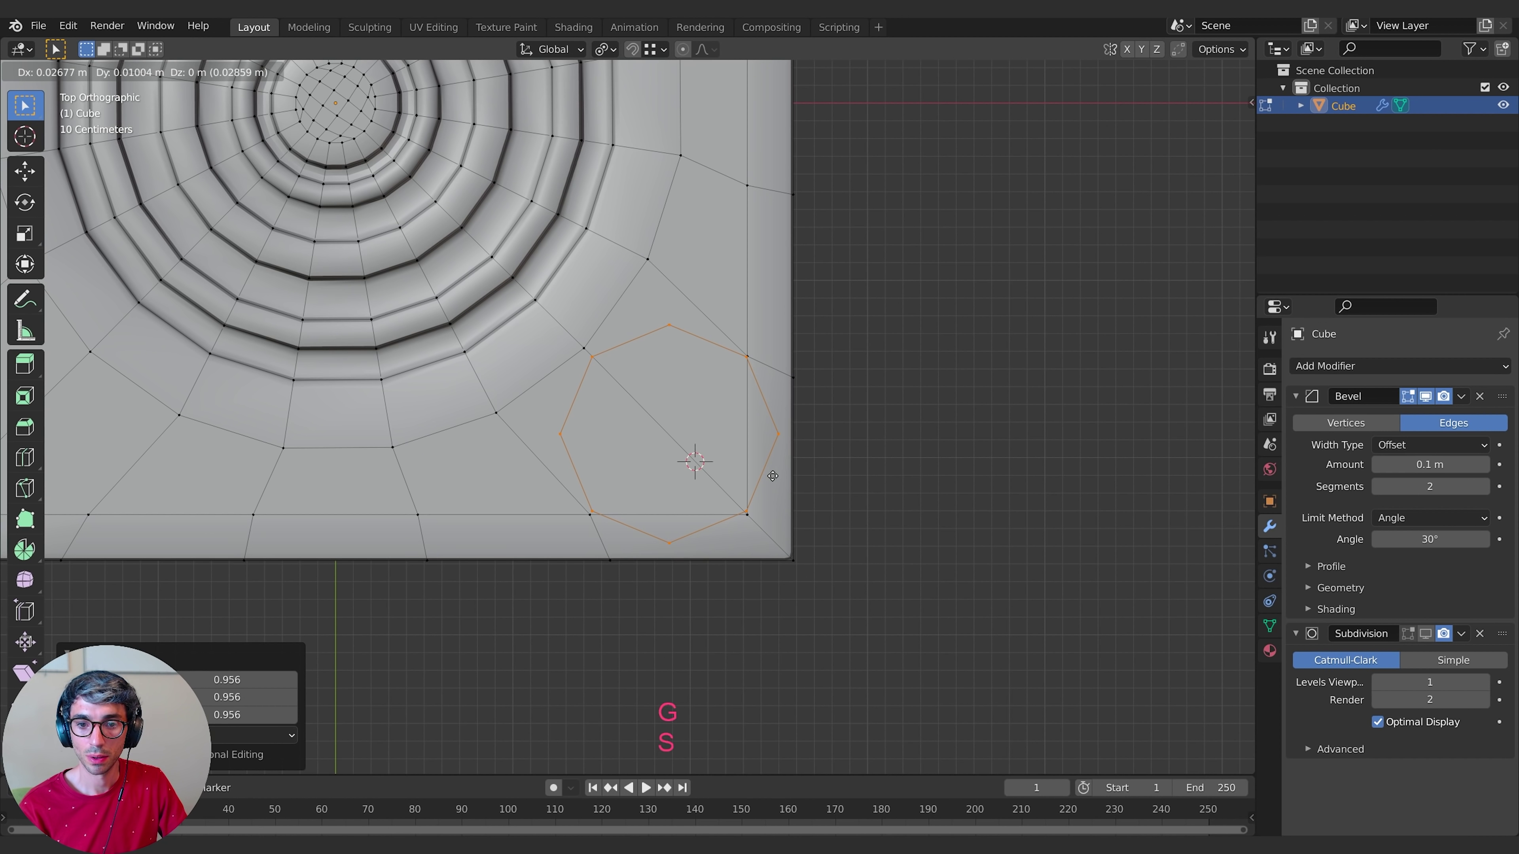
click(772, 476)
key(s)
click(762, 387)
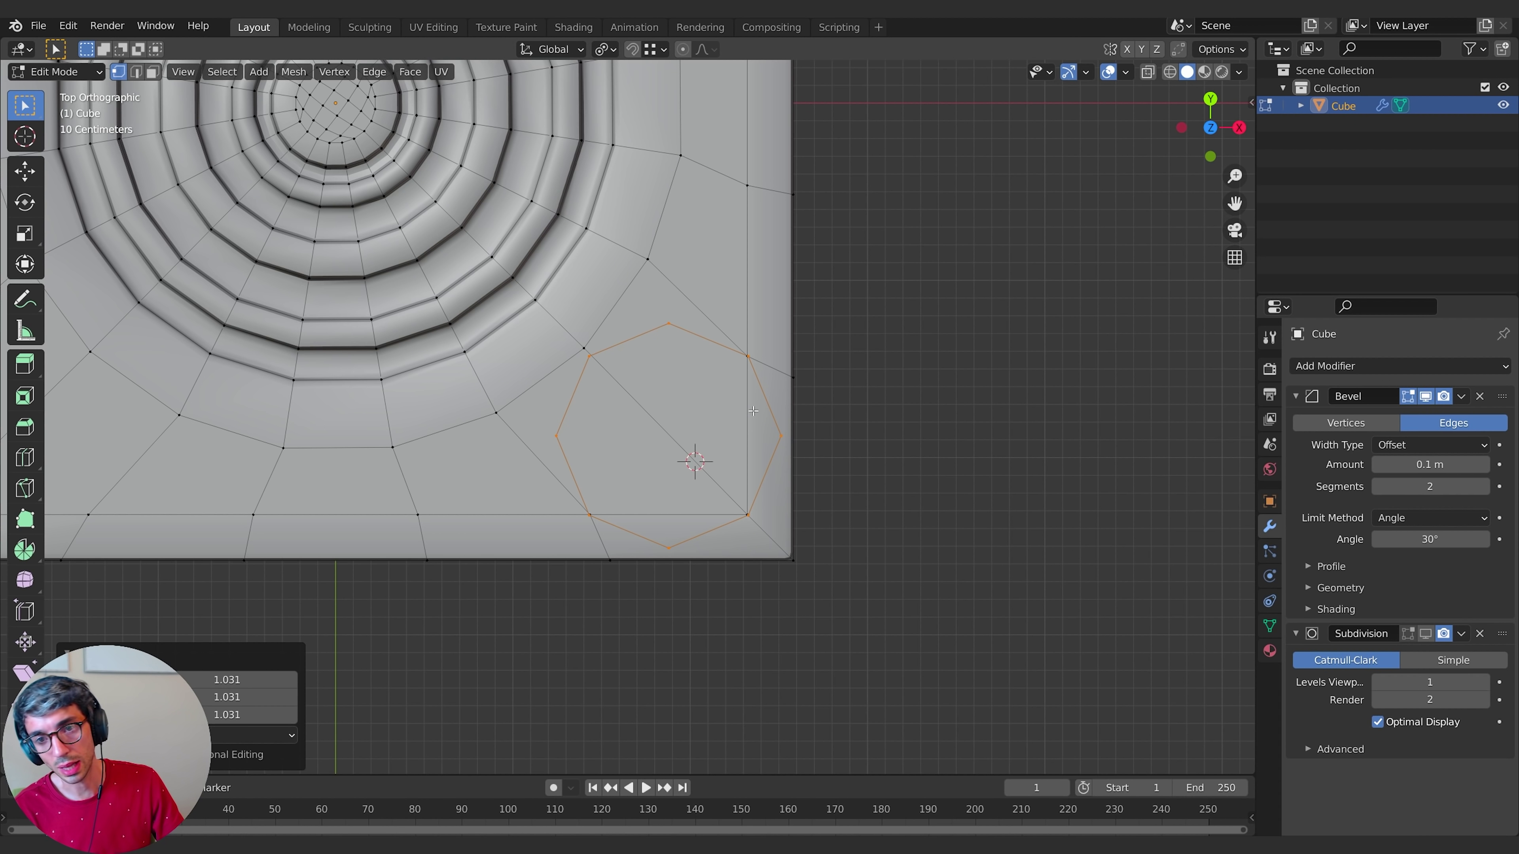
- Merge the circle's vertices with the overlapping inset-loop vertices on the loop's -Y and +X sides
click(587, 520)
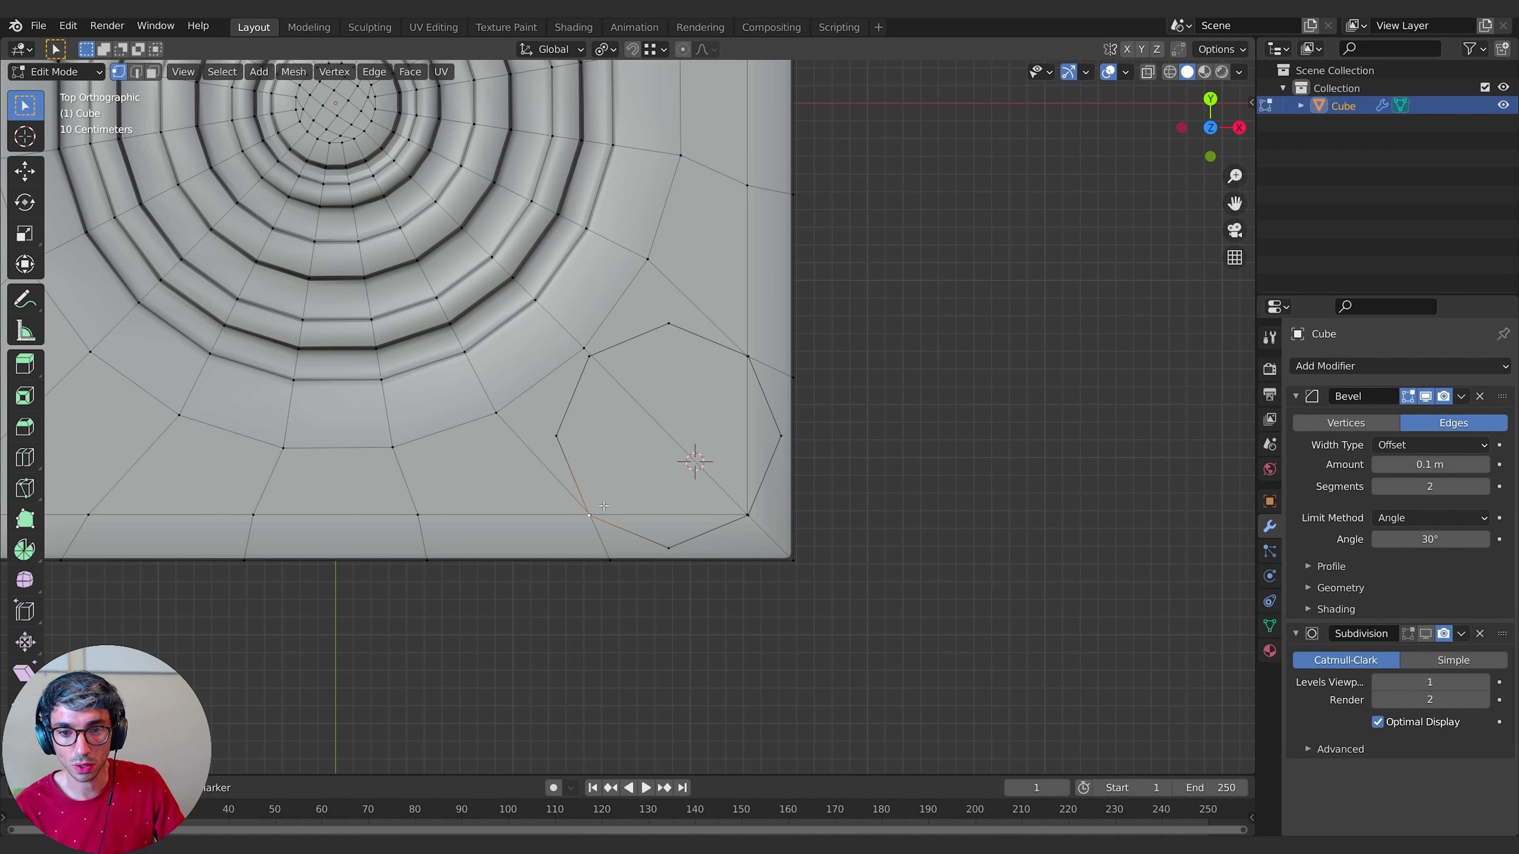
key(b)
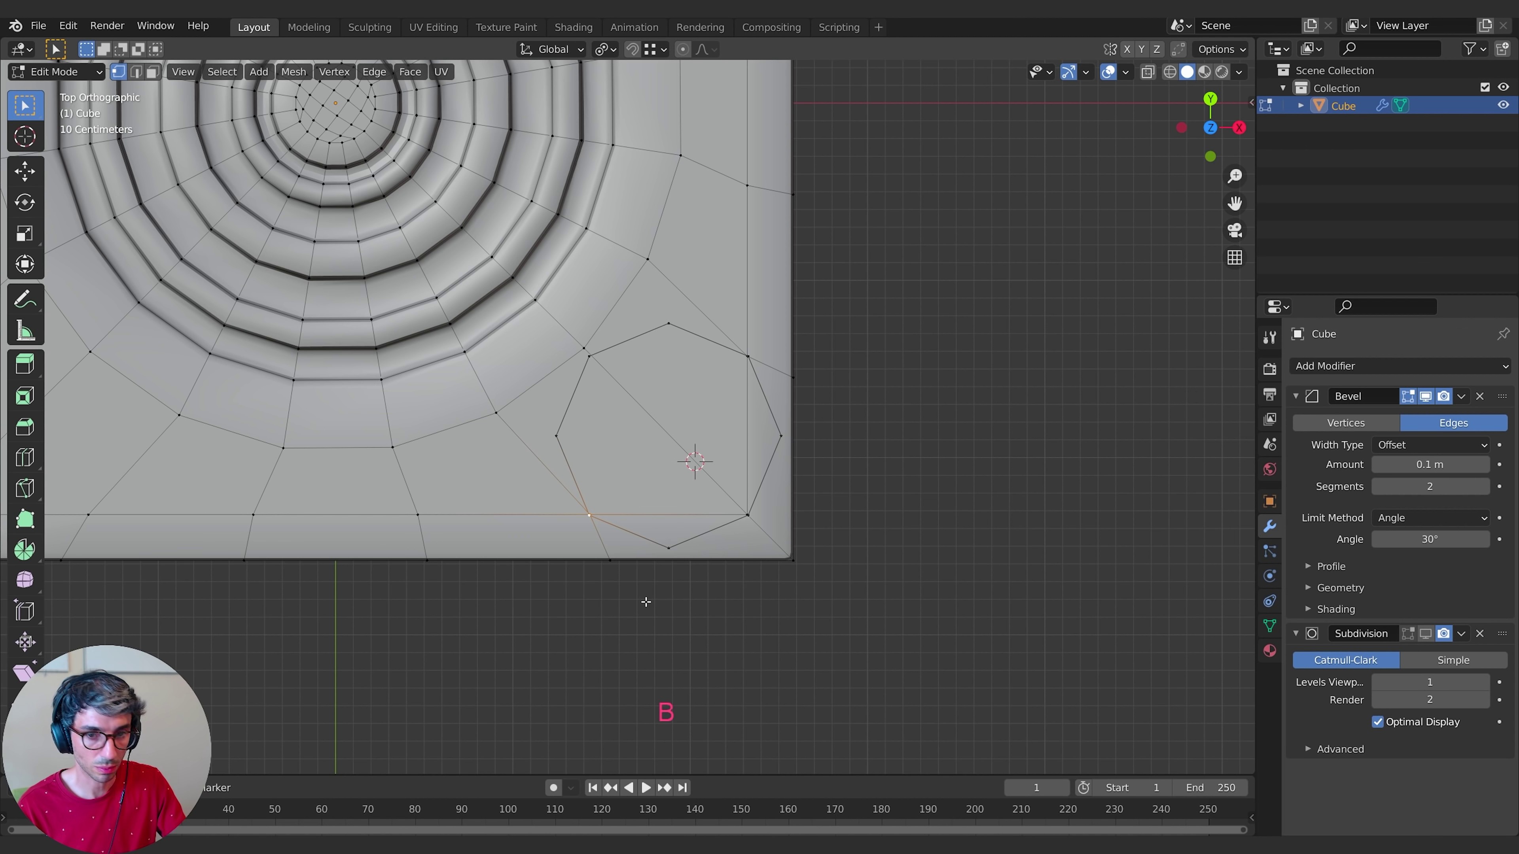
key(m)
click(614, 540)
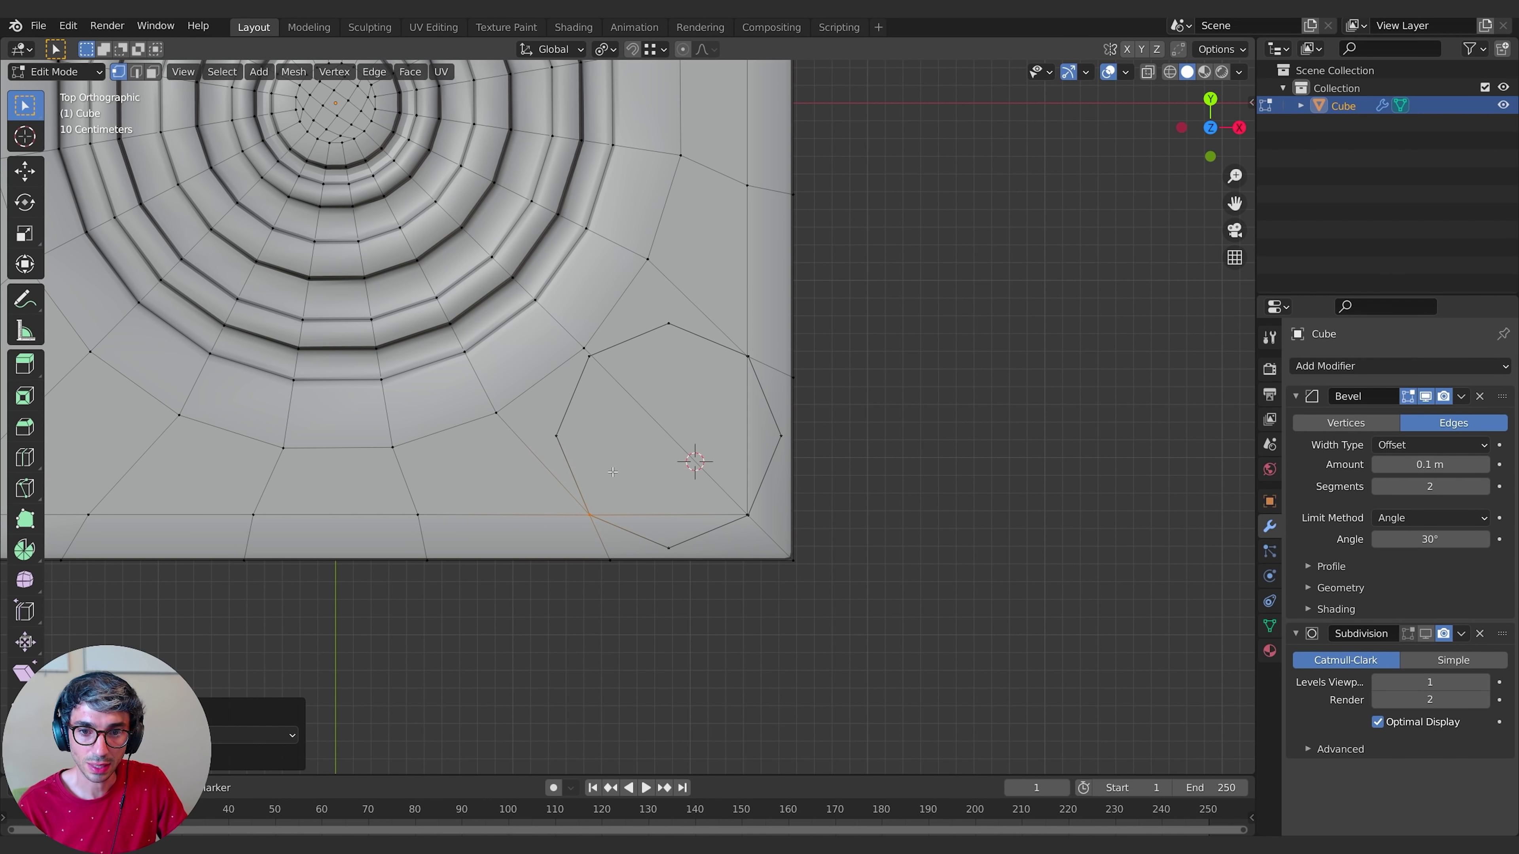
click(746, 358)
key(b)
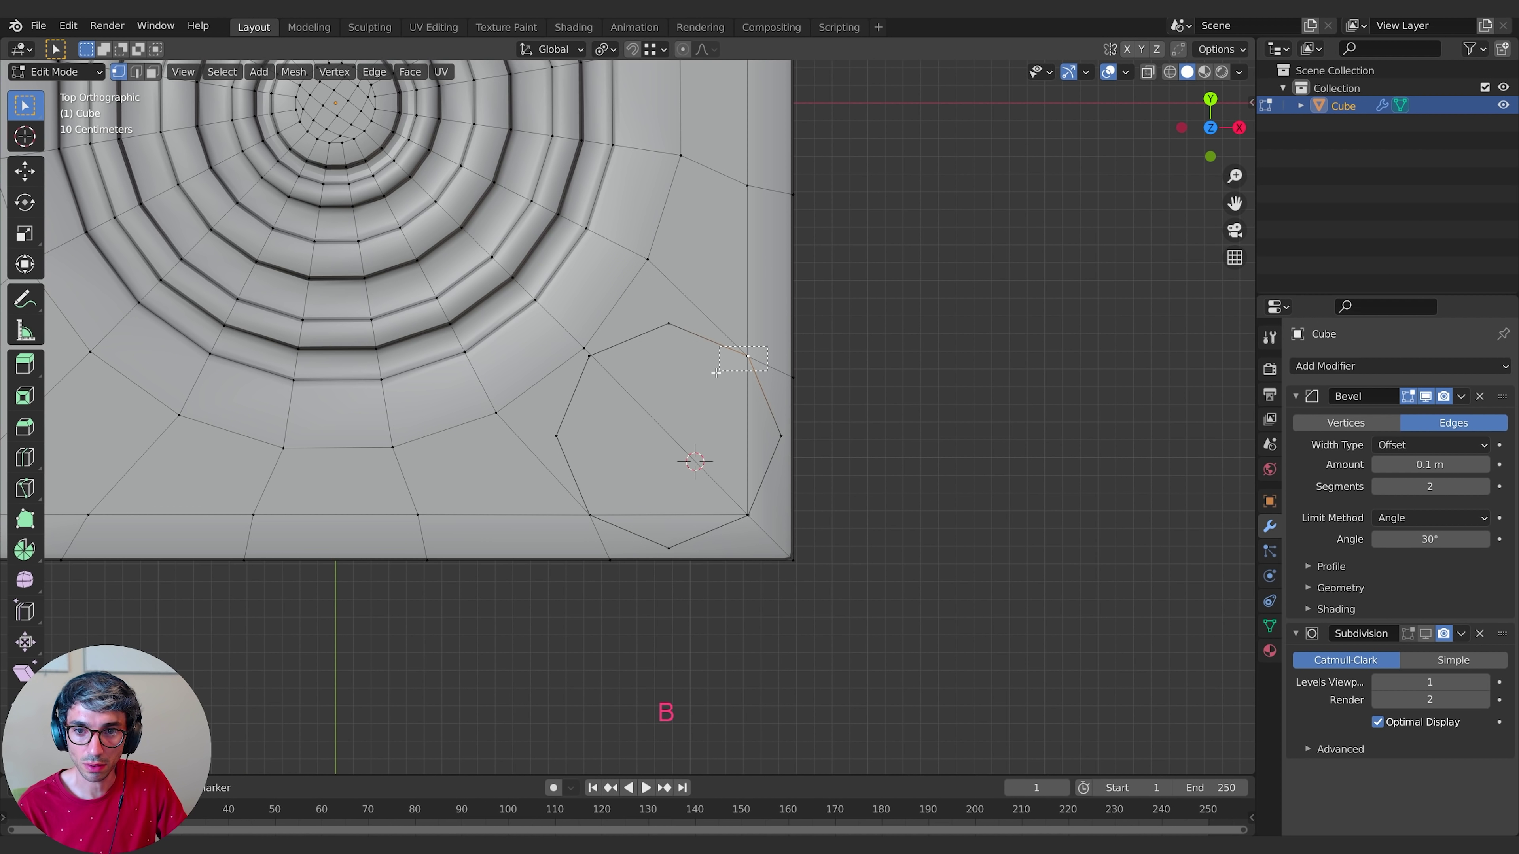
key(m)
click(746, 365)
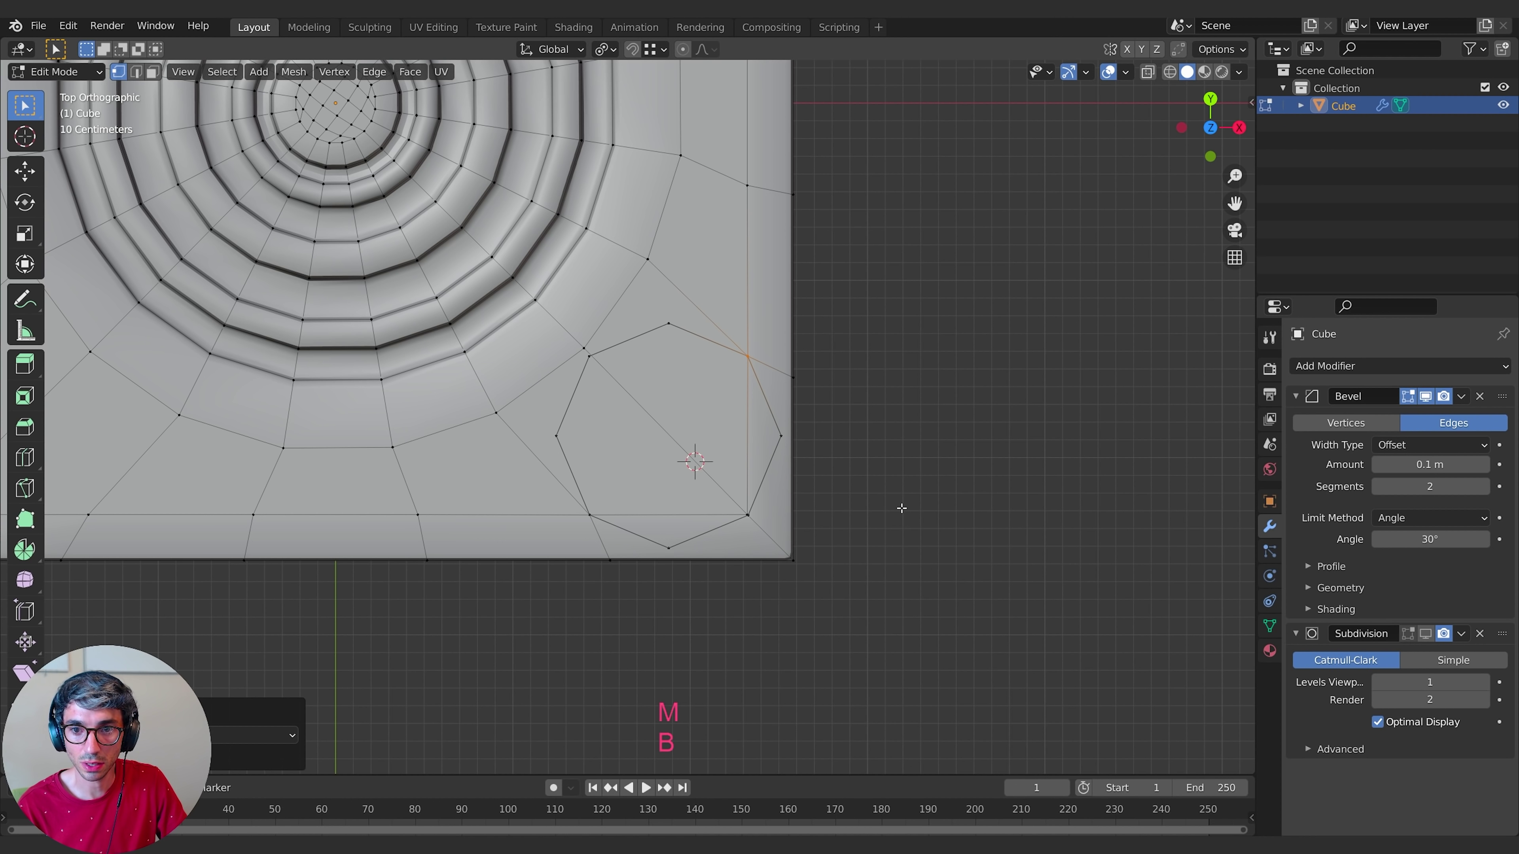
- Delete the inset loop's +X/-Y corner vertex to open the slab's top surface around the circle
click(749, 516)
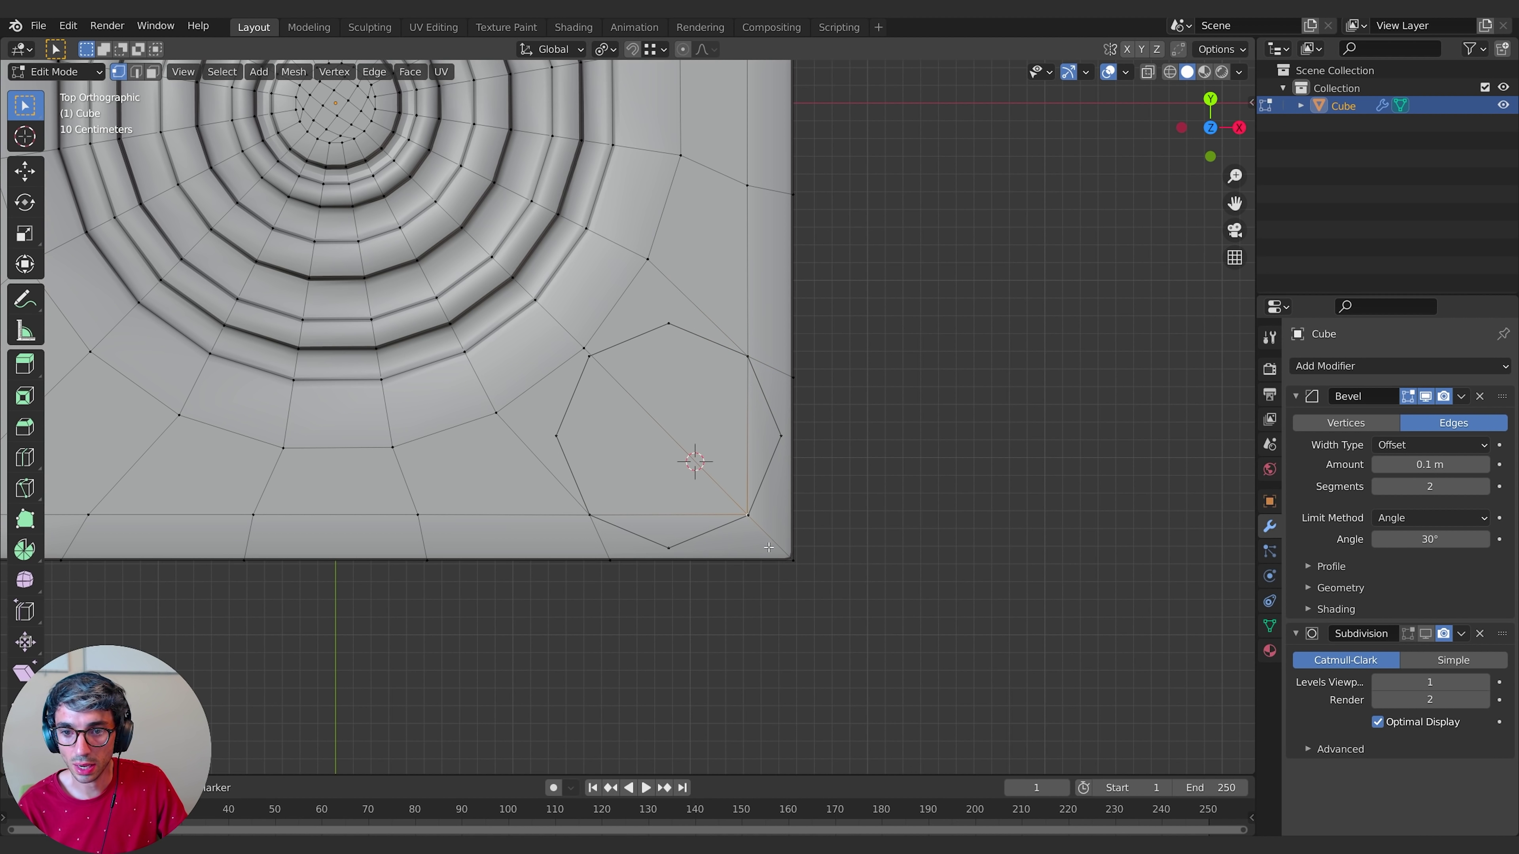
middle_drag(877, 560, 898, 477)
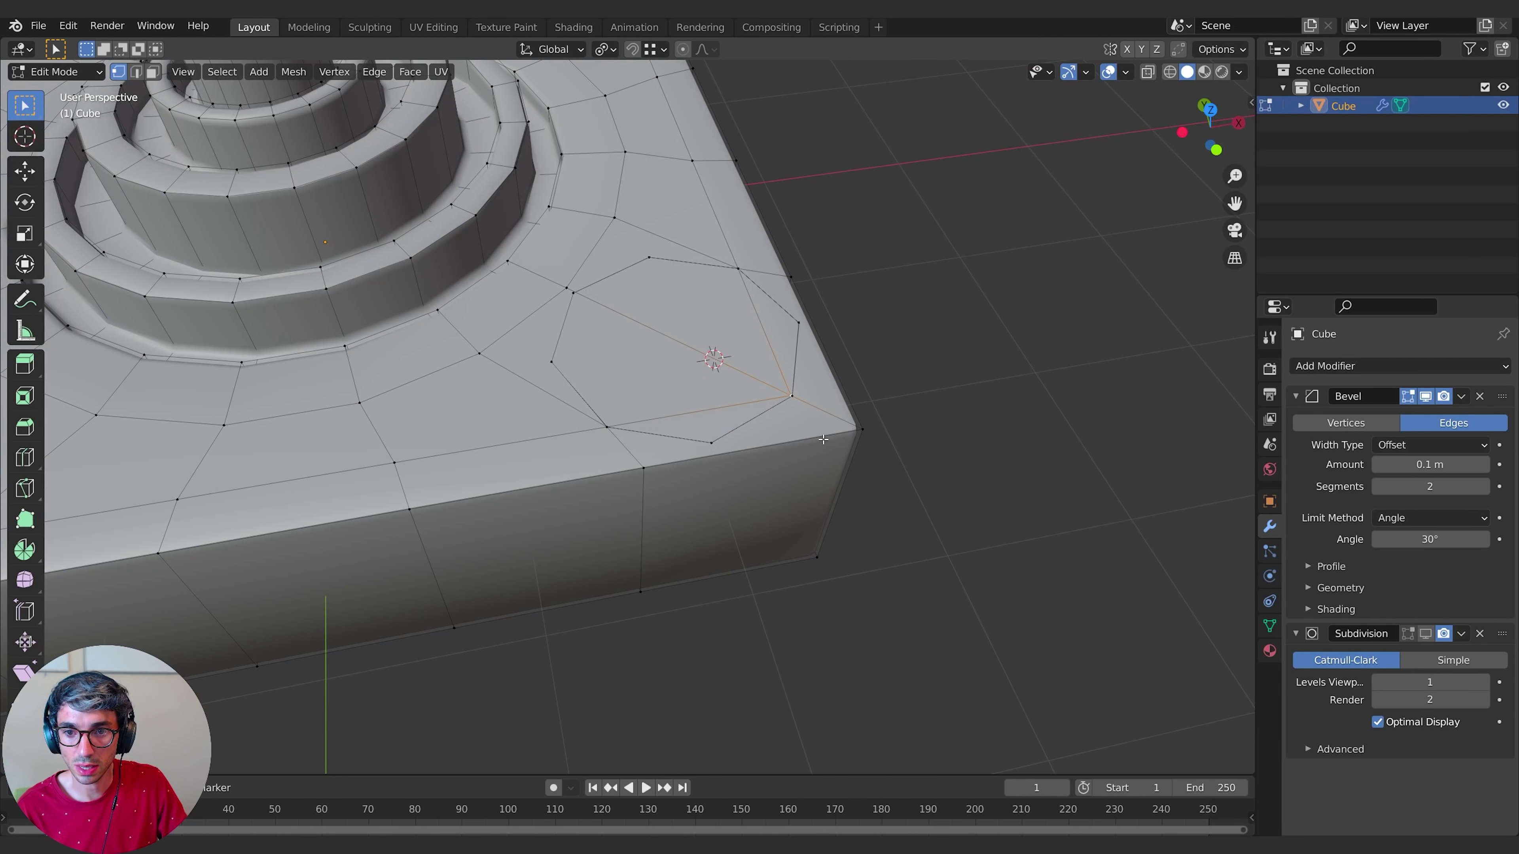
key(x)
click(814, 401)
middle_drag(816, 407, 850, 454)
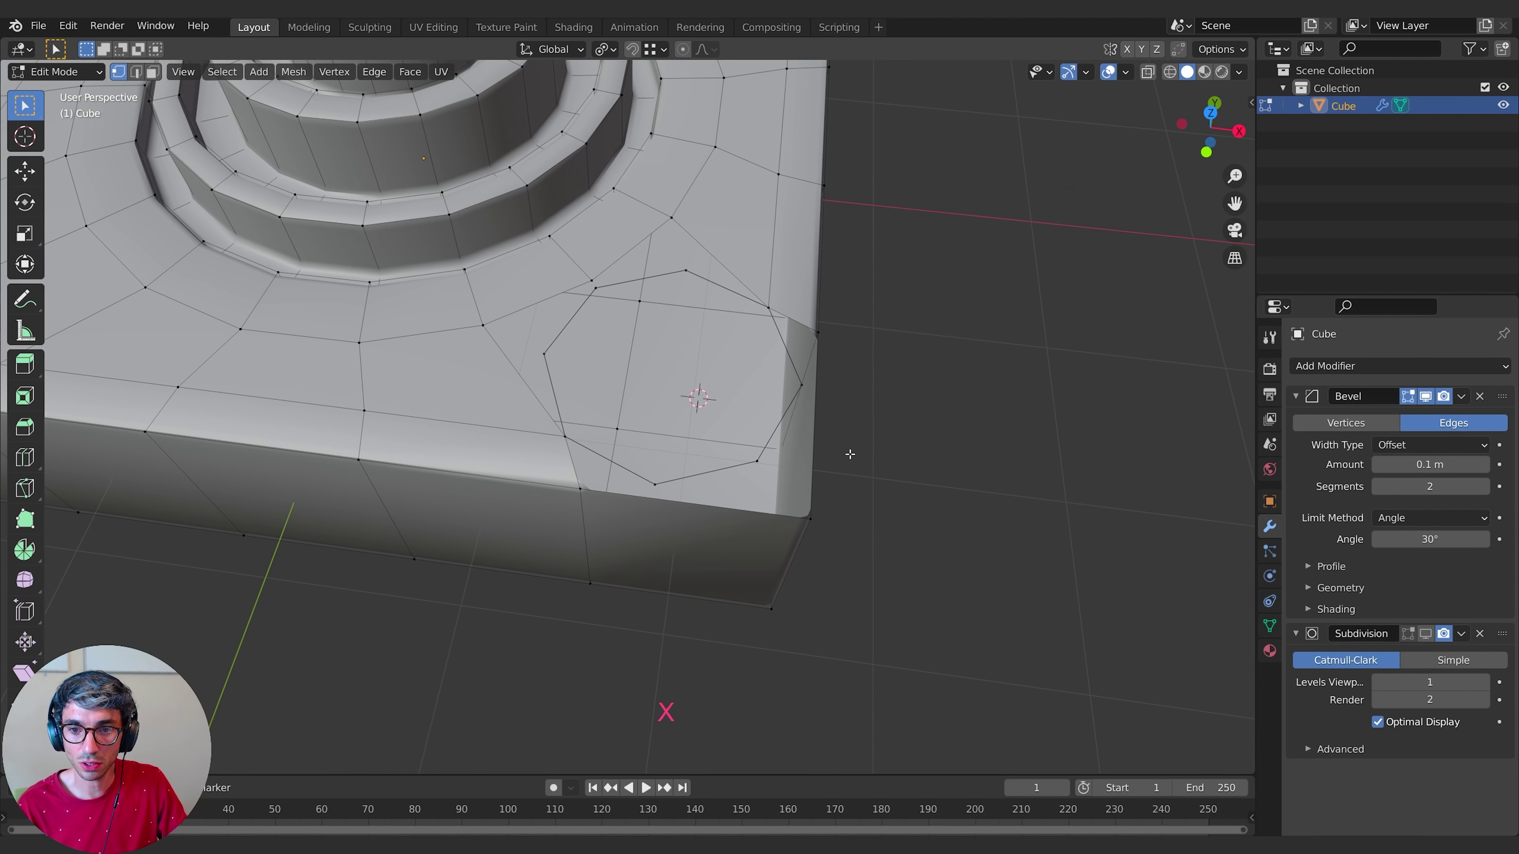
middle_drag(916, 524, 664, 509)
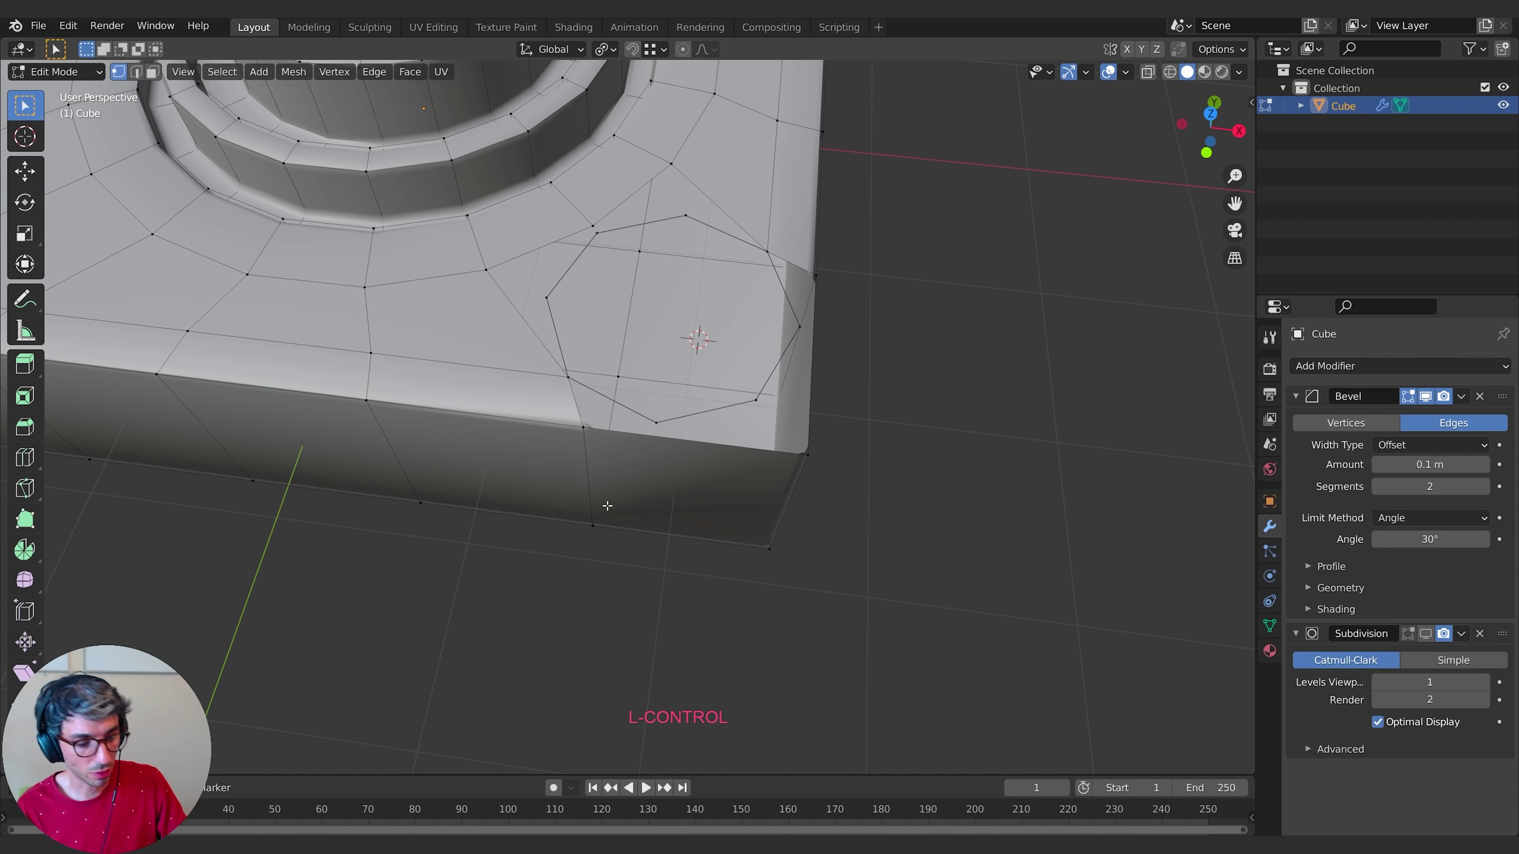
key(ctrl+r)
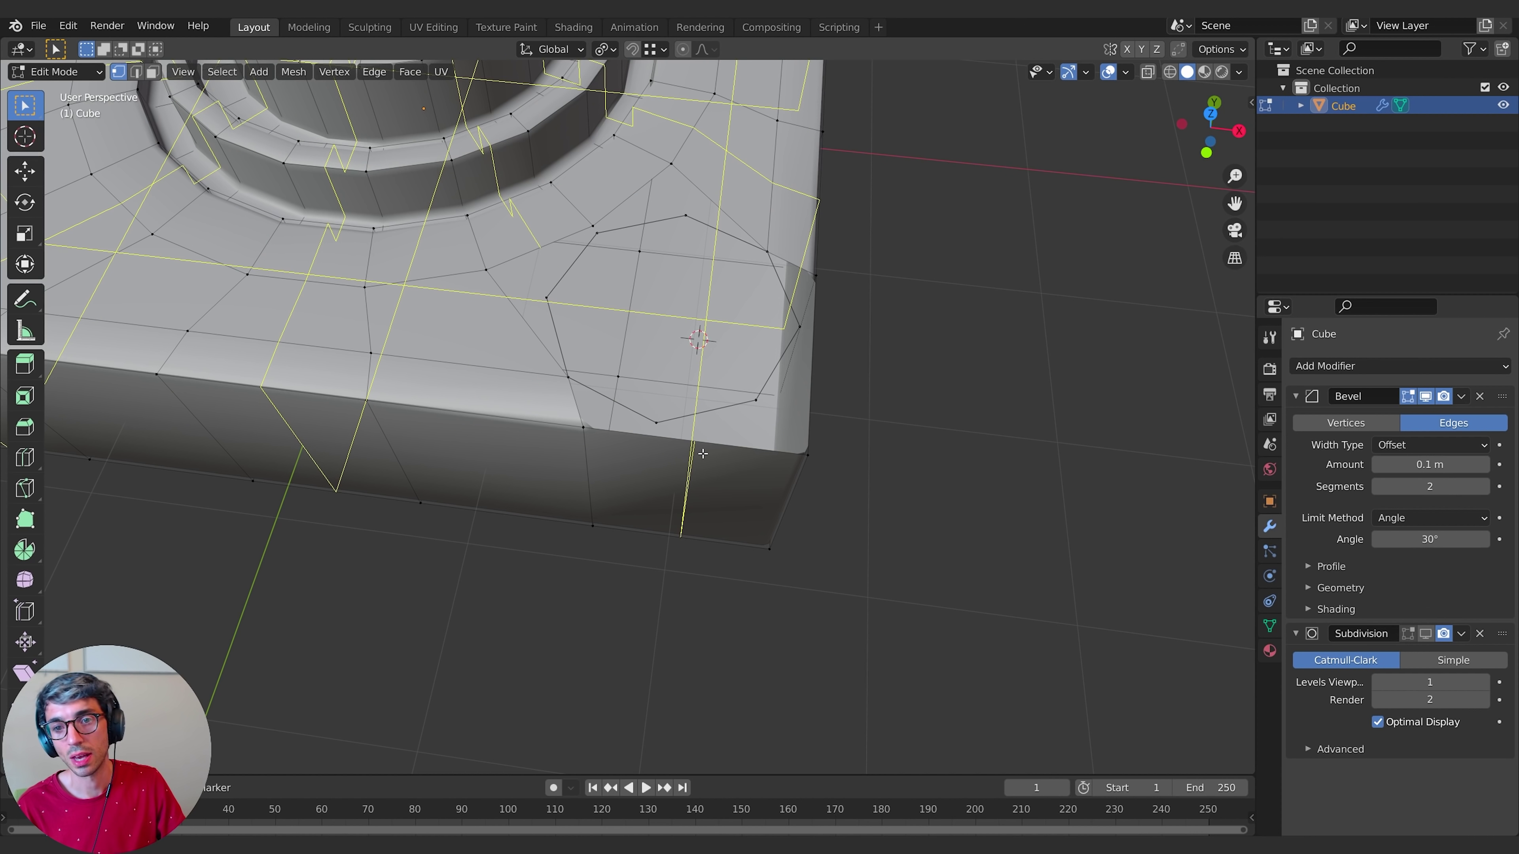
key(Escape)
scroll(706, 527, down, 6)
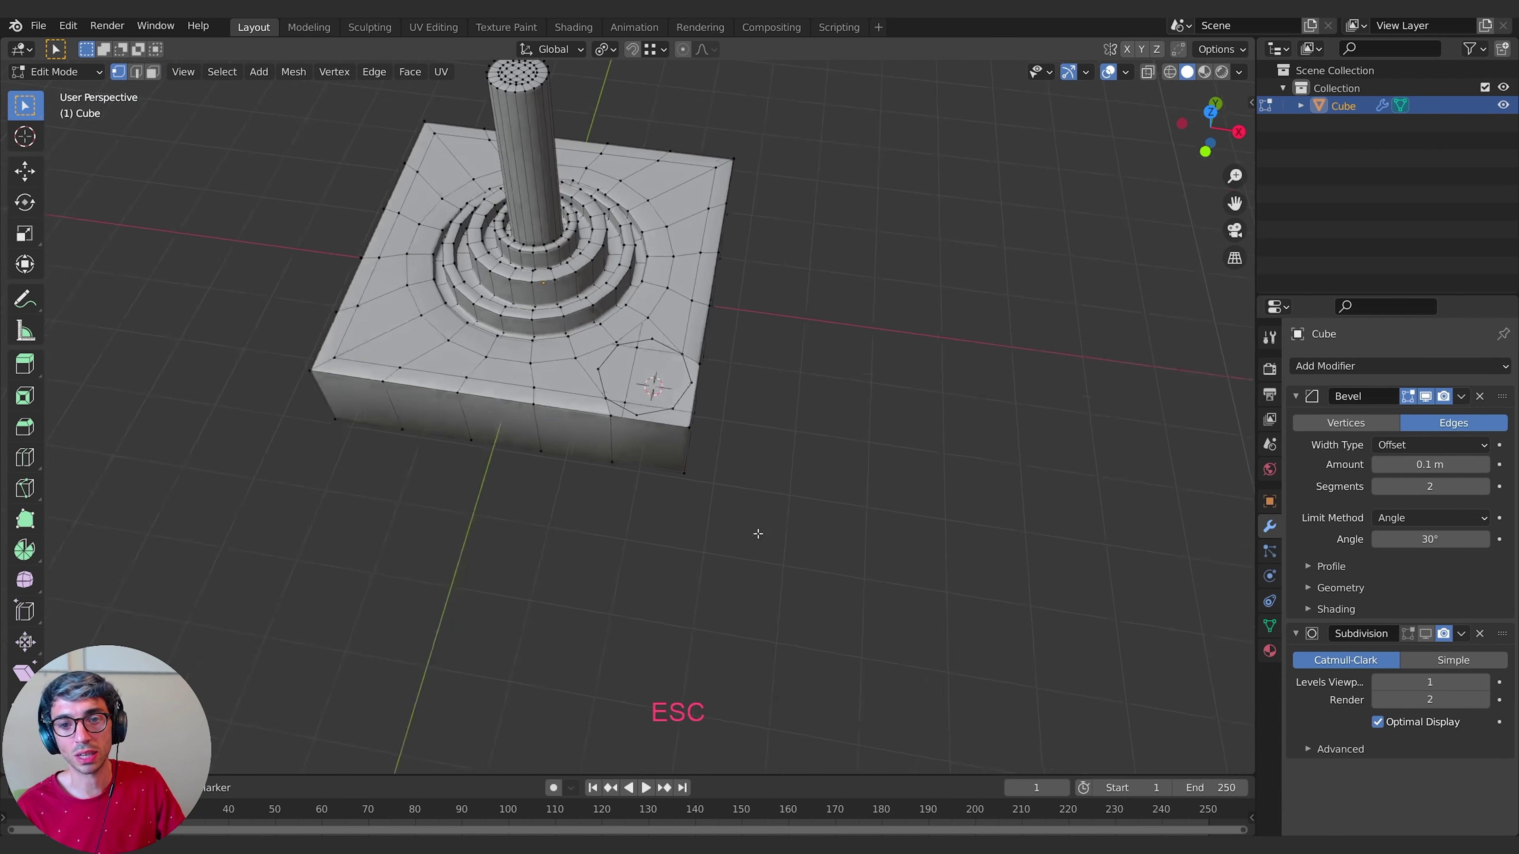
middle_drag(753, 533, 658, 419)
key(ctrl+r)
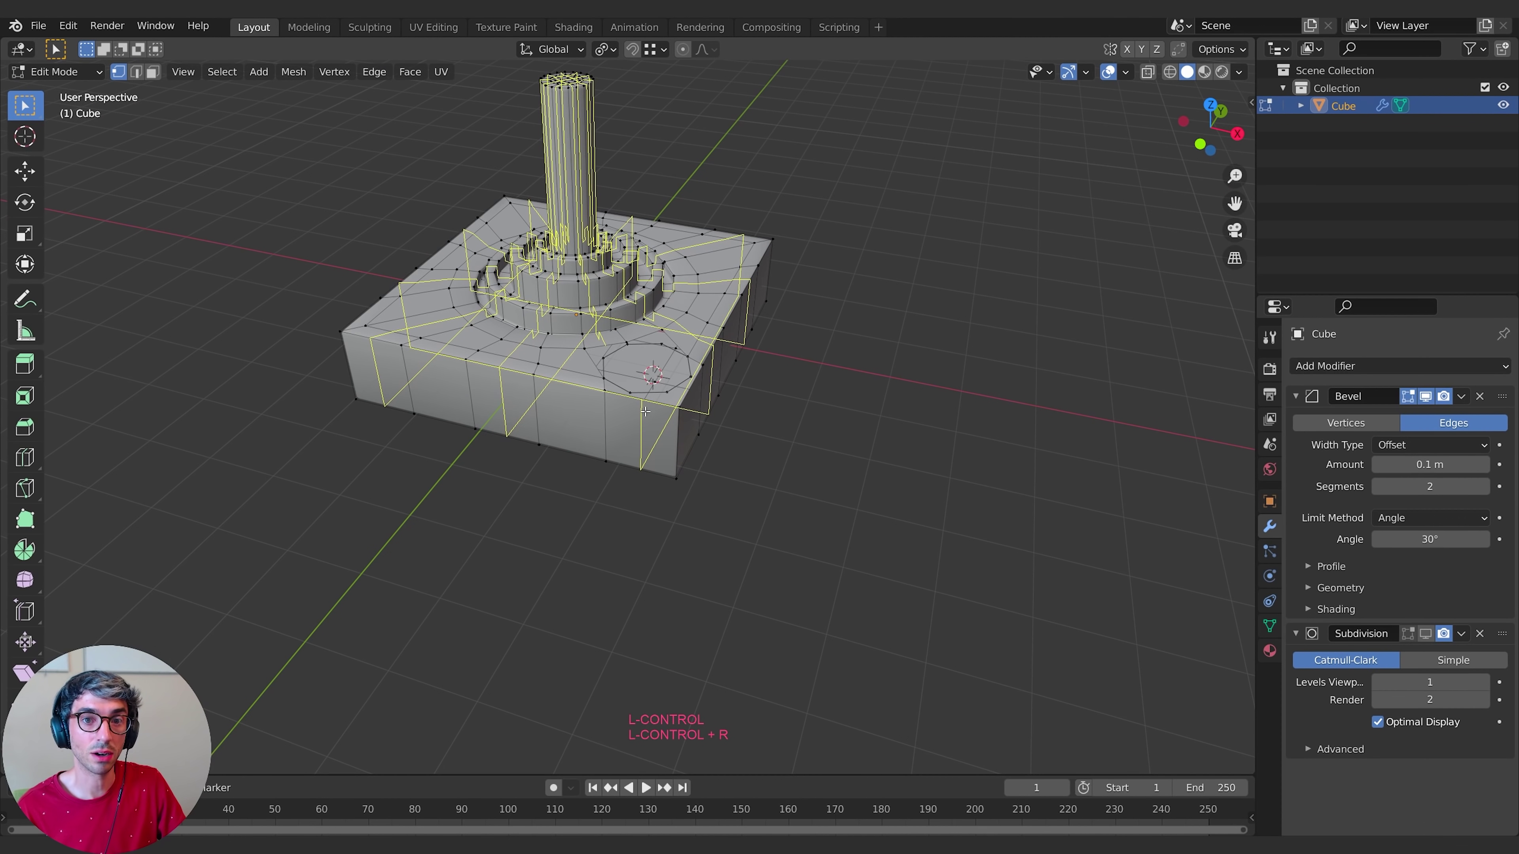
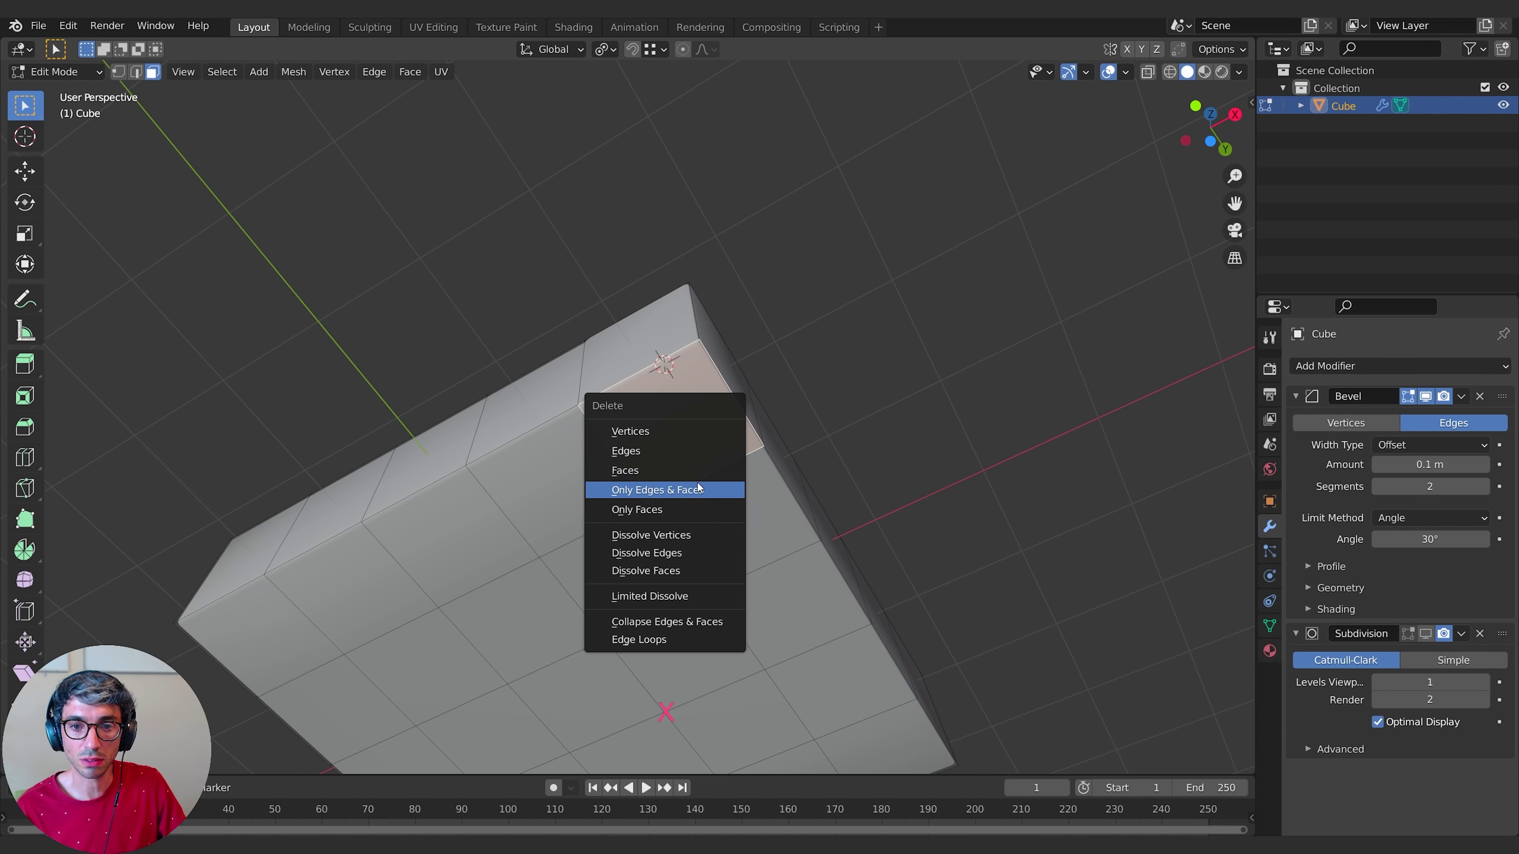
- Delete the slab's bottom face at the +X/-Y corner and add one centered loop cut through the adjacent -Y side face
click(669, 470)
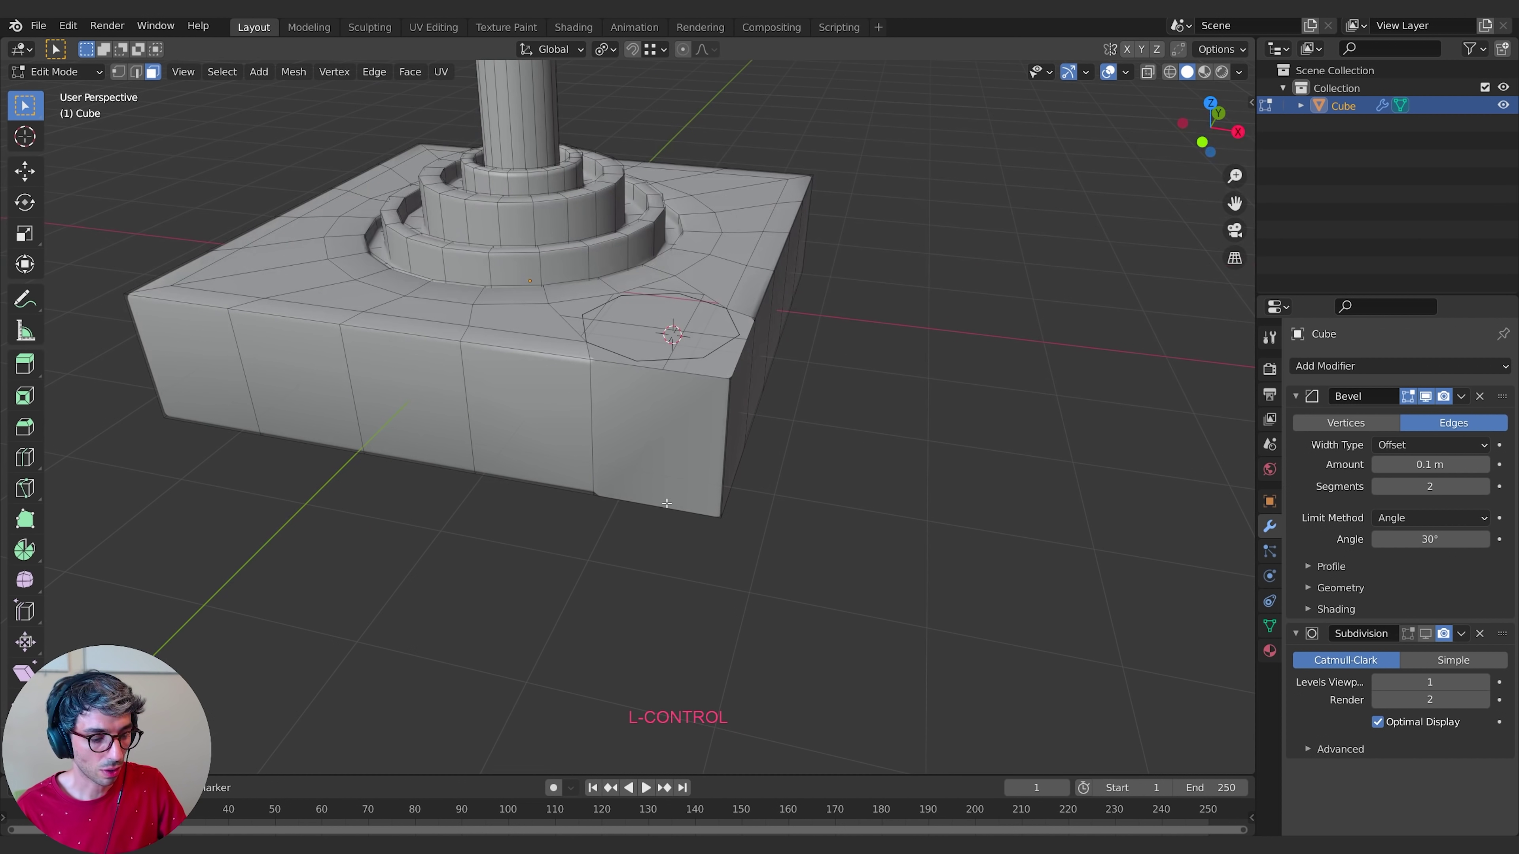
key(ctrl+r)
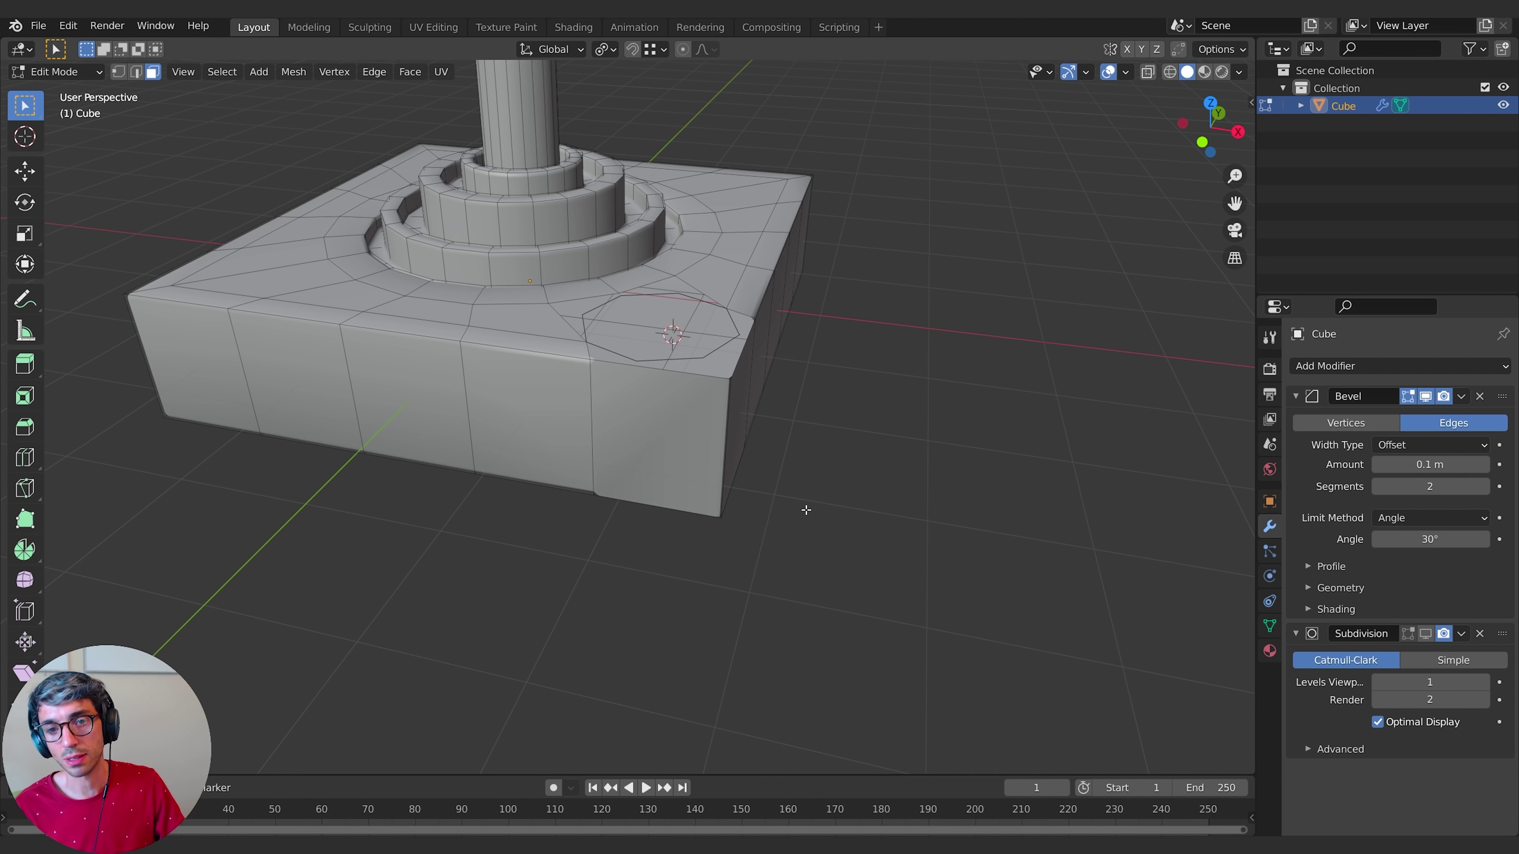
middle_drag(855, 574, 436, 465)
scroll(554, 504, up, 4)
middle_drag(604, 542, 870, 352)
middle_drag(727, 622, 641, 505)
key(ctrl+r)
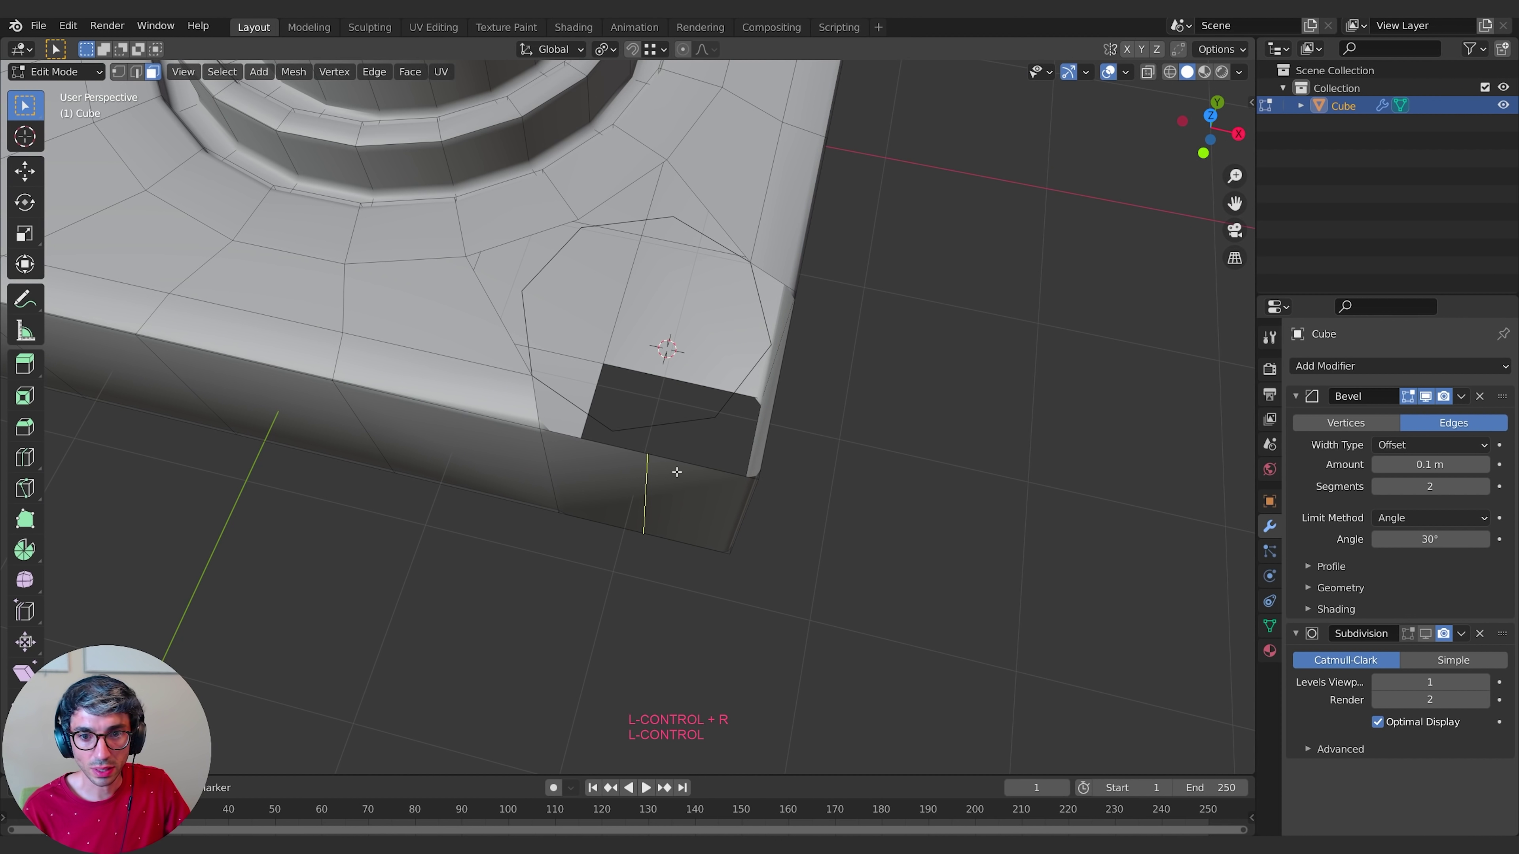
click(706, 504)
key(Escape)
middle_drag(601, 456, 593, 456)
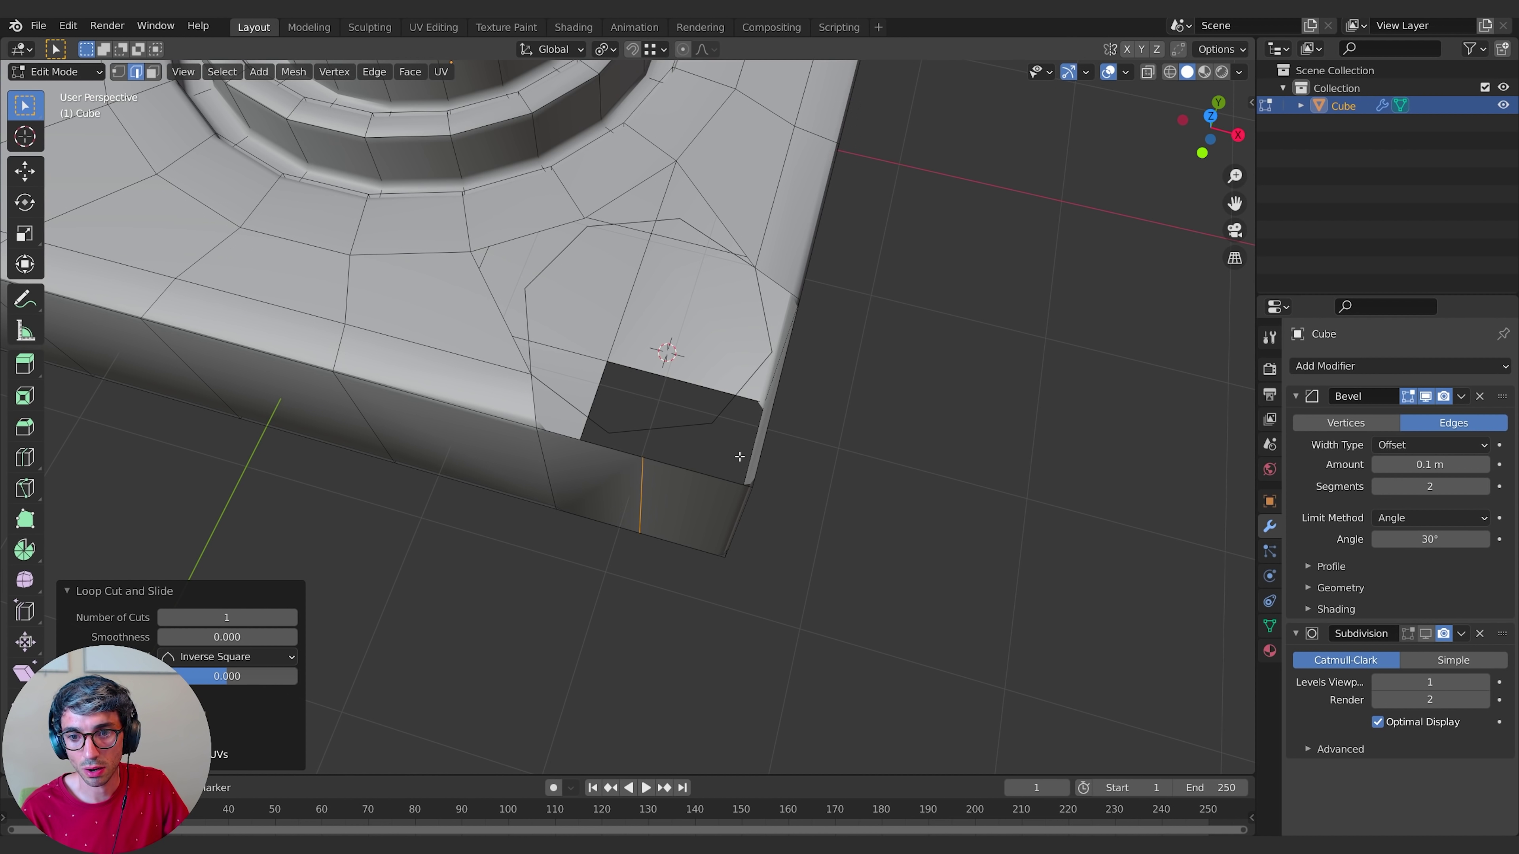
- Add one centered loop cut through the +X side face next to the same corner
middle_drag(719, 442, 729, 491)
key(ctrl+r)
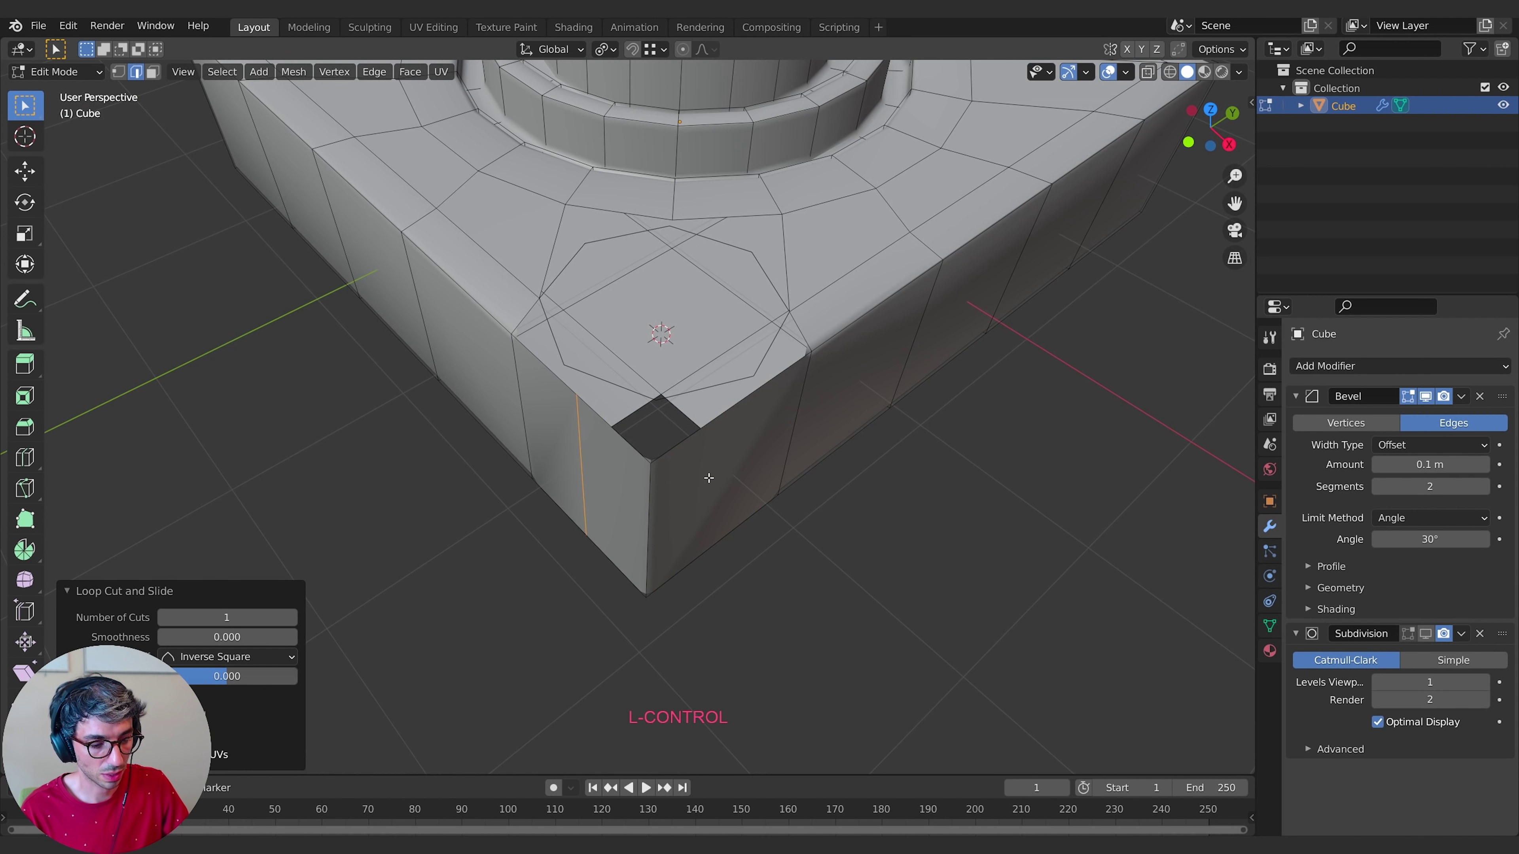
key(Escape)
middle_drag(709, 423, 782, 483)
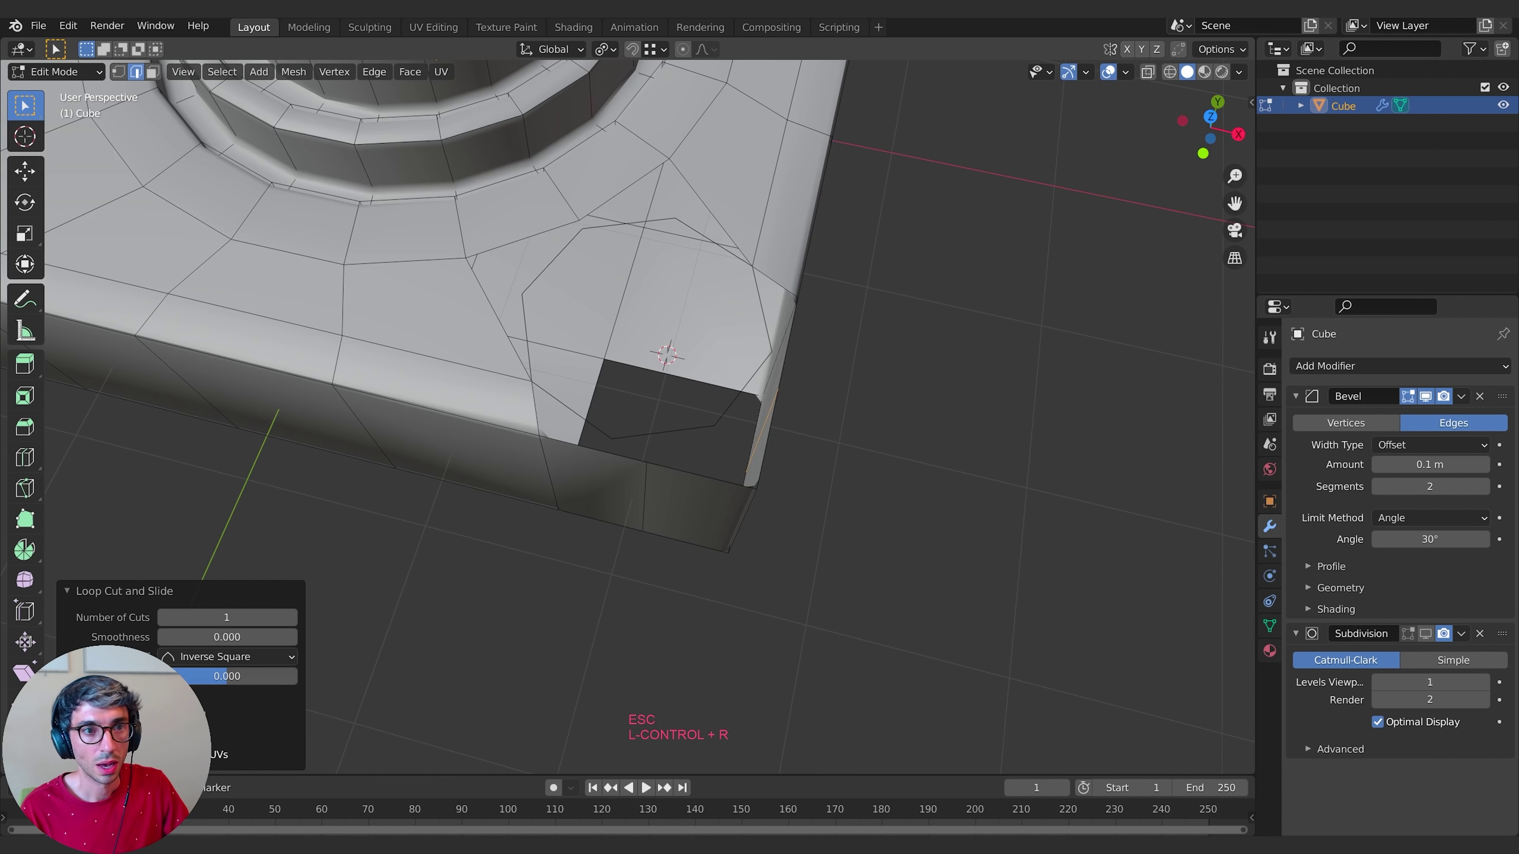
- In vertex mode, fill a face between two adjacent circle vertices and the slab's -Y top edge, up to the new cut
click(118, 72)
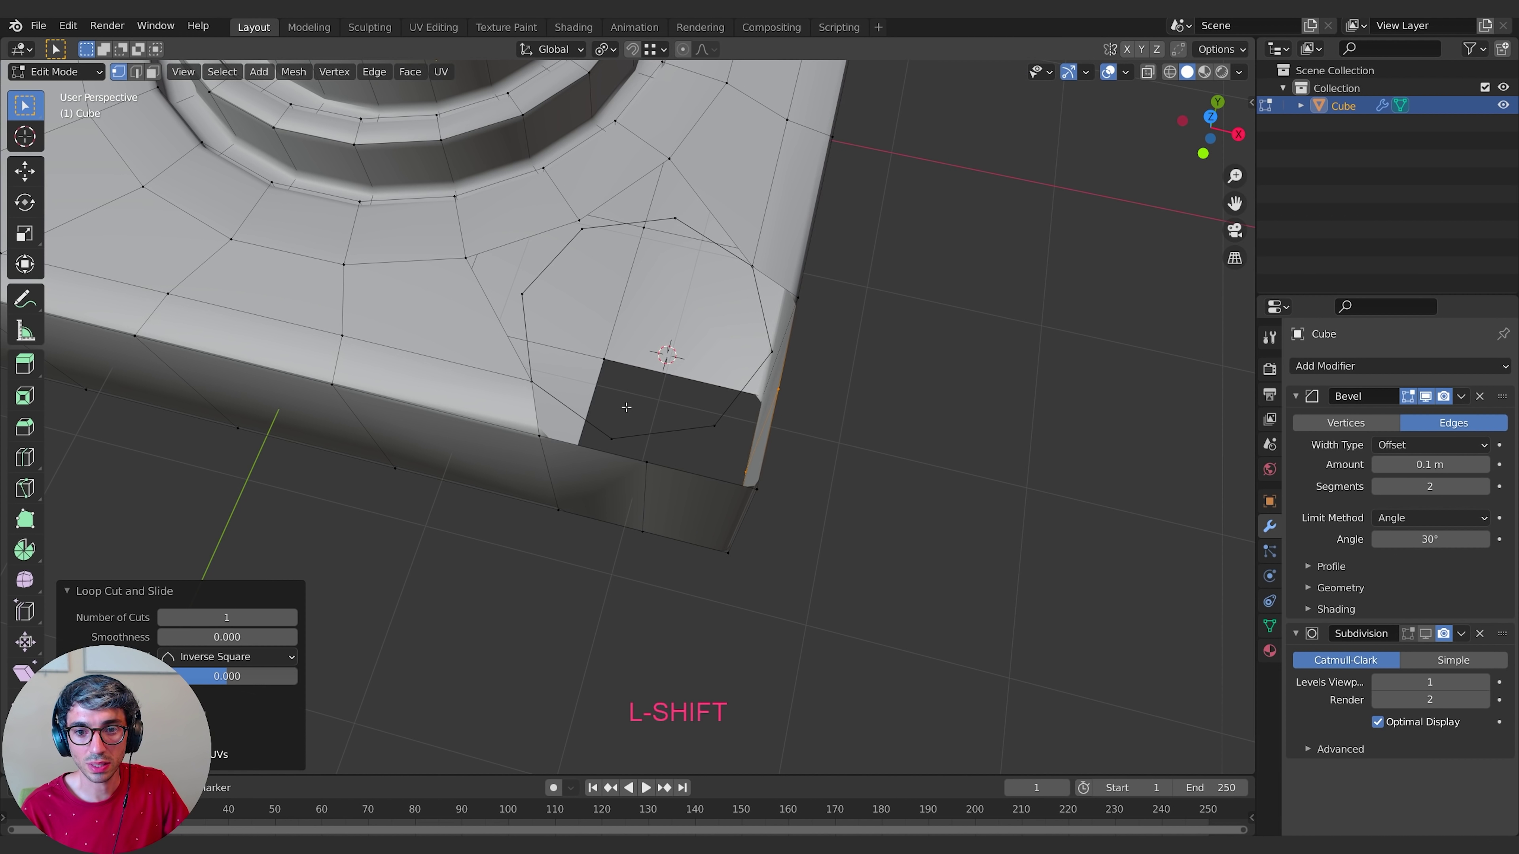
click(612, 438)
shift+click(647, 462)
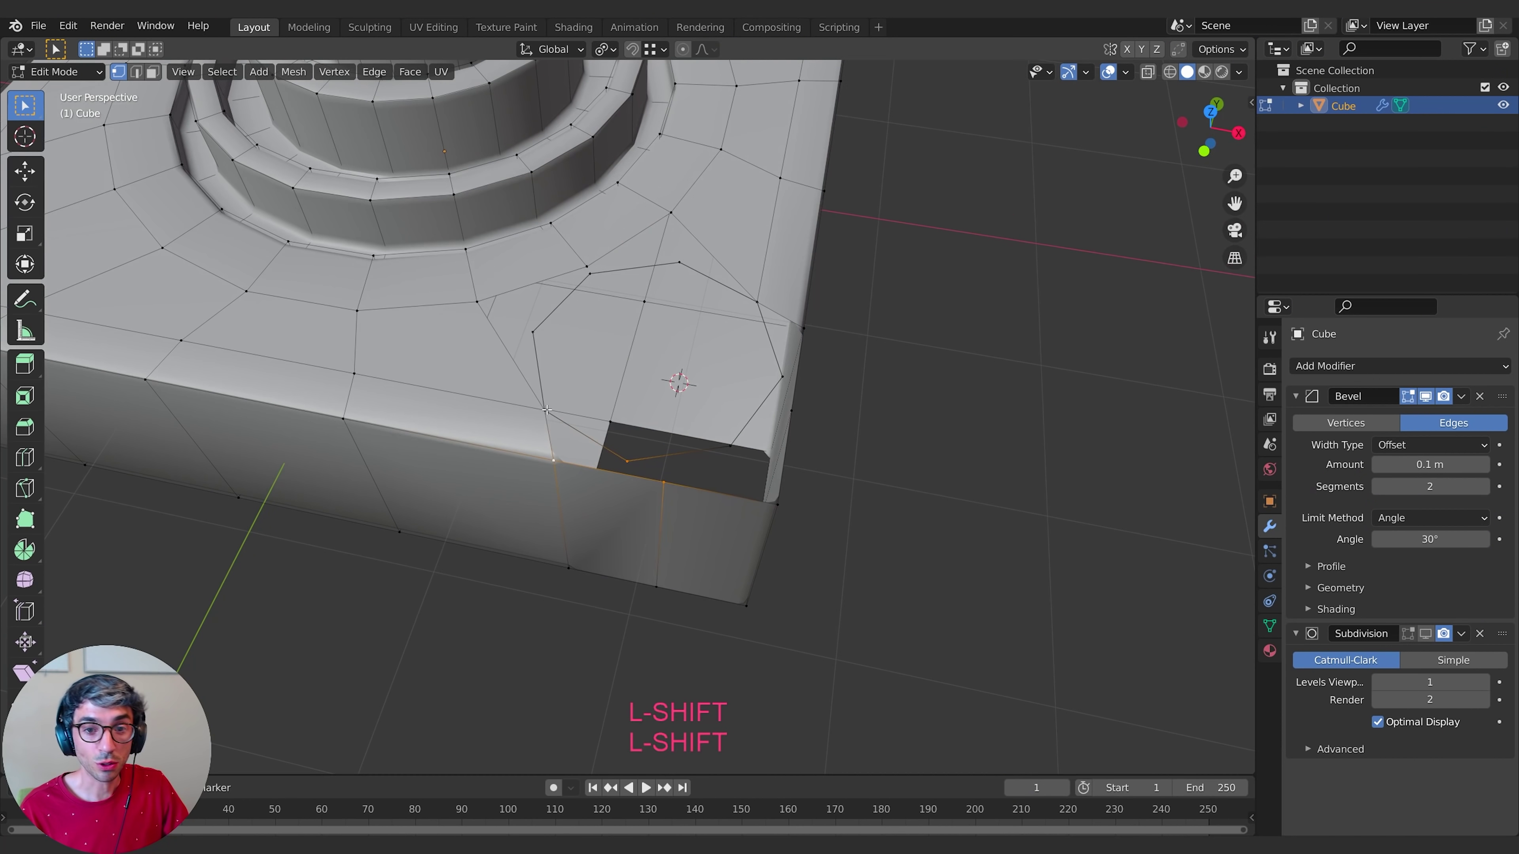
middle_drag(693, 437, 536, 365)
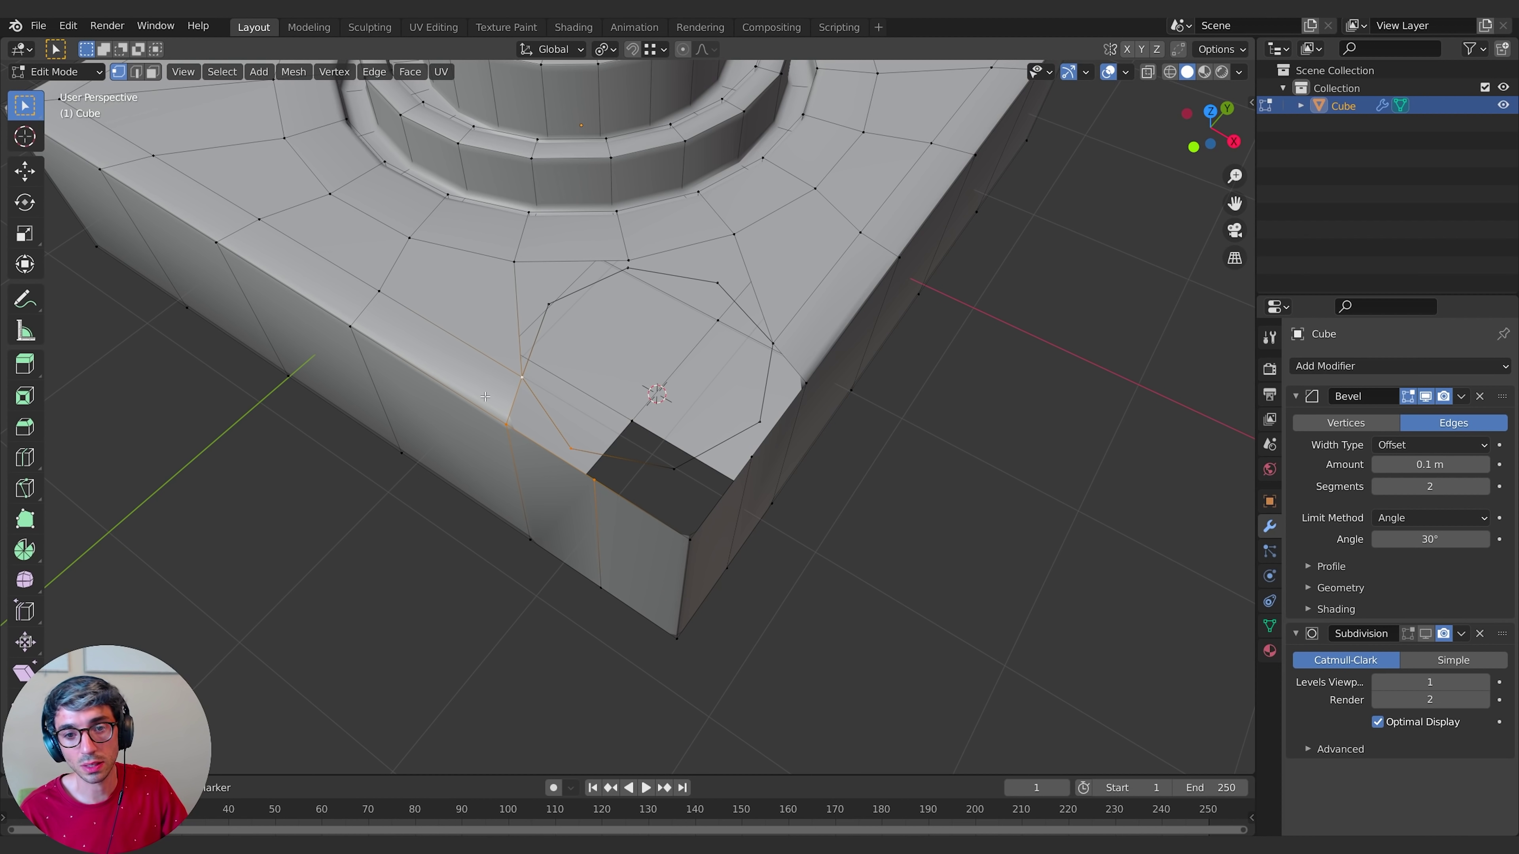
key(f)
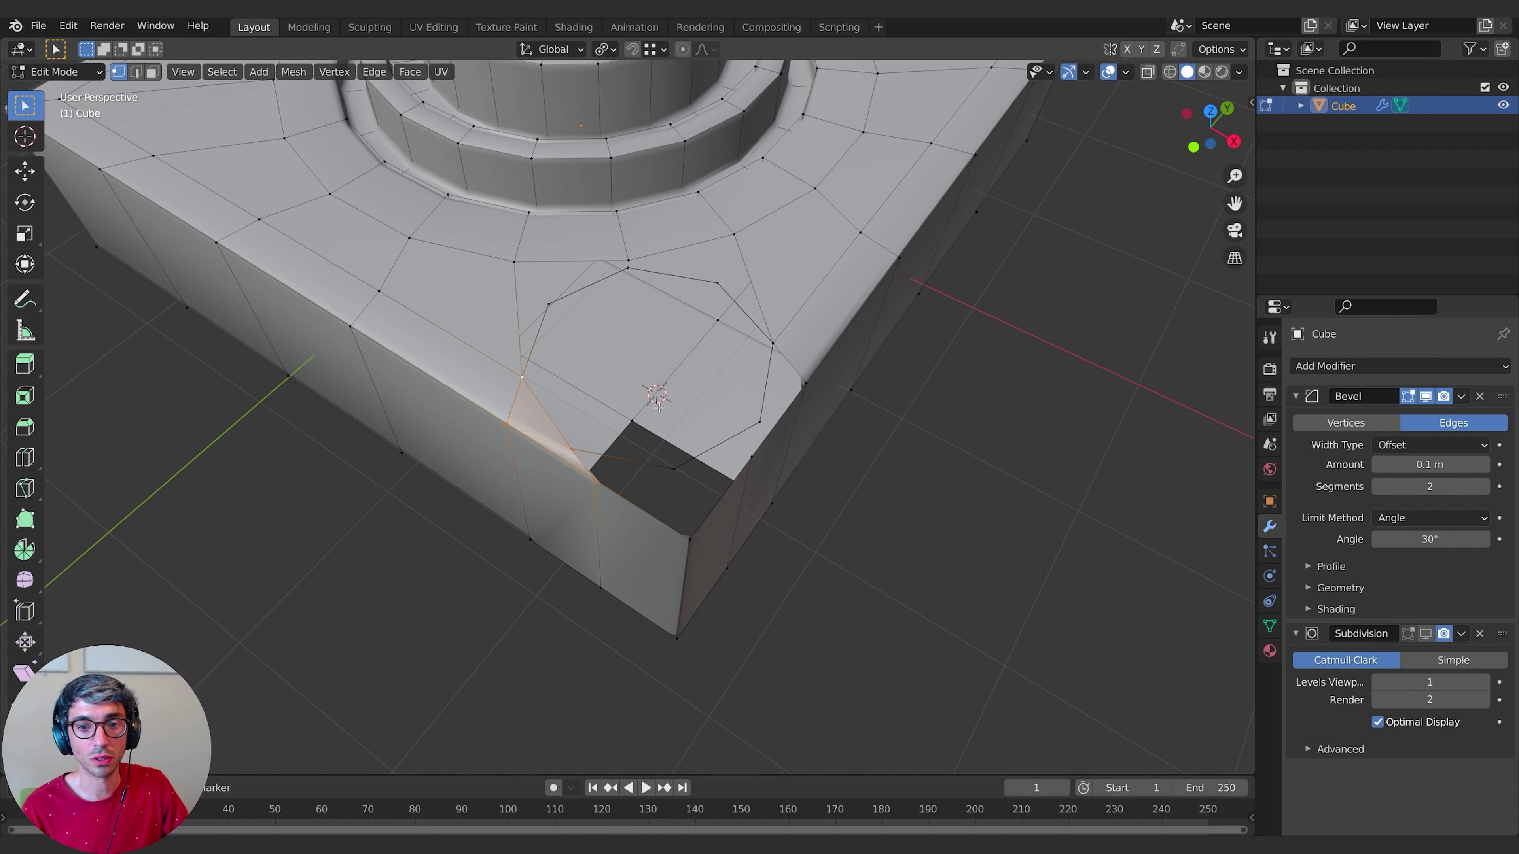
- Fill the face between the circle, the -Y edge cut and the slab's +X/-Y corner vertex
middle_drag(659, 408, 601, 381)
scroll(601, 381, down, 3)
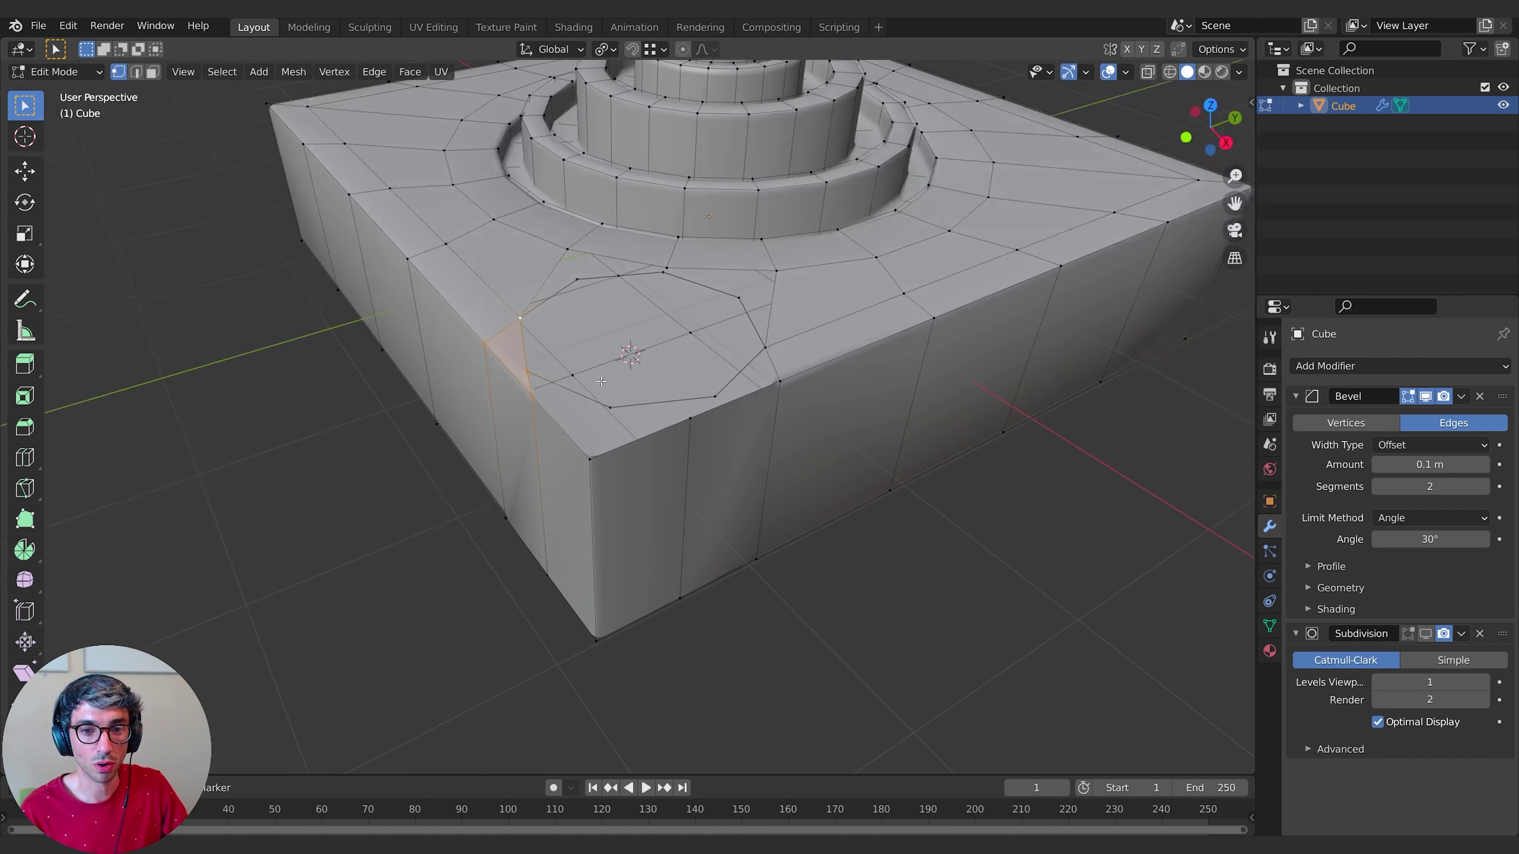
shift+click(529, 377)
shift+click(533, 397)
shift+click(592, 461)
key(f)
- Fill the two faces between the circle and the slab's +X top edge, starting from the corner vertex
click(592, 461)
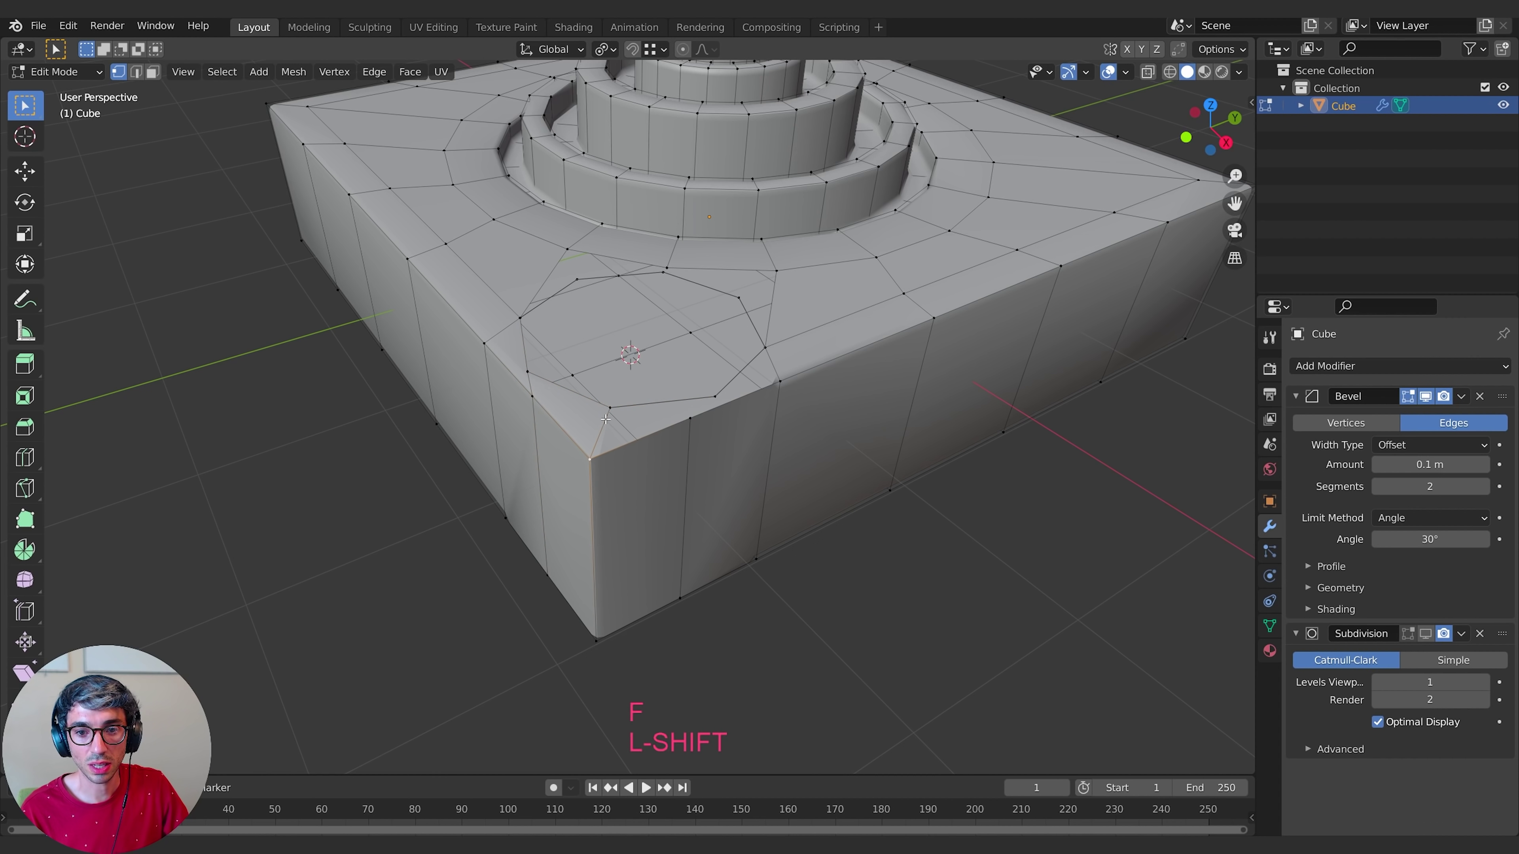
shift+click(607, 412)
shift+click(694, 421)
shift+click(715, 396)
key(f)
middle_drag(715, 396, 675, 479)
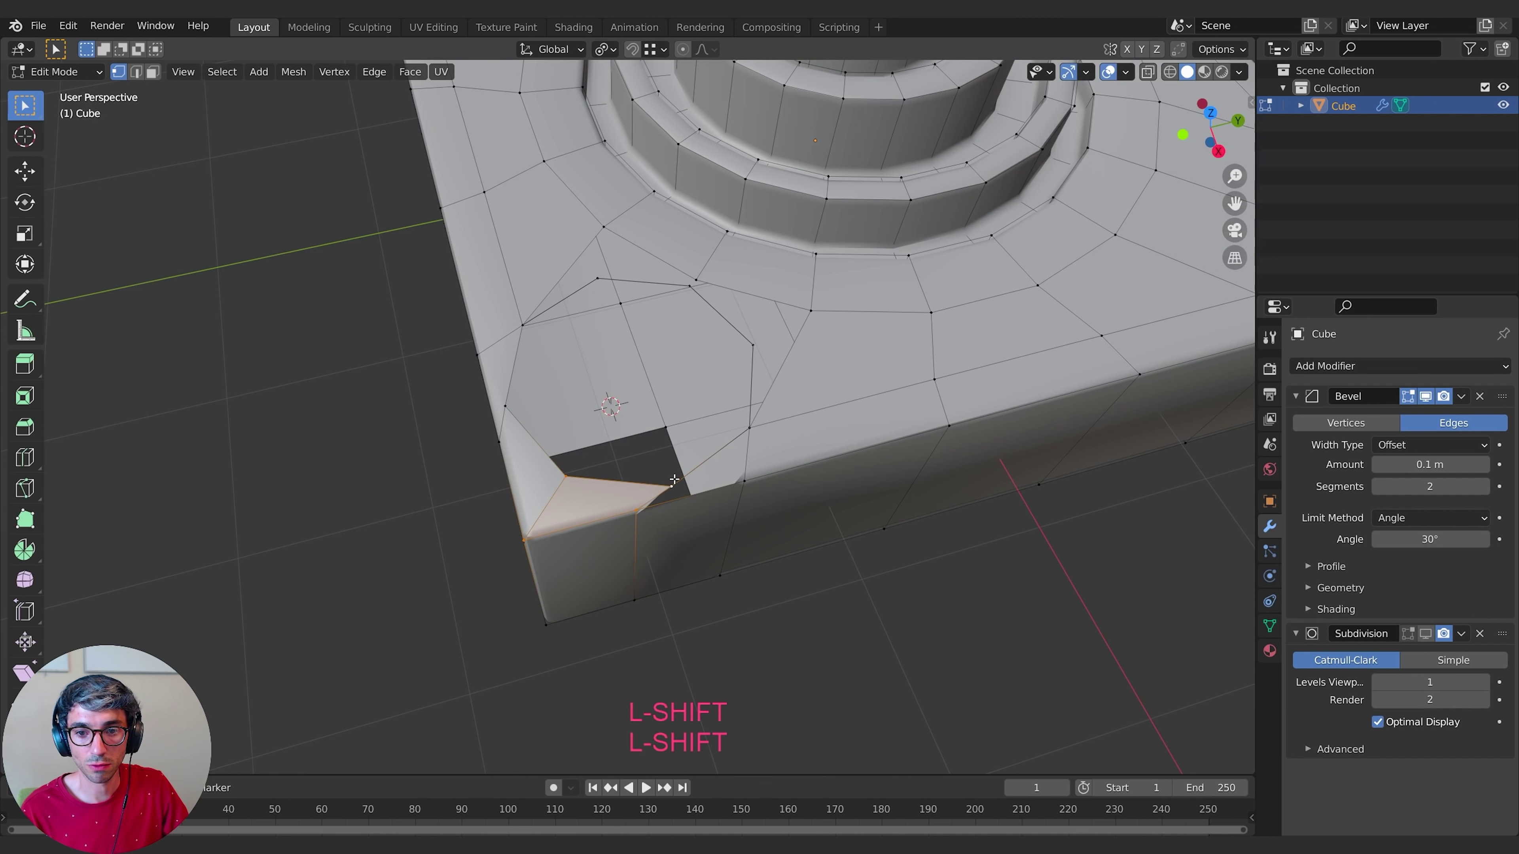
key(f)
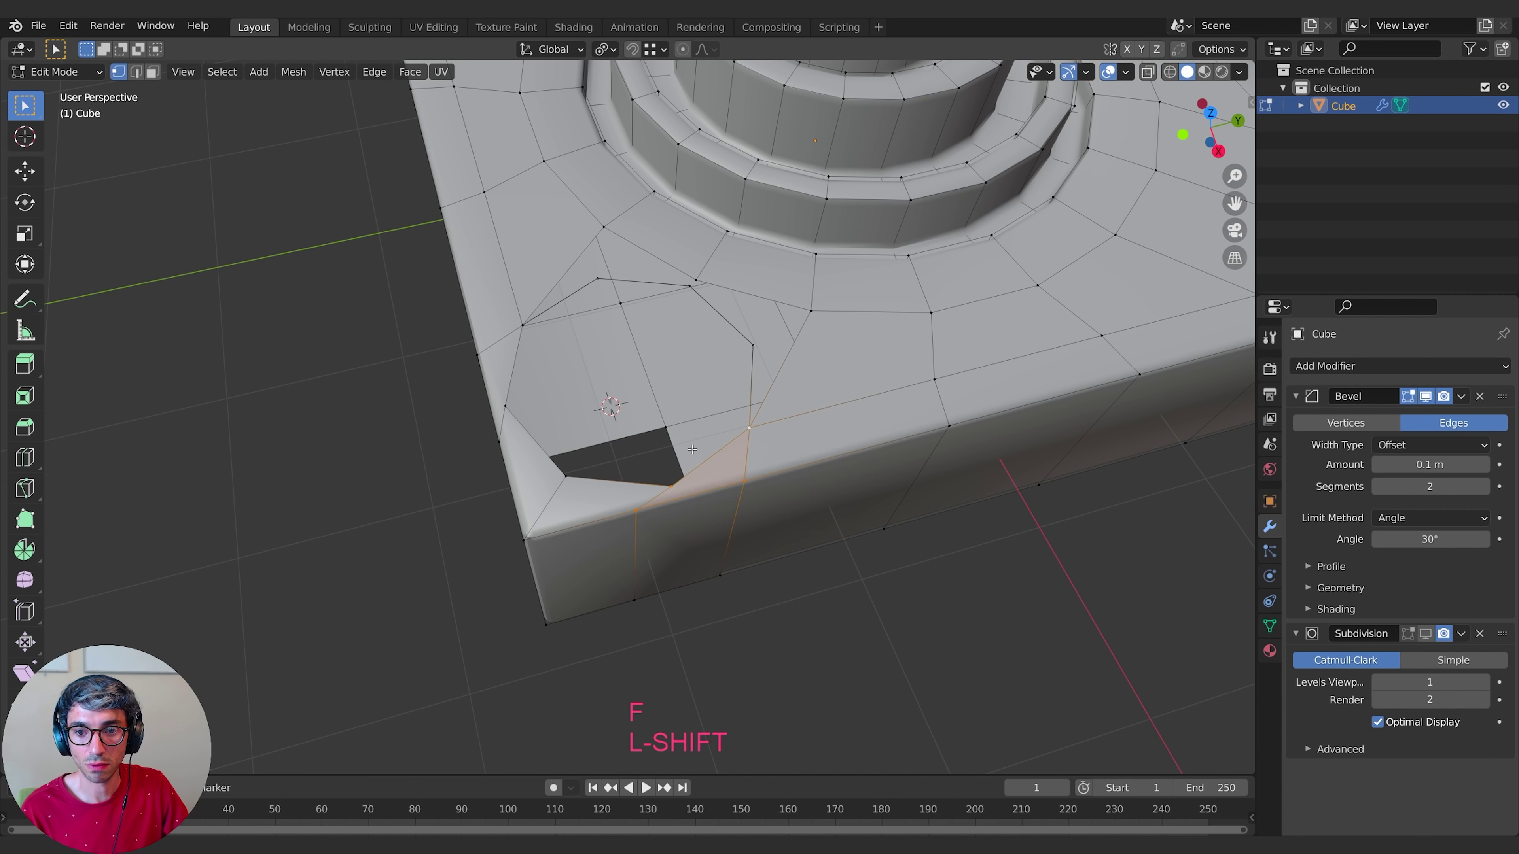
- Select the vertices around the opening in the slab's underside at the +X/-Y corner and fill it with one face
middle_drag(737, 425, 740, 483)
middle_drag(693, 316, 634, 514)
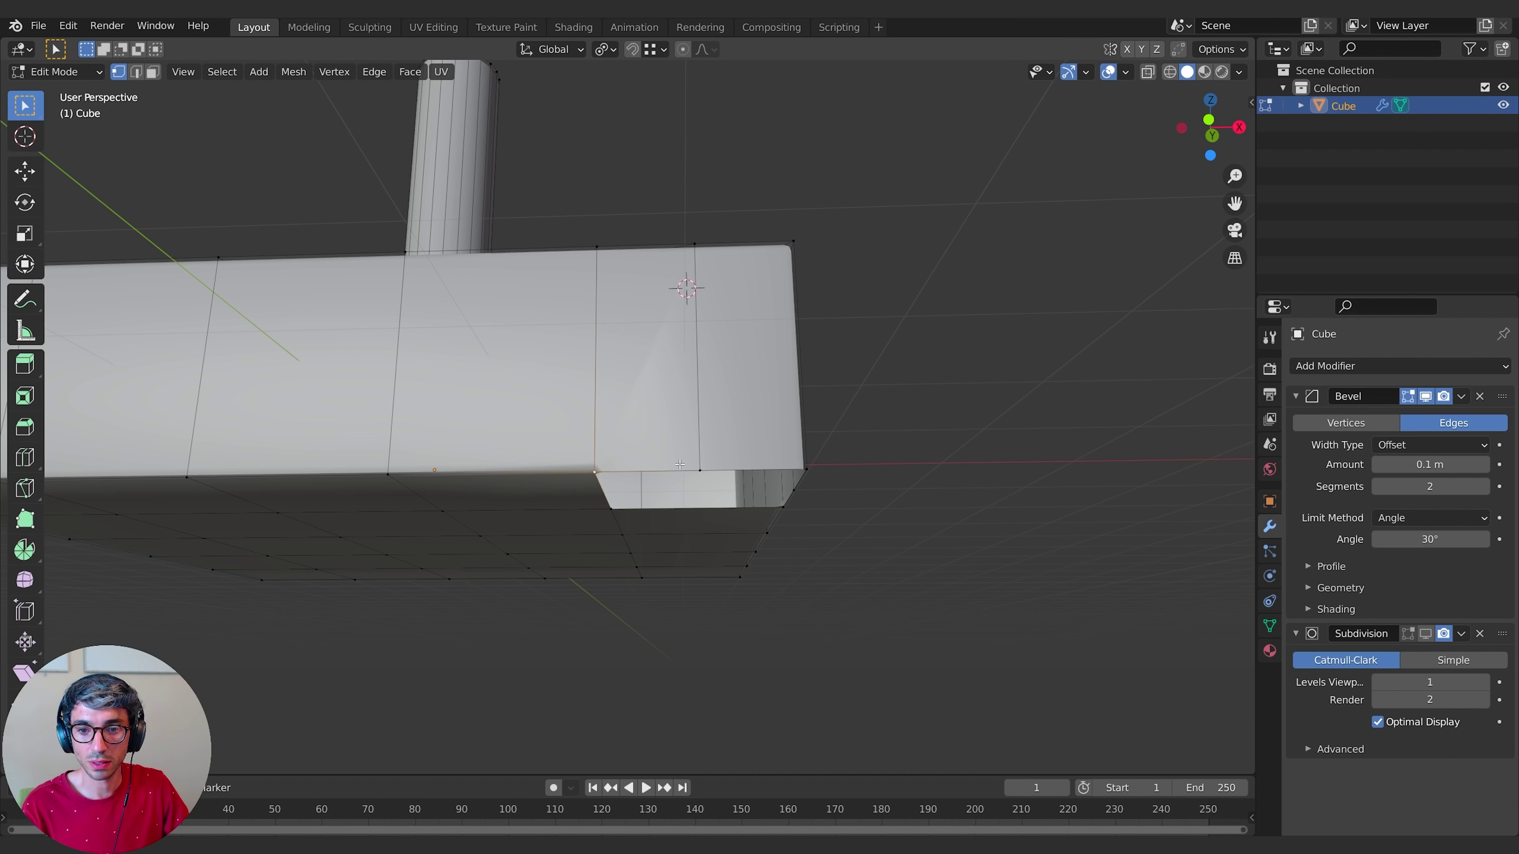
shift+click(700, 470)
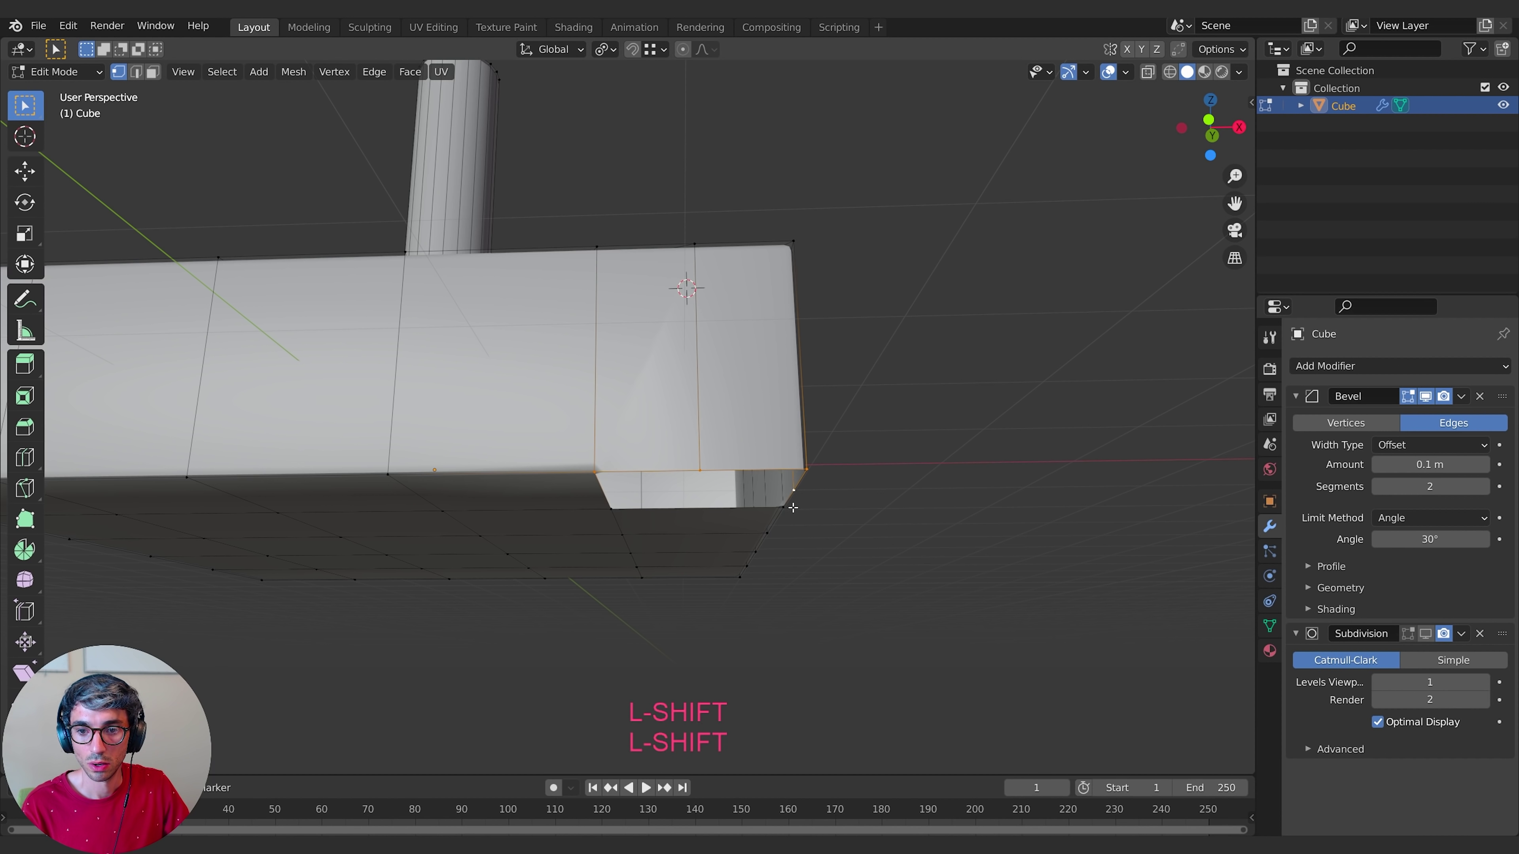
key(f)
middle_drag(796, 531, 555, 425)
click(861, 340)
middle_drag(616, 269, 630, 280)
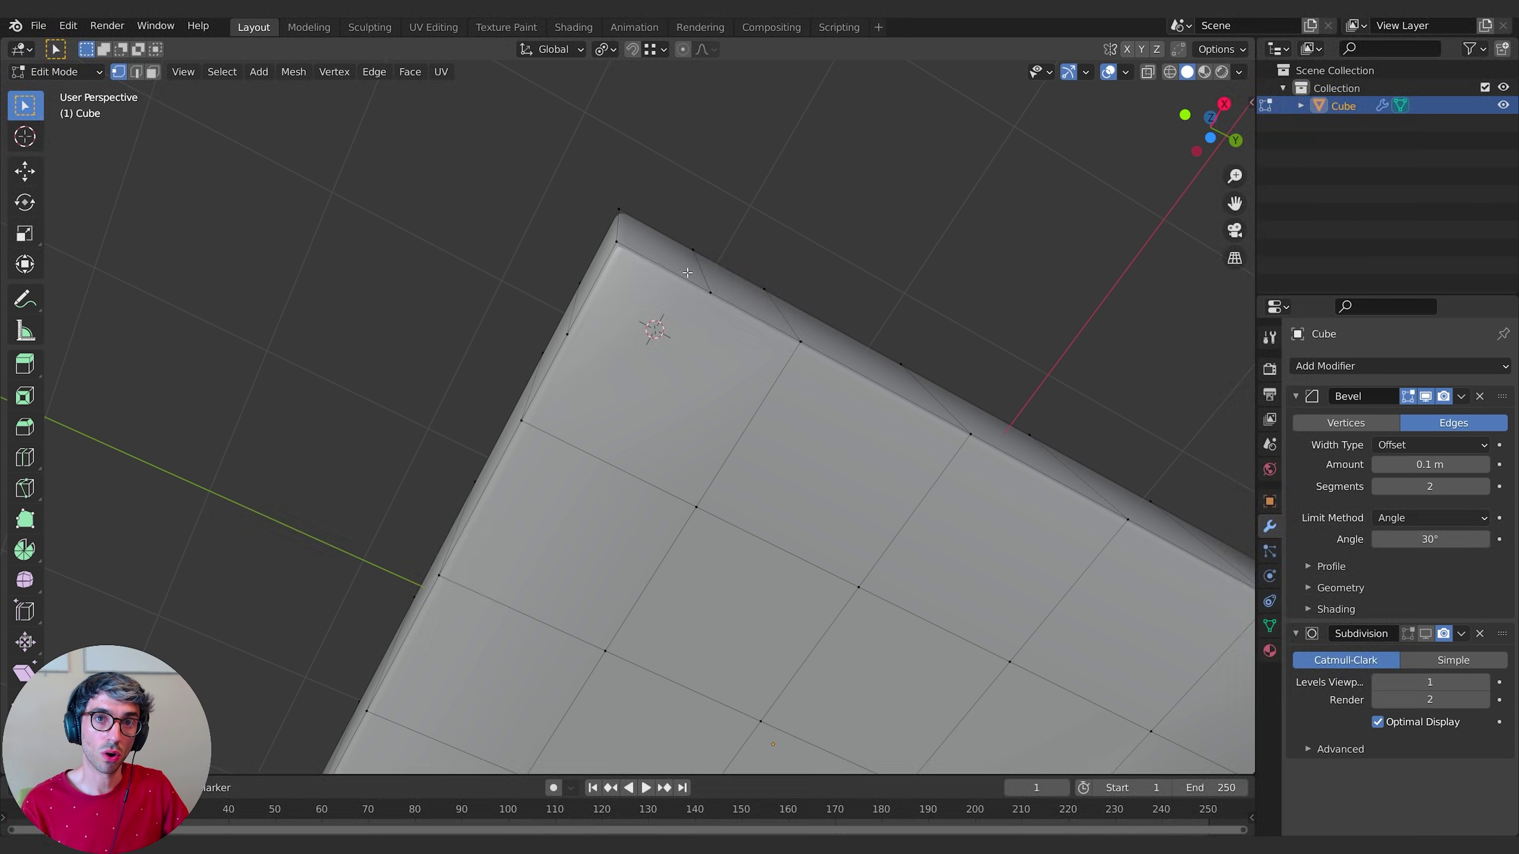
middle_drag(797, 166, 633, 340)
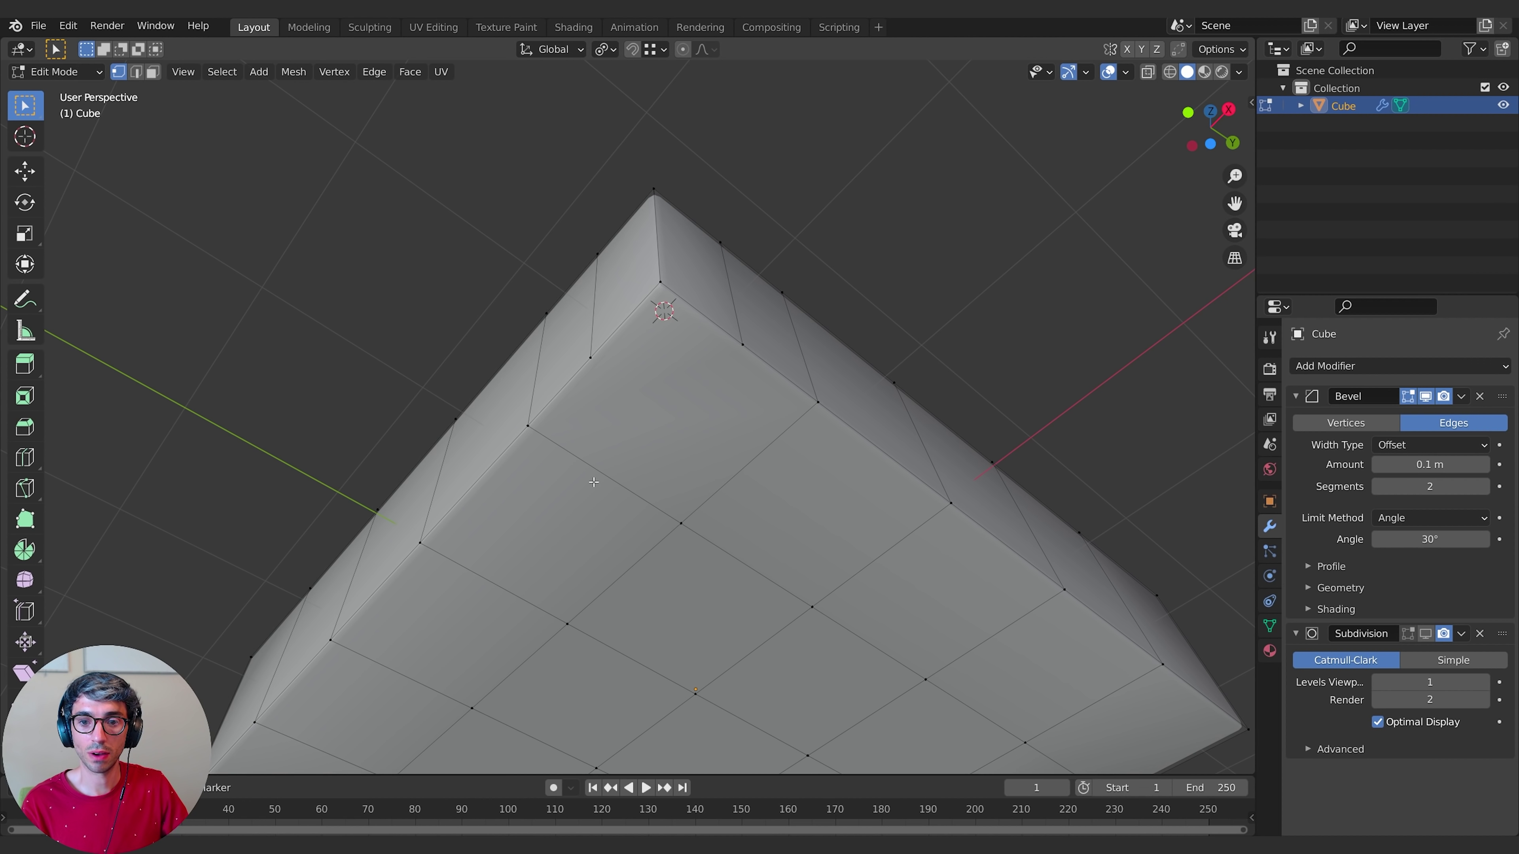
middle_drag(740, 386, 753, 437)
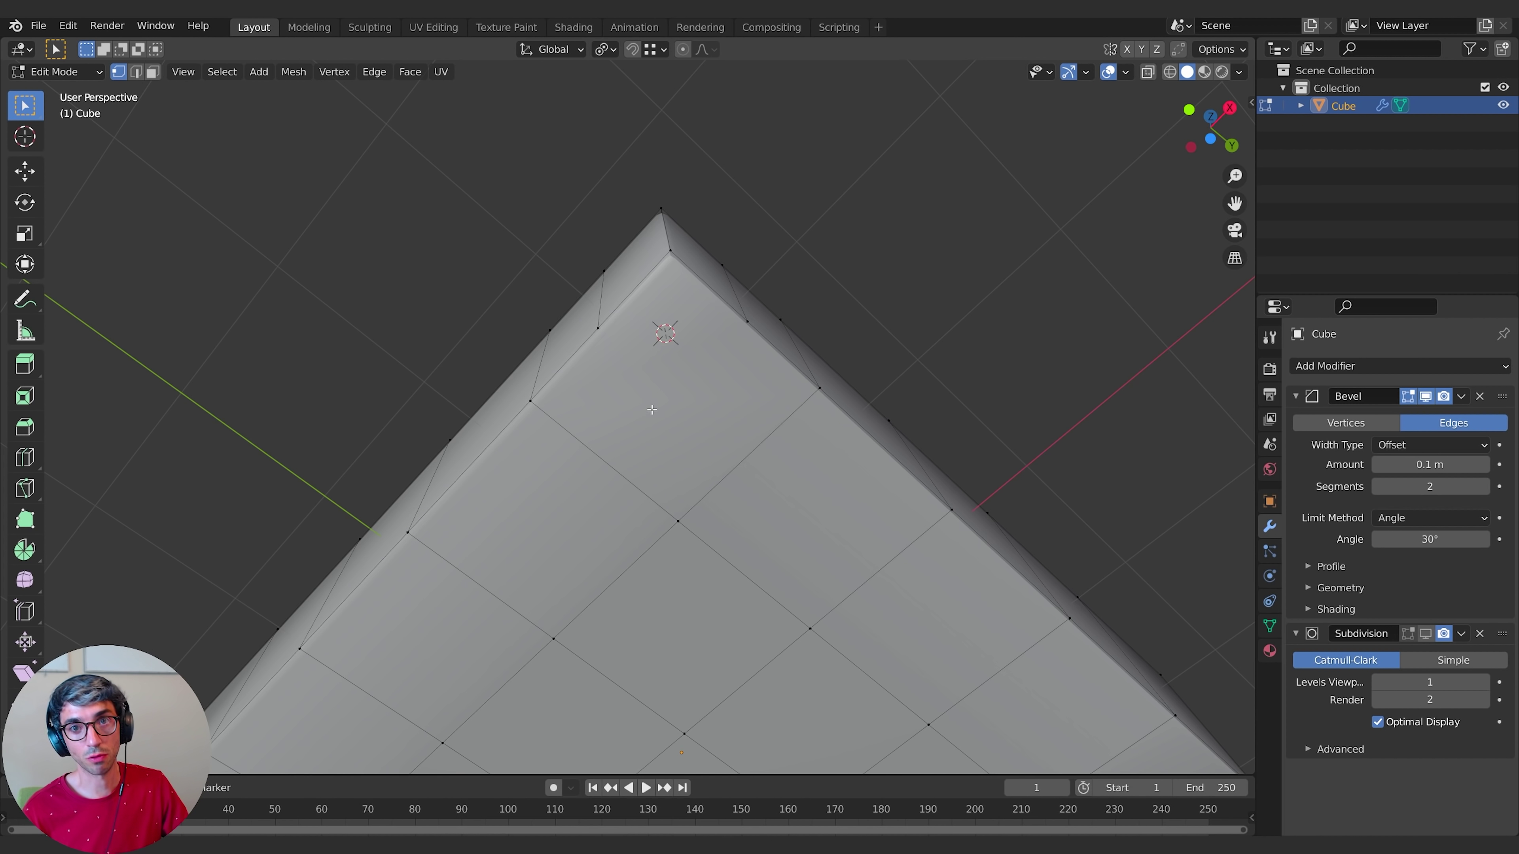
- Enable vertex snapping and move the circle's vertex nearest the large rings onto the adjacent vertex of the outer ring
middle_drag(759, 580, 654, 474)
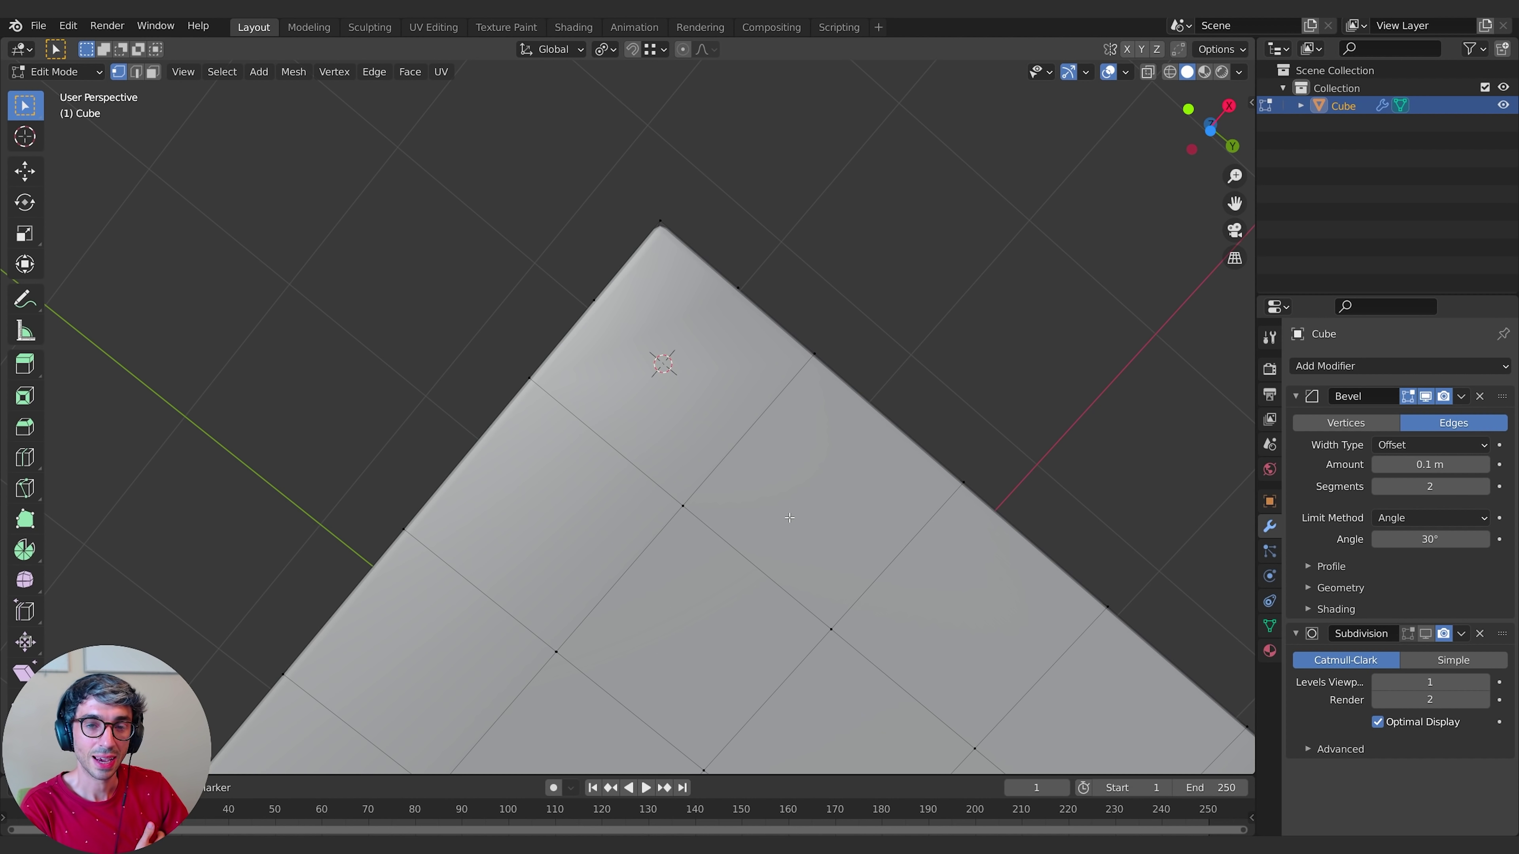
scroll(790, 518, down, 5)
middle_drag(638, 475, 796, 455)
key(Tab)
key(Tab)
scroll(796, 455, up, 3)
shift+middle_drag(771, 311, 713, 462)
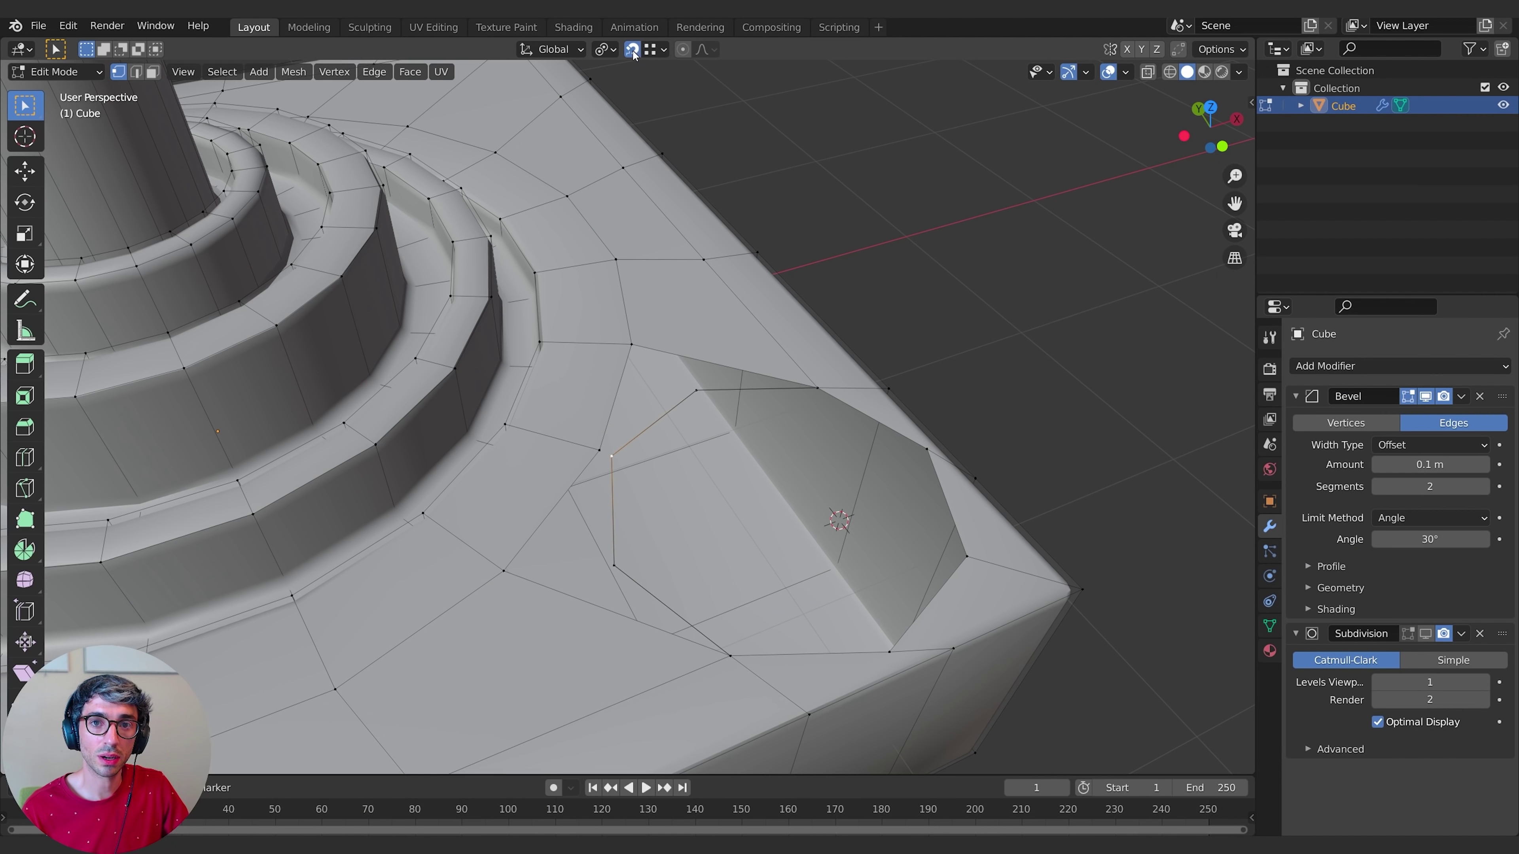
click(654, 49)
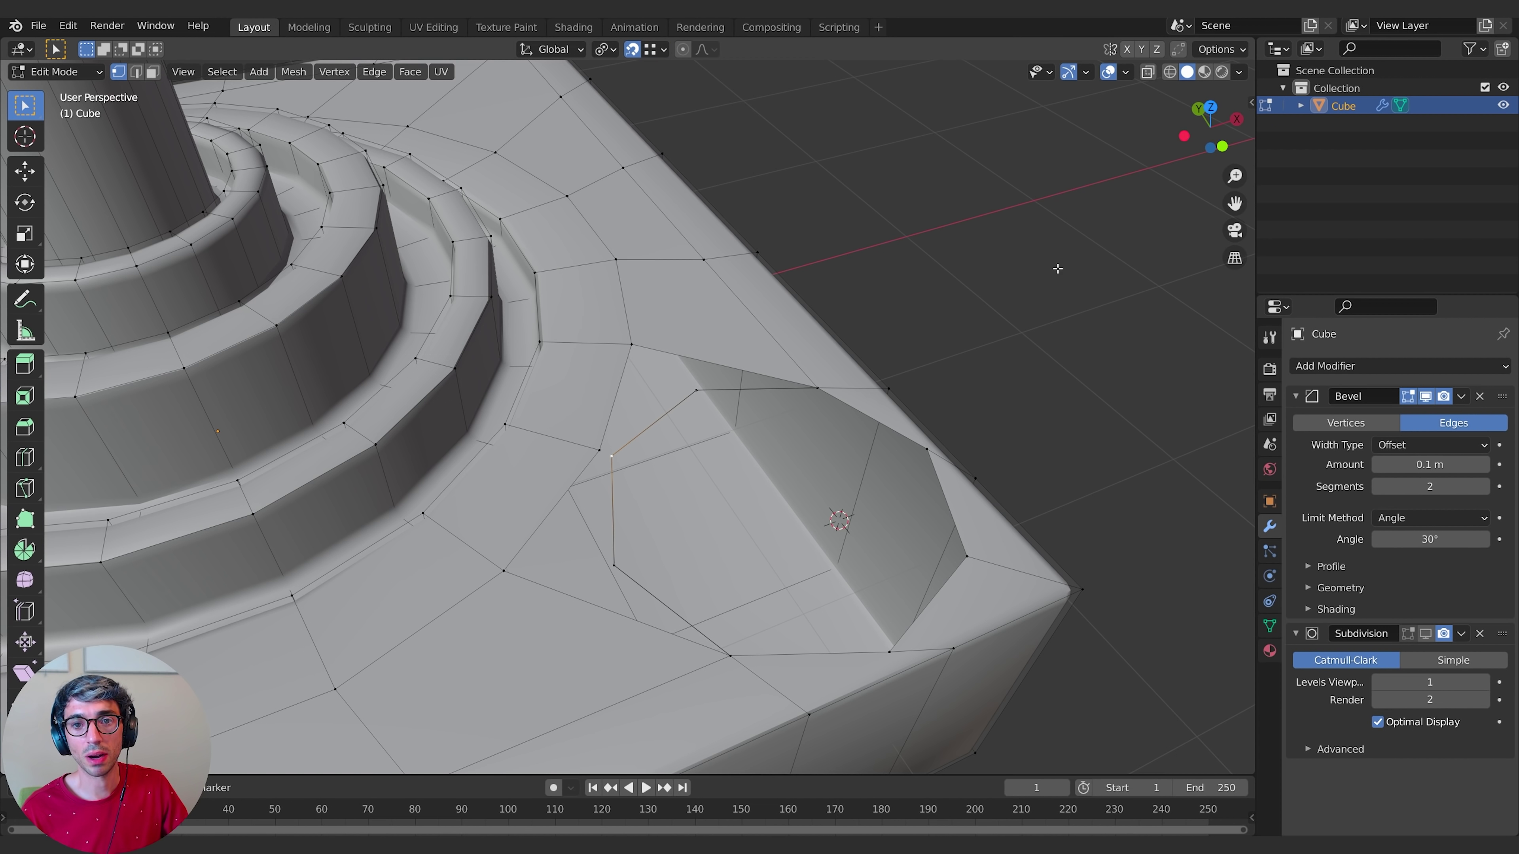
middle_drag(1045, 289, 935, 307)
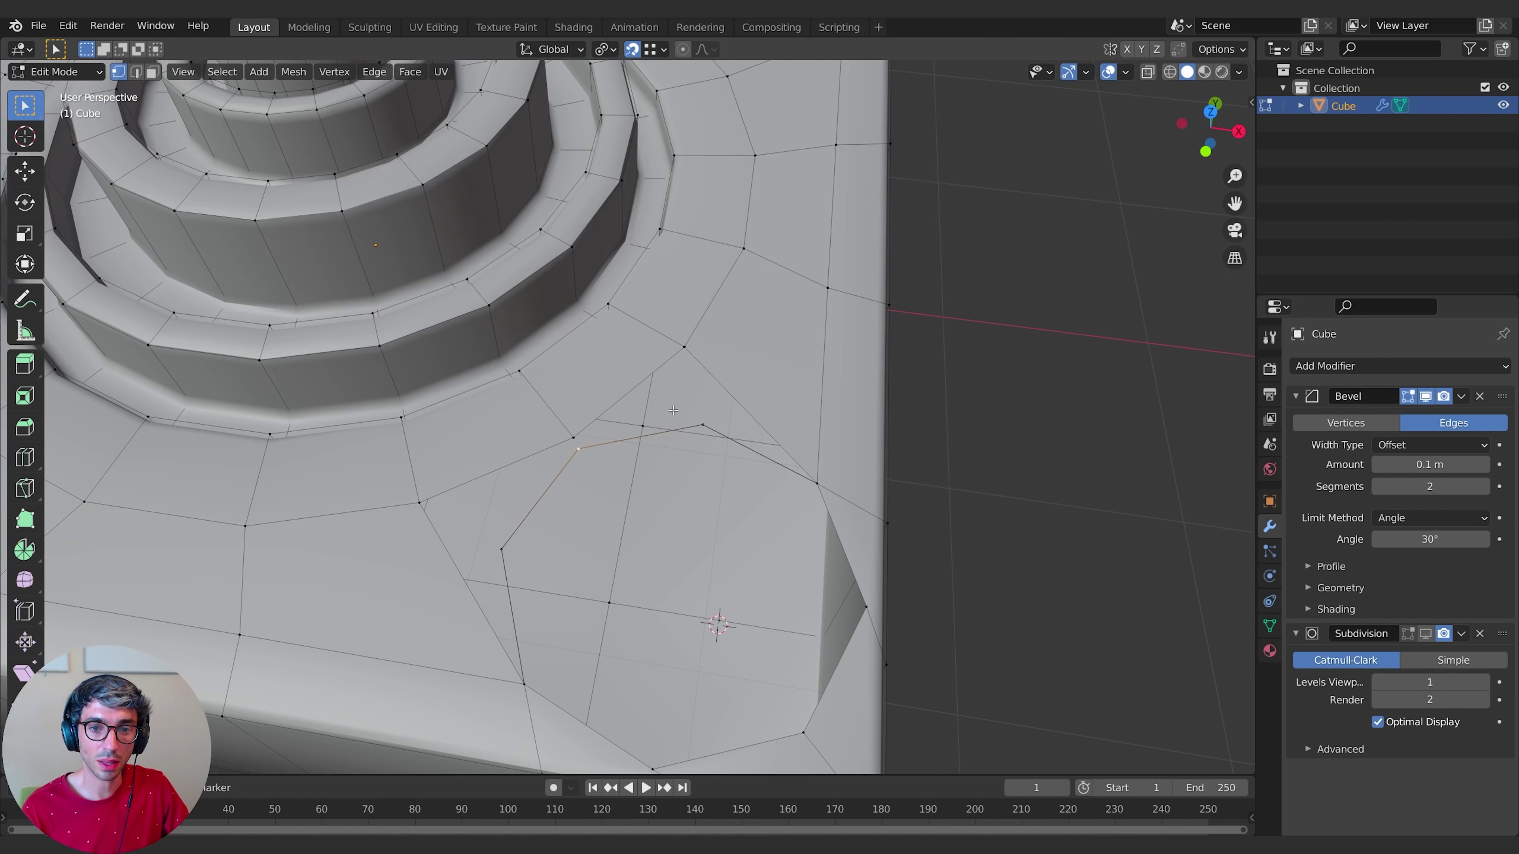
middle_drag(672, 411, 609, 478)
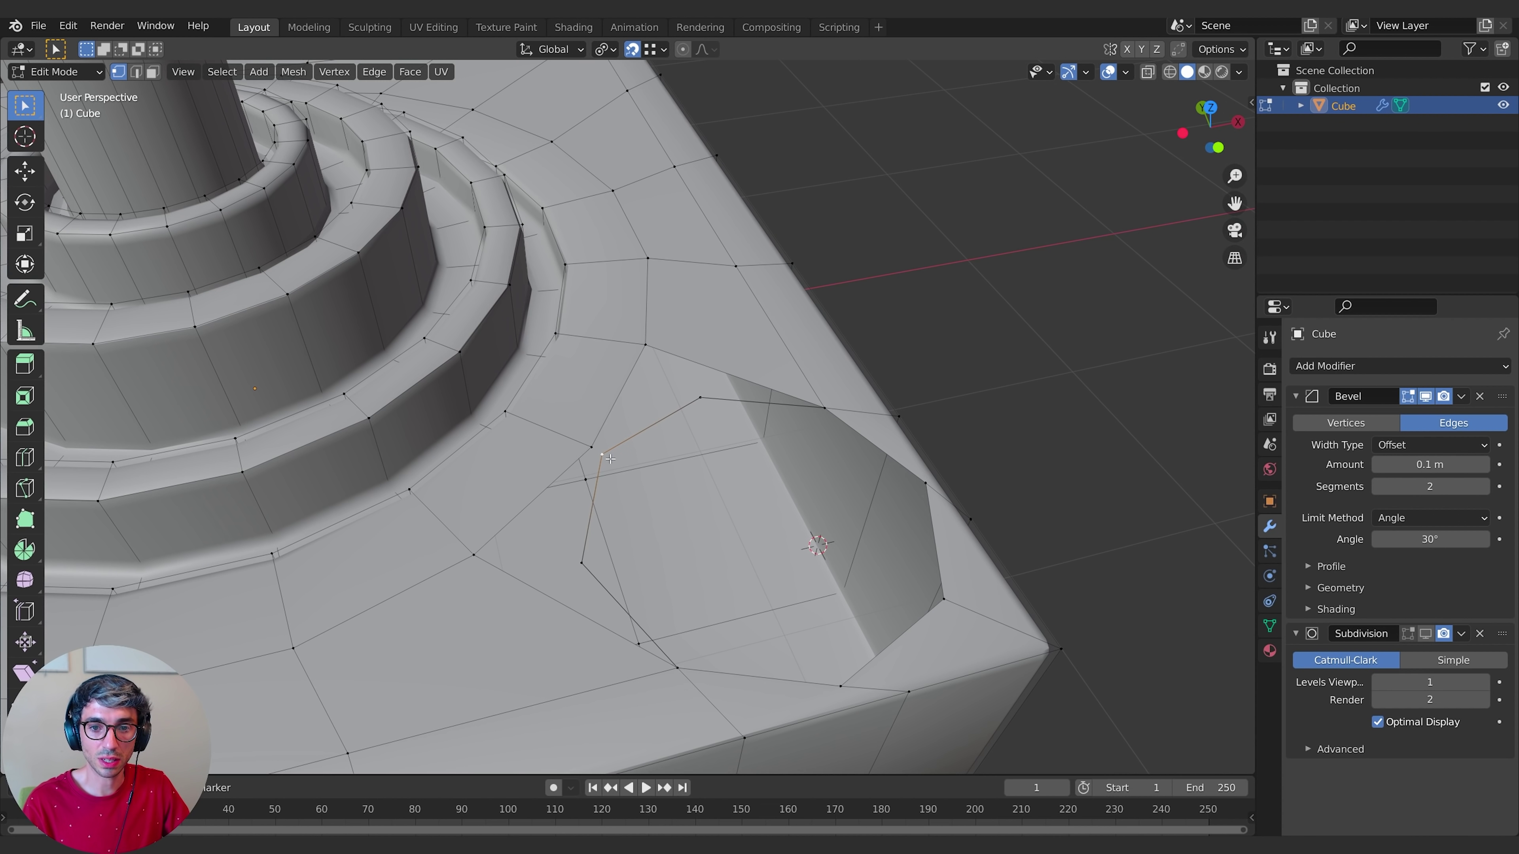
drag(610, 459, 595, 445)
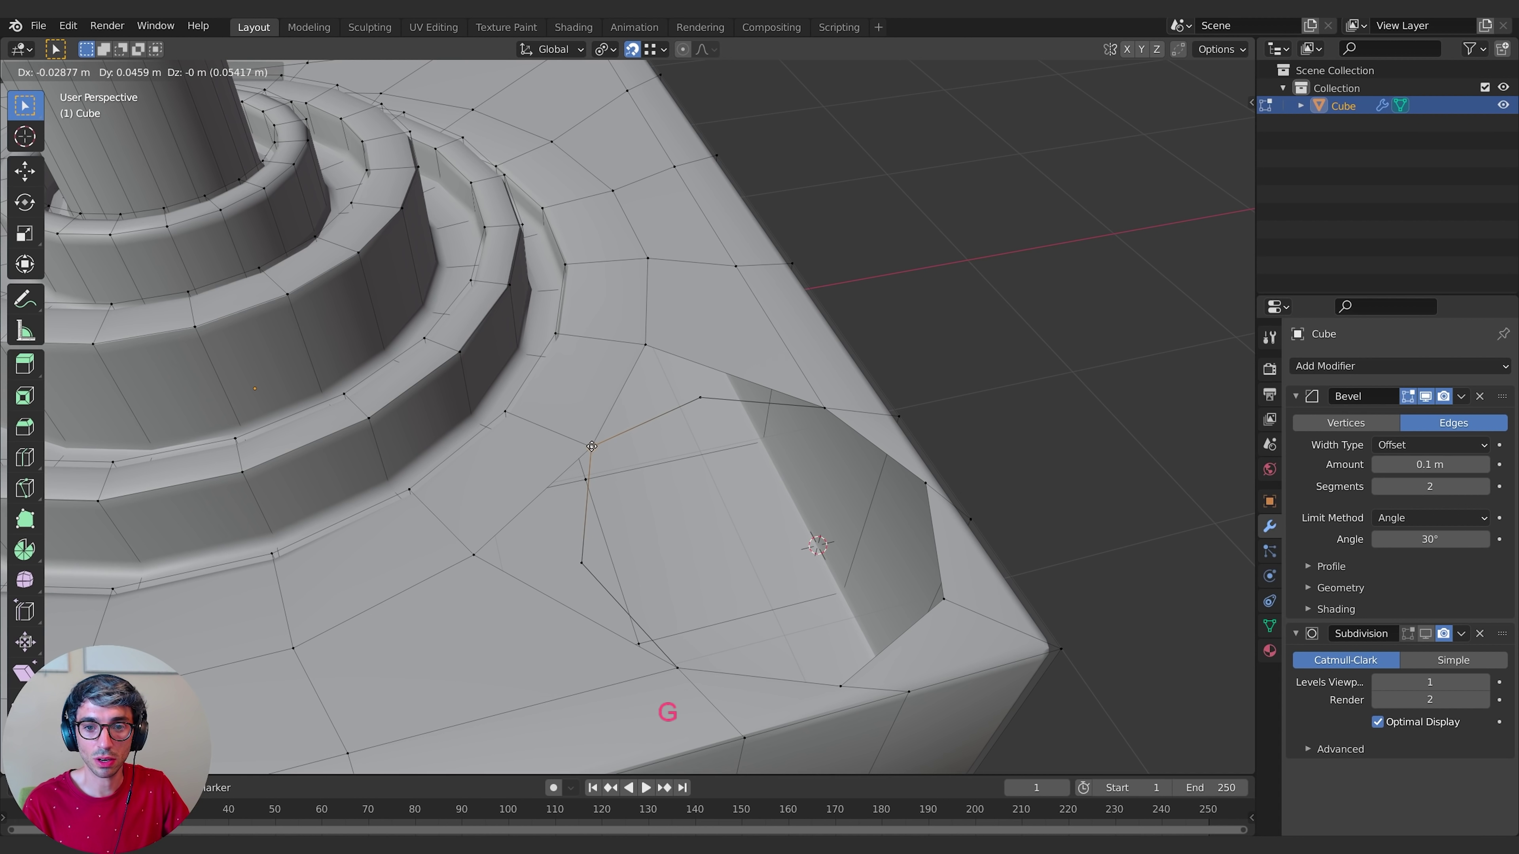
click(589, 450)
- Select the whole mesh and merge its overlapping vertices by distance
mouse_move(612, 466)
middle_down()
mouse_move(643, 438)
mouse_move(668, 467)
mouse_move(635, 483)
middle_up()
key(a)
key(m)
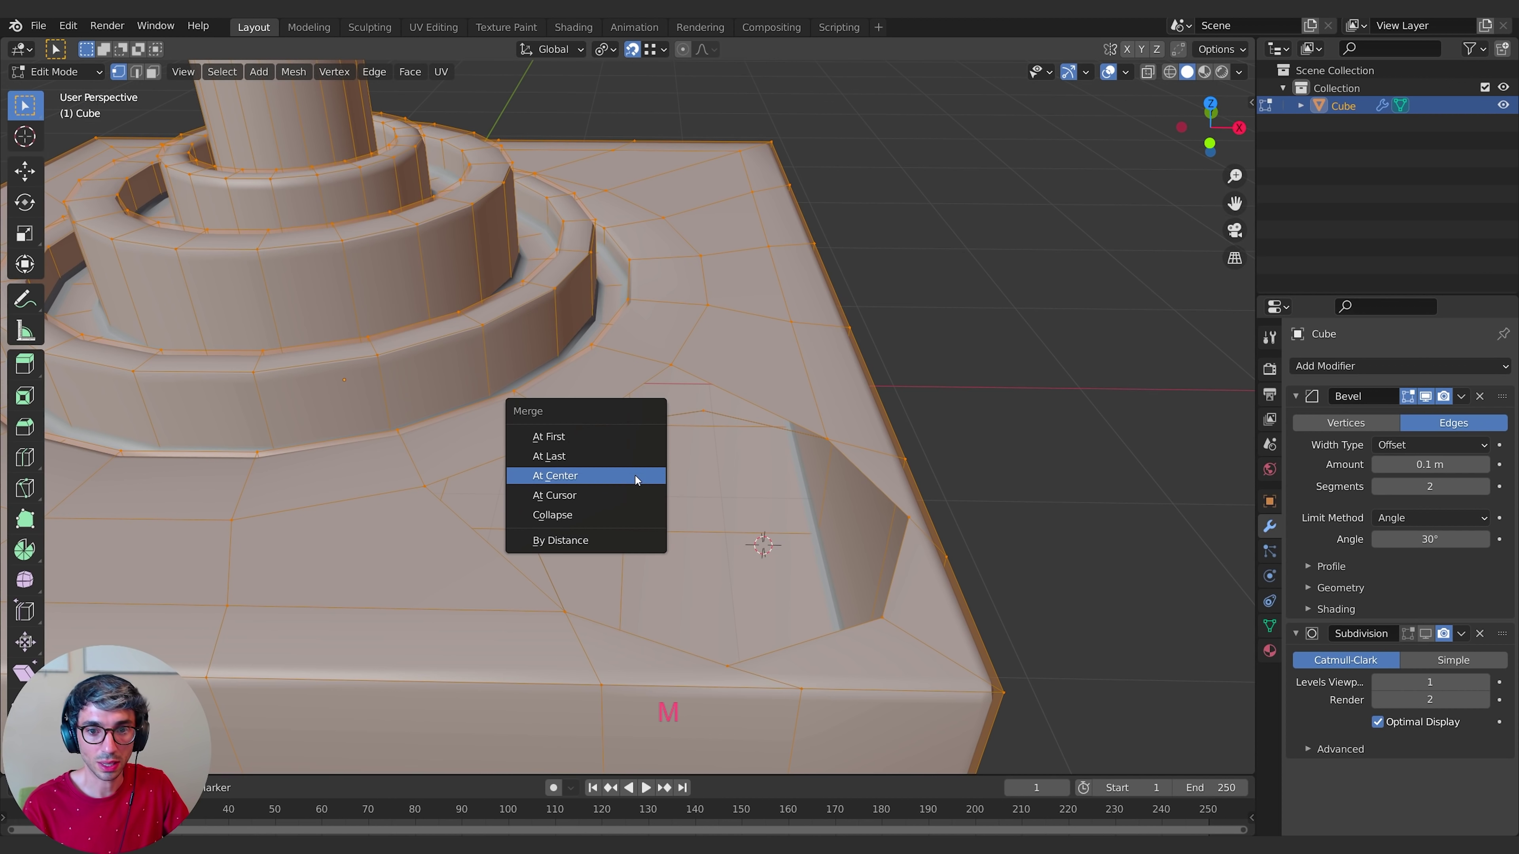
click(562, 541)
middle_drag(578, 517, 425, 514)
key(Tab)
key(Tab)
- Select the four vertices around the gap between the circle and the slab's -Y side and fill a face
key(alt+a)
shift+click(434, 491)
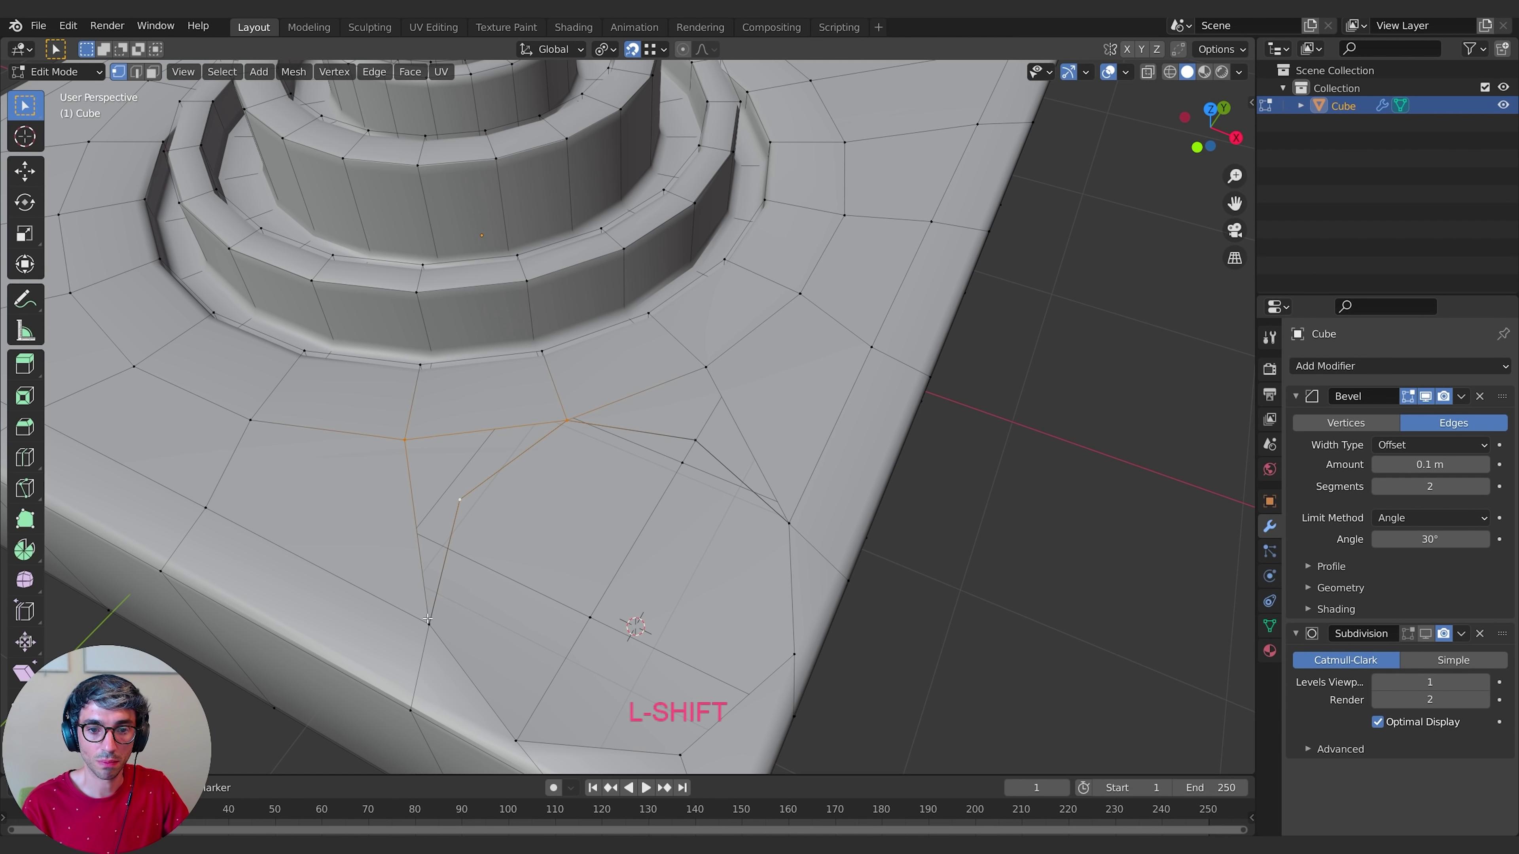
key(f)
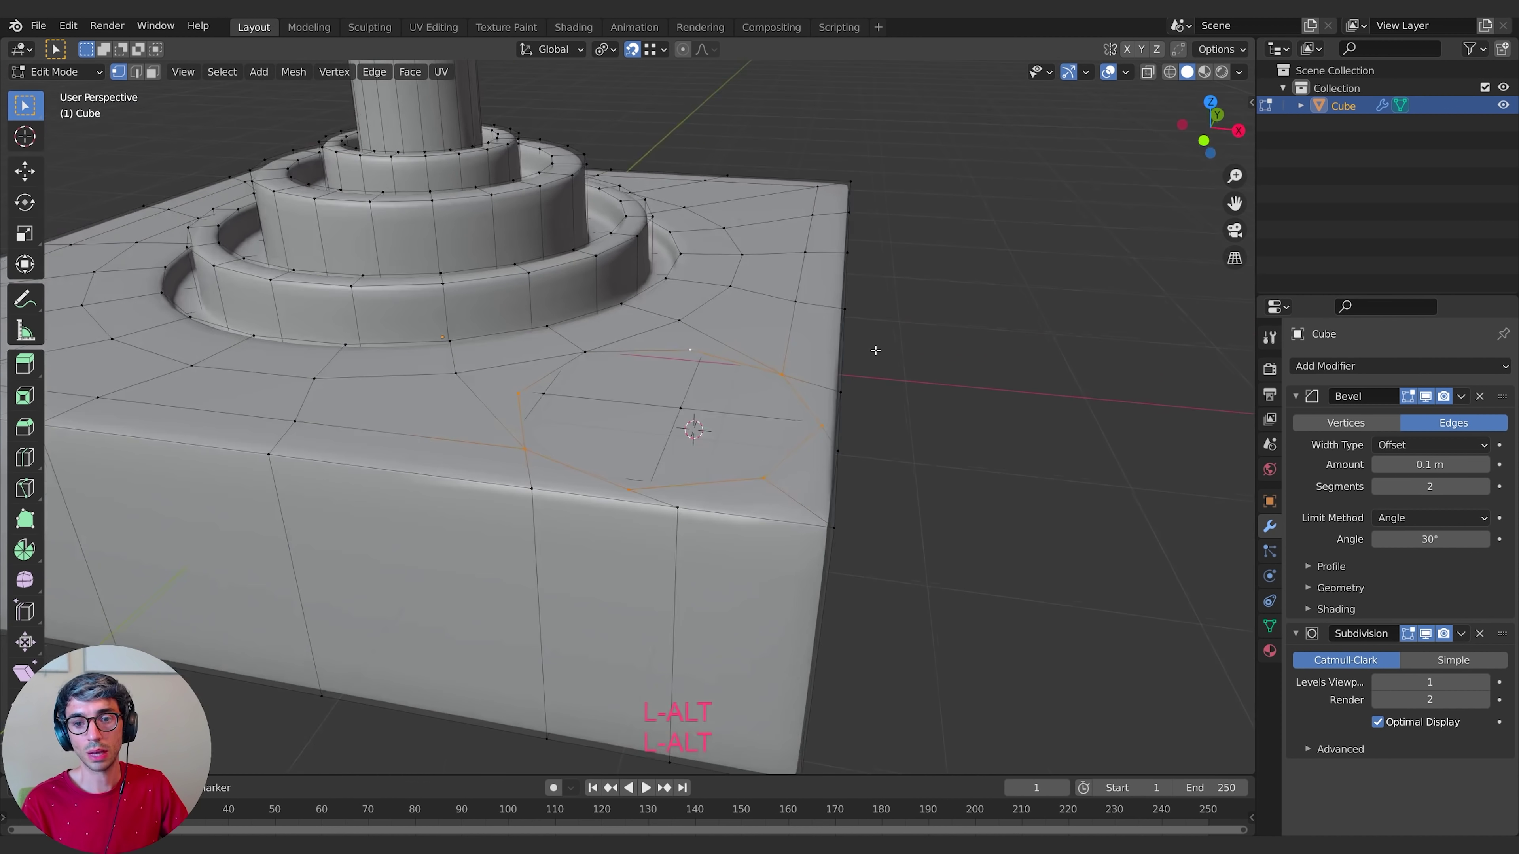
- Extrude the small circle's edge loop in place and scale it inward to about 0.831
middle_drag(875, 349, 909, 407)
shift+click(581, 354)
middle_drag(816, 374, 653, 424)
key(e)
right_click(982, 431)
key(s)
click(895, 421)
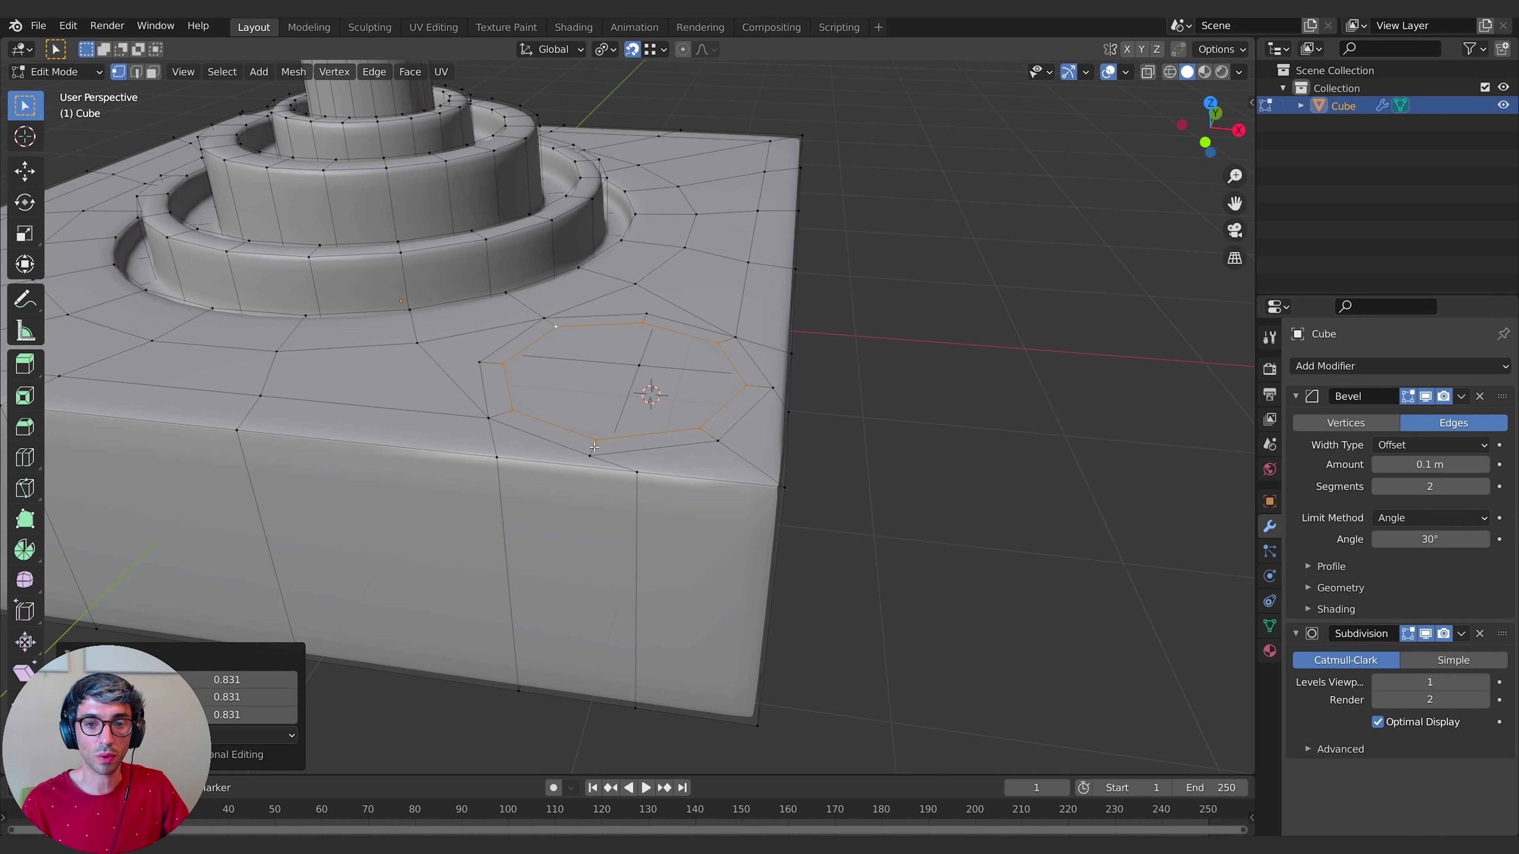
- Select the face ring around the small hole, the connecting faces and the large outer face ring, and extrude them upward about 0.14 m
alt+click(592, 448)
click(153, 72)
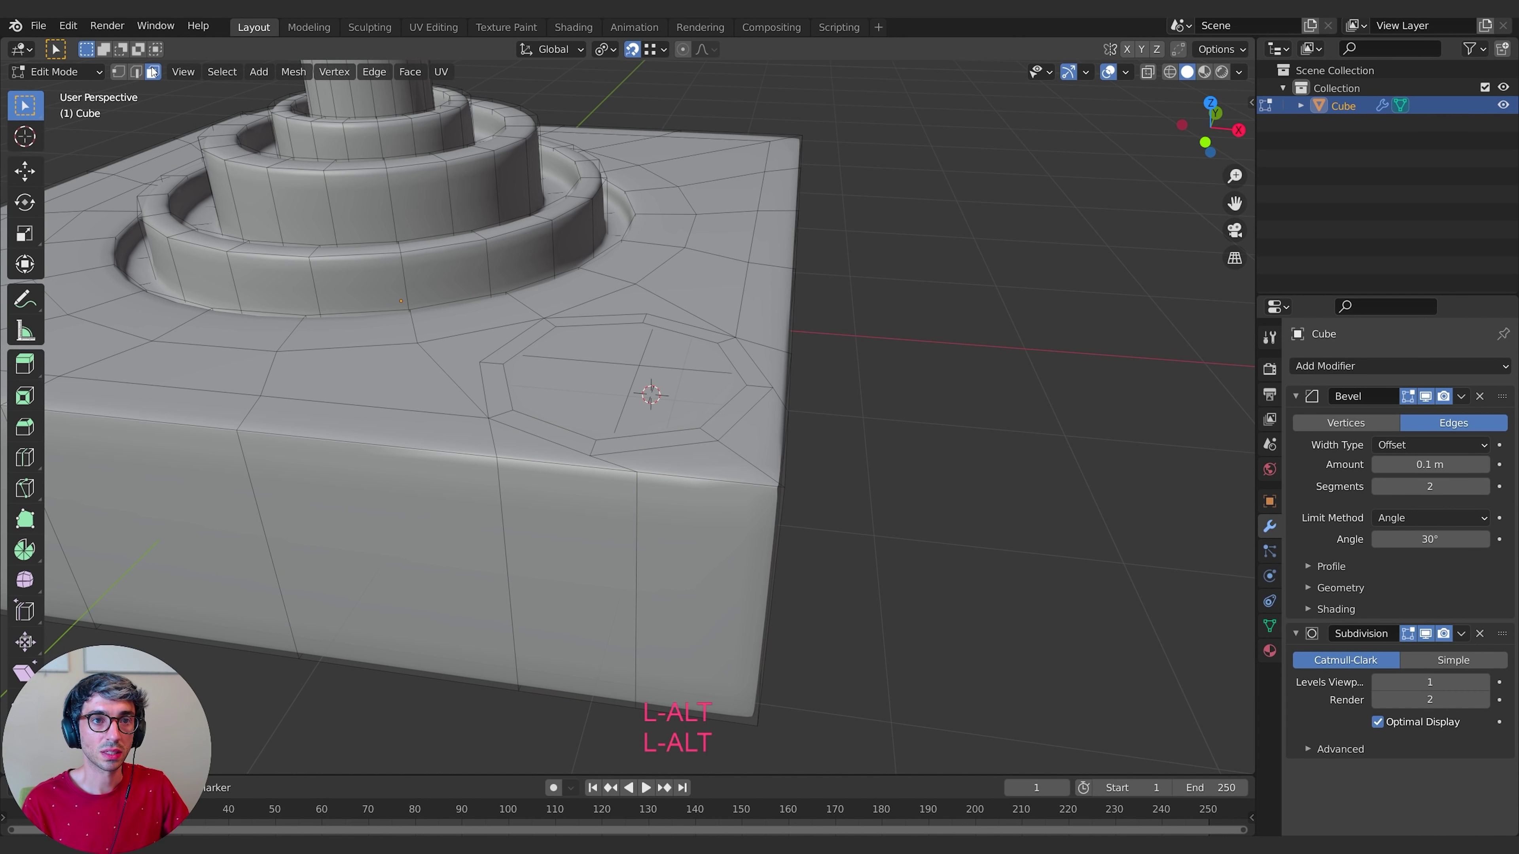
alt+click(591, 444)
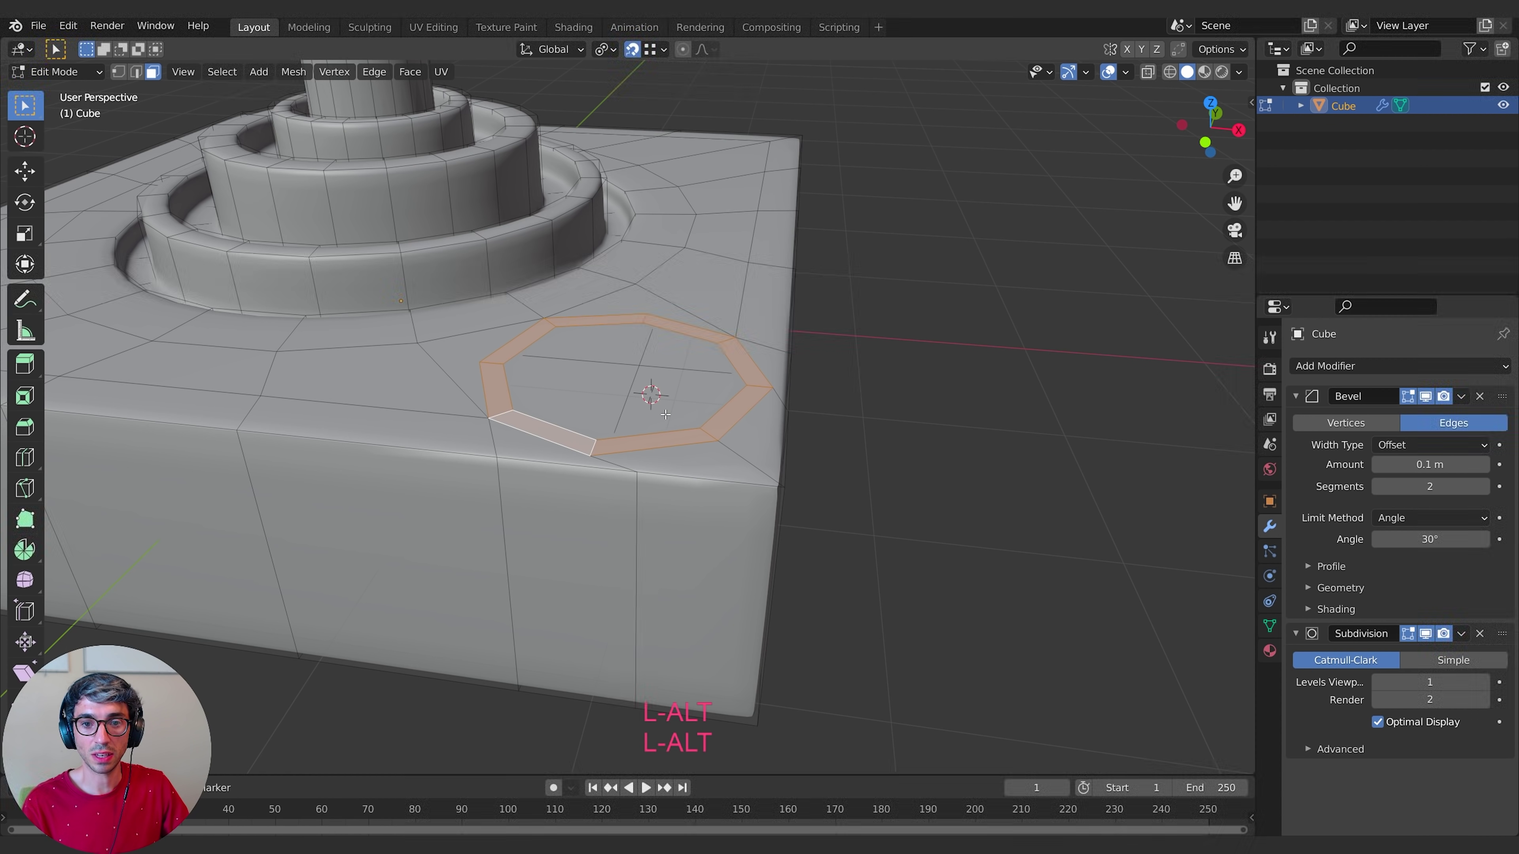
shift+click(476, 345)
shift+click(584, 312)
alt+shift+click(626, 294)
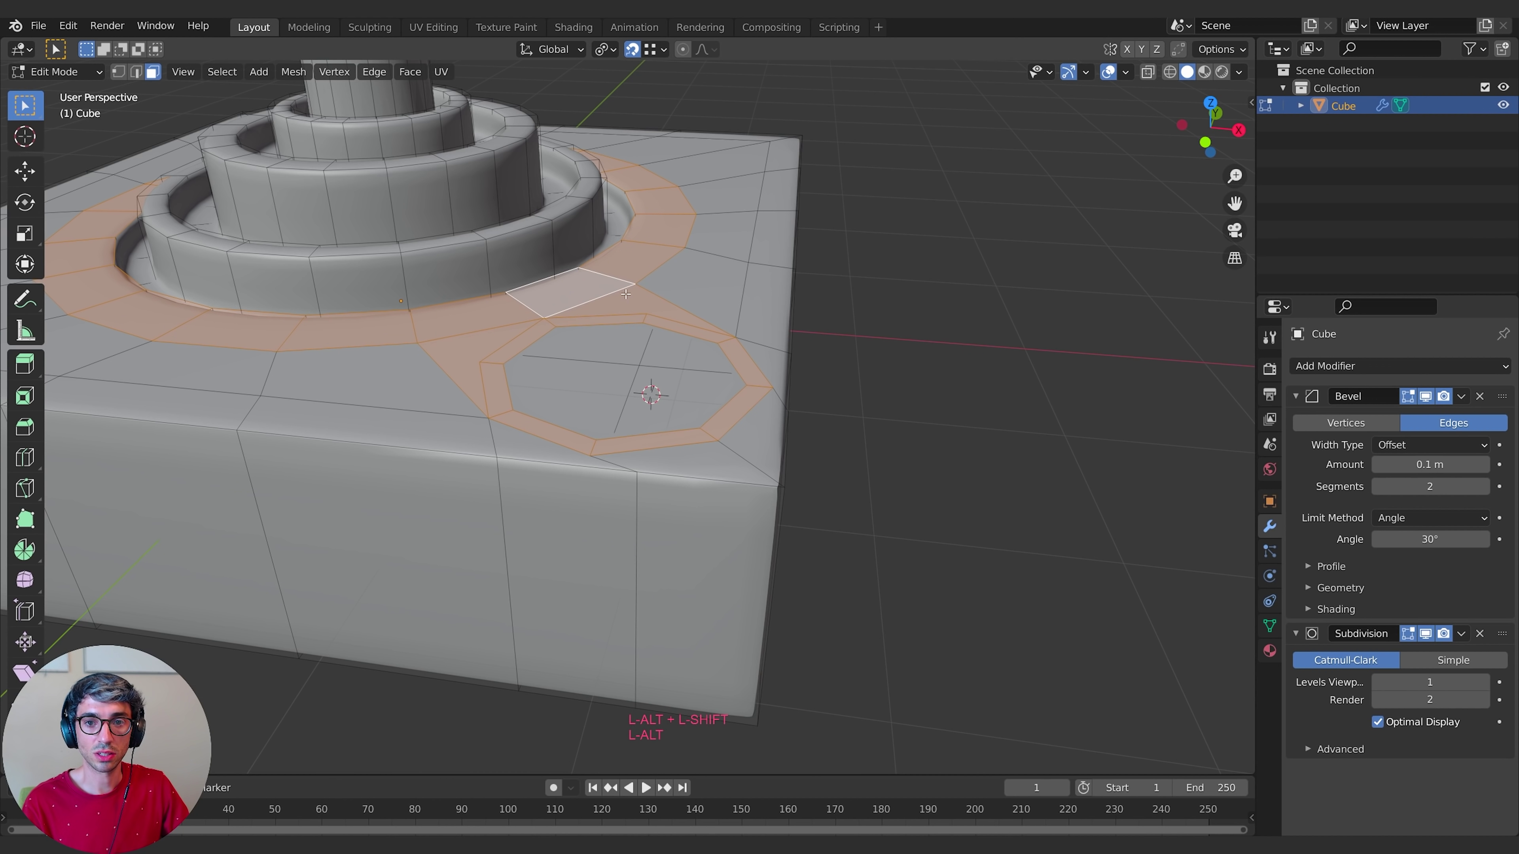
middle_drag(625, 294, 785, 408)
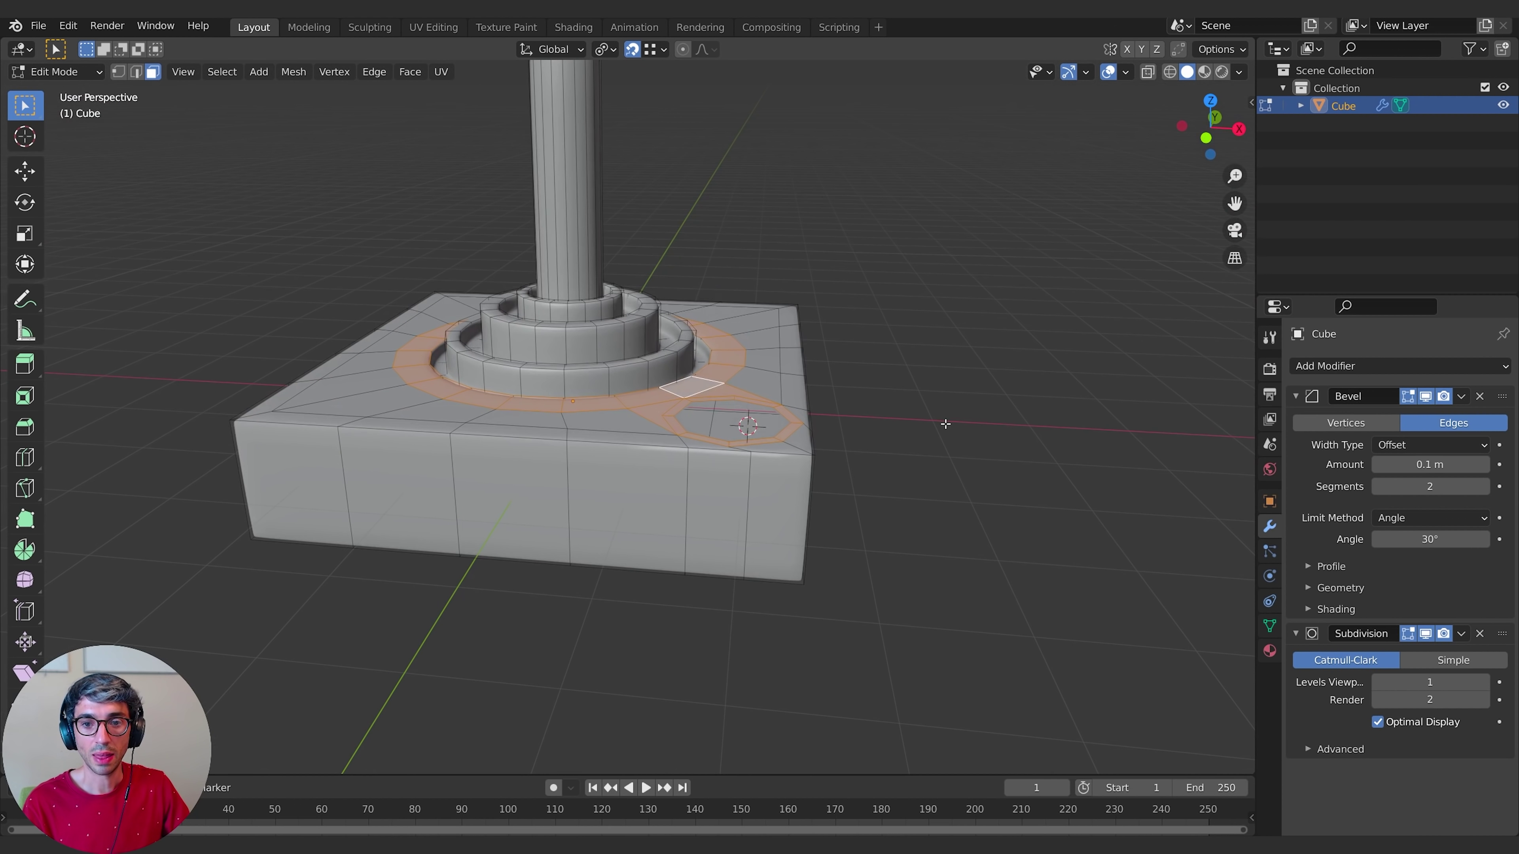
key(e)
key(Escape)
key(g)
key(z)
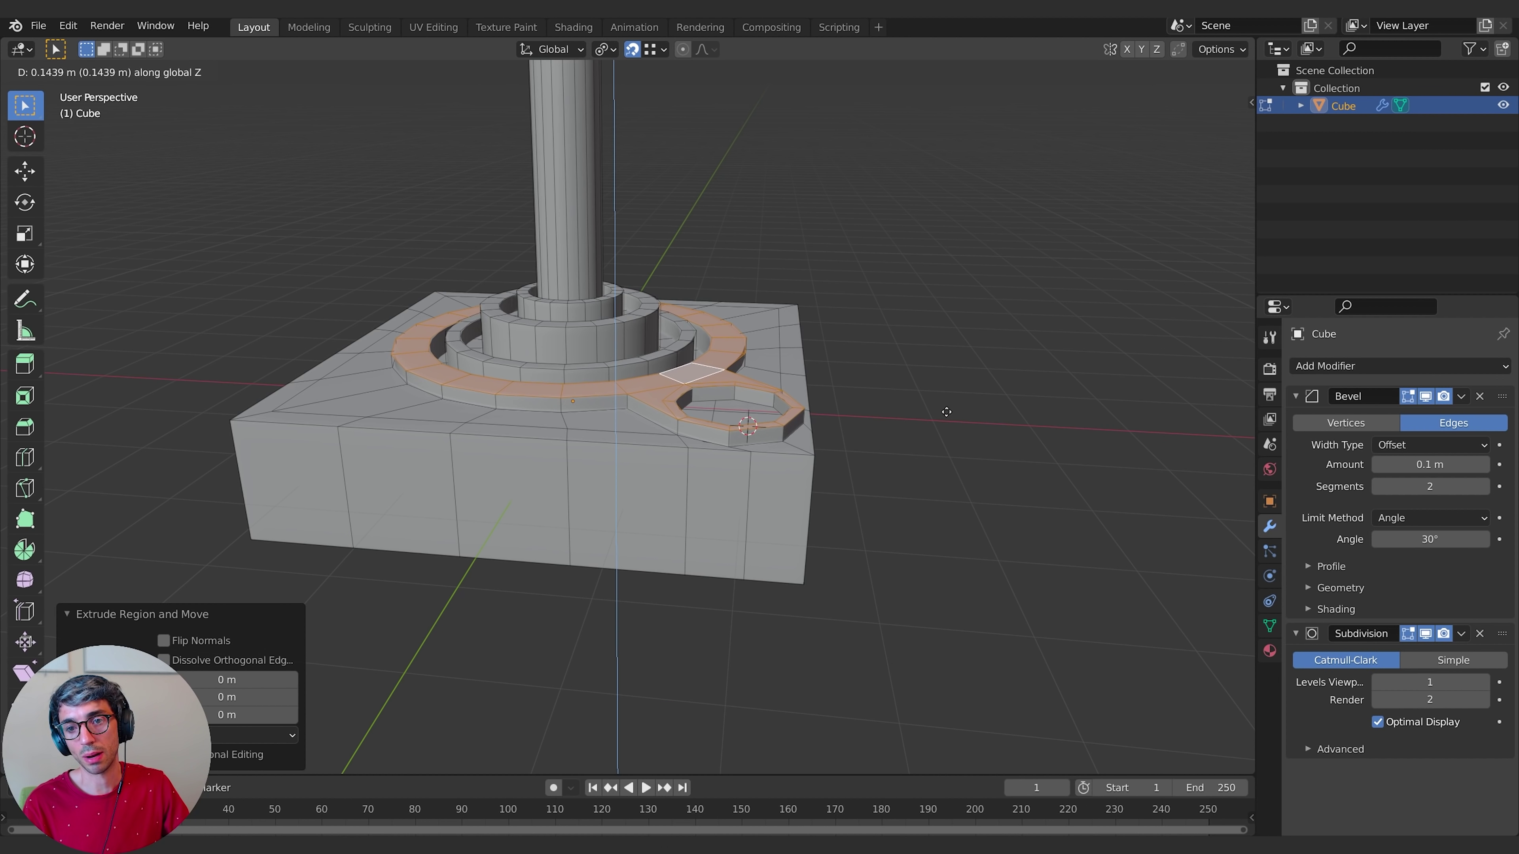
click(943, 417)
- Select the lower inner edge loop of the small raised ring, extrude it in place and scale it slightly inward
middle_drag(943, 417, 921, 449)
key(alt+a)
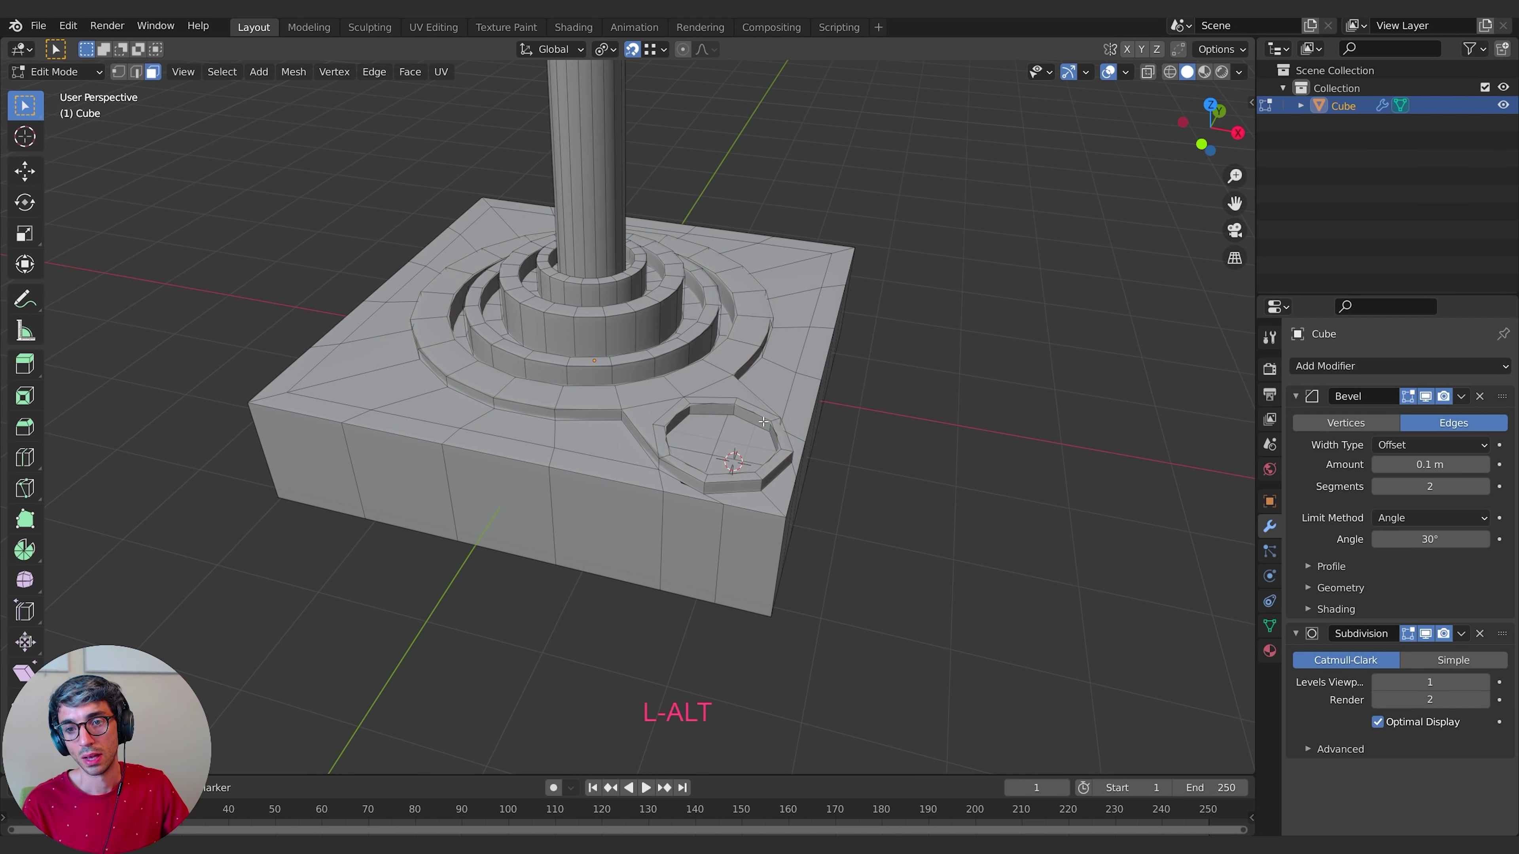
middle_drag(721, 415, 717, 359)
click(135, 72)
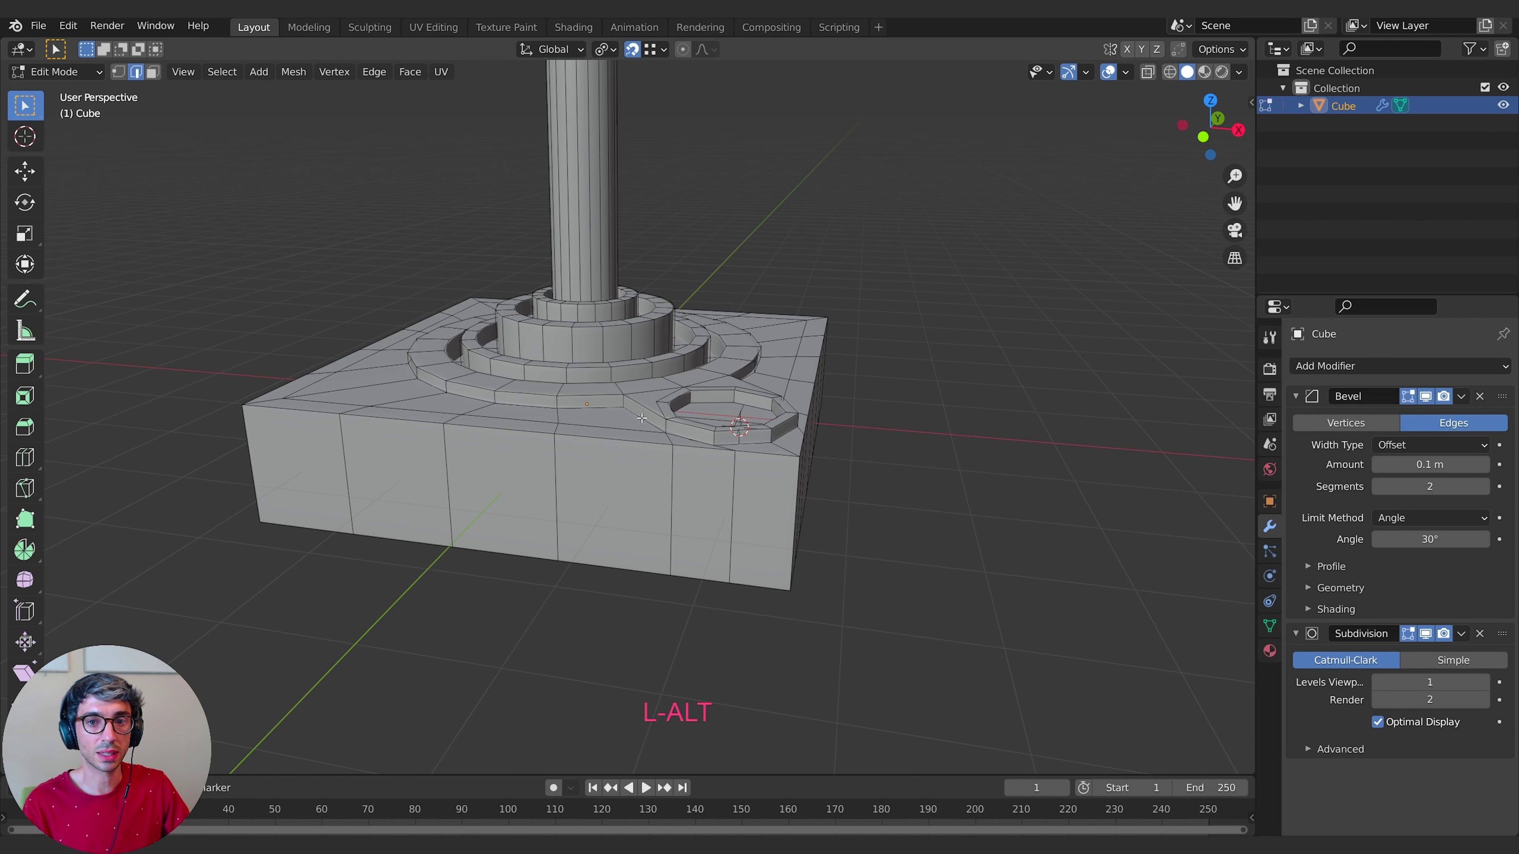
alt+click(706, 402)
middle_drag(819, 363, 802, 419)
shift+middle_drag(801, 419, 851, 432)
scroll(749, 409, up, 3)
key(e)
key(Escape)
key(s)
click(800, 394)
- Extrude the inner edge loop of the small hole straight up along Z by about 0.256 m
key(e)
key(Escape)
key(g)
key(z)
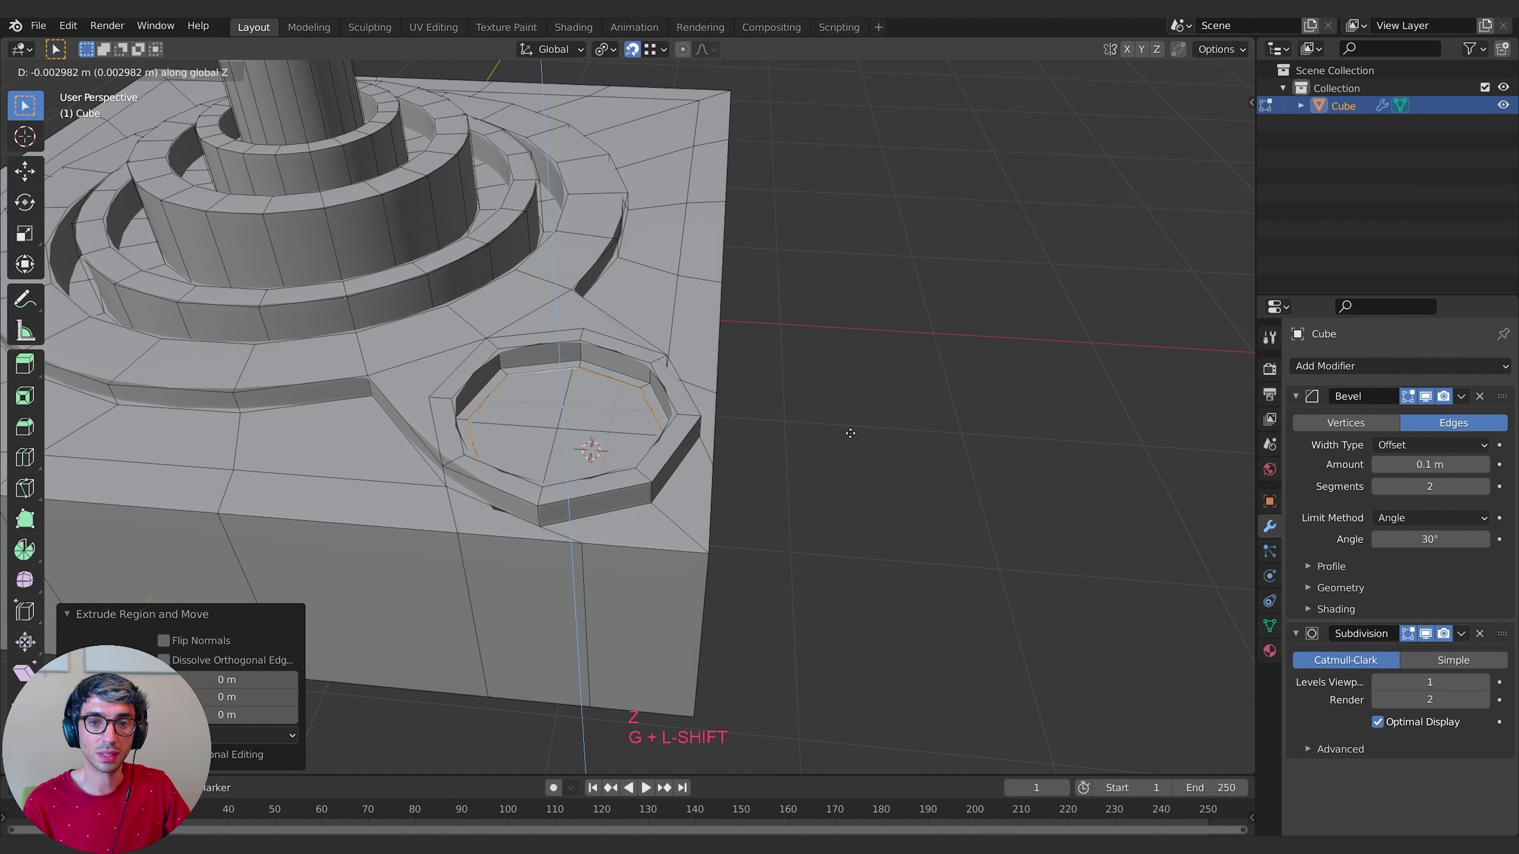
click(838, 389)
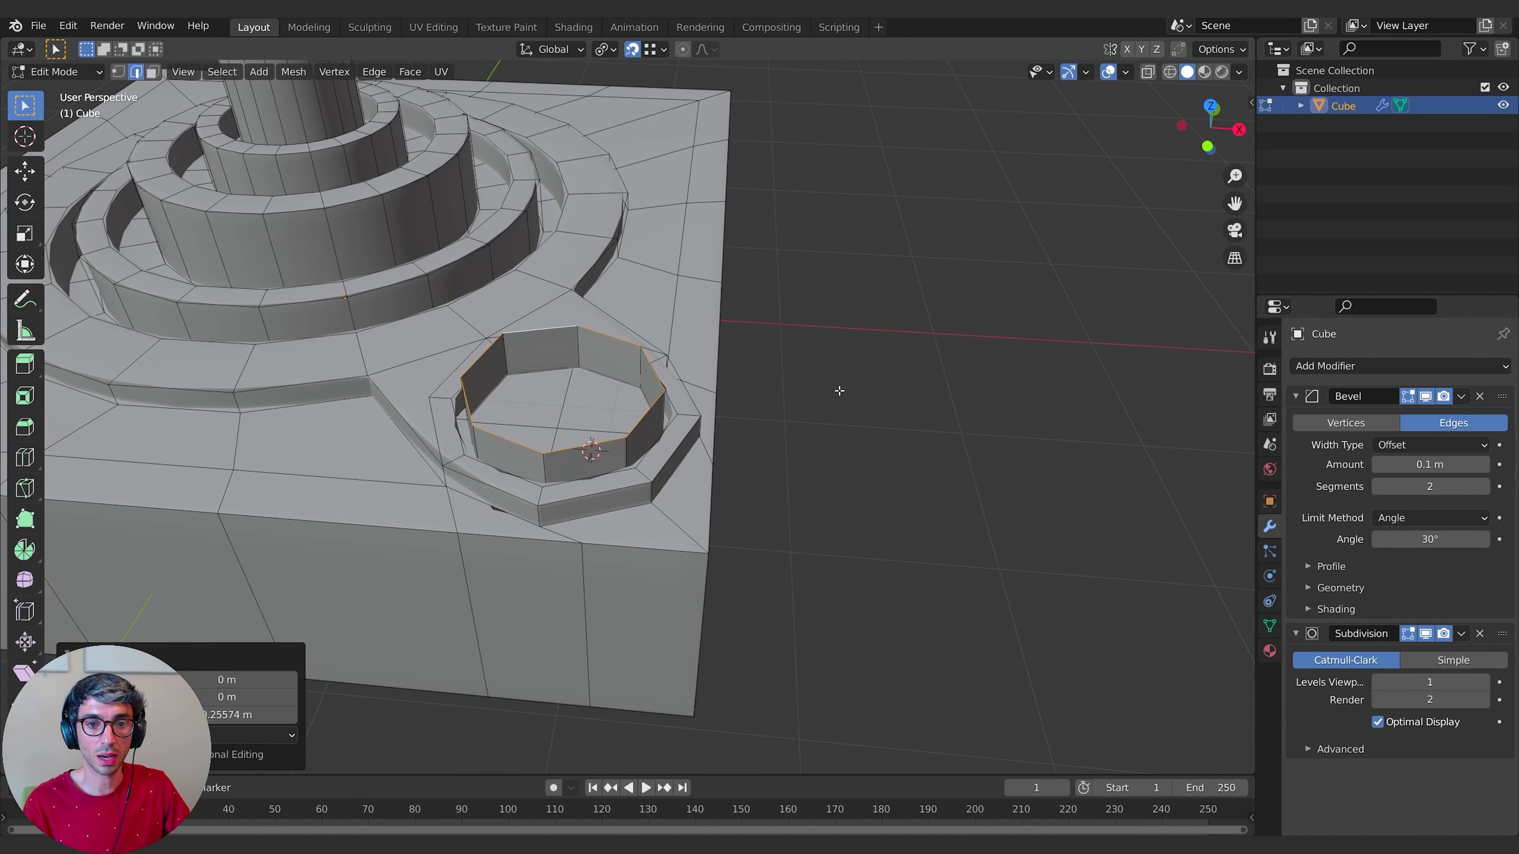
- Extrude the raised cylinder's top edge loop in place and scale it inward to about 0.623
middle_drag(834, 383, 922, 400)
key(e)
key(Escape)
key(s)
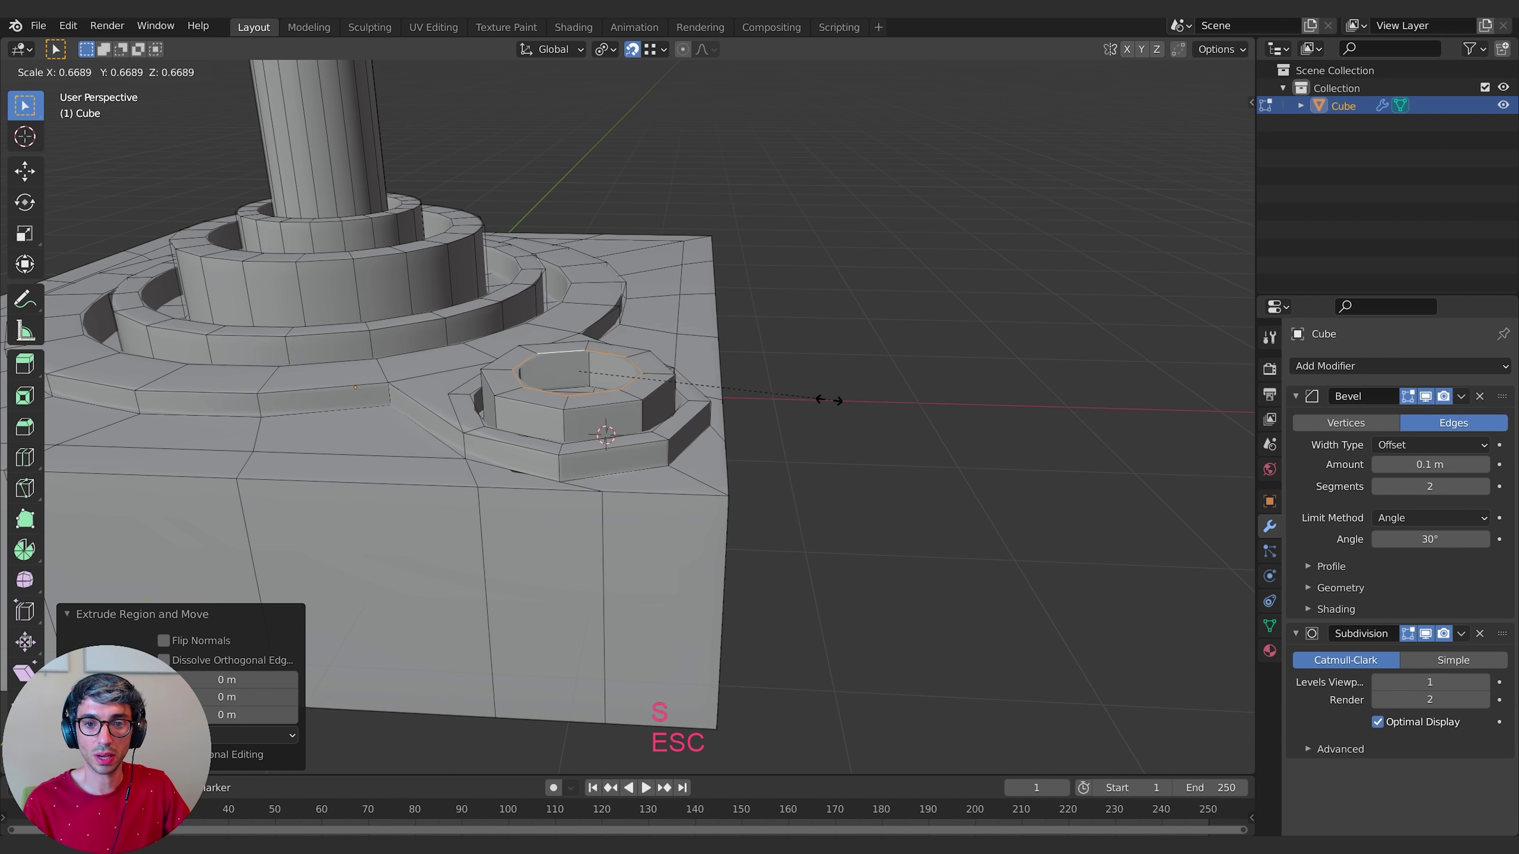
click(820, 398)
- Close the opening on top of the small cylinder with Grid Fill
key(F3)
text(gr)
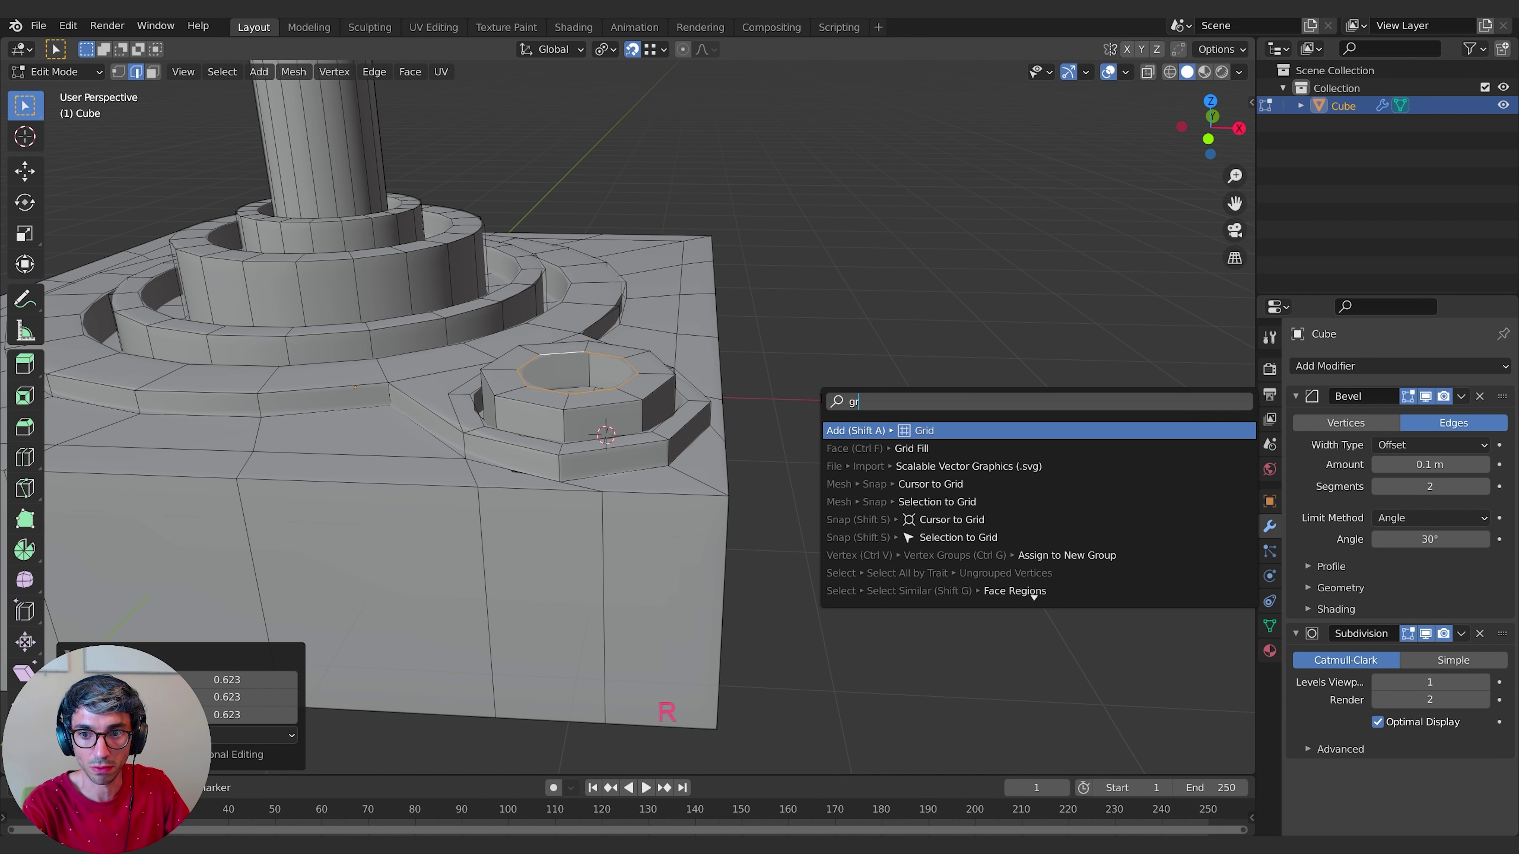
key(Down)
key(Return)
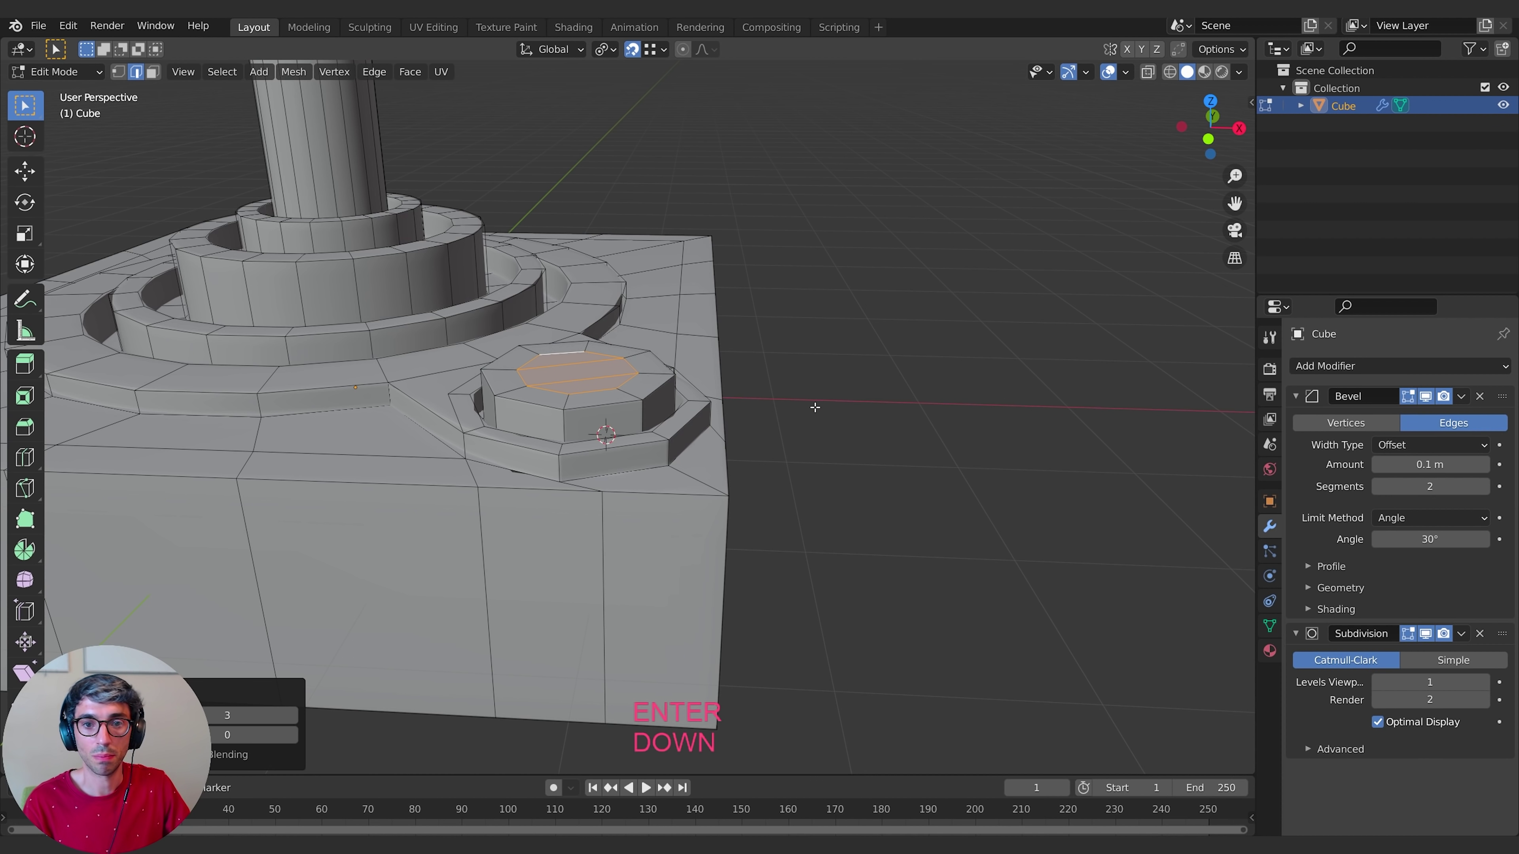
- Return to Object Mode and set the Bevel modifier's angle limit to 75°
middle_drag(816, 408, 851, 461)
key(Tab)
middle_drag(664, 577, 642, 503)
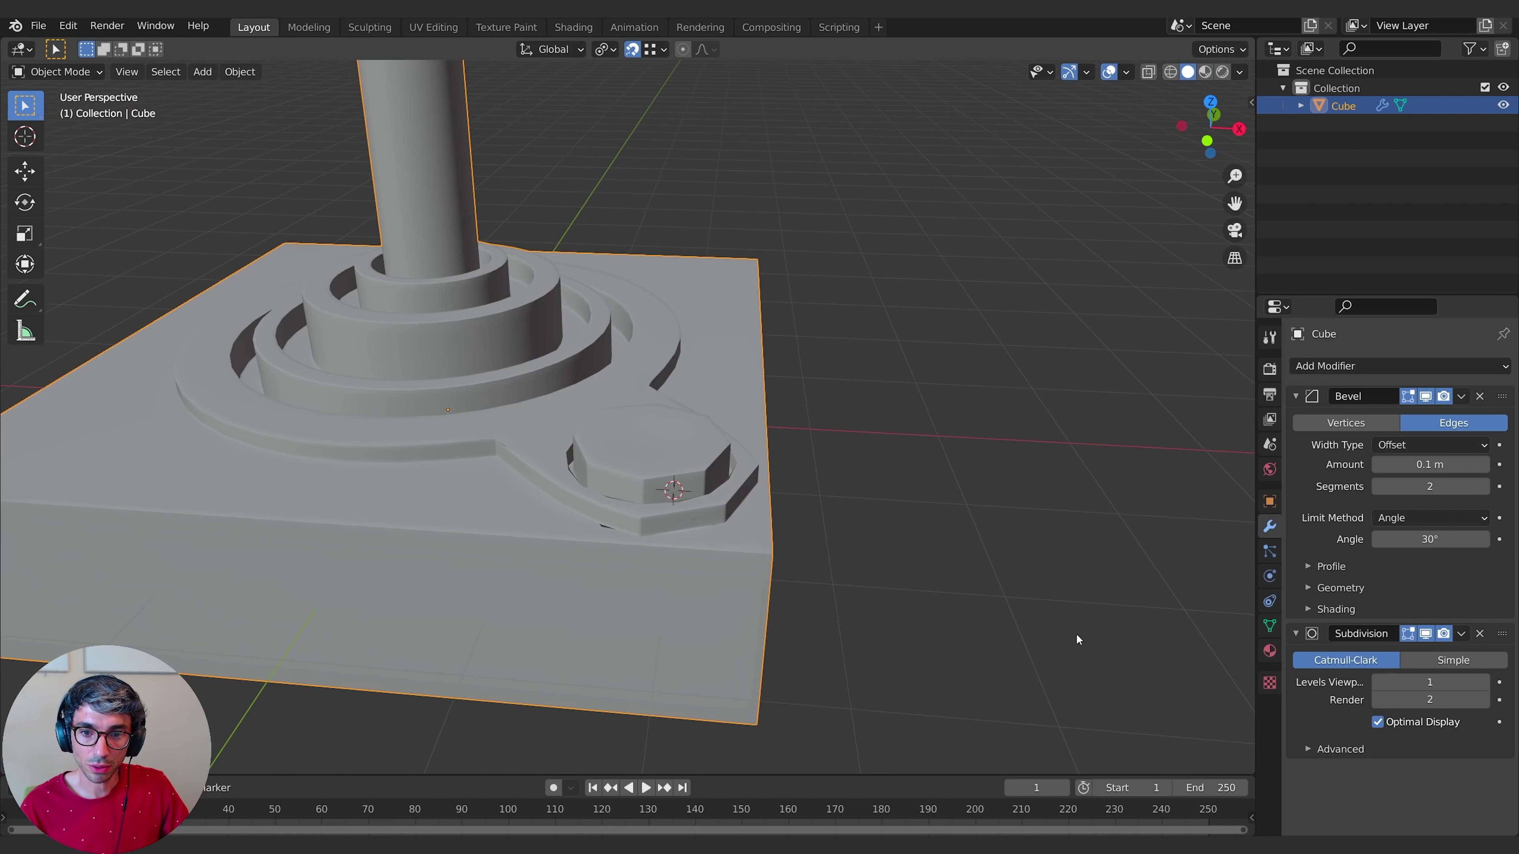
click(1439, 540)
text(75)
key(Return)
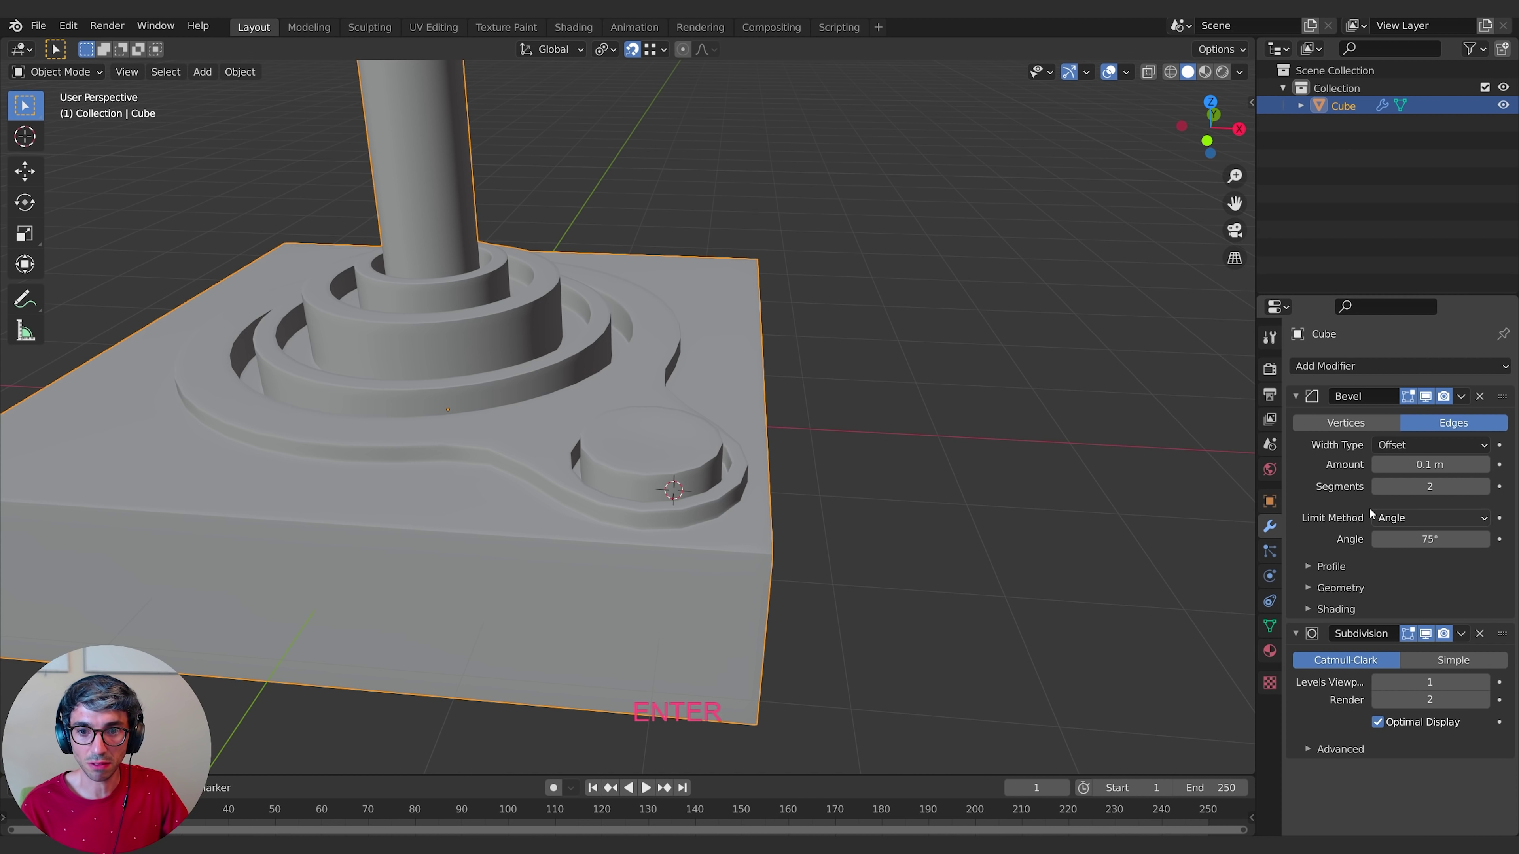
- In Edit Mode, select the slab's four vertical corner edges and bevel them with 2 segments and a width of about 0.389 m
middle_drag(473, 502, 559, 564)
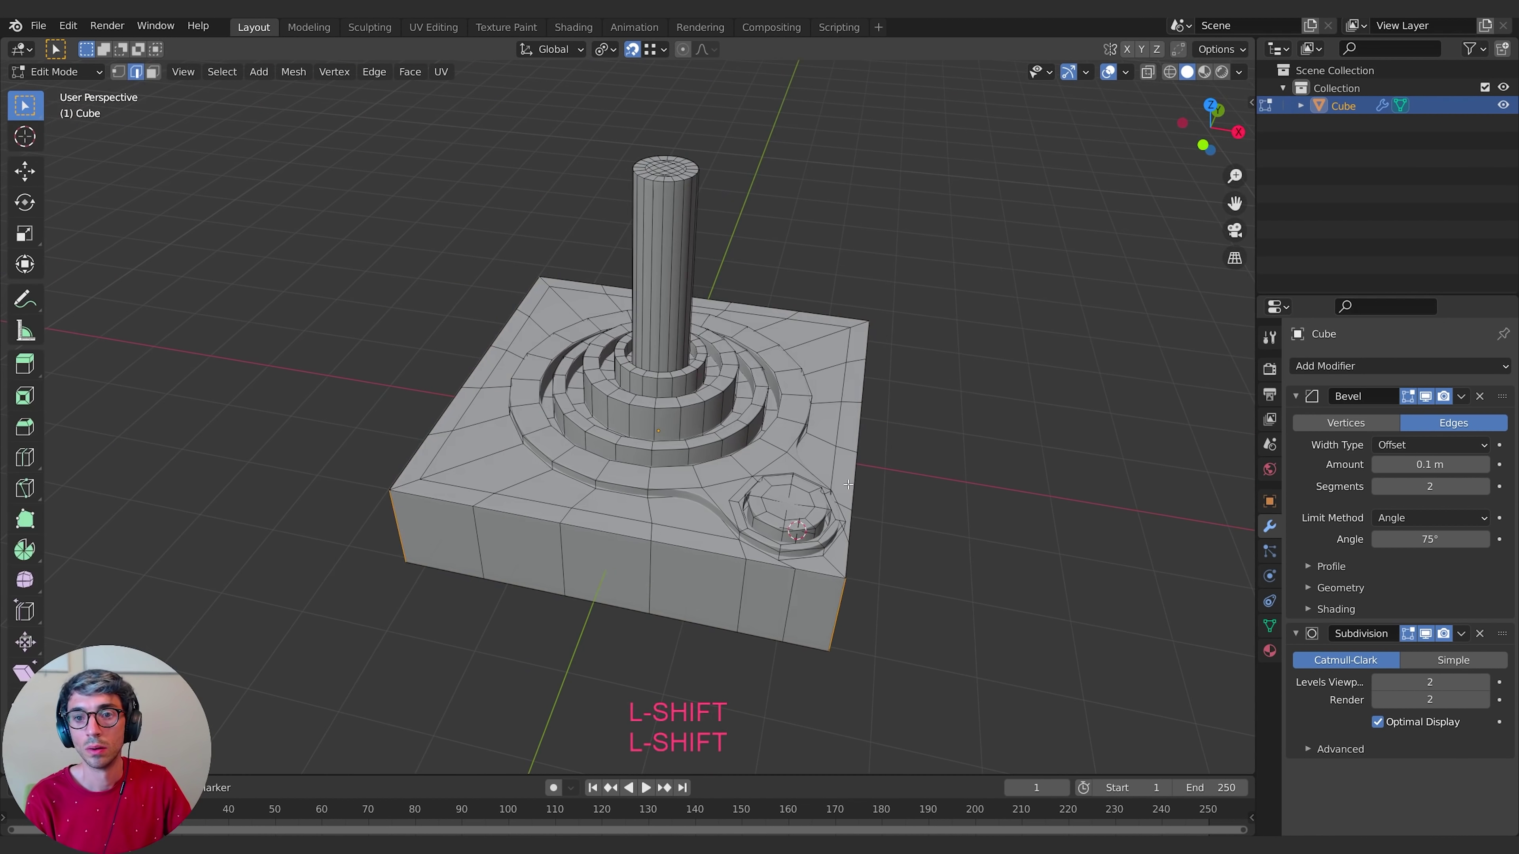
middle_drag(778, 491, 782, 536)
shift+click(828, 514)
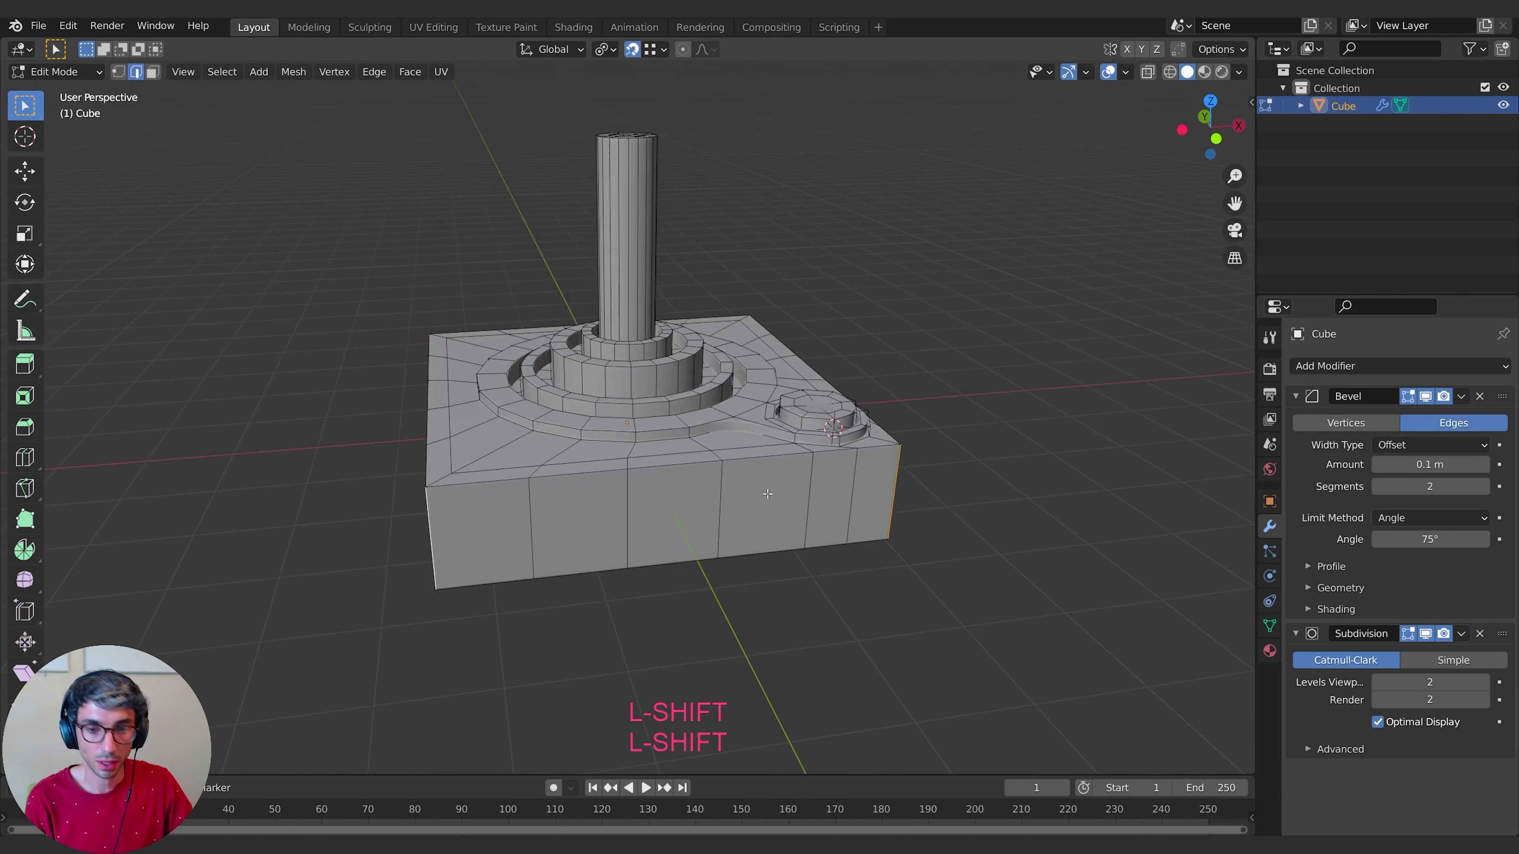
key(ctrl+b)
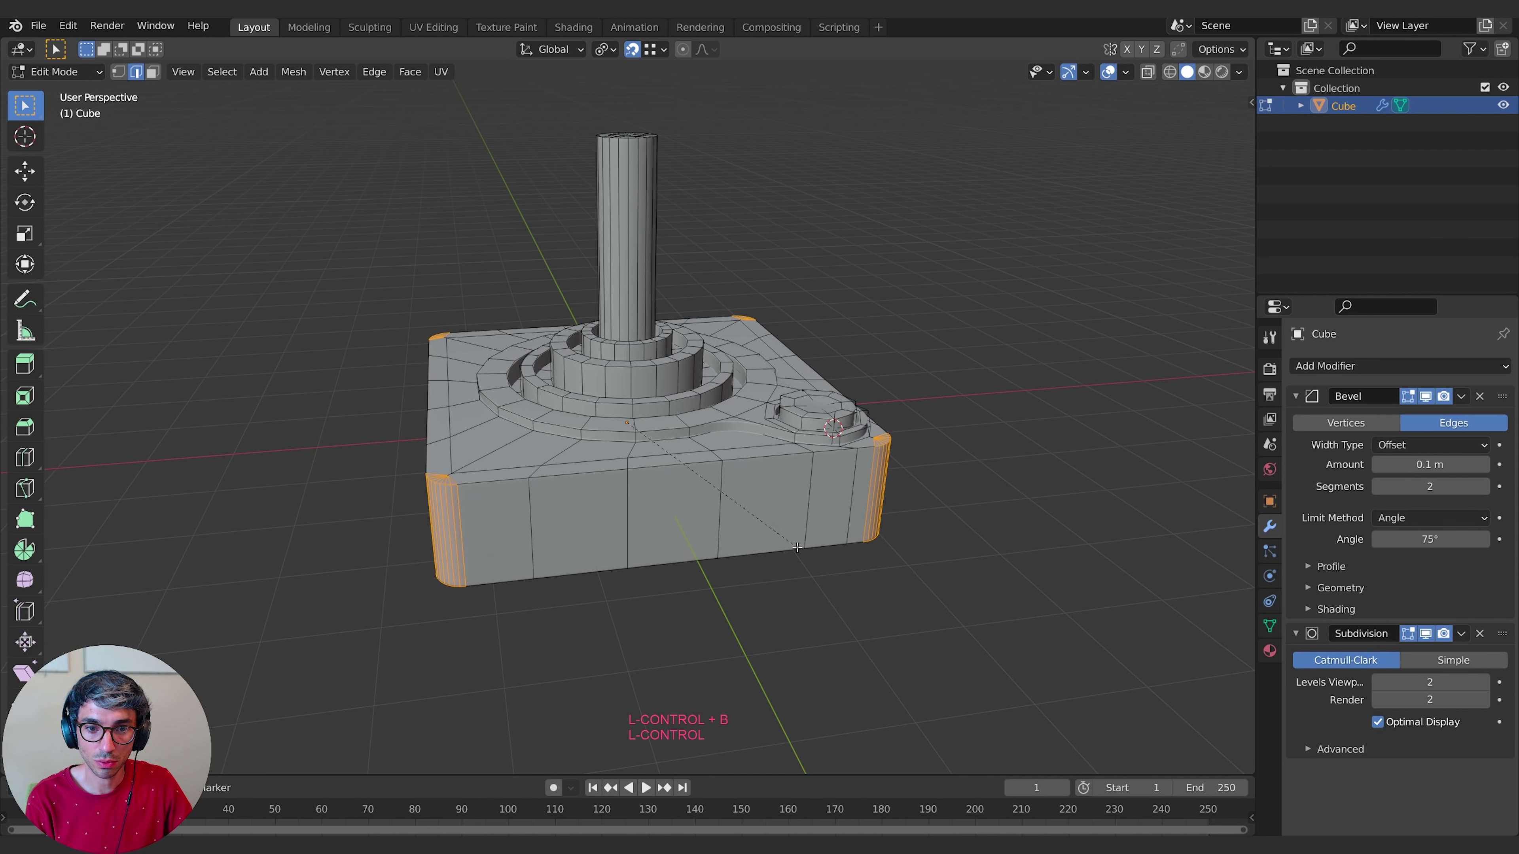
scroll(799, 547, down, 10)
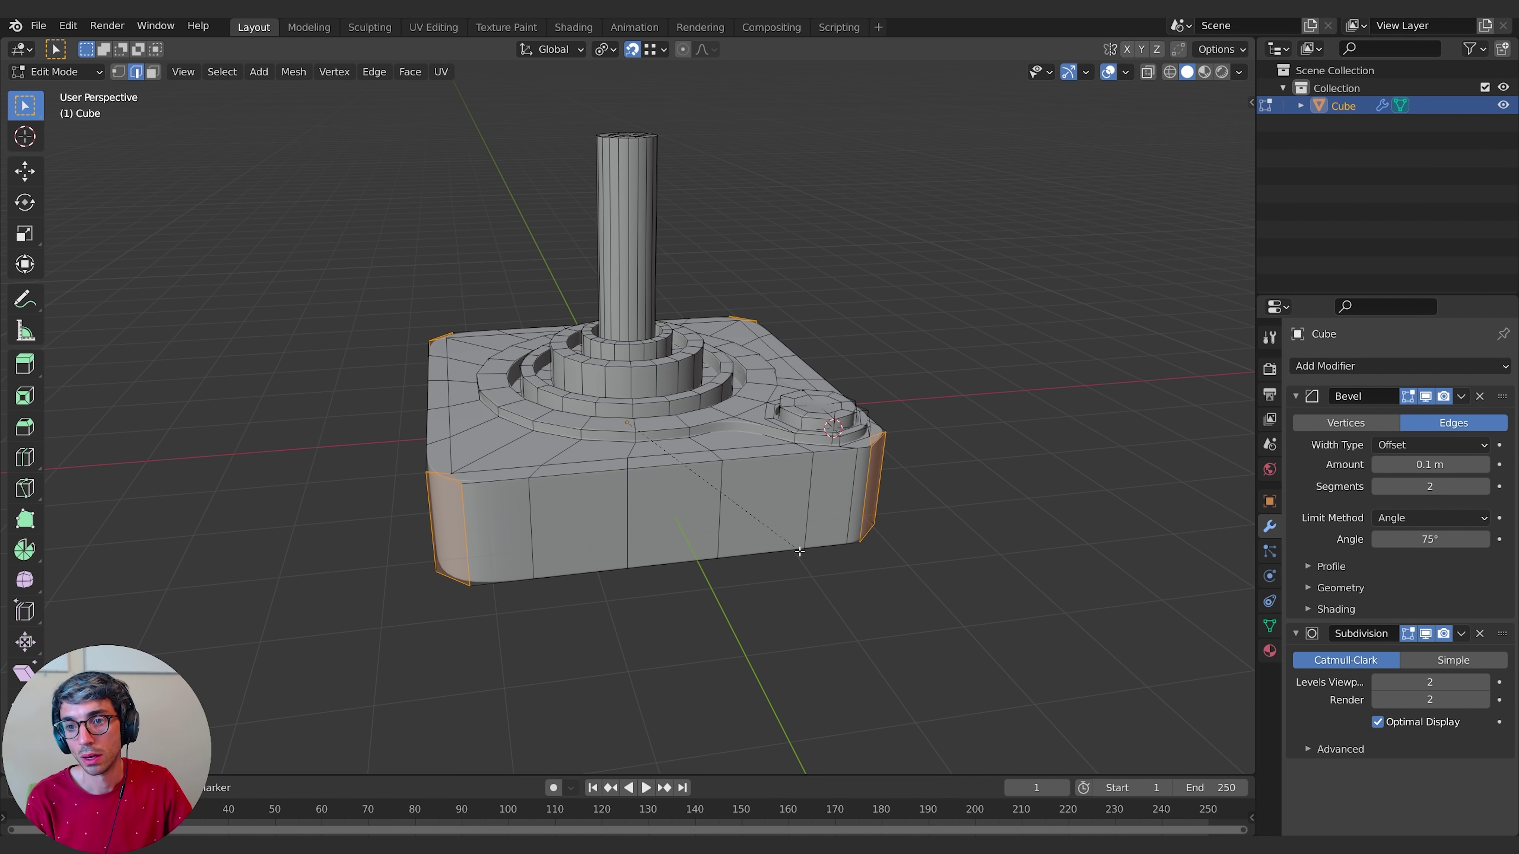
scroll(795, 551, up, 1)
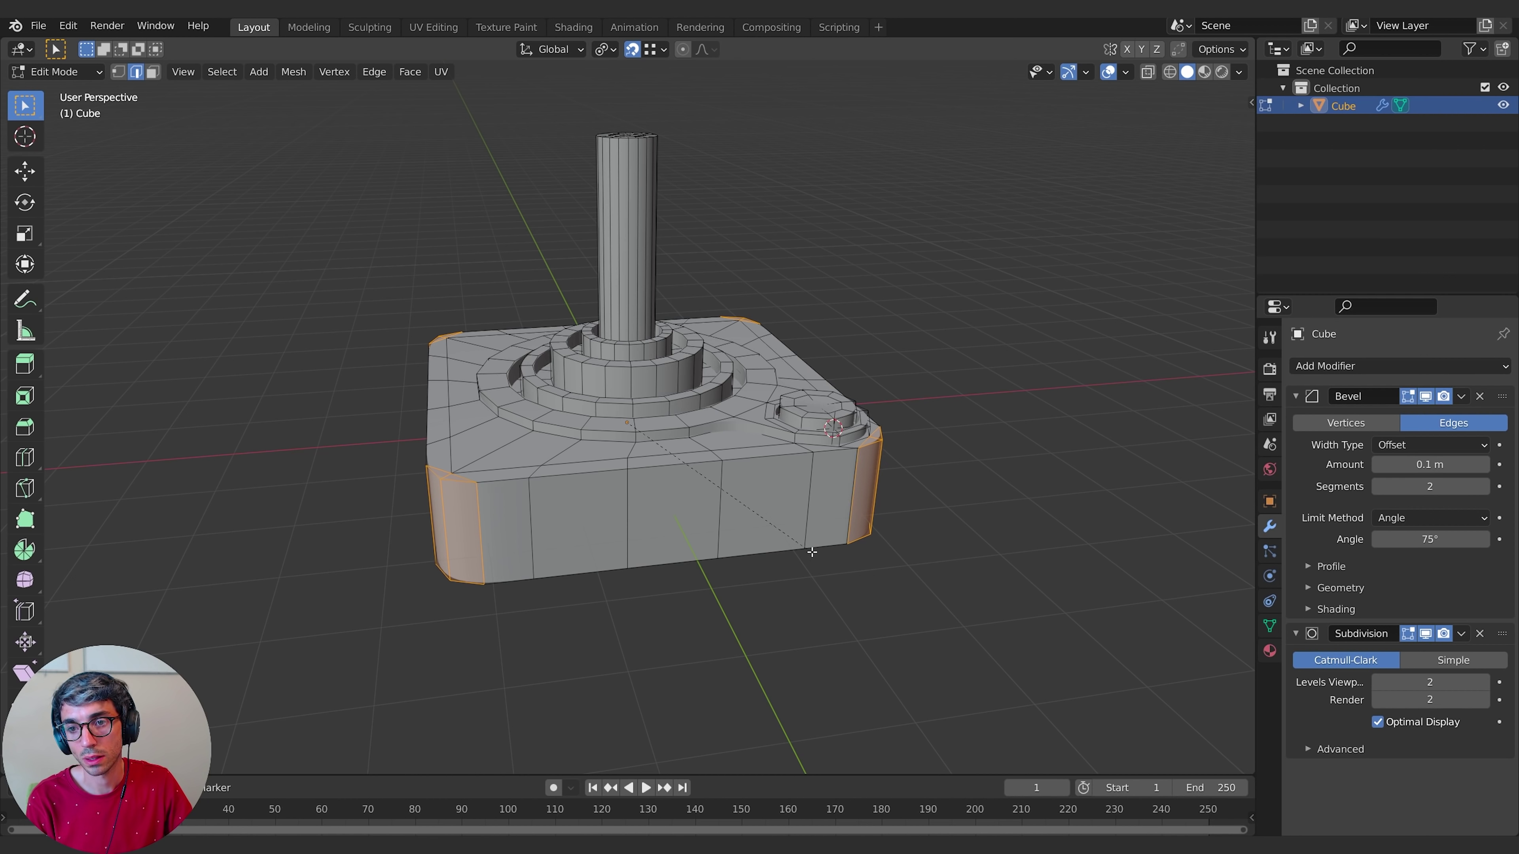
click(799, 554)
middle_drag(800, 554, 726, 622)
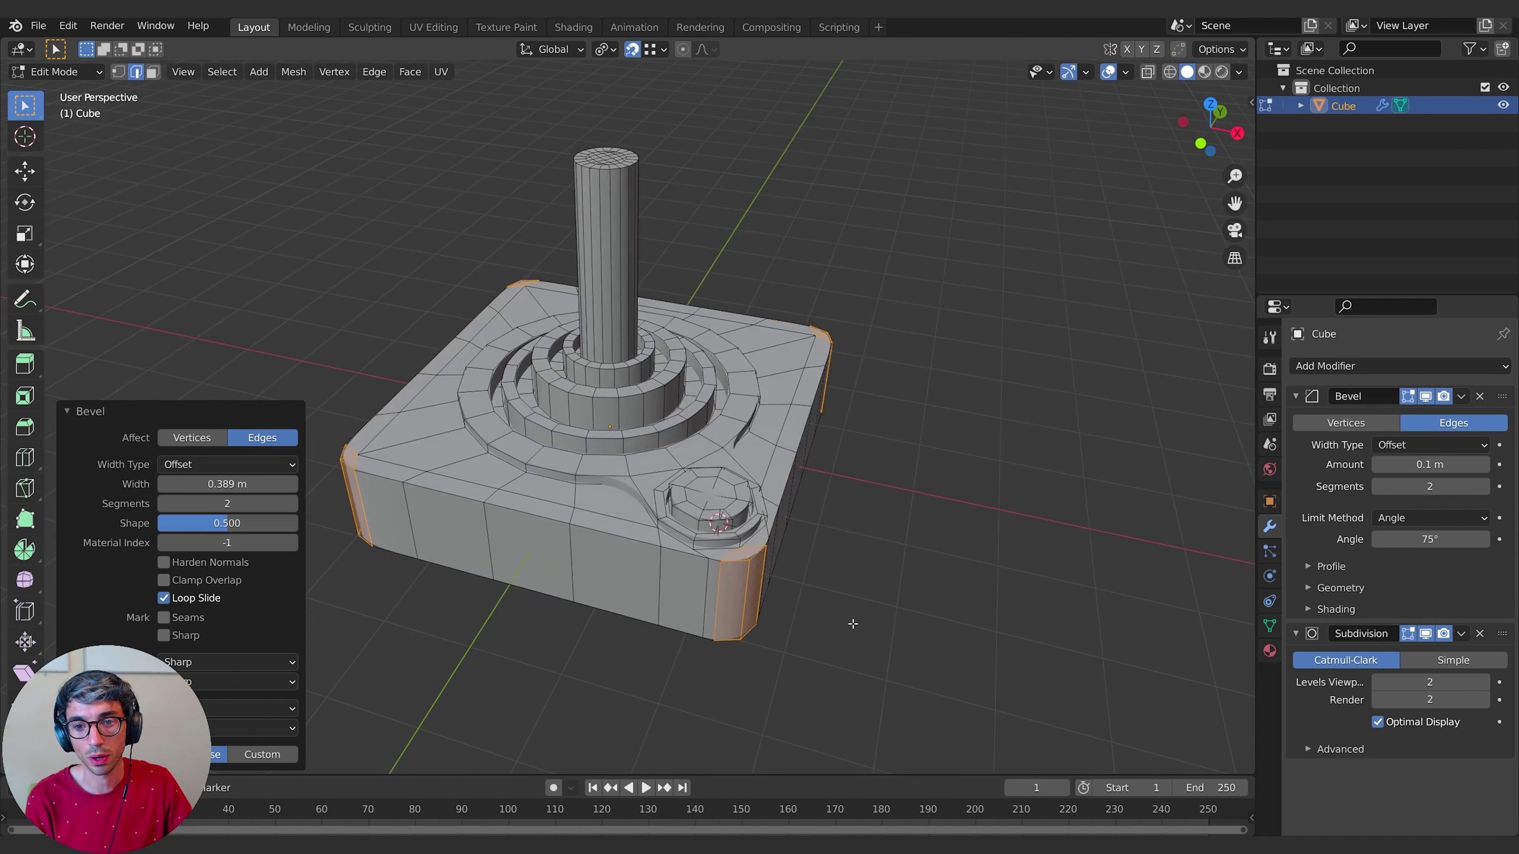
click(853, 624)
- Select the edge loop around the slab's top perimeter and give it a narrow bevel
middle_drag(853, 624, 866, 564)
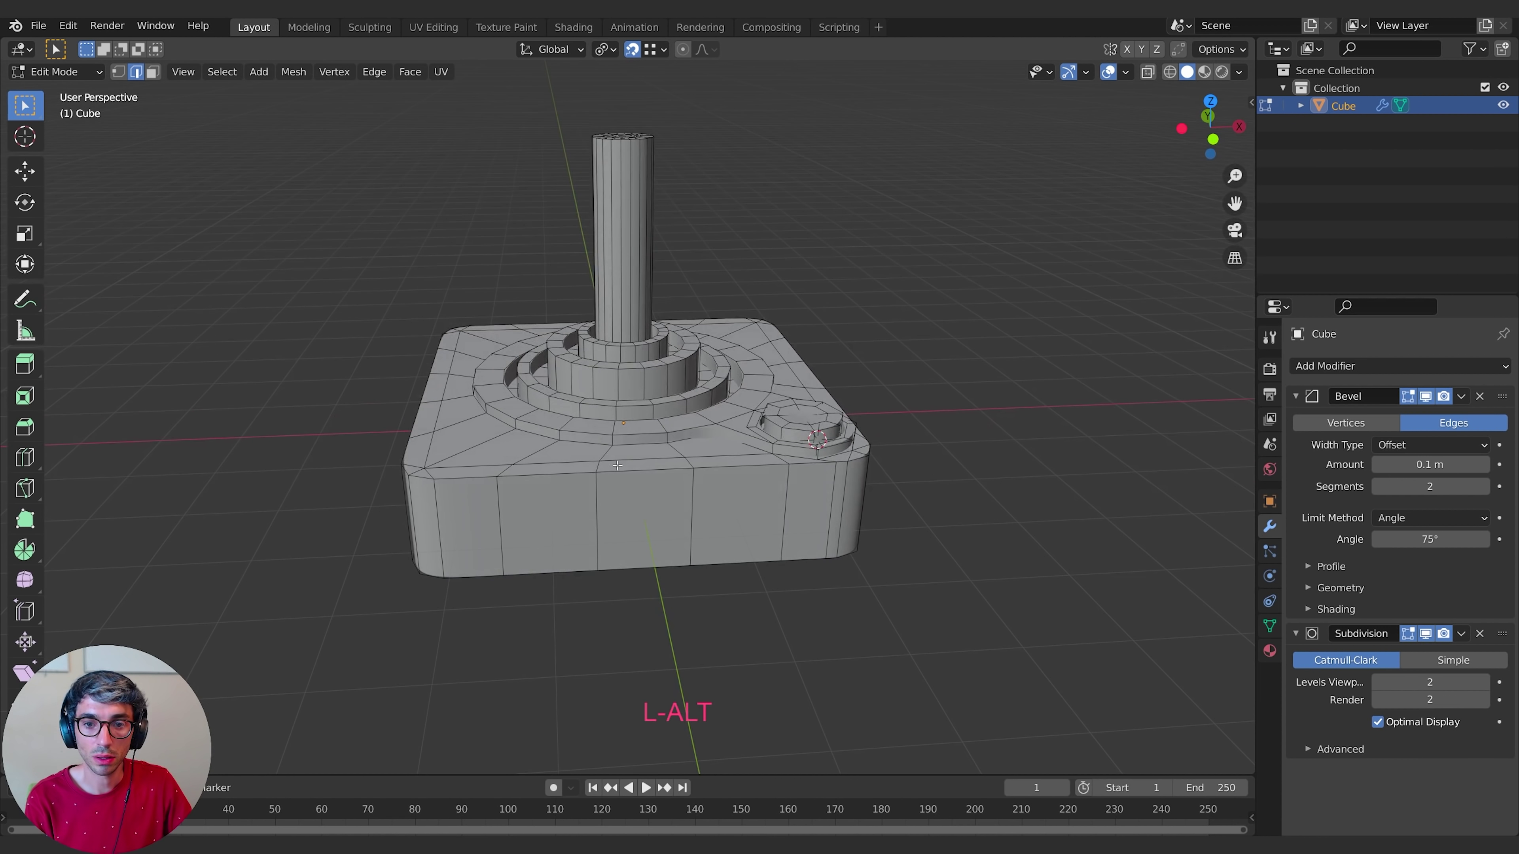
alt+click(621, 469)
alt+scroll(622, 470, down, 1)
alt+middle_drag(622, 470, 920, 564)
key(ctrl+b)
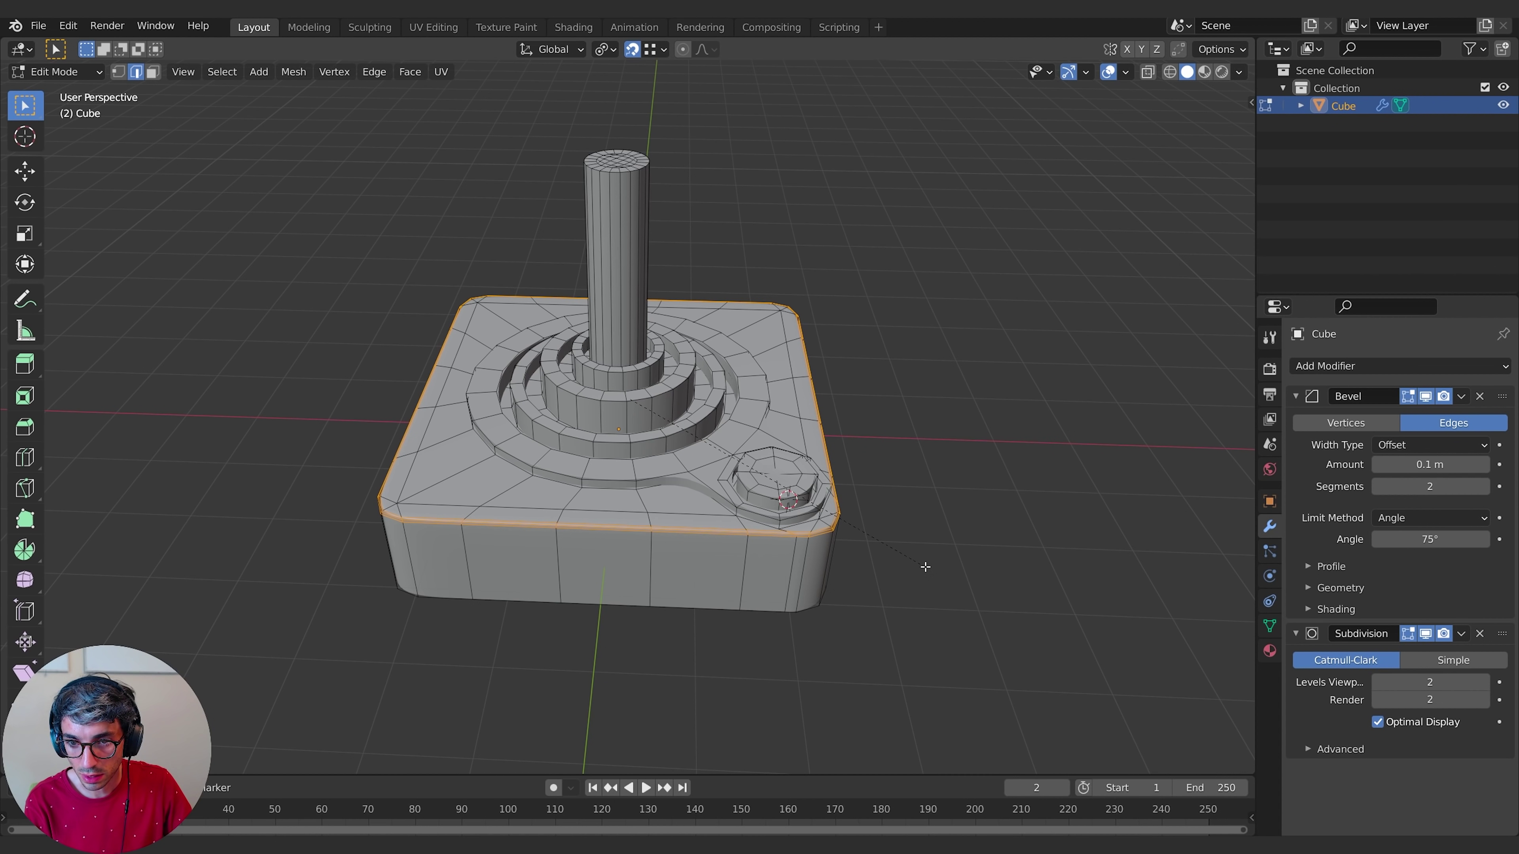
click(925, 567)
- Compare the bevelled slab's mesh in Edit Mode with its smoothed surface in Object Mode
middle_drag(926, 568, 693, 502)
key(Tab)
key(Tab)
key(Tab)
key(Tab)
key(Tab)
key(Tab)
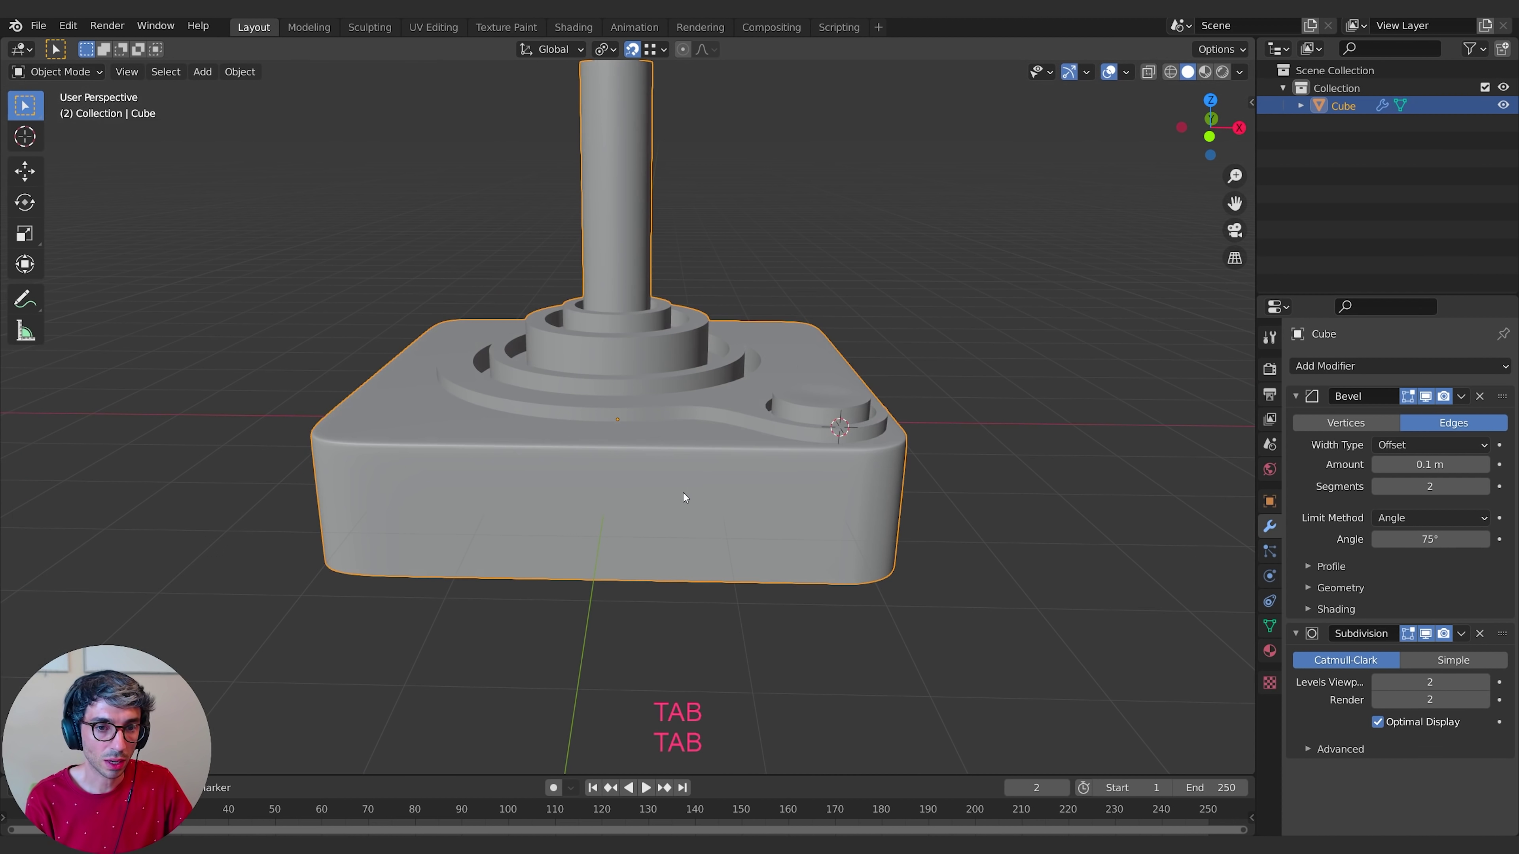
- In Edit Mode, add one centred horizontal loop cut around the slab's side walls
key(ctrl+r)
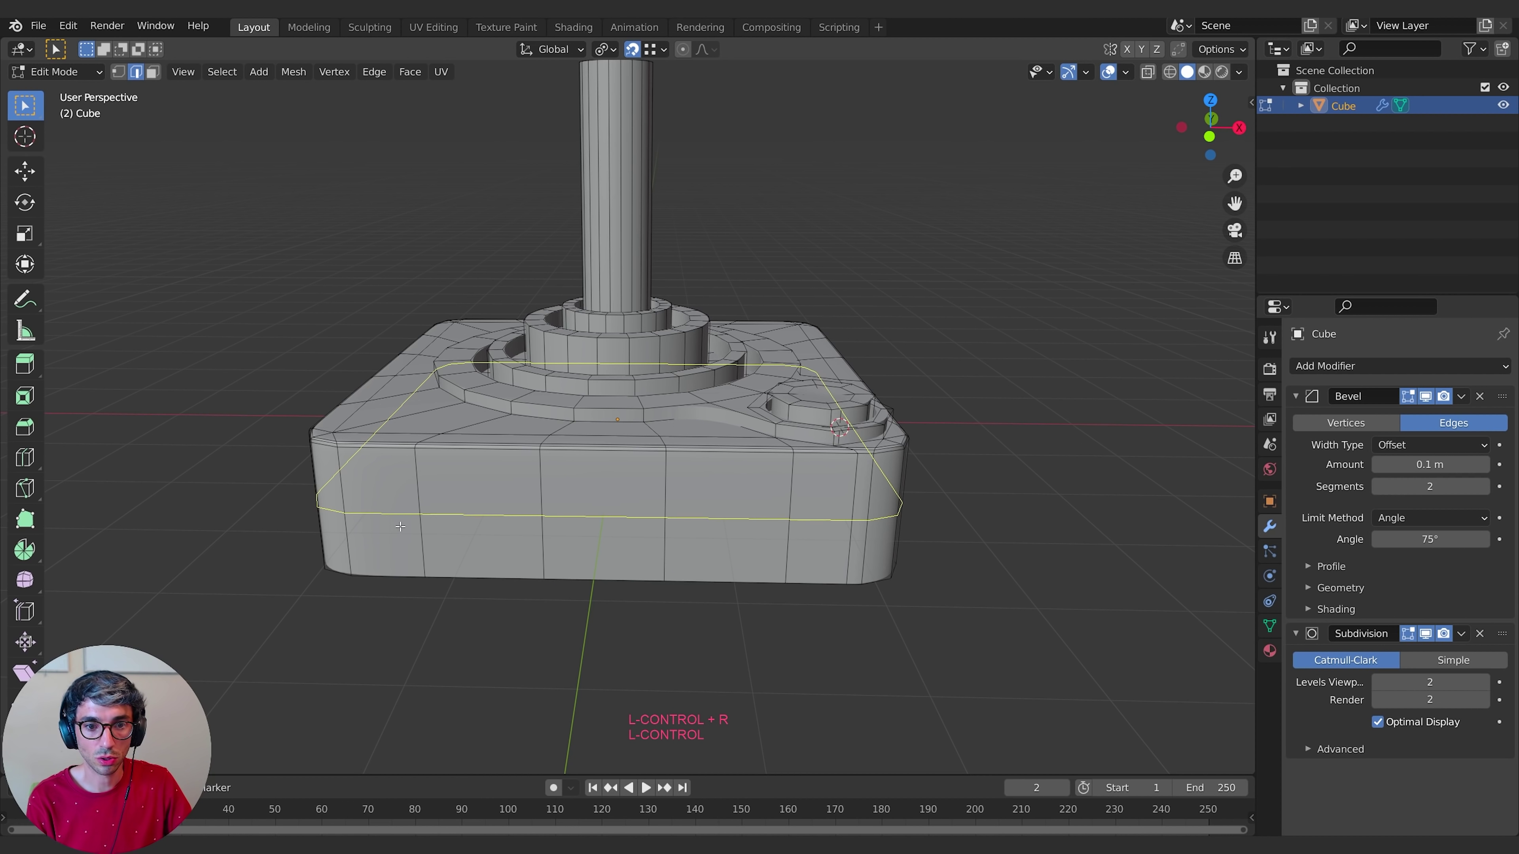
click(405, 525)
key(Escape)
middle_drag(464, 532, 494, 481)
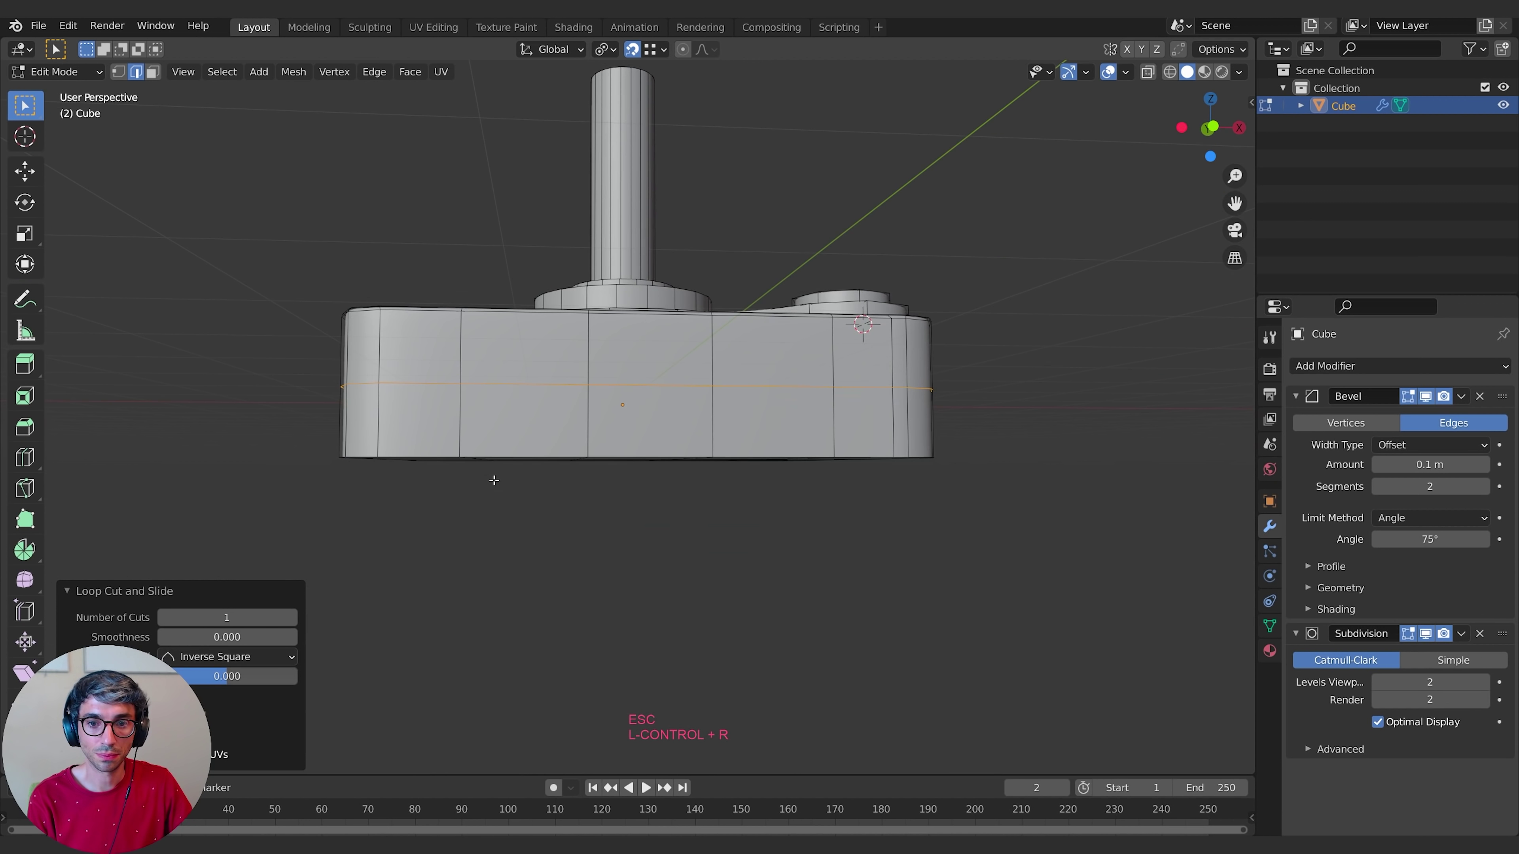
- With X-ray on in front view, select the slab's entire bottom and scale it to about 0.851 to taper the lower walls
click(1149, 73)
key(KP_1)
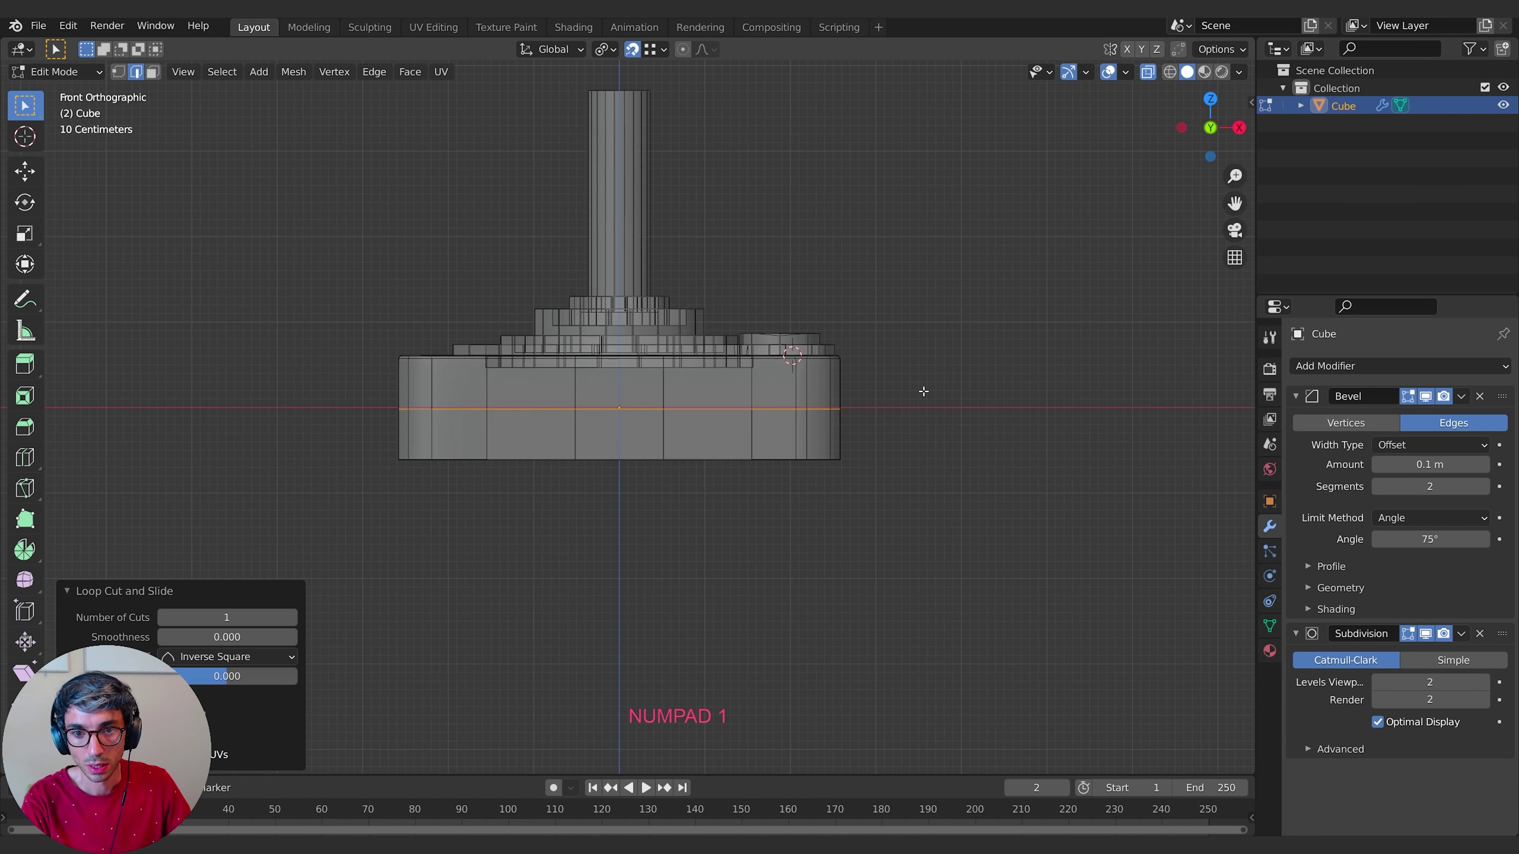
key(a)
key(a)
key(b)
drag(305, 414, 1048, 539)
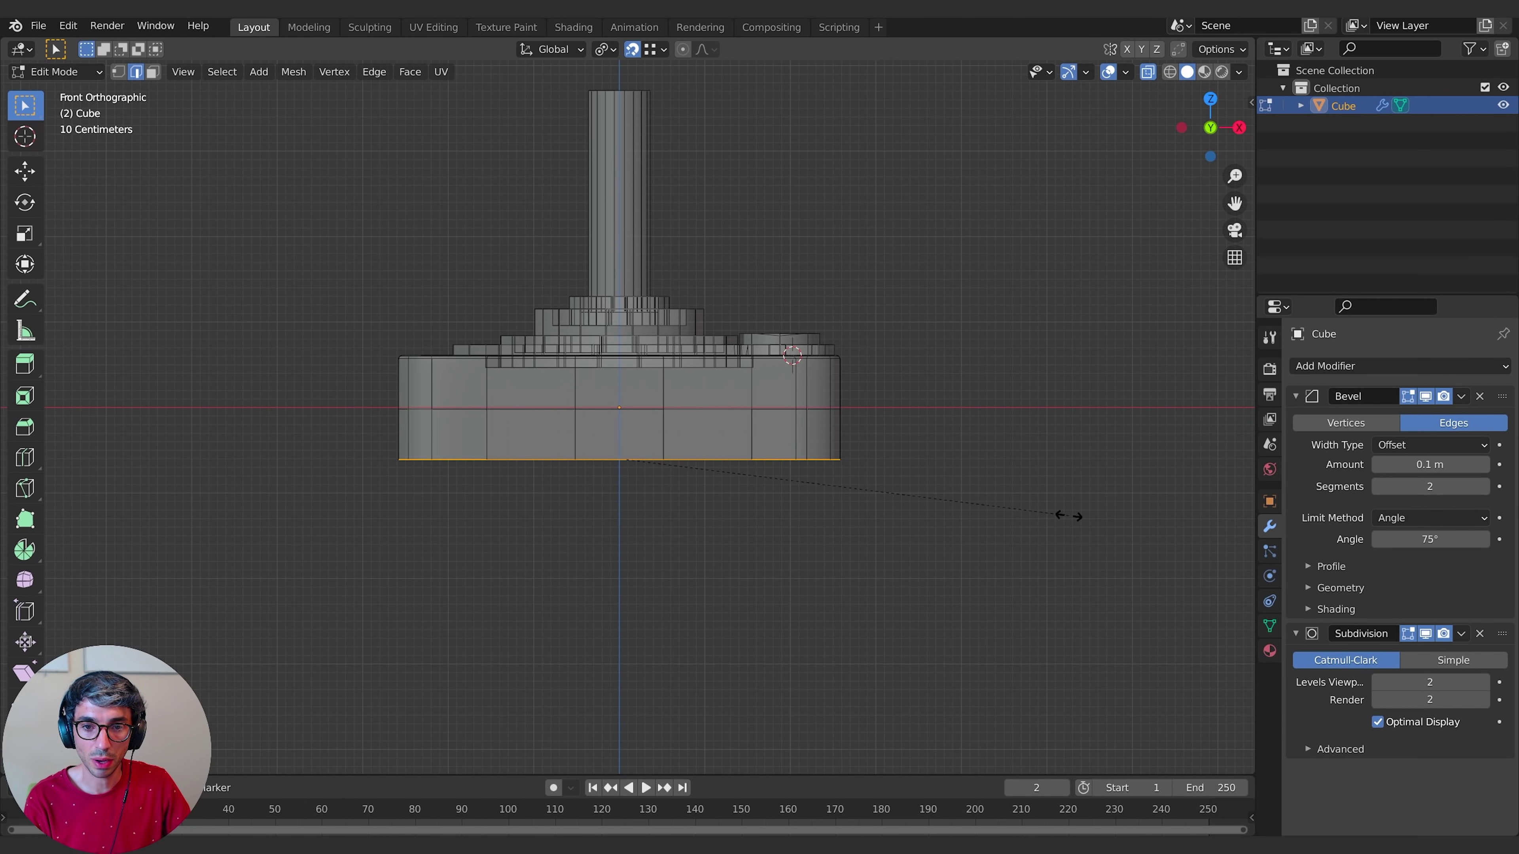
key(s)
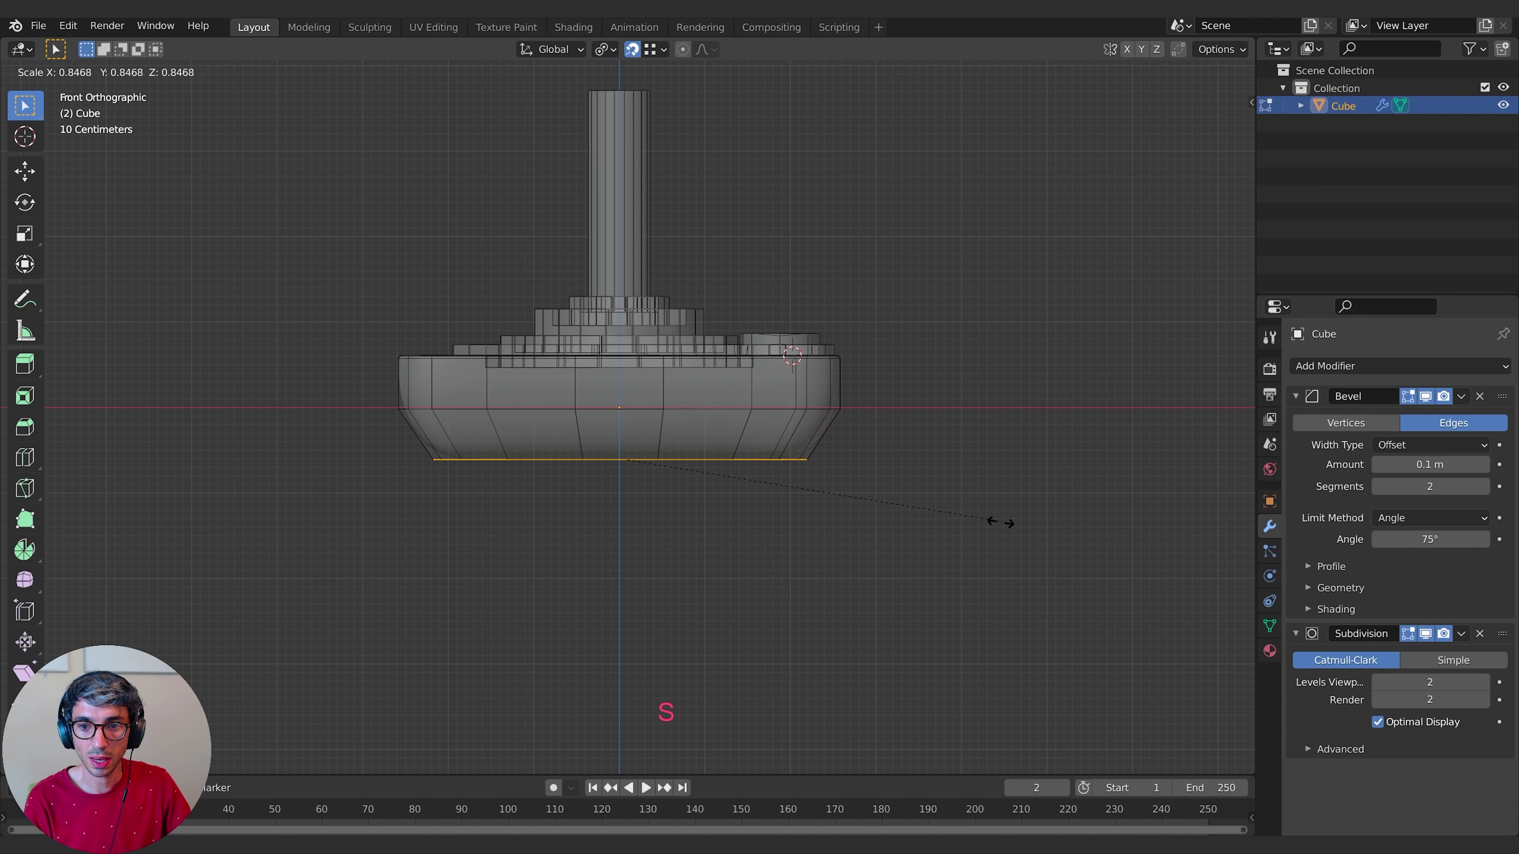
click(1000, 522)
- Select the ring of tapered lower side faces, extrude it in place and scale it to about 0.935 in X and Y only
middle_drag(942, 458, 769, 470)
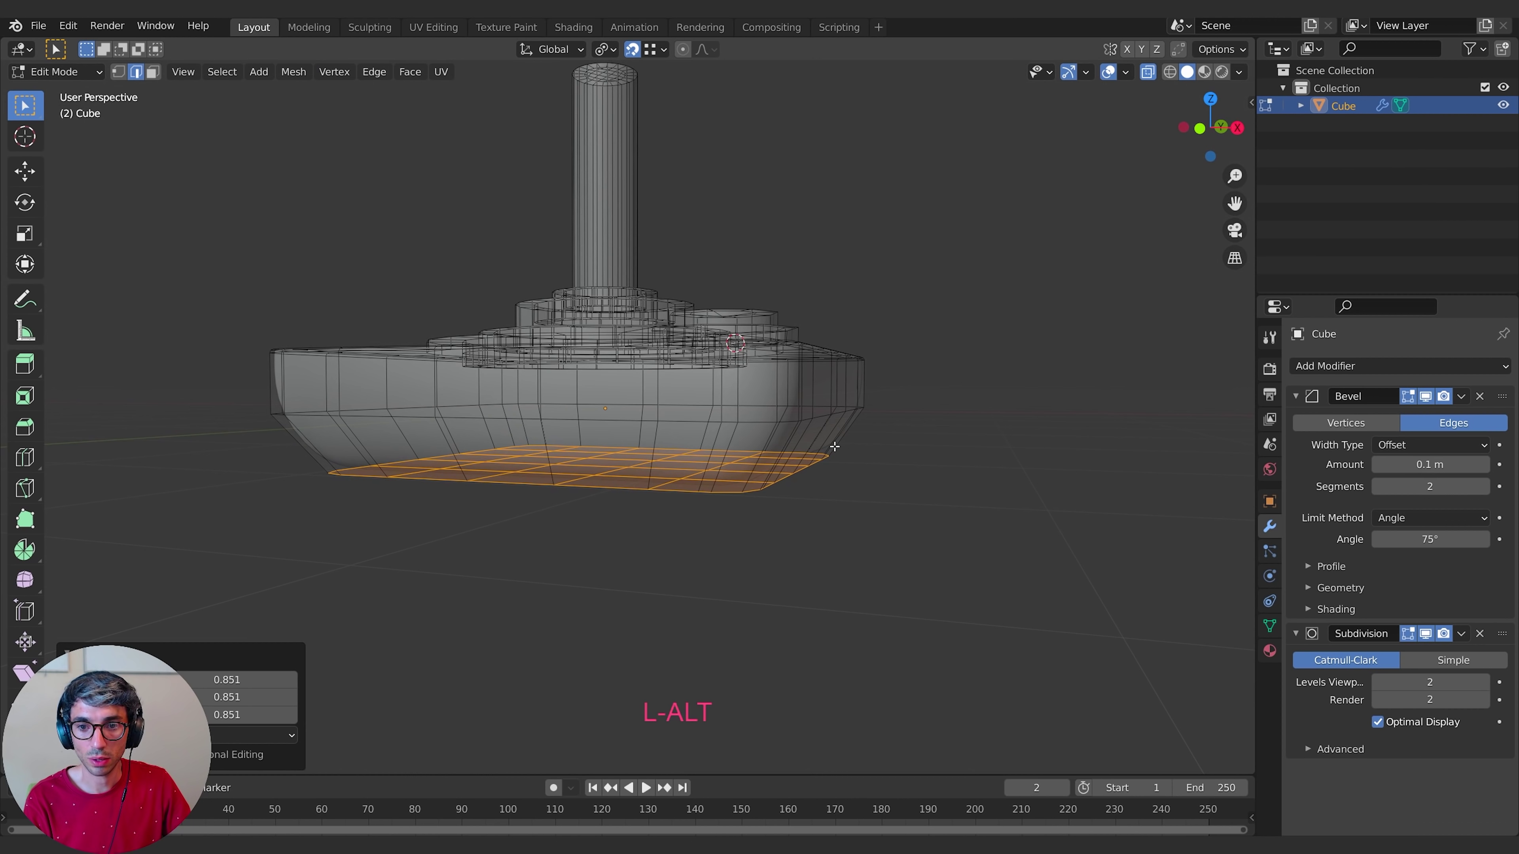
click(153, 71)
alt+click(784, 484)
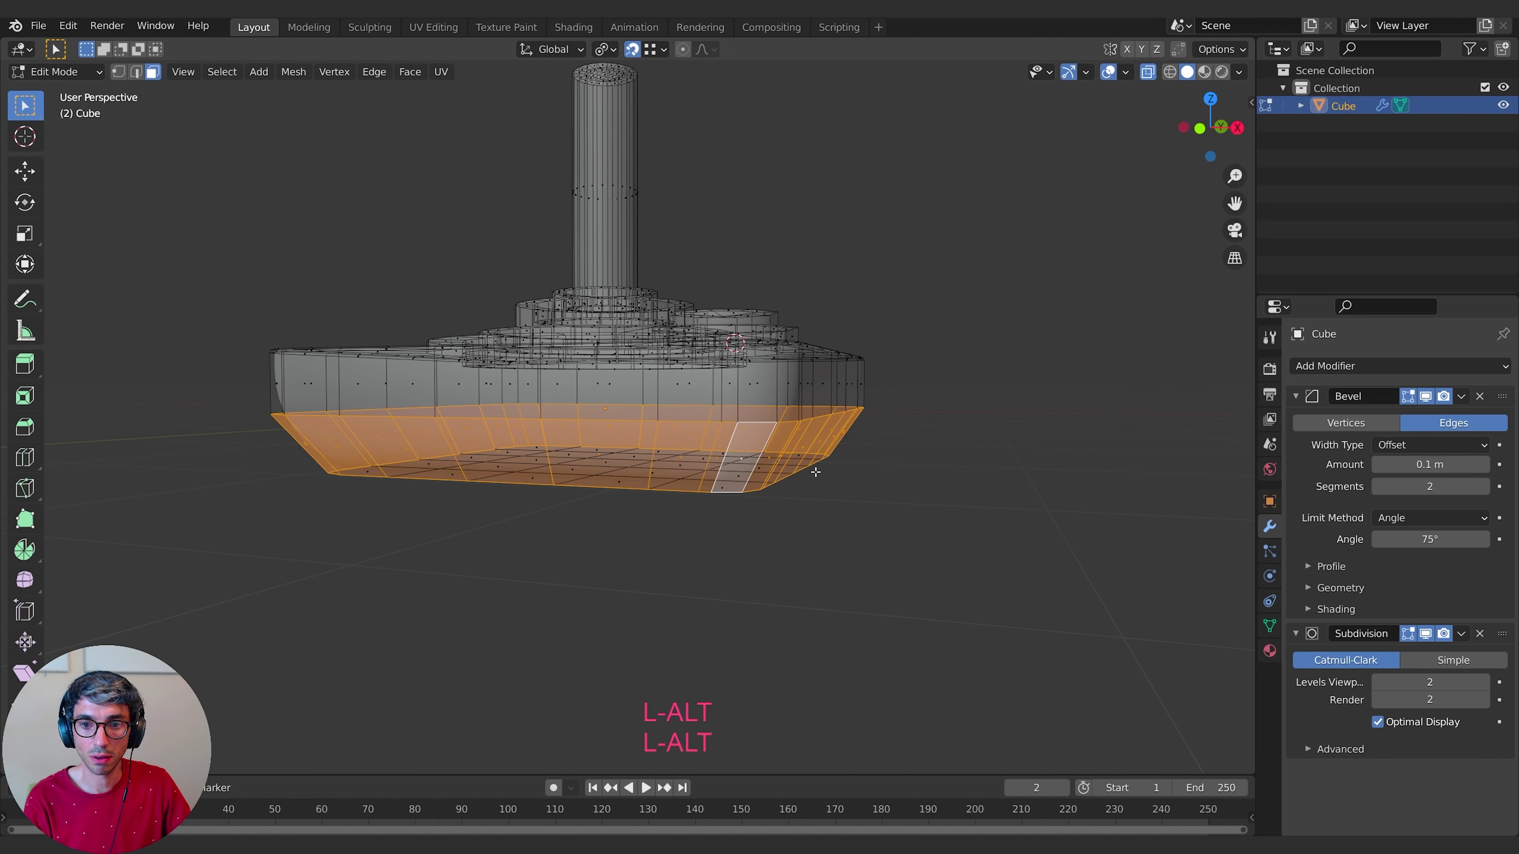
middle_drag(845, 425, 1069, 430)
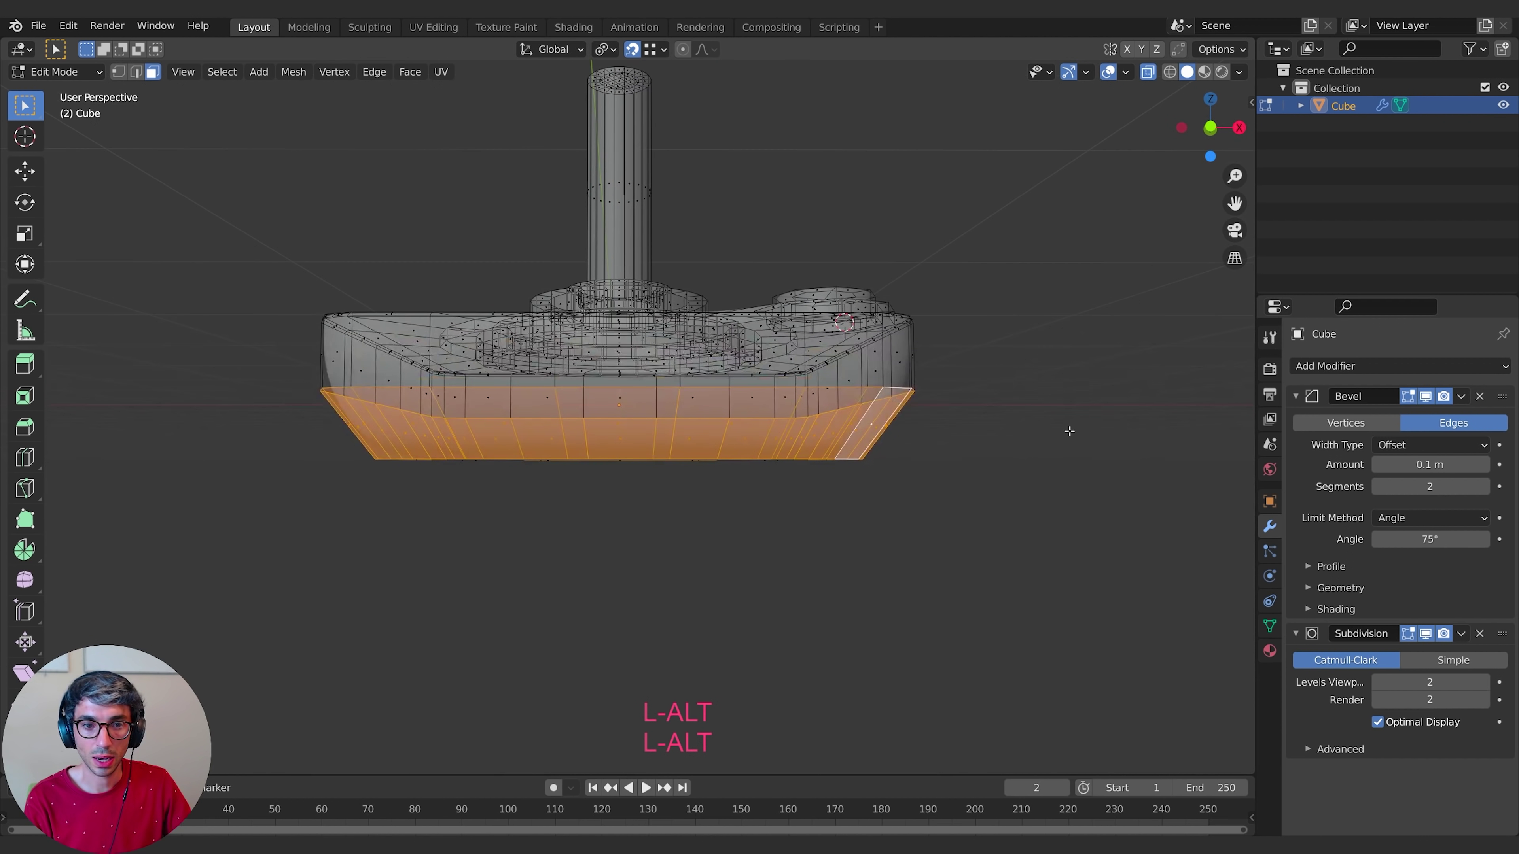
key(e)
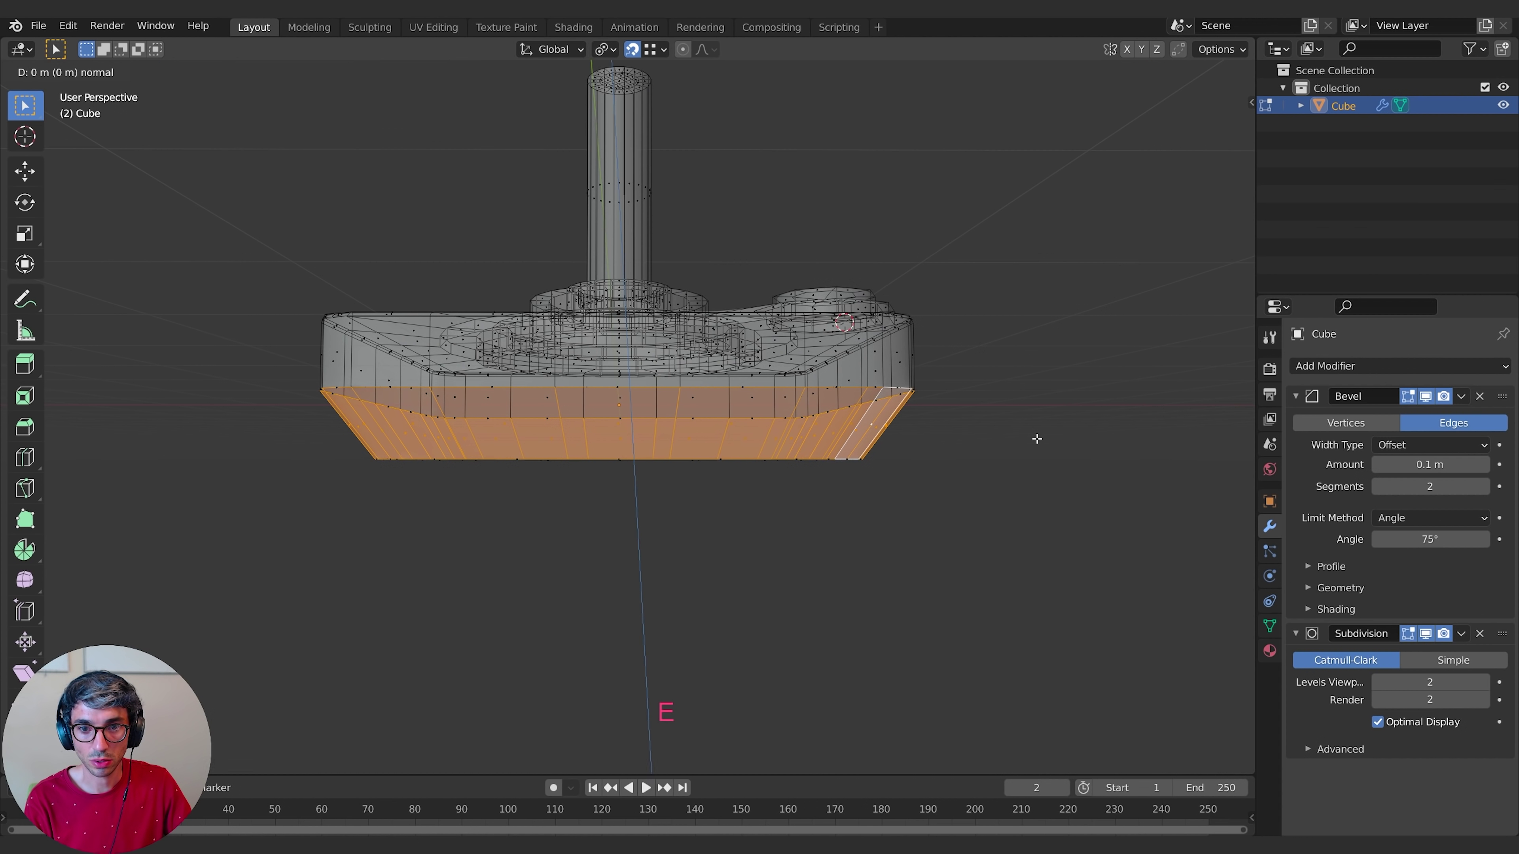
right_click(1034, 437)
middle_drag(1109, 495, 1101, 459)
key(s)
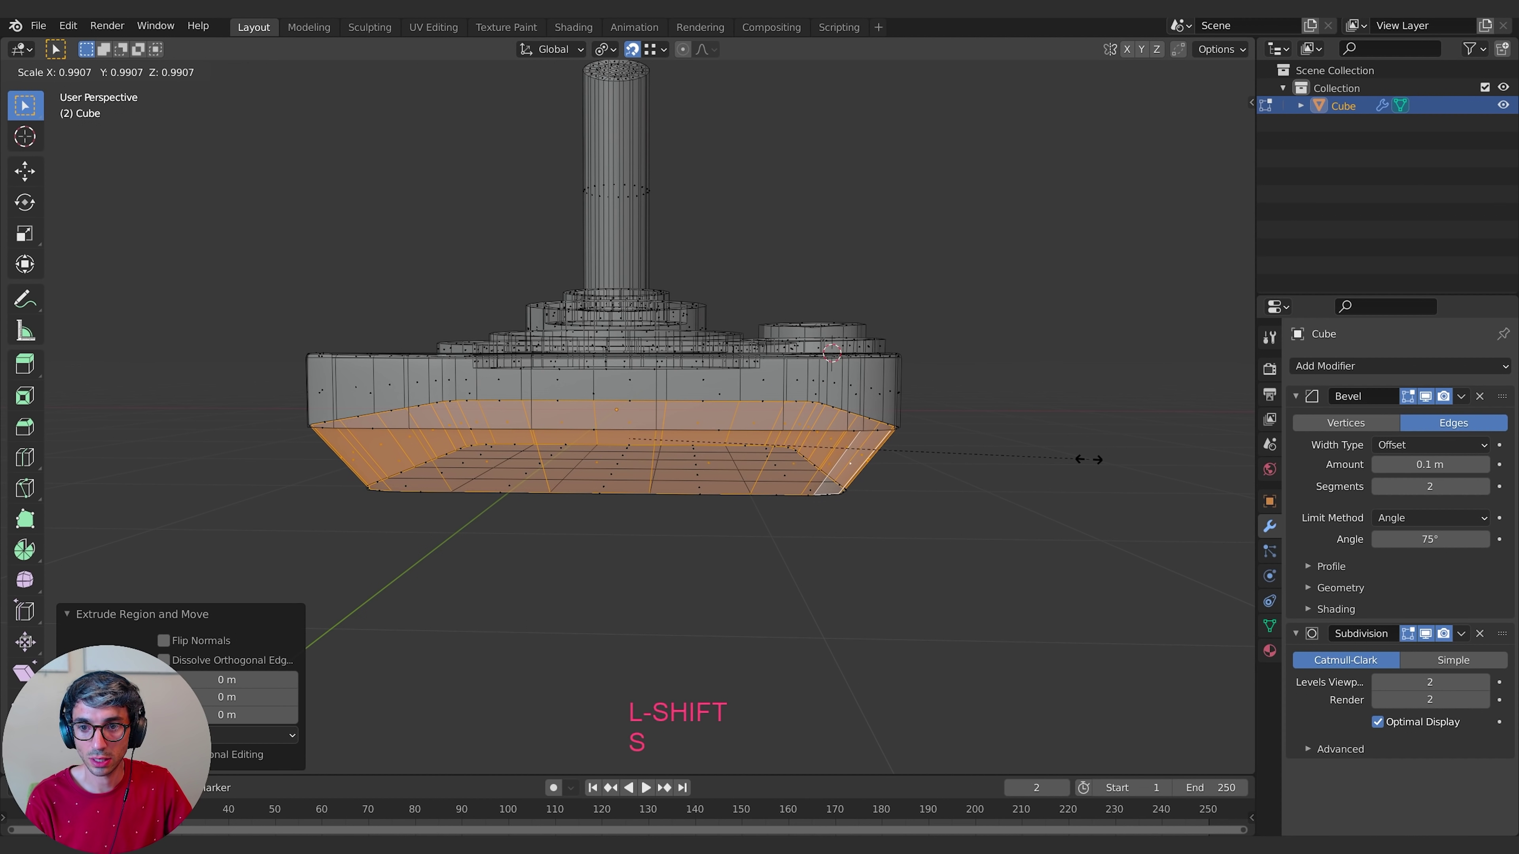
key(shift+z)
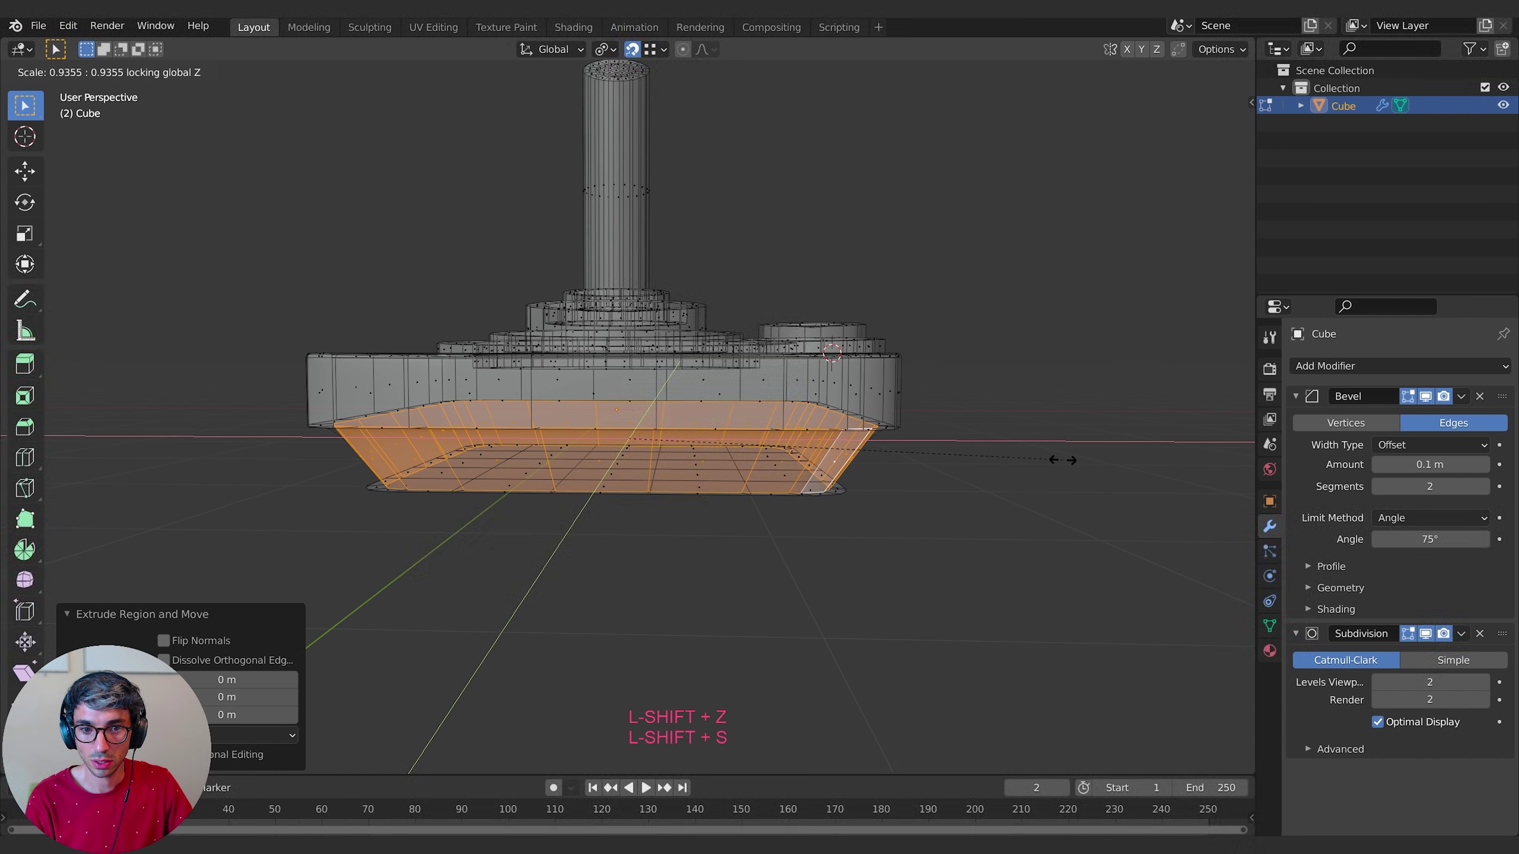
click(1062, 459)
middle_drag(1062, 460, 893, 389)
key(Tab)
middle_drag(1106, 239, 455, 359)
key(Tab)
key(Tab)
key(Tab)
click(418, 353)
shift+click(508, 353)
shift+click(609, 361)
shift+click(706, 350)
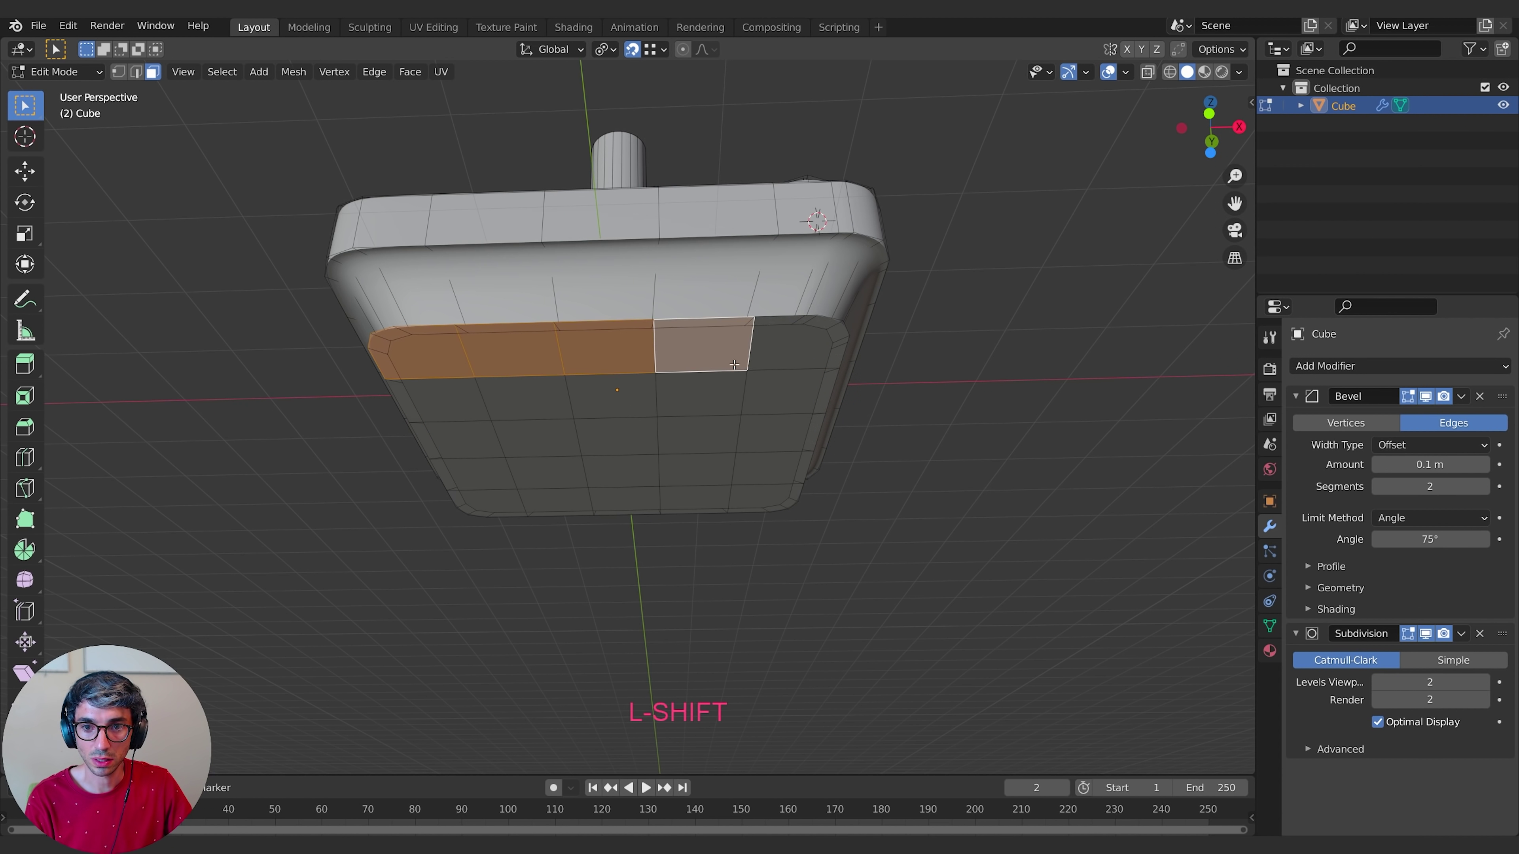
shift+click(798, 344)
shift+click(783, 392)
shift+click(688, 395)
shift+click(547, 401)
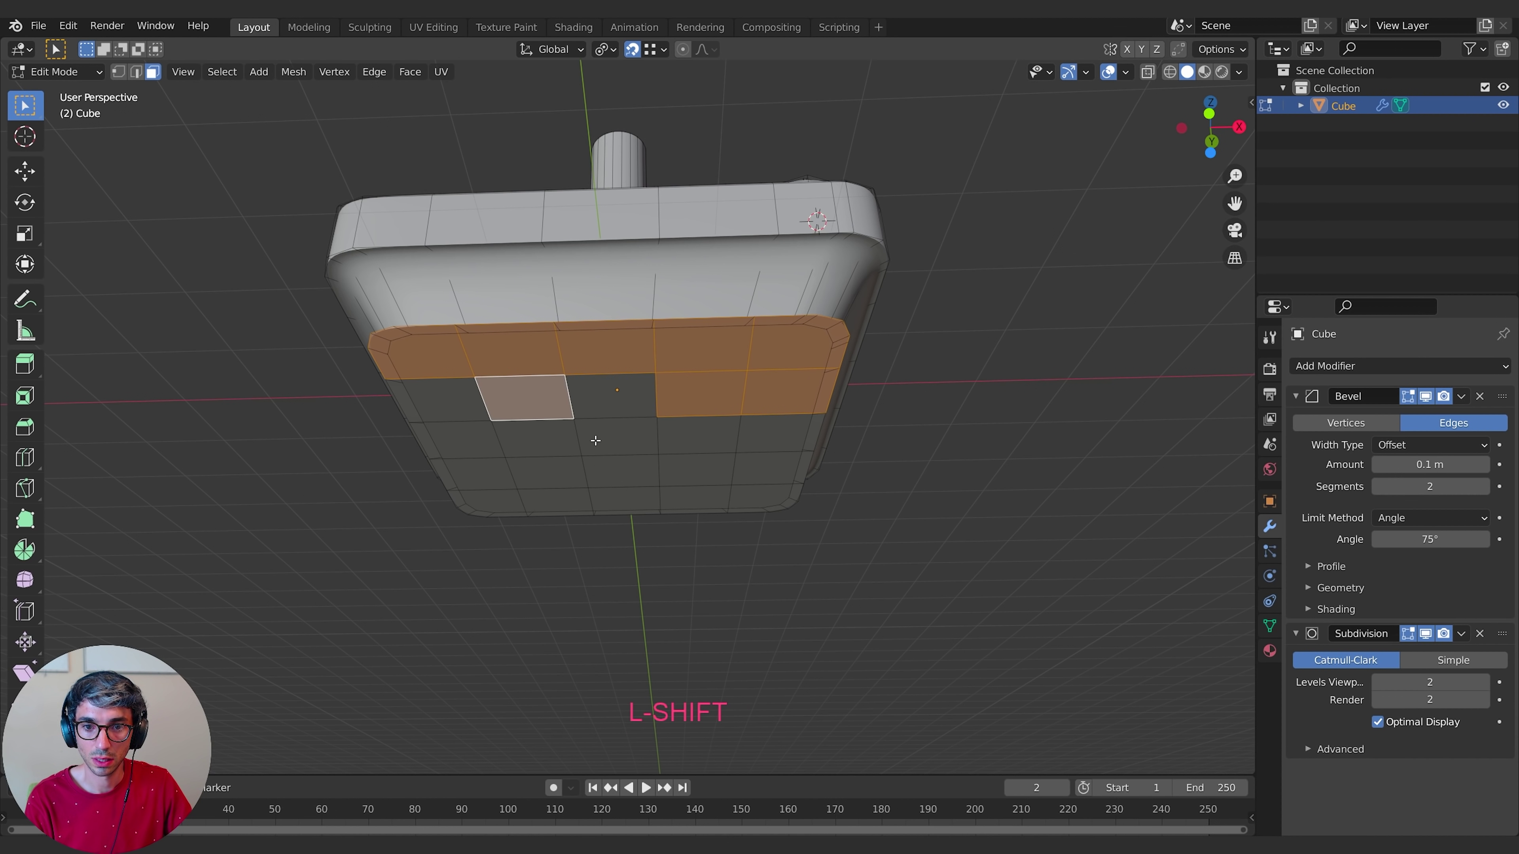
- Select all faces of the slab's flat underside by growing the selection from a central face, and scale them
click(641, 436)
key(ctrl+KP_Add)
key(ctrl+KP_Add)
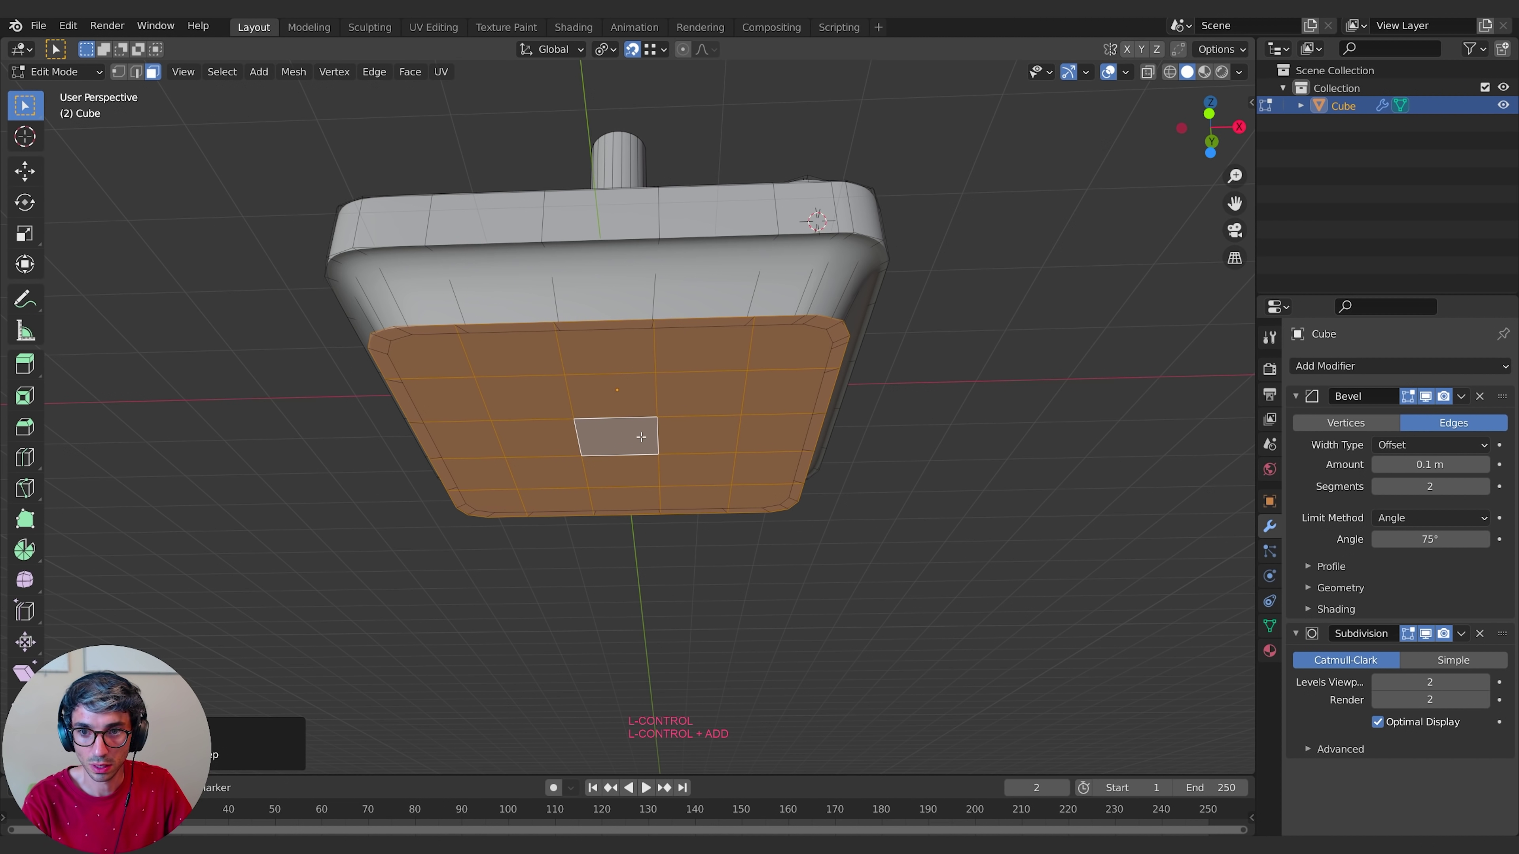
middle_drag(966, 419, 929, 479)
key(s)
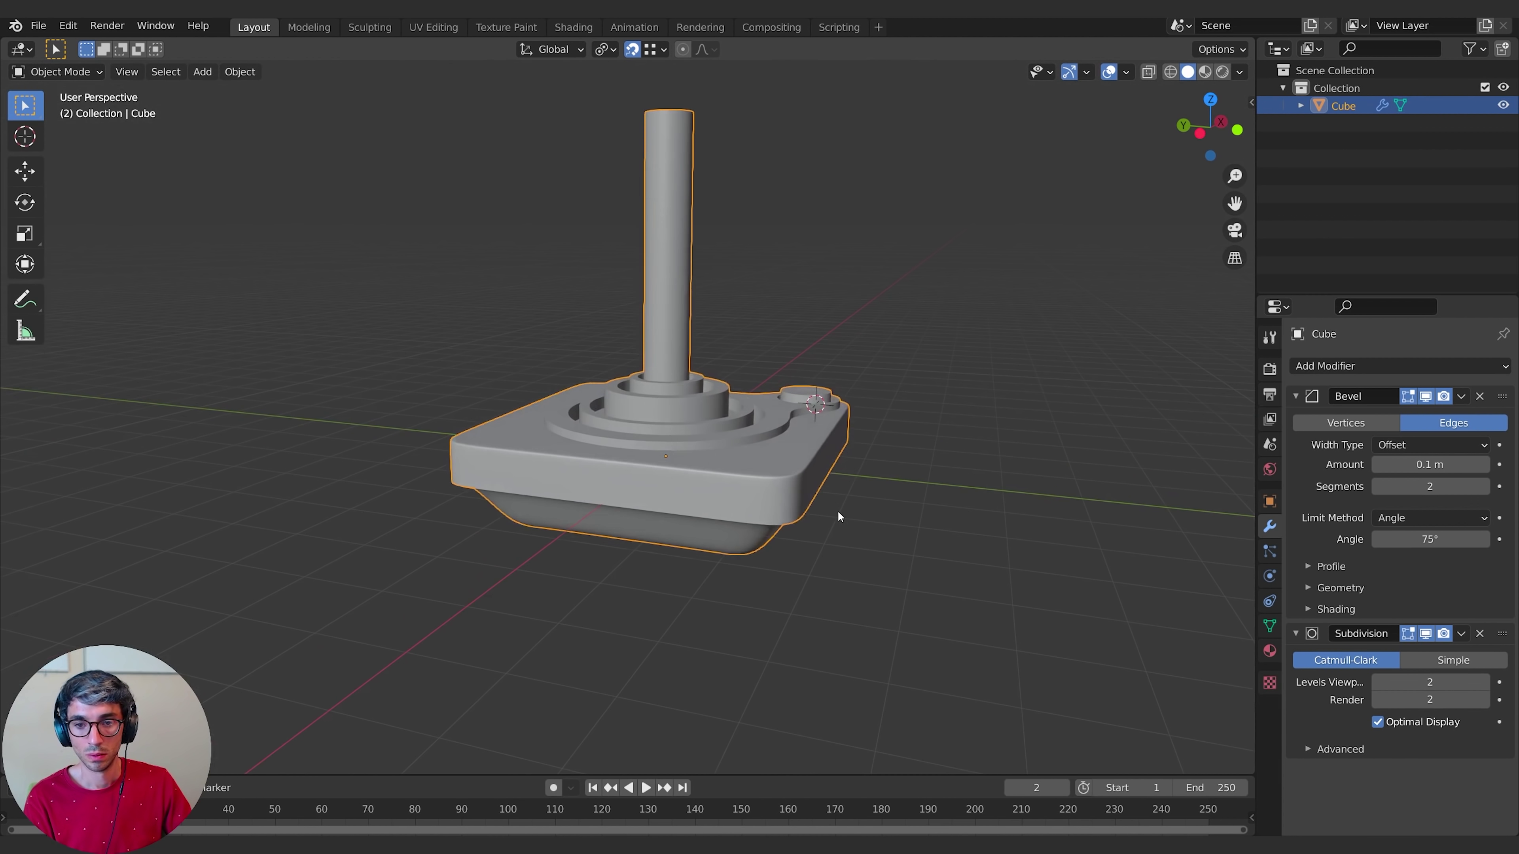
- Add one centred horizontal loop cut around the slab's upper side walls and bevel it about 0.05 m wide with 1 segment
key(Tab)
key(ctrl+r)
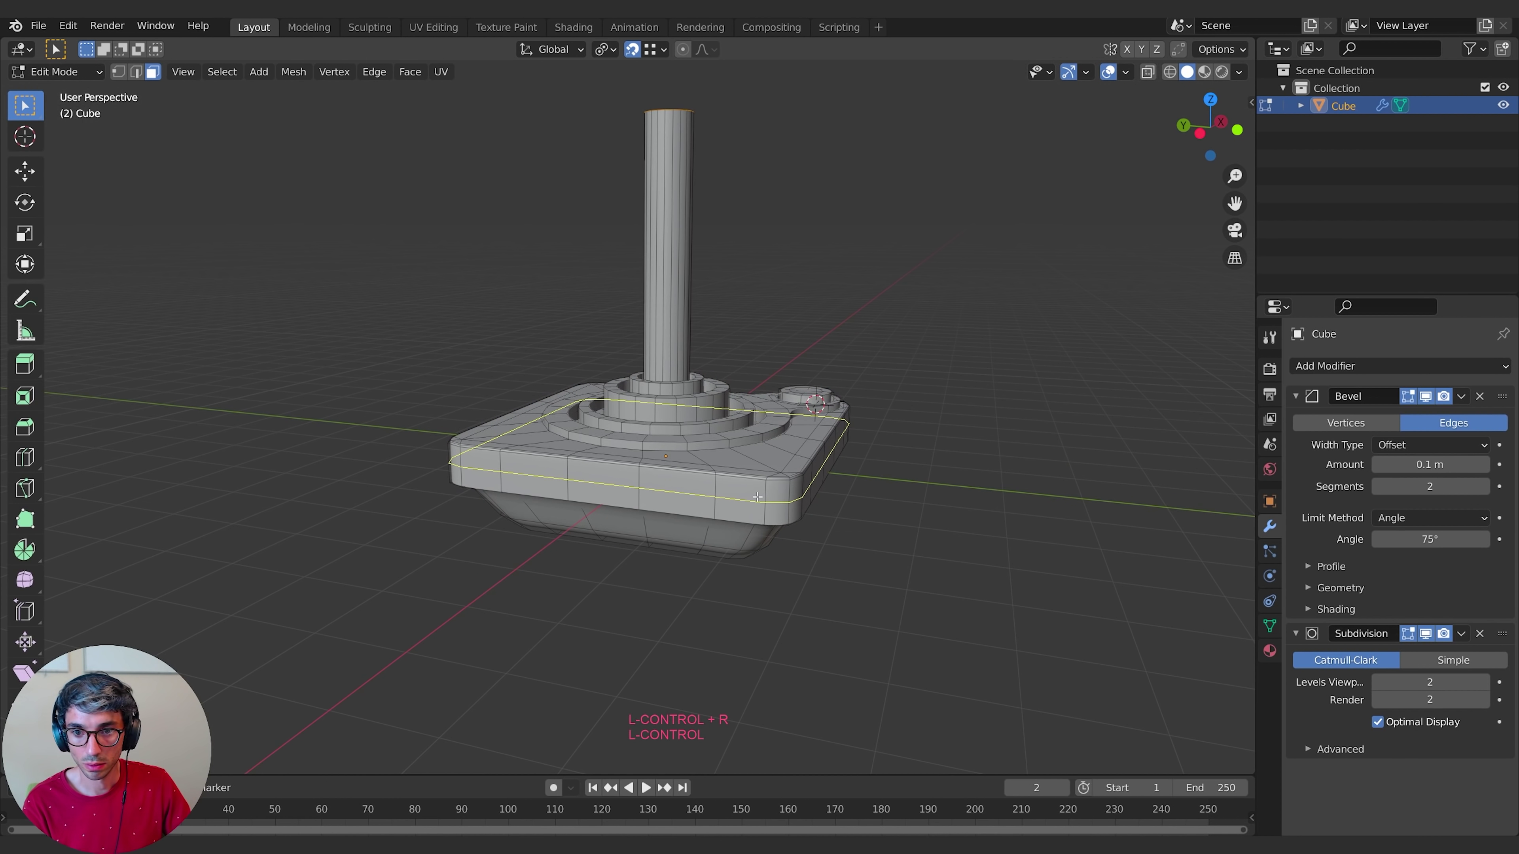
click(758, 497)
key(Escape)
scroll(814, 518, up, 3)
scroll(814, 518, down, 1)
shift+middle_drag(847, 509, 758, 498)
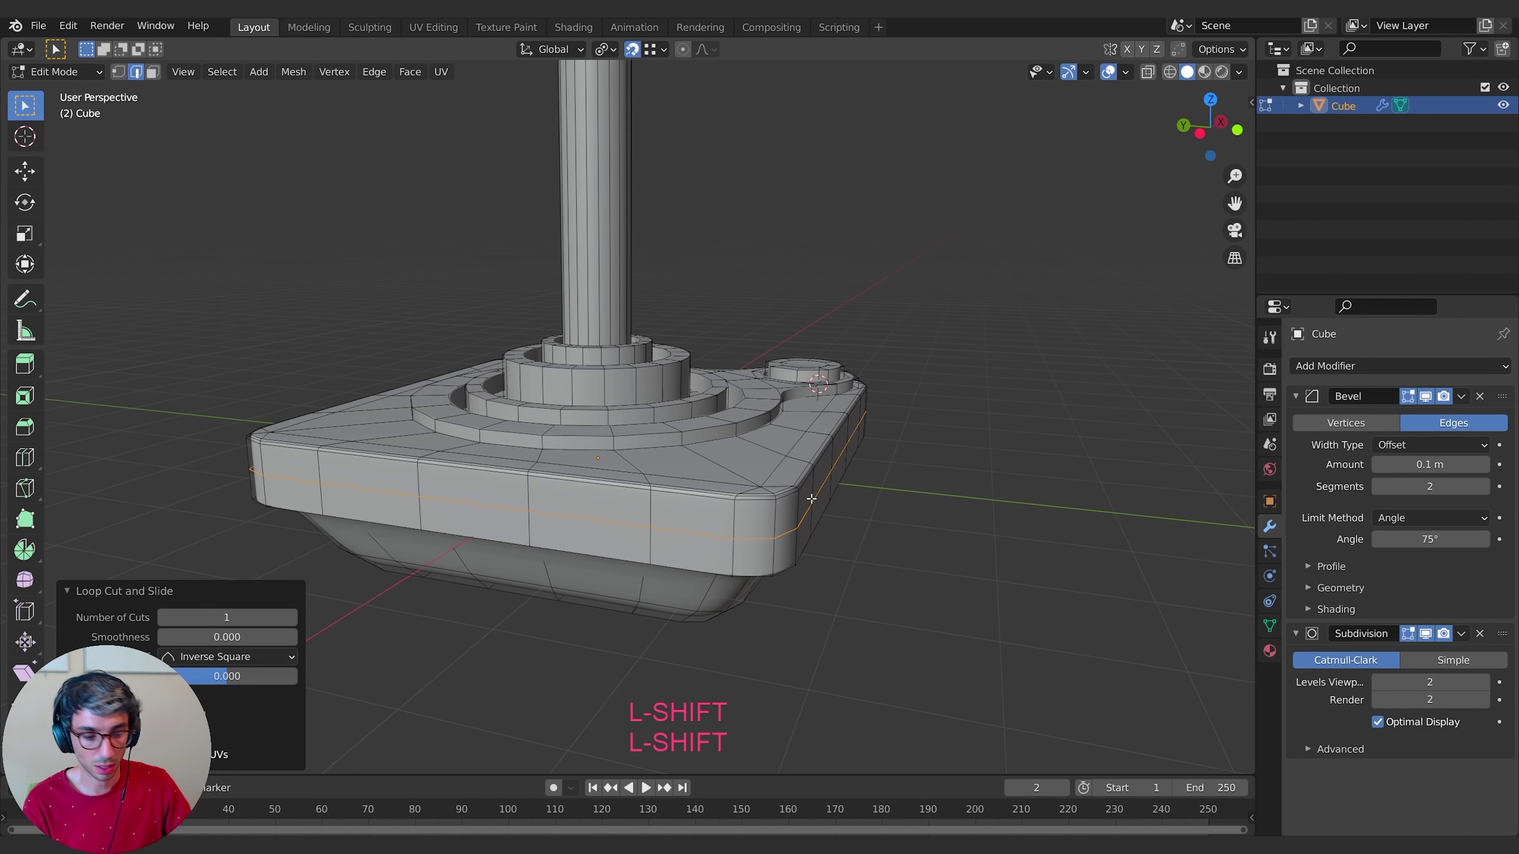
key(ctrl+b)
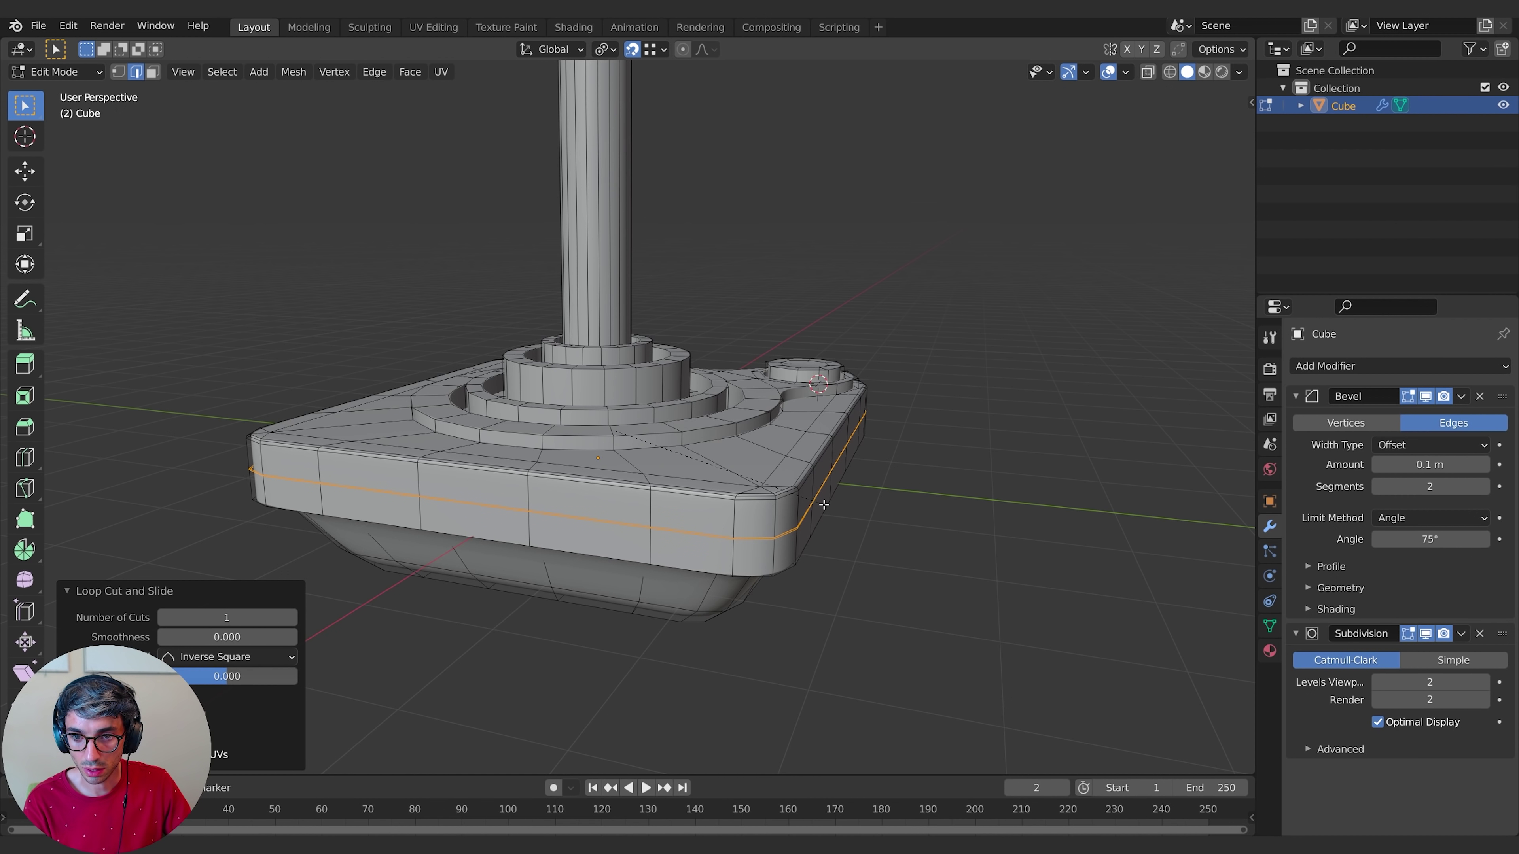
click(827, 506)
- Extrude the narrow band around the side walls in place and scale it inward to about 0.967 to form a groove
middle_drag(826, 506, 908, 526)
key(e)
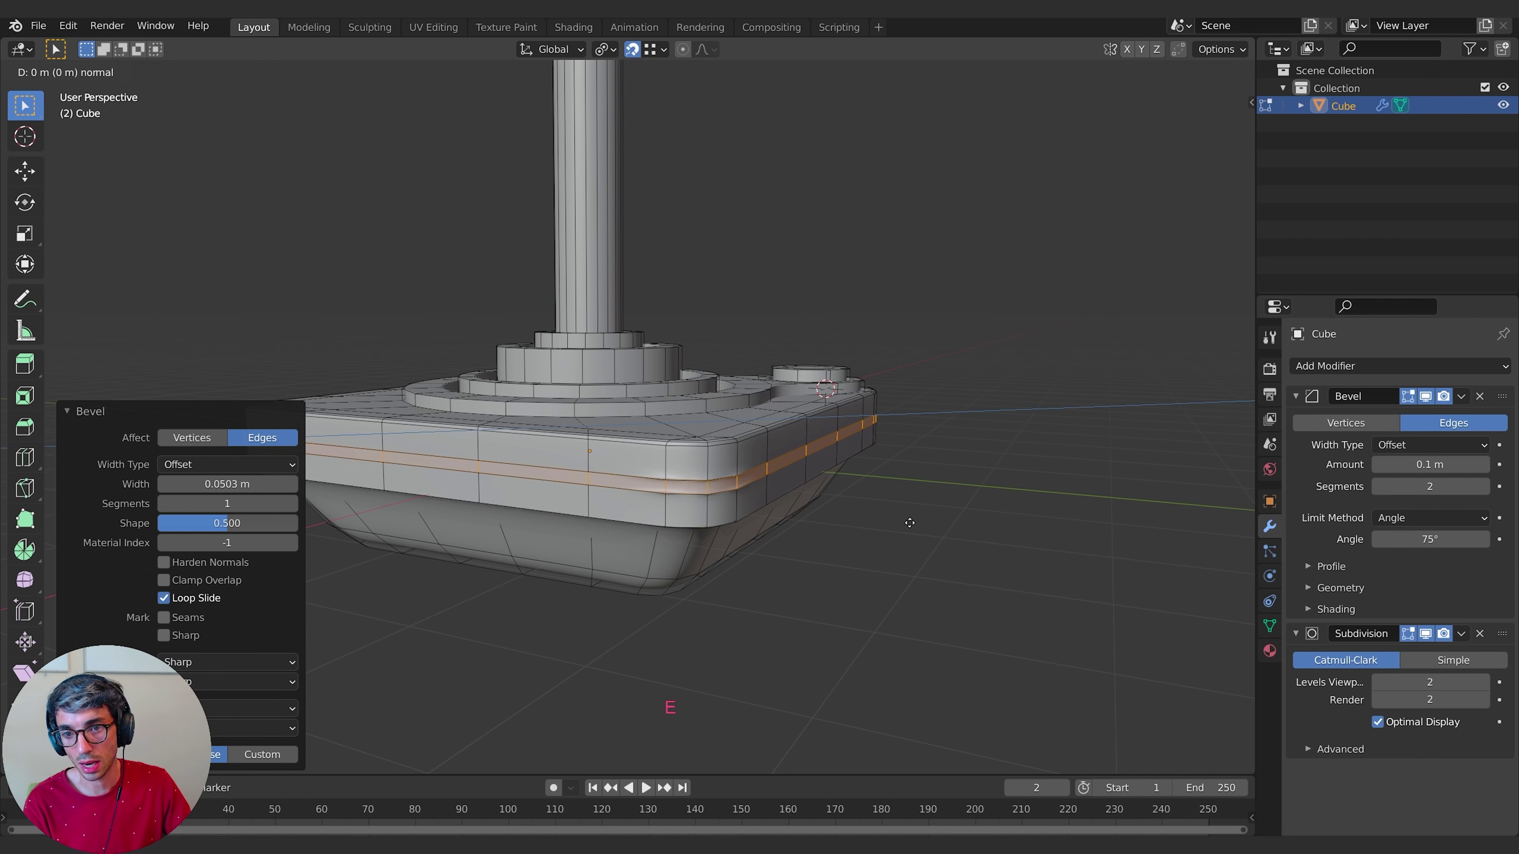
key(Escape)
key(s)
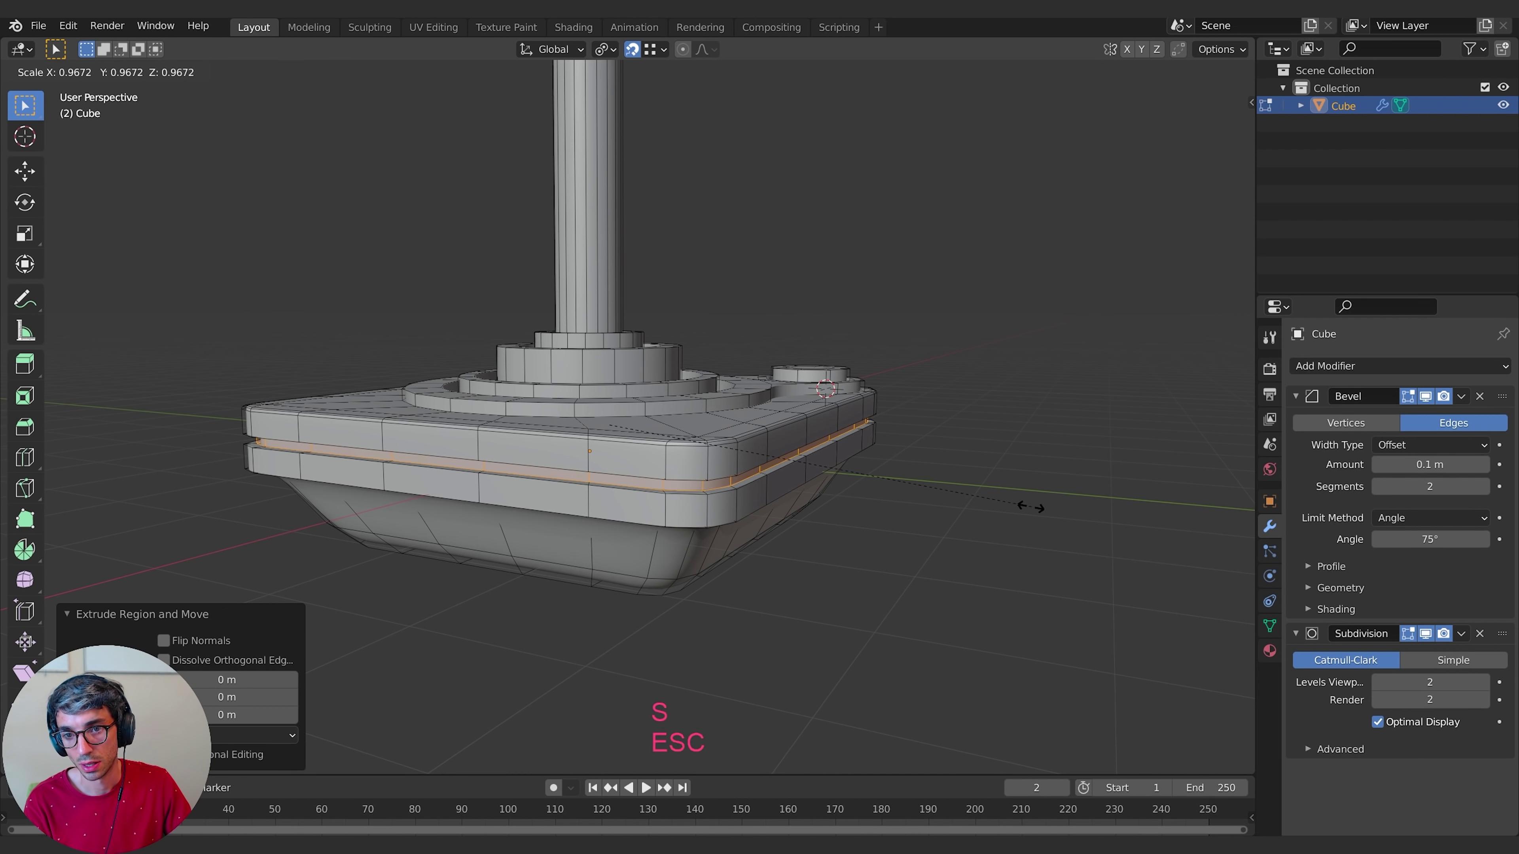
click(1030, 507)
key(Tab)
middle_drag(976, 484, 677, 497)
key(Tab)
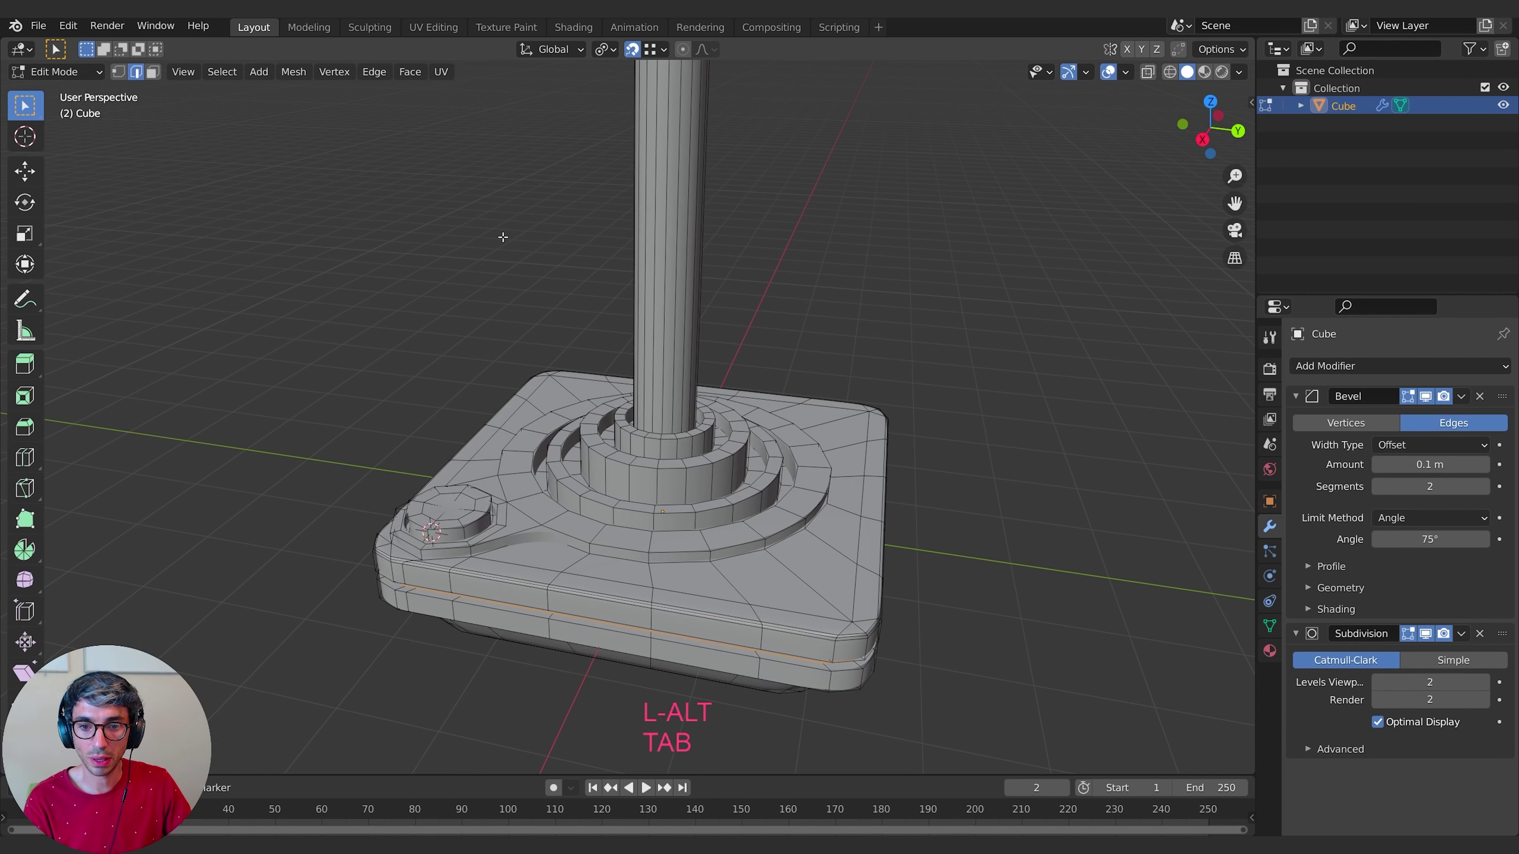
- Add a centred loop cut around the top of the ring enclosing the column's base and raise it about 0.023 m along Z
key(ctrl+r)
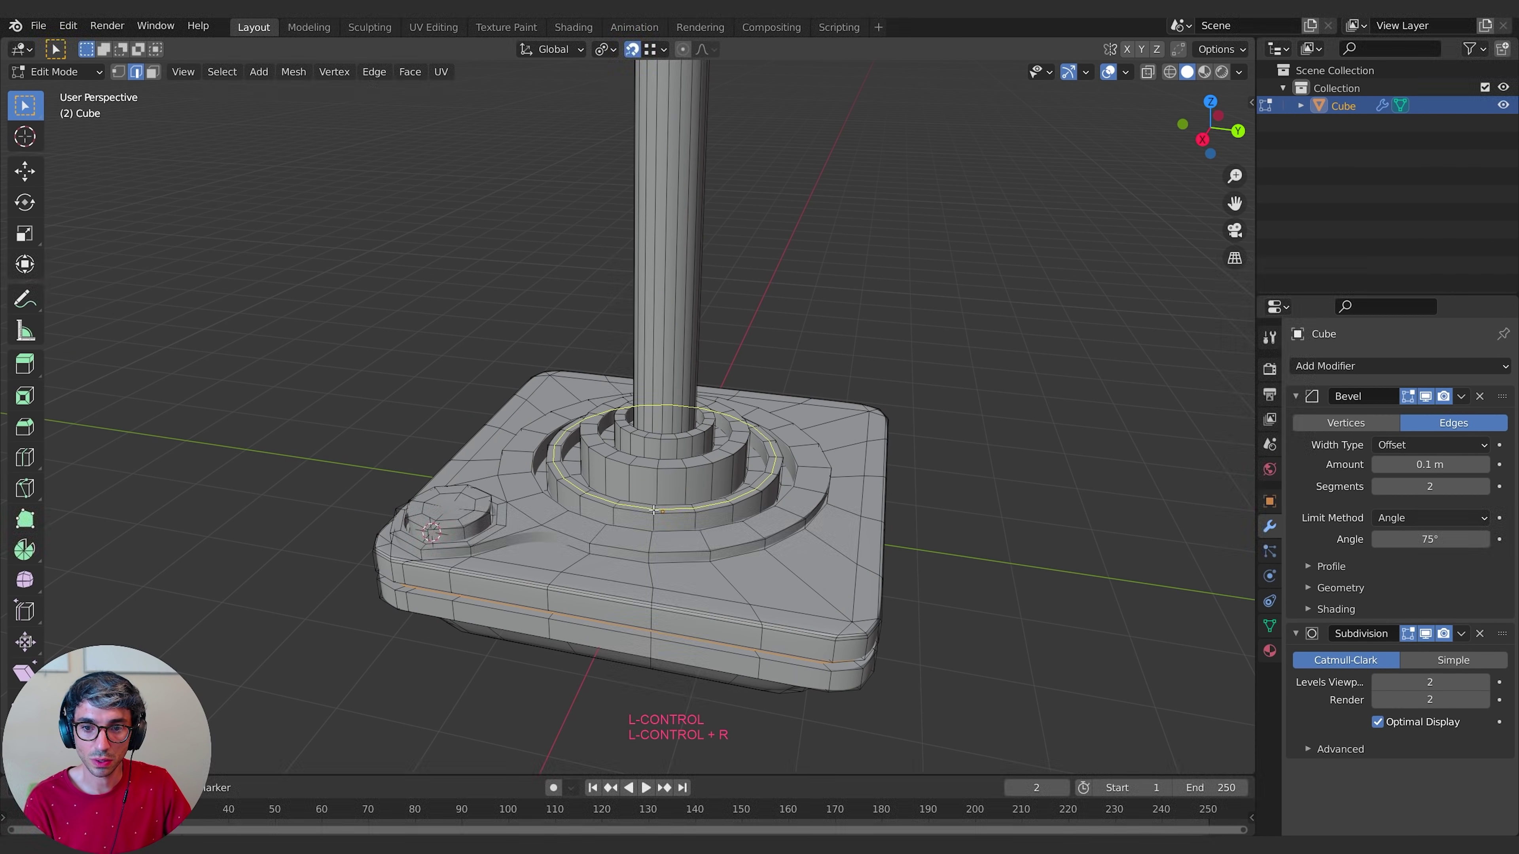
click(658, 510)
key(Escape)
key(g)
key(z)
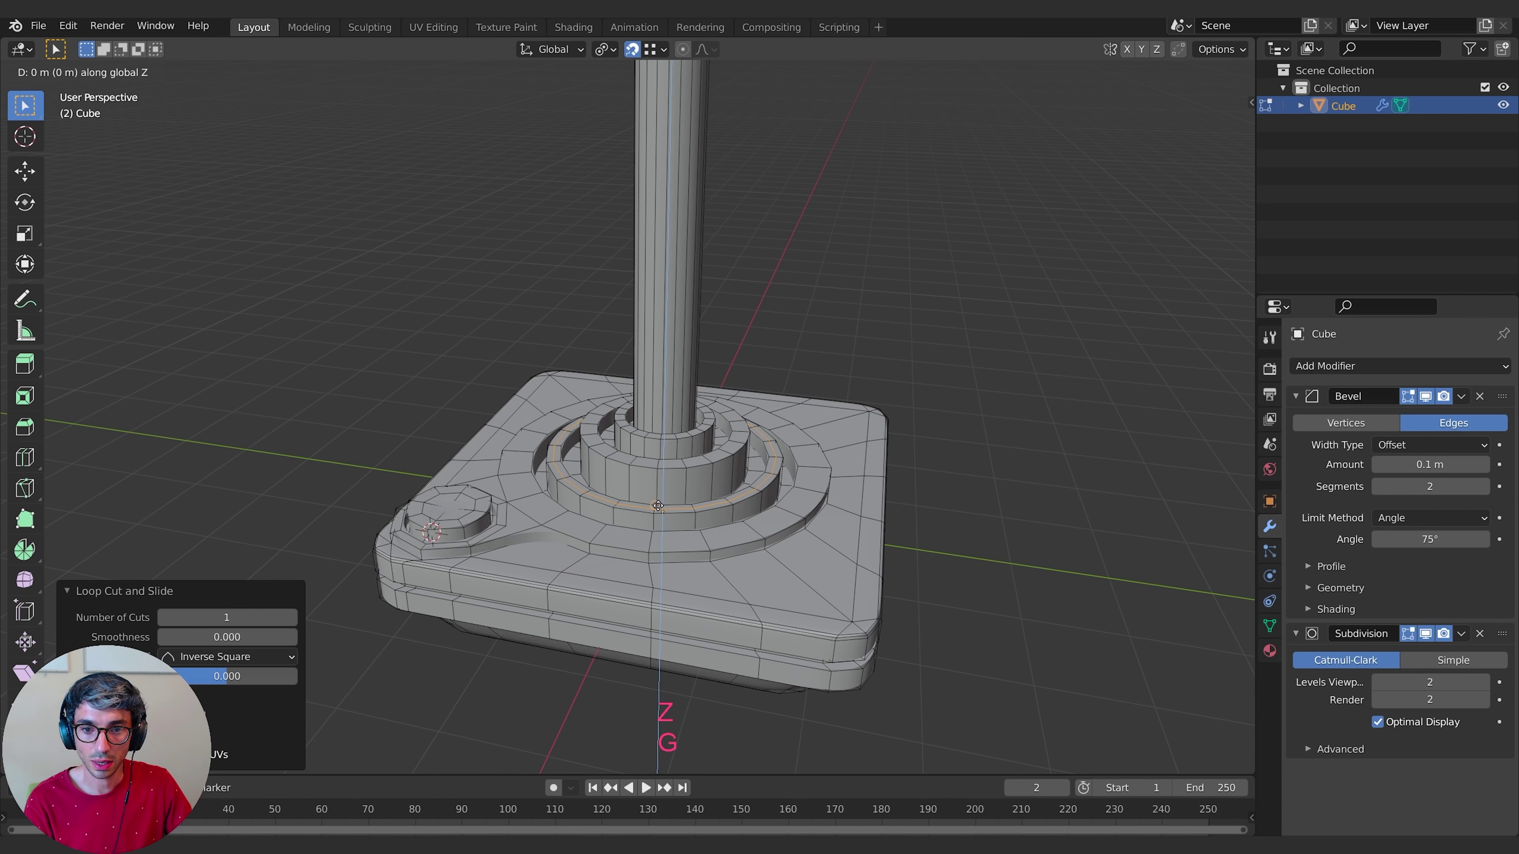
key(shift)
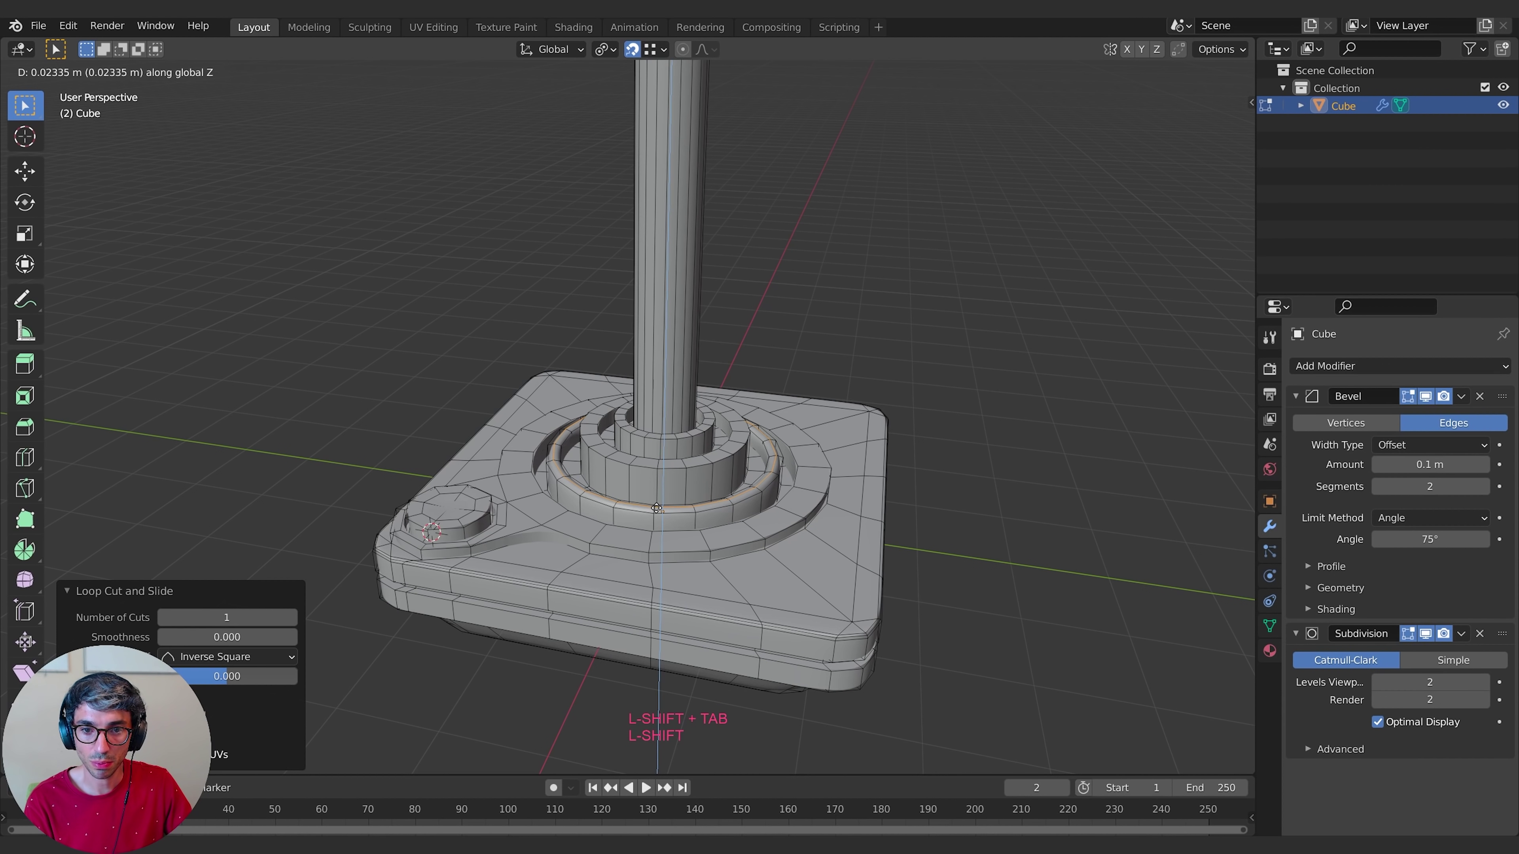
click(655, 508)
- With snapping off, raise the ring's top edge loop by about another 0.012 m along Z
mouse_move(655, 508)
middle_down()
mouse_move(676, 476)
mouse_move(635, 509)
middle_up()
scroll(675, 476, up, 3)
key(g)
key(z)
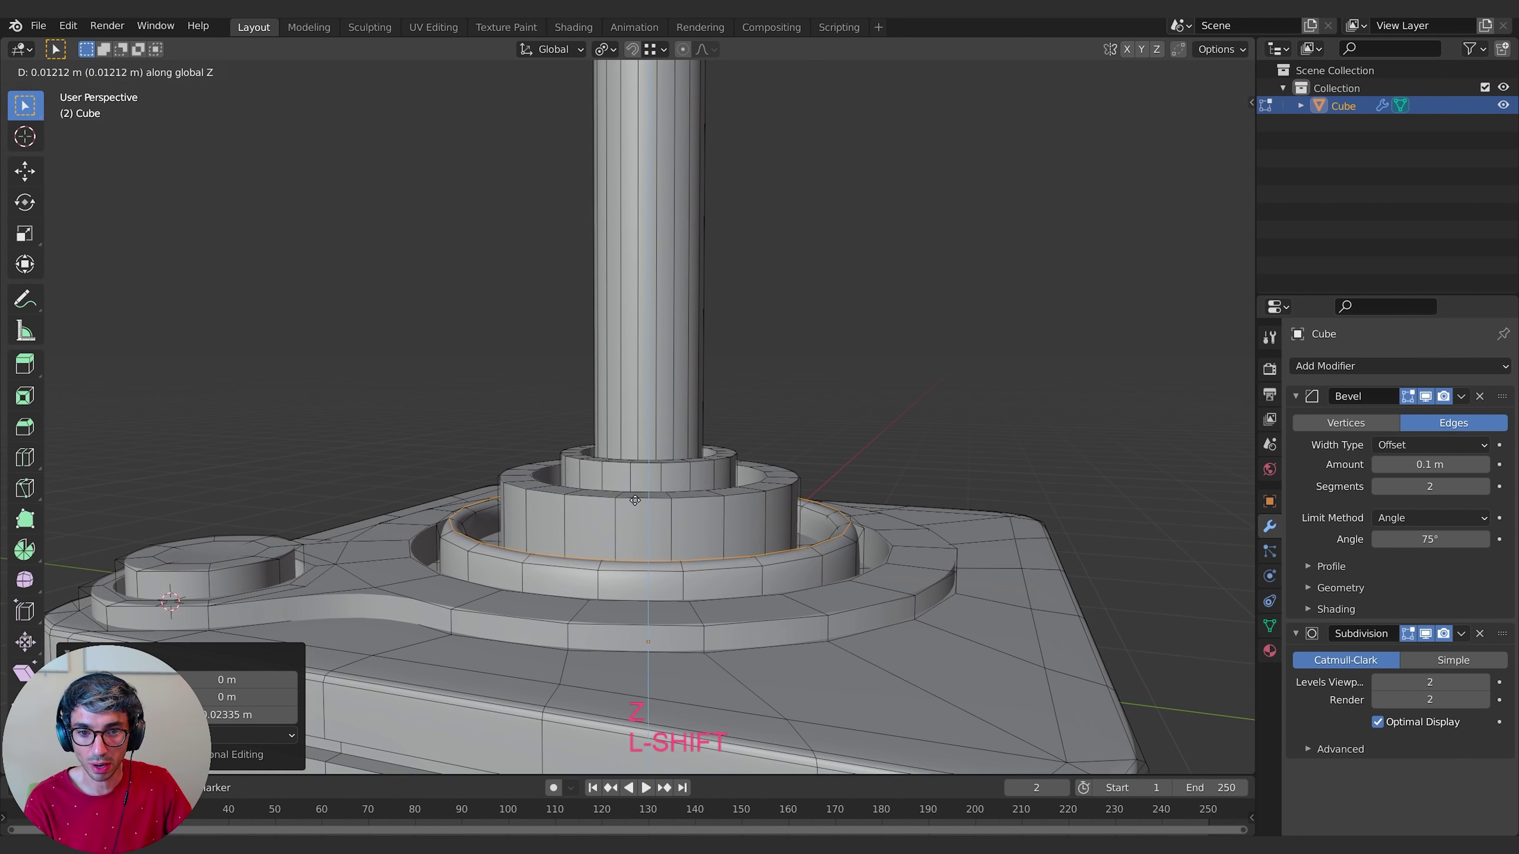
click(636, 501)
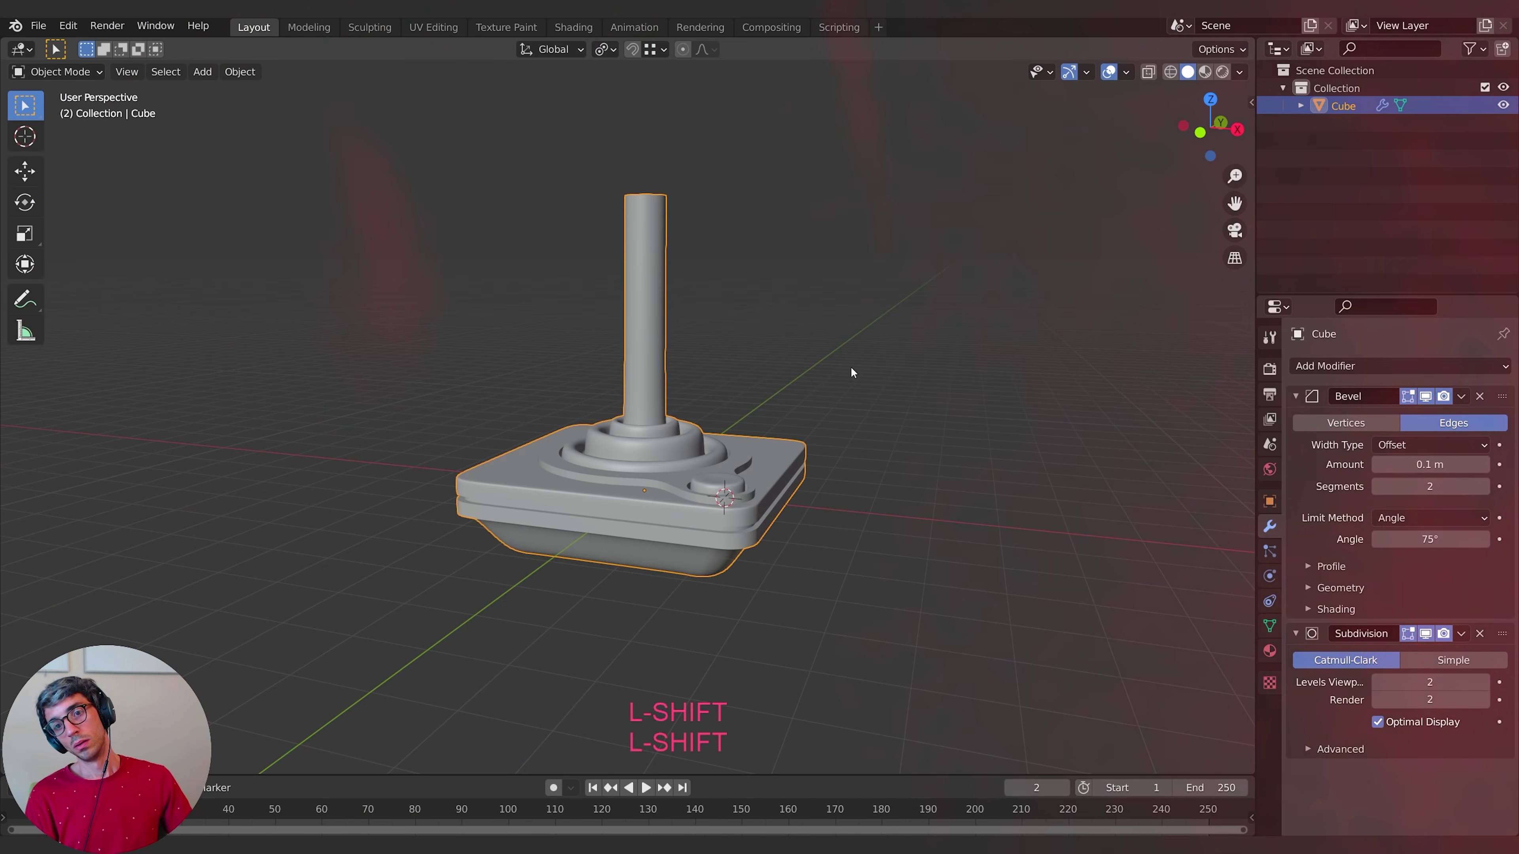